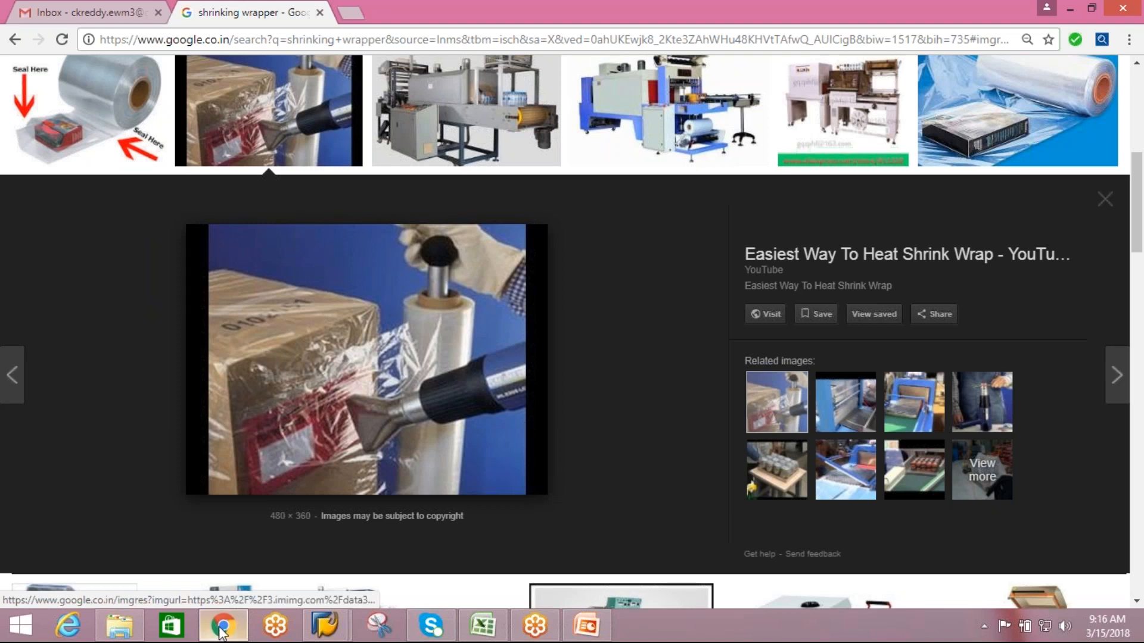
Switch to SAP, review the number range, maximum rows, alert category and form settings in the packaging specification global attributes, and return to the IMG.
{"action": "mouse_move", "coordinate": [325, 626]}
{"action": "left_click", "coordinate": [414, 513]}
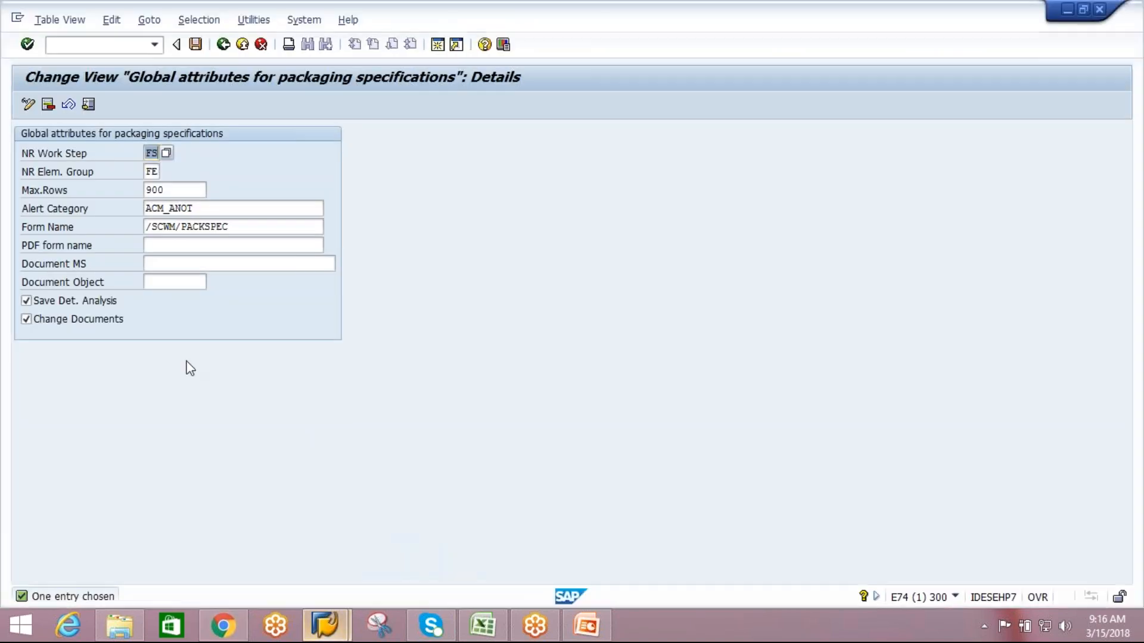
{"action": "left_click", "coordinate": [152, 171]}
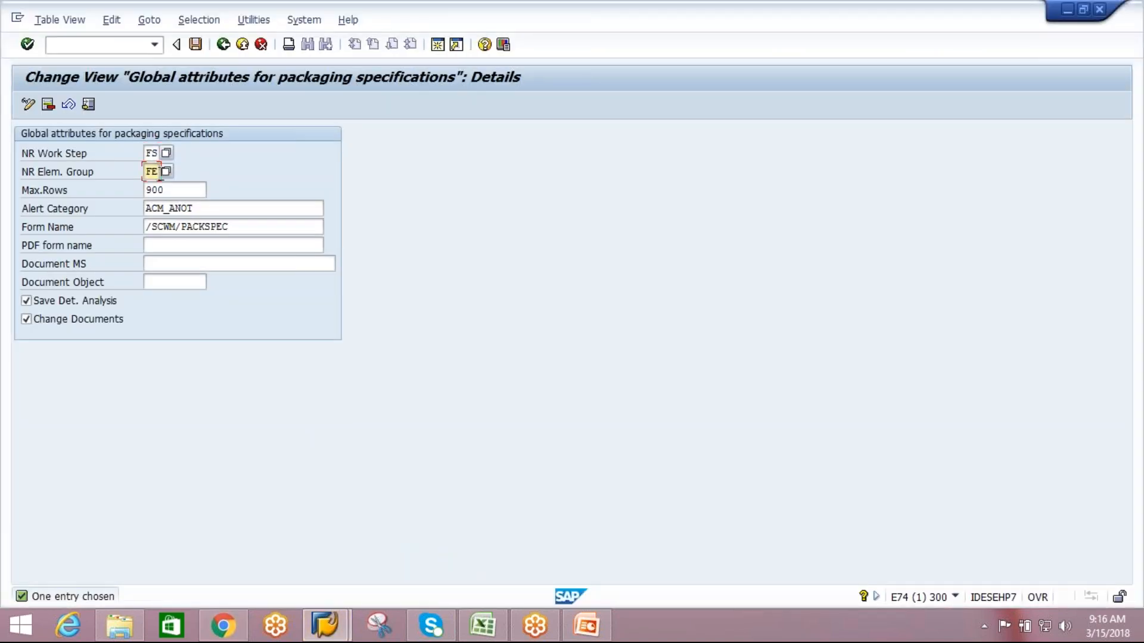
{"action": "left_click", "coordinate": [188, 190]}
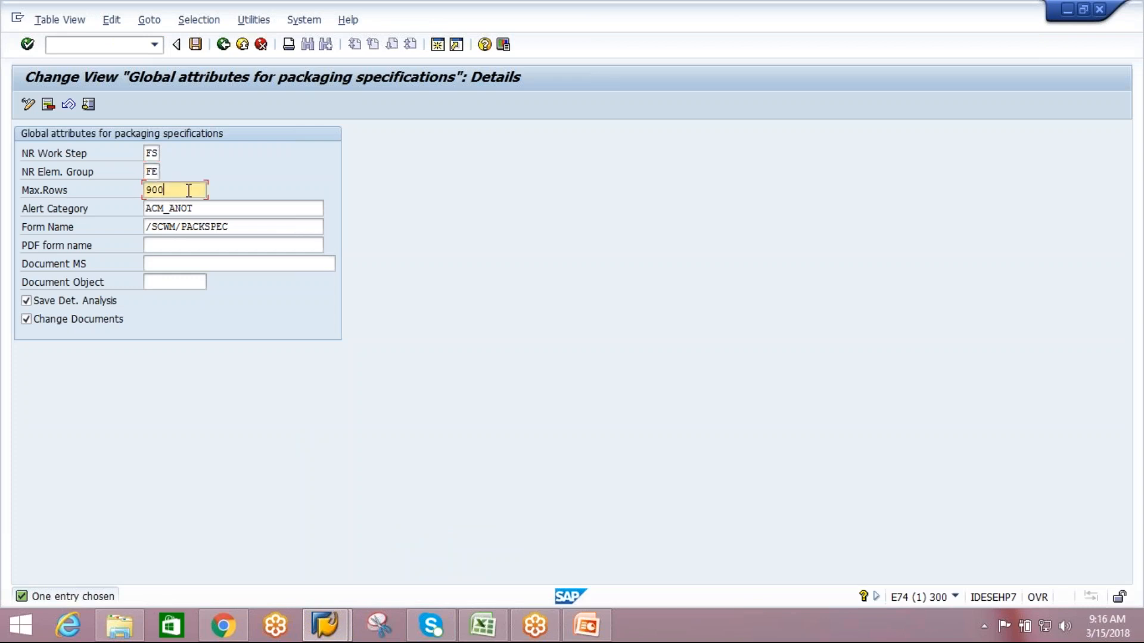
{"action": "left_click", "coordinate": [573, 633]}
{"action": "left_click", "coordinate": [220, 204]}
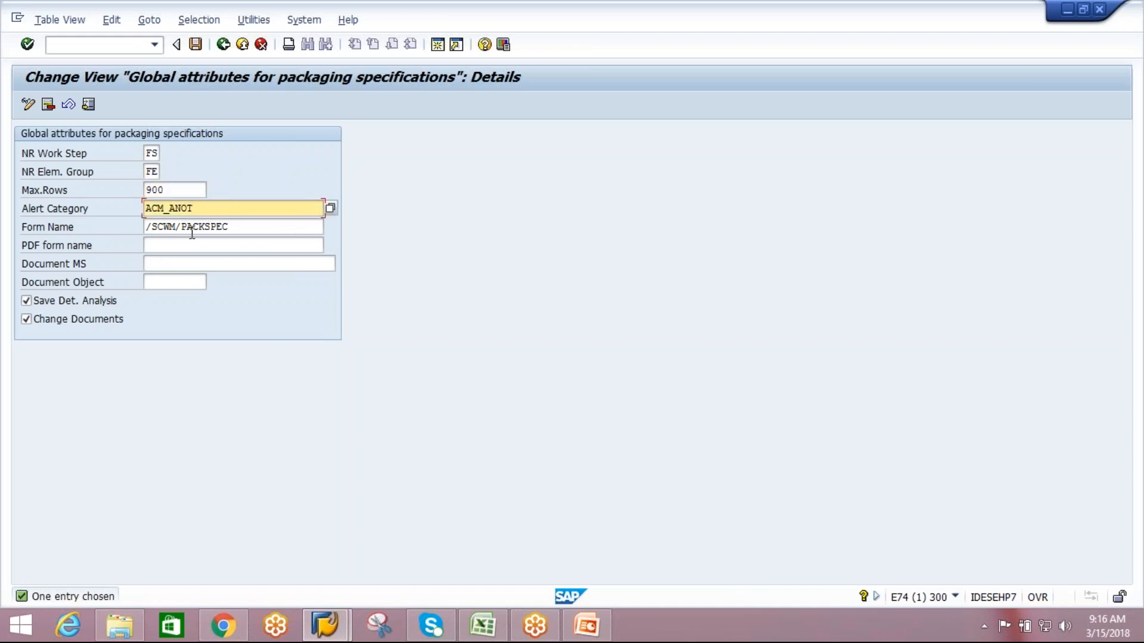
{"action": "left_click", "coordinate": [256, 224]}
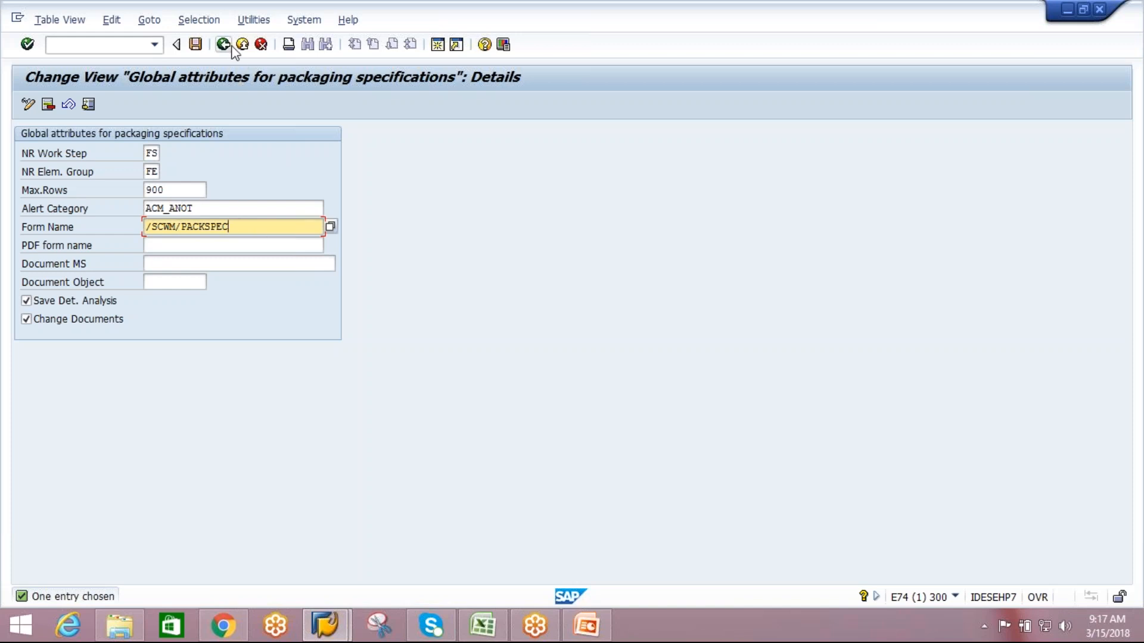
{"action": "left_click", "coordinate": [225, 263]}
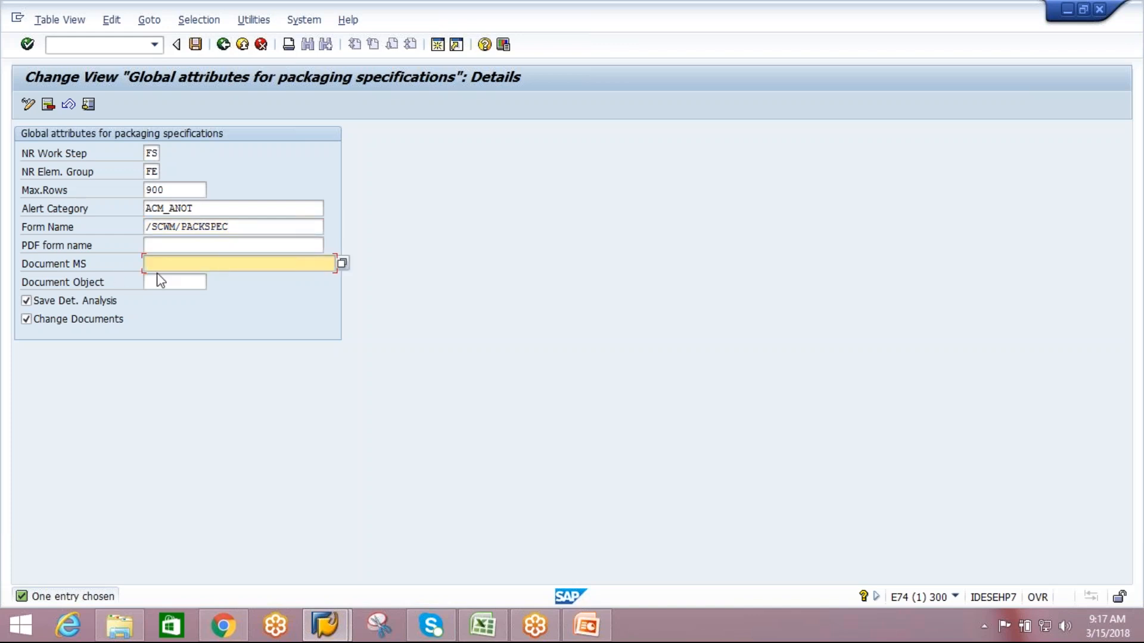
{"action": "left_click", "coordinate": [207, 243]}
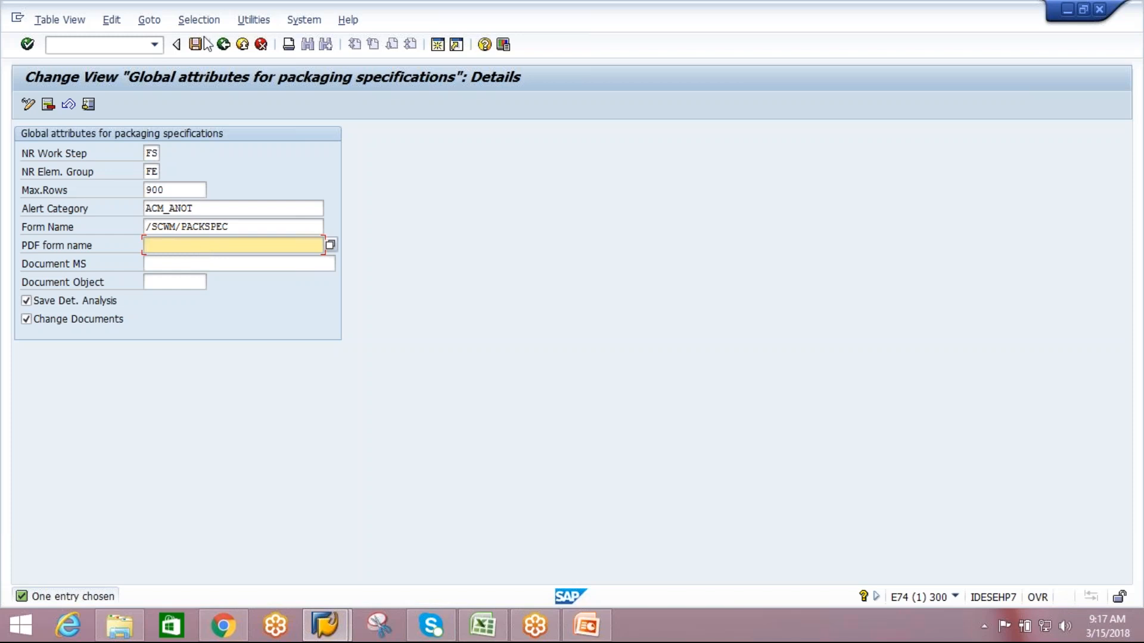
{"action": "left_click", "coordinate": [224, 44]}
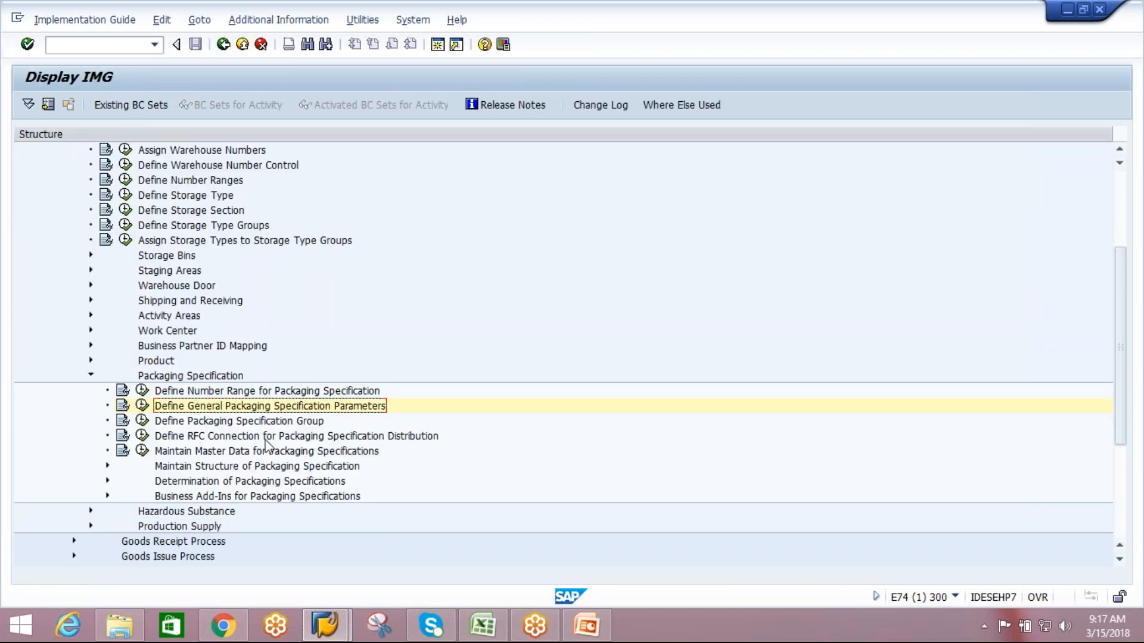
Open a new session and start /SCWM/PACKSPEC from the Extended Warehouse Management packaging specification master data.
{"action": "left_click", "coordinate": [287, 438]}
{"action": "left_click", "coordinate": [289, 422]}
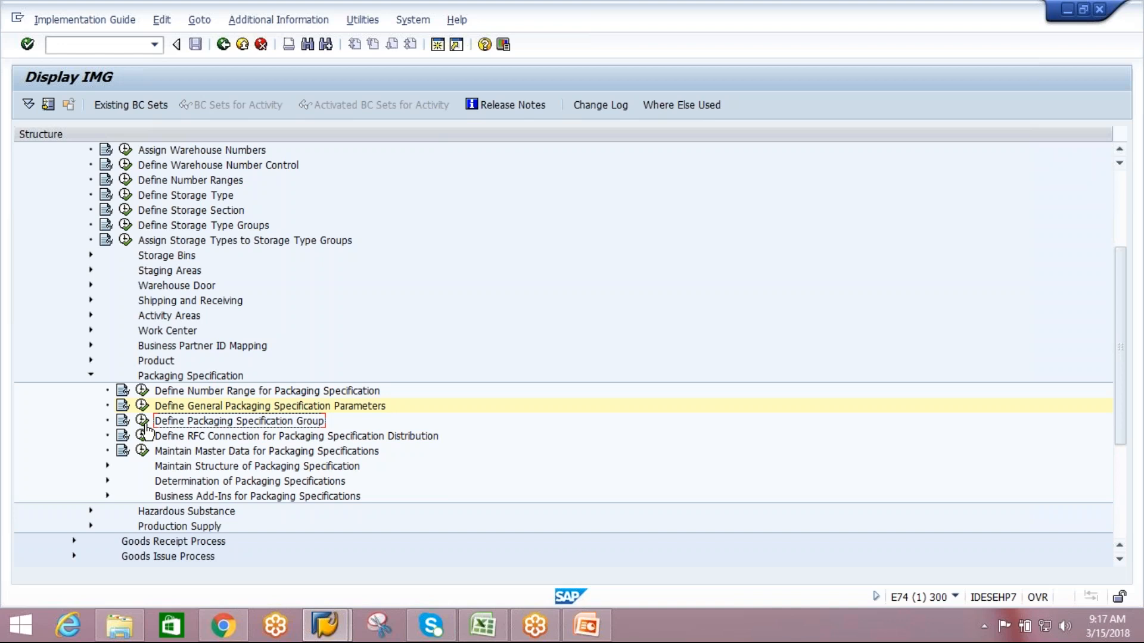
{"action": "left_click", "coordinate": [437, 45]}
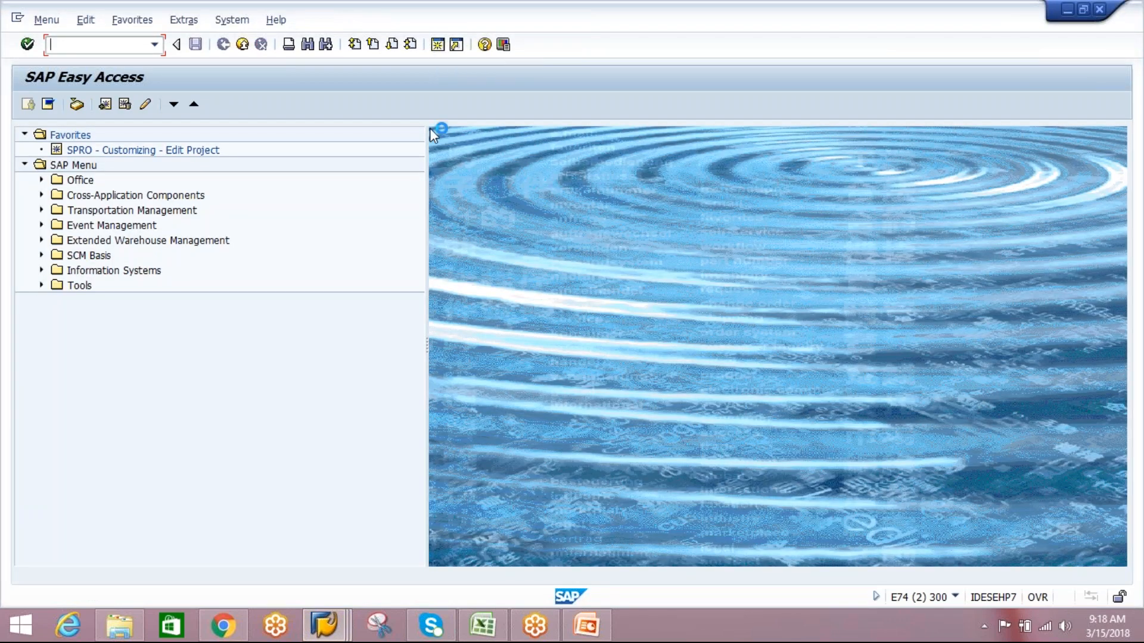
{"action": "left_click", "coordinate": [41, 241]}
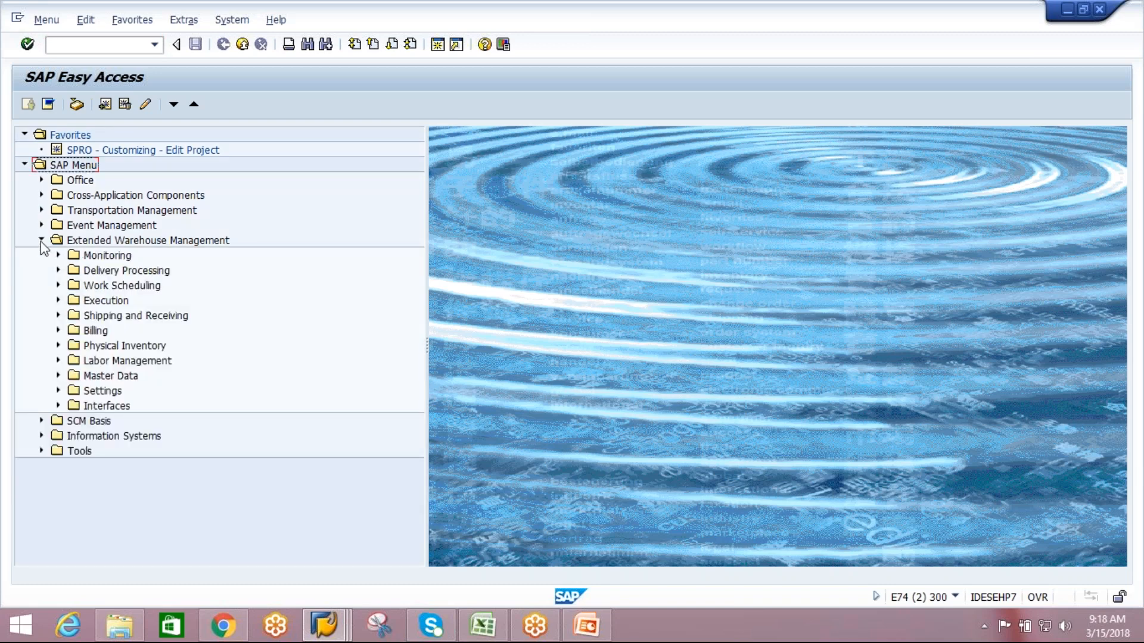
{"action": "left_click", "coordinate": [58, 376]}
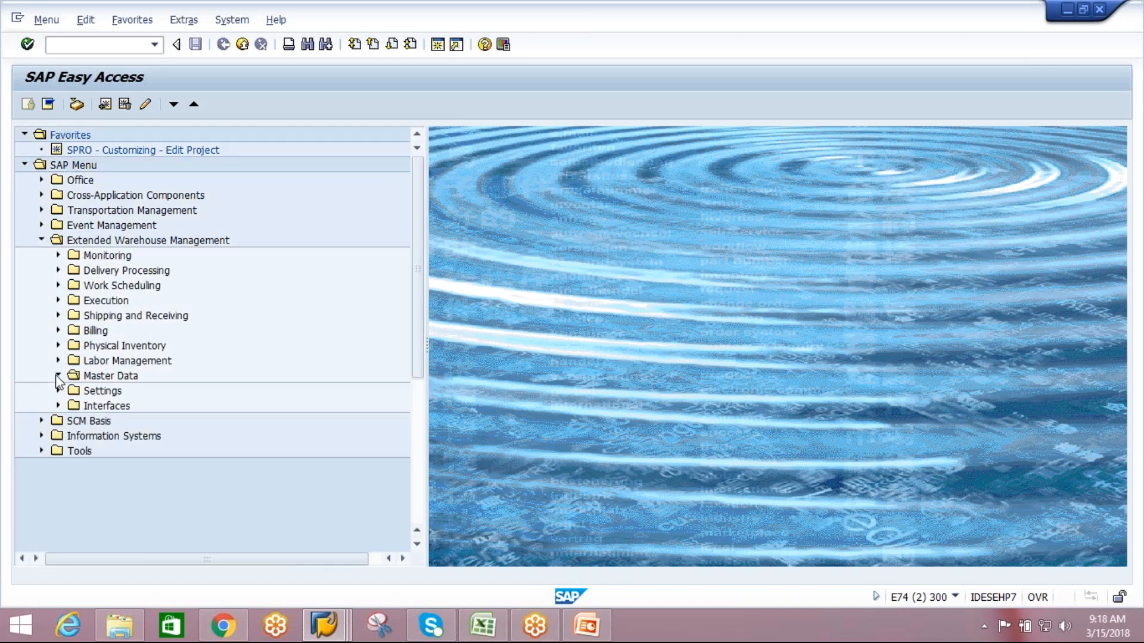
{"action": "left_click_drag", "start_coordinate": [419, 328], "coordinate": [419, 431]}
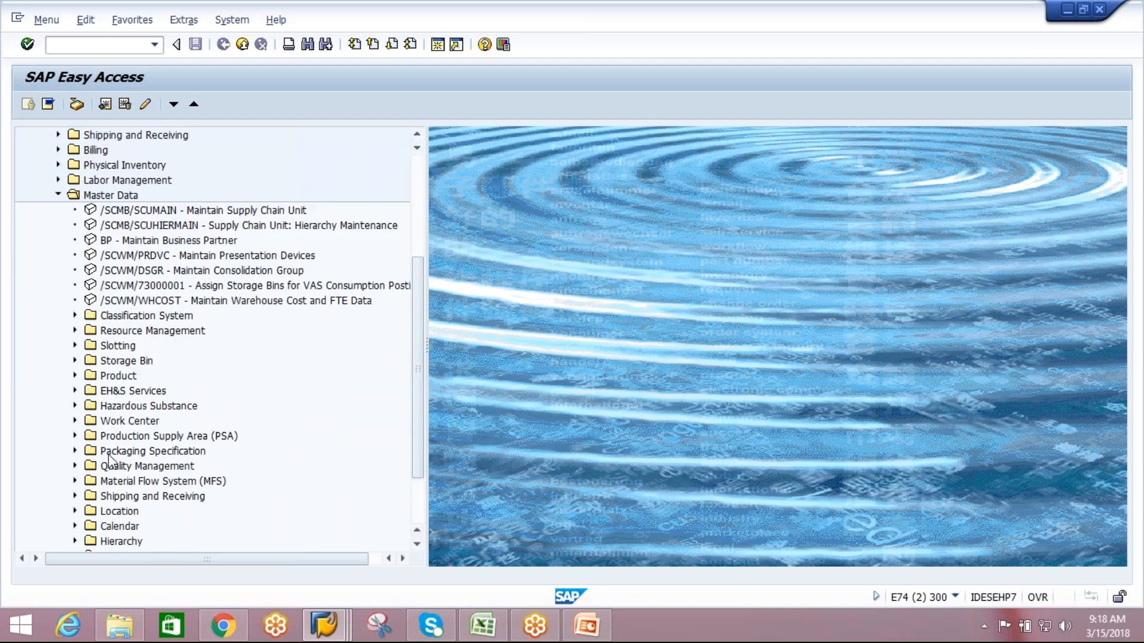
{"action": "left_click", "coordinate": [88, 455]}
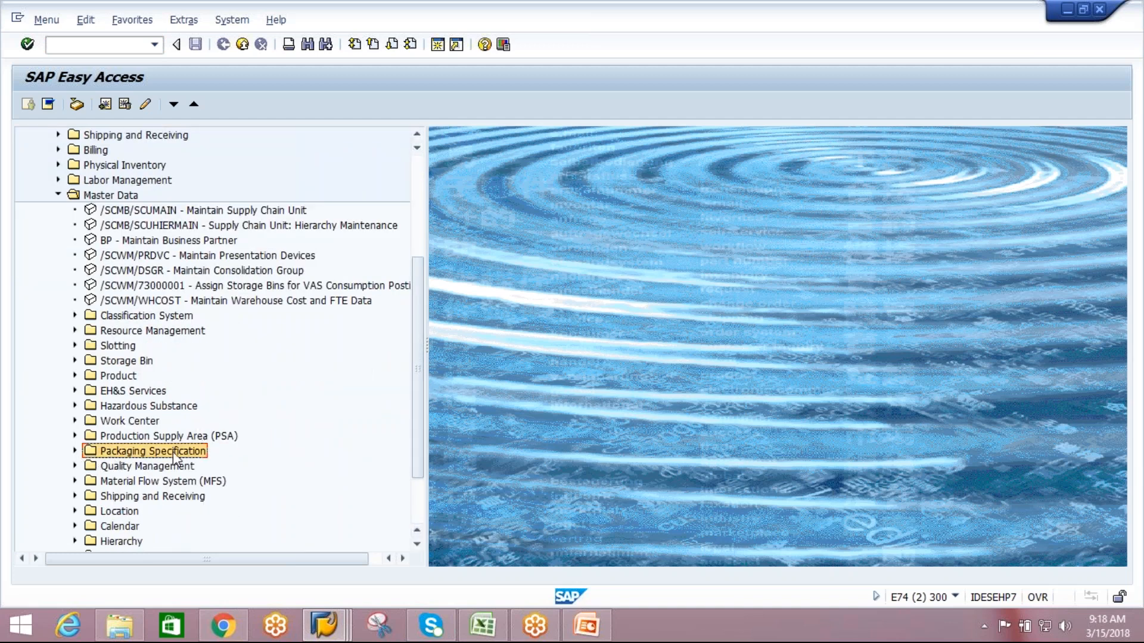
{"action": "left_click", "coordinate": [75, 450]}
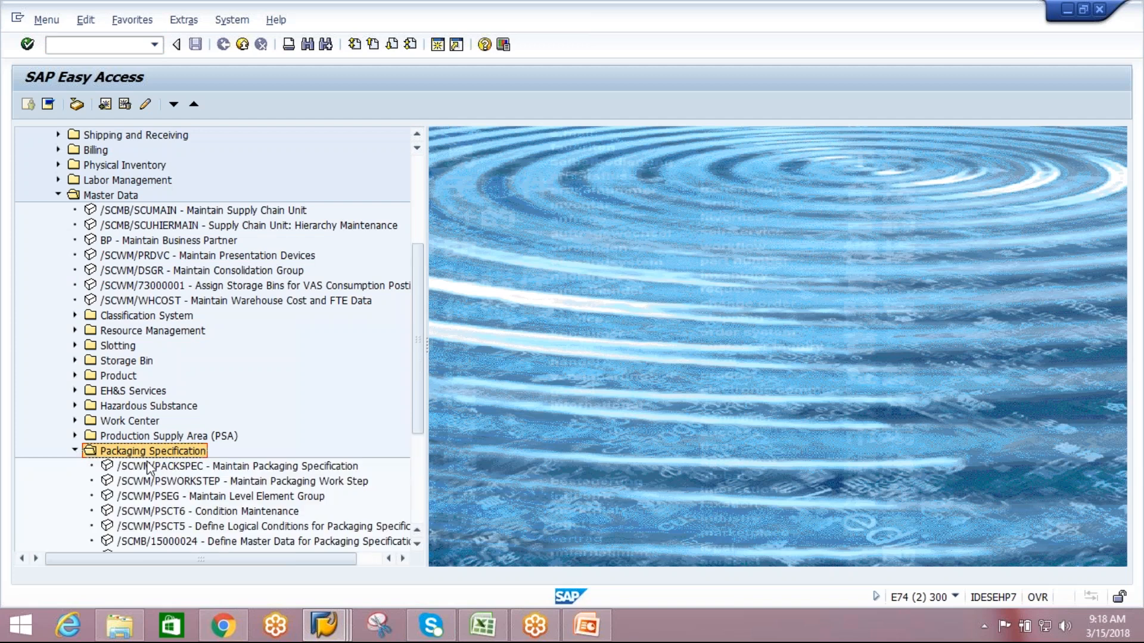
{"action": "left_click", "coordinate": [221, 468]}
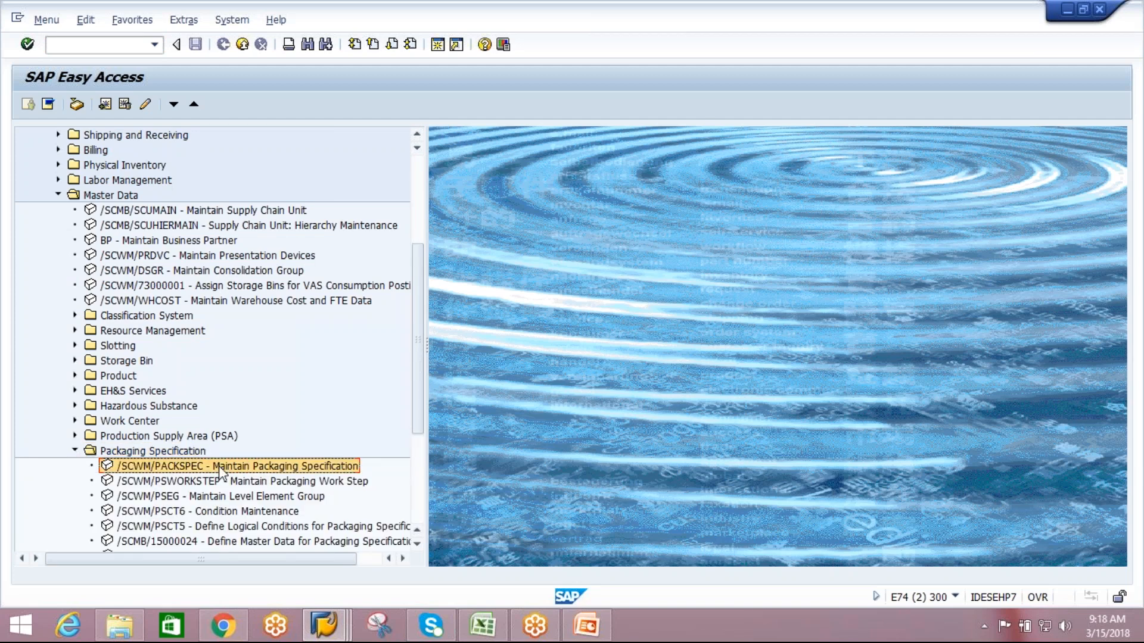
{"action": "double_click", "coordinate": [221, 468]}
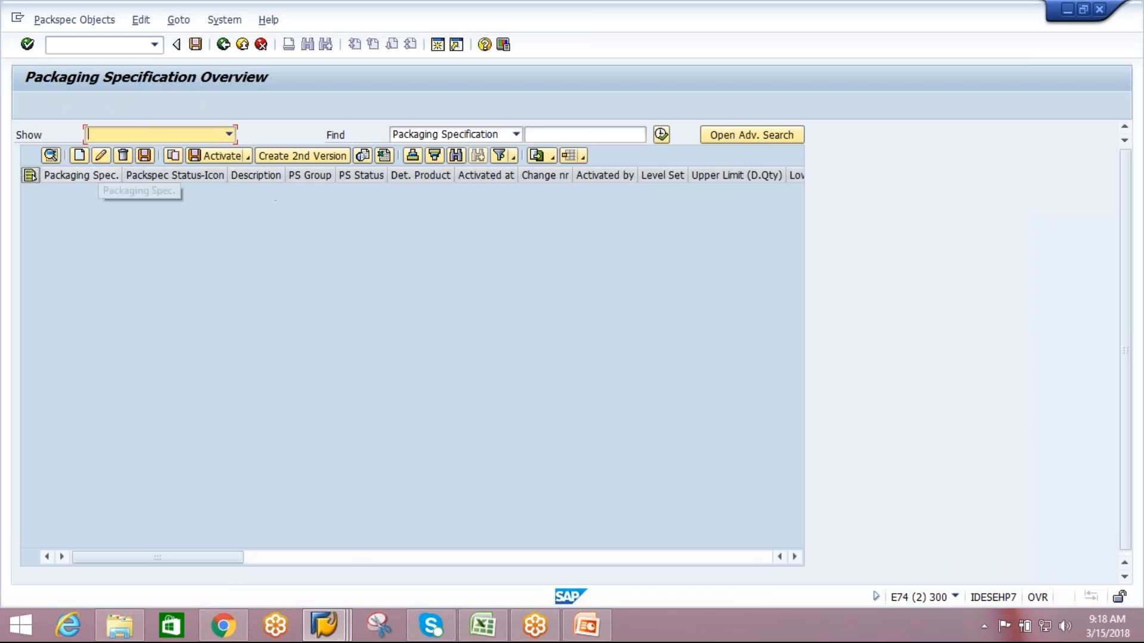
Create a new packaging specification entry with the PS group VIPL.
{"action": "left_click", "coordinate": [80, 156]}
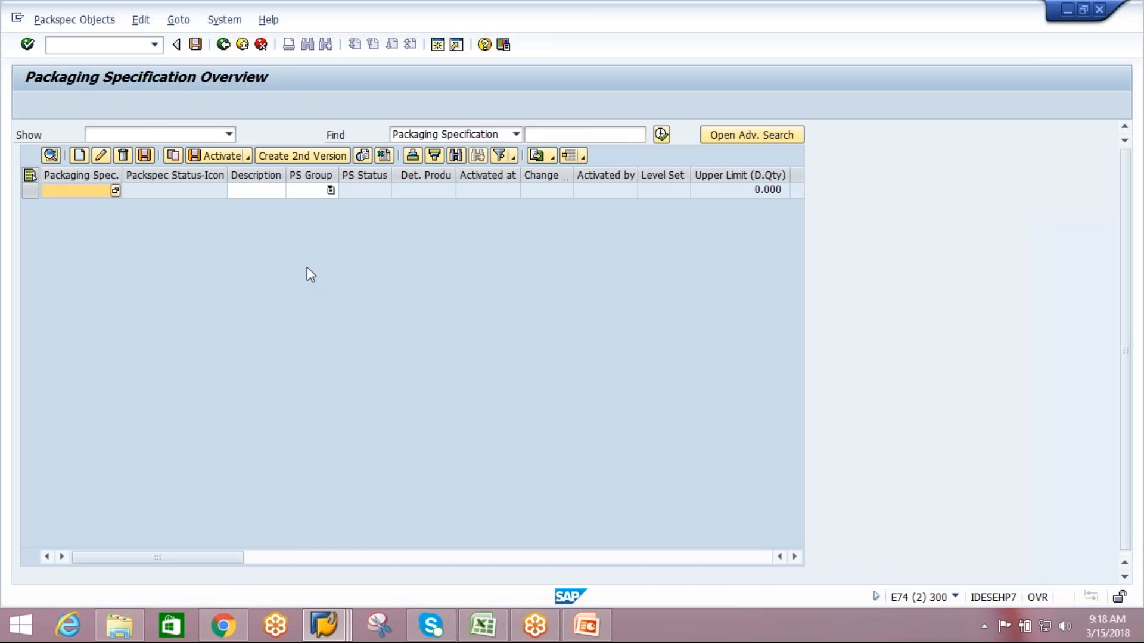
{"action": "left_click", "coordinate": [329, 196]}
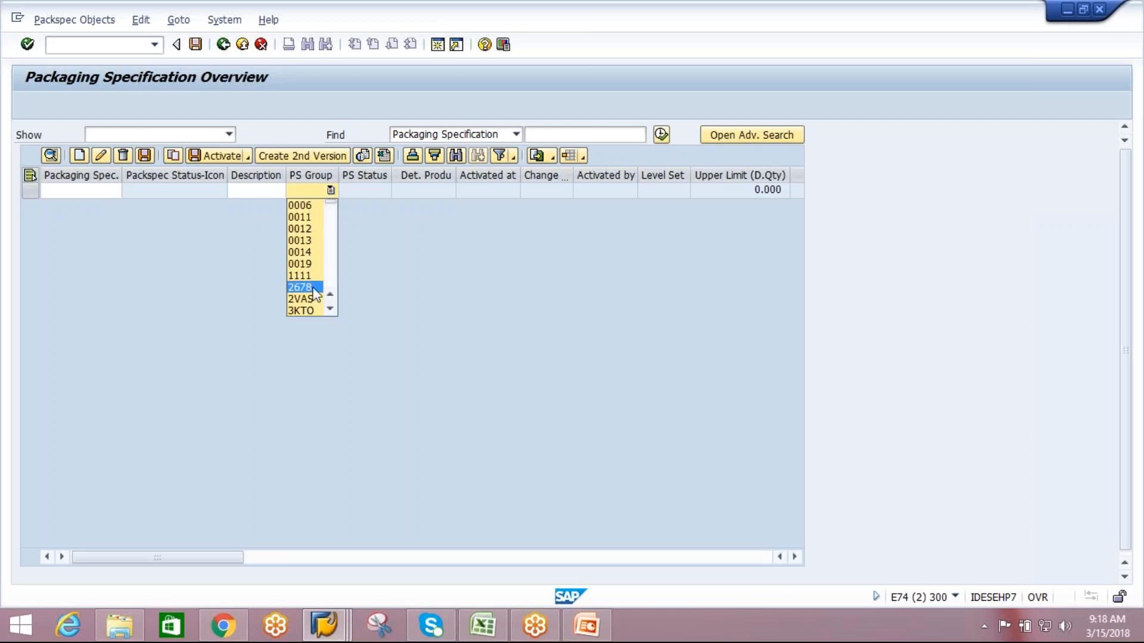
{"action": "key", "text": "v"}
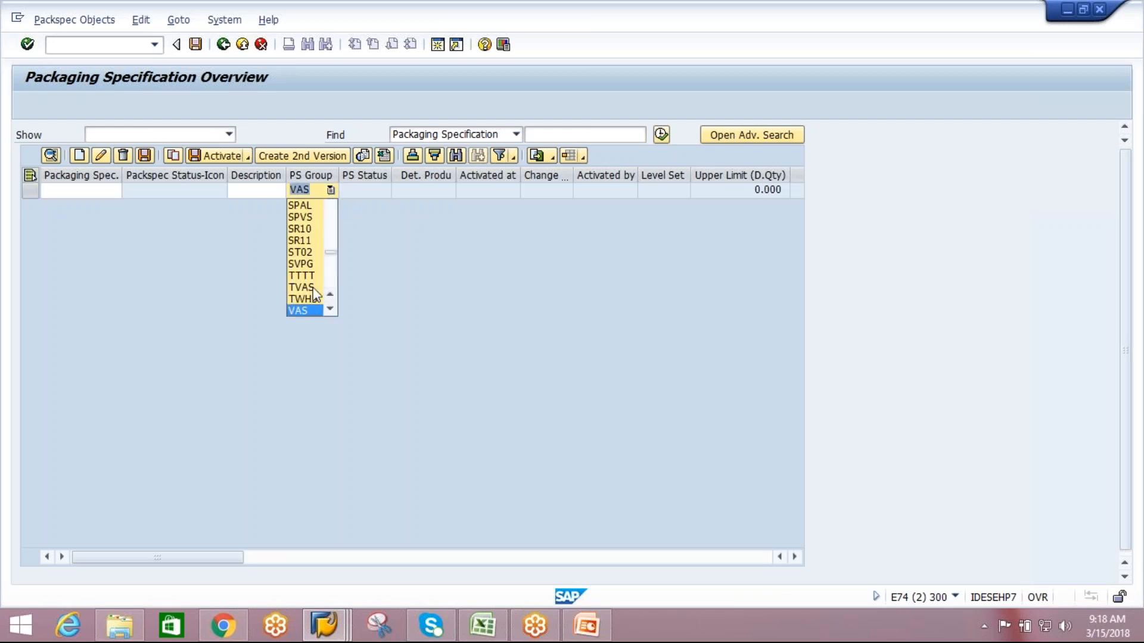
{"action": "left_click", "coordinate": [330, 309]}
{"action": "left_click", "coordinate": [329, 310]}
{"action": "left_click", "coordinate": [329, 309]}
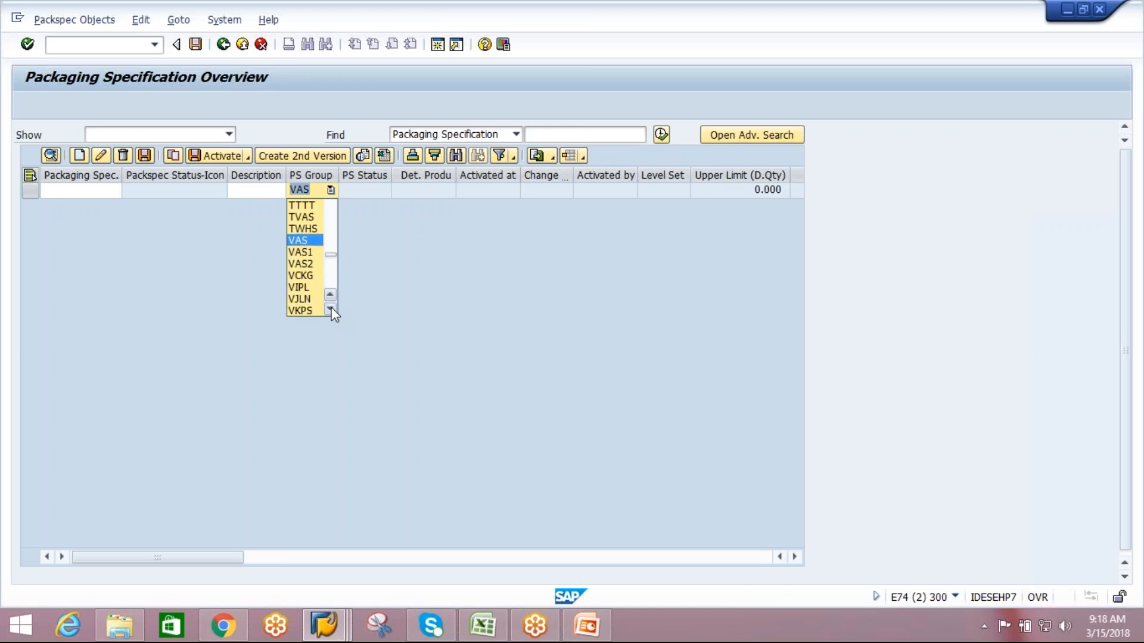
{"action": "left_click", "coordinate": [305, 289]}
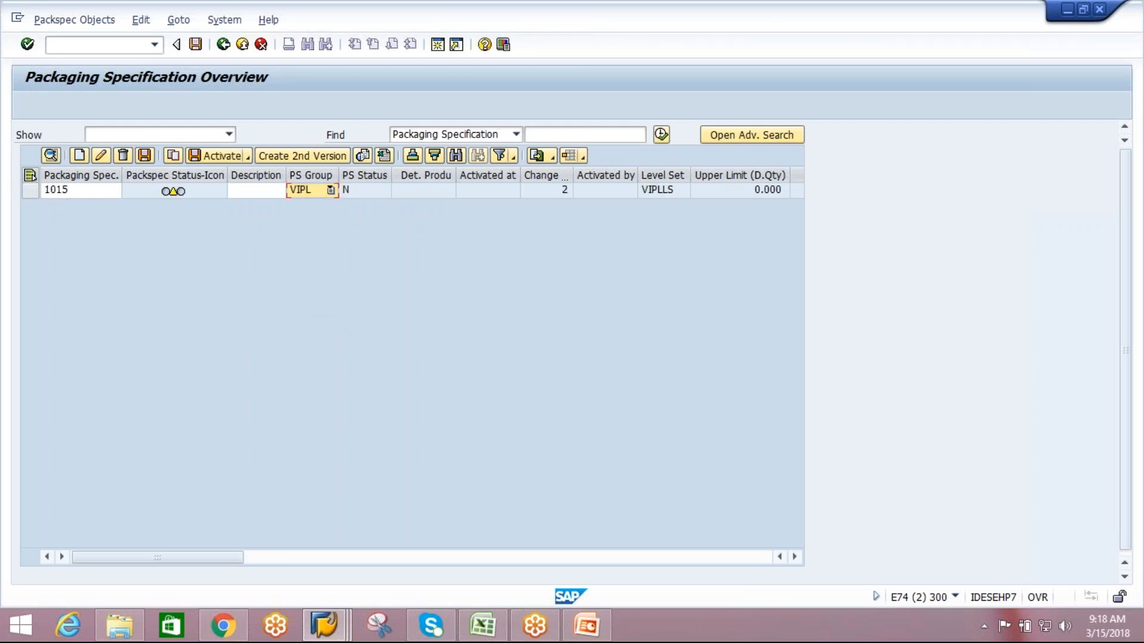
Examine the VIPL specification's level set and its auxiliary and main pack levels, leaving the specification without saving.
{"action": "left_click", "coordinate": [35, 191]}
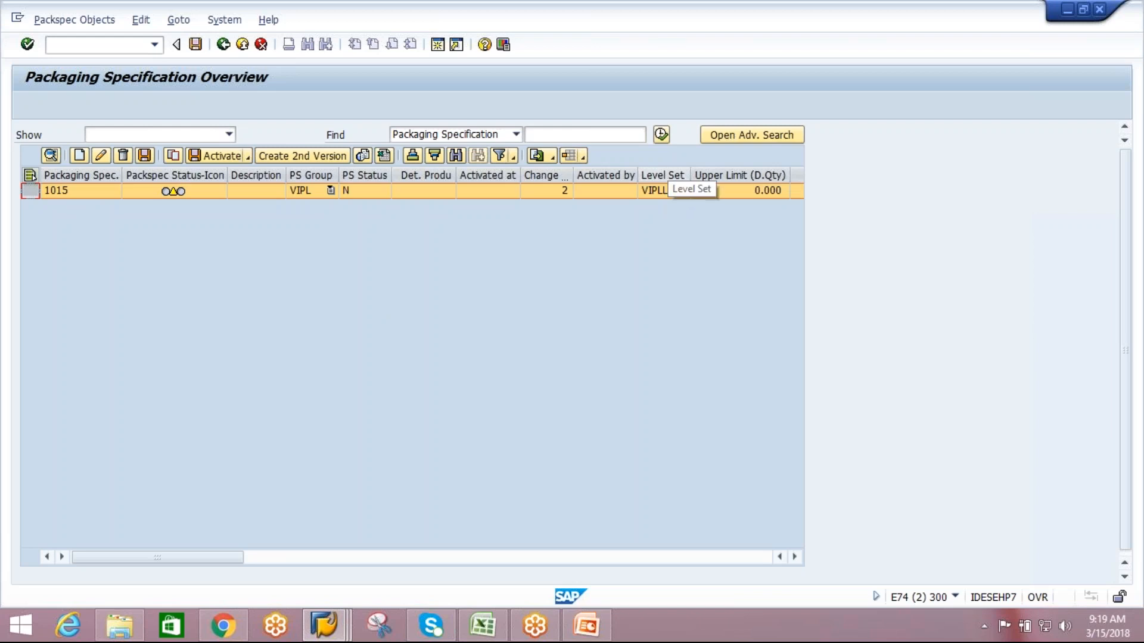
{"action": "left_click", "coordinate": [668, 192]}
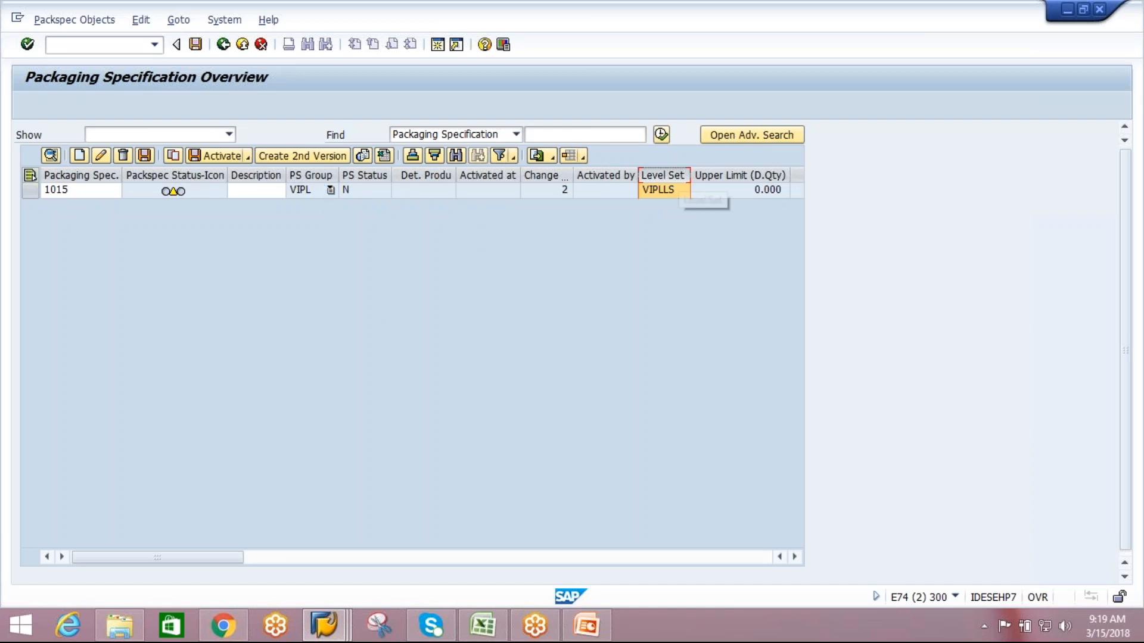
{"action": "left_click", "coordinate": [29, 189]}
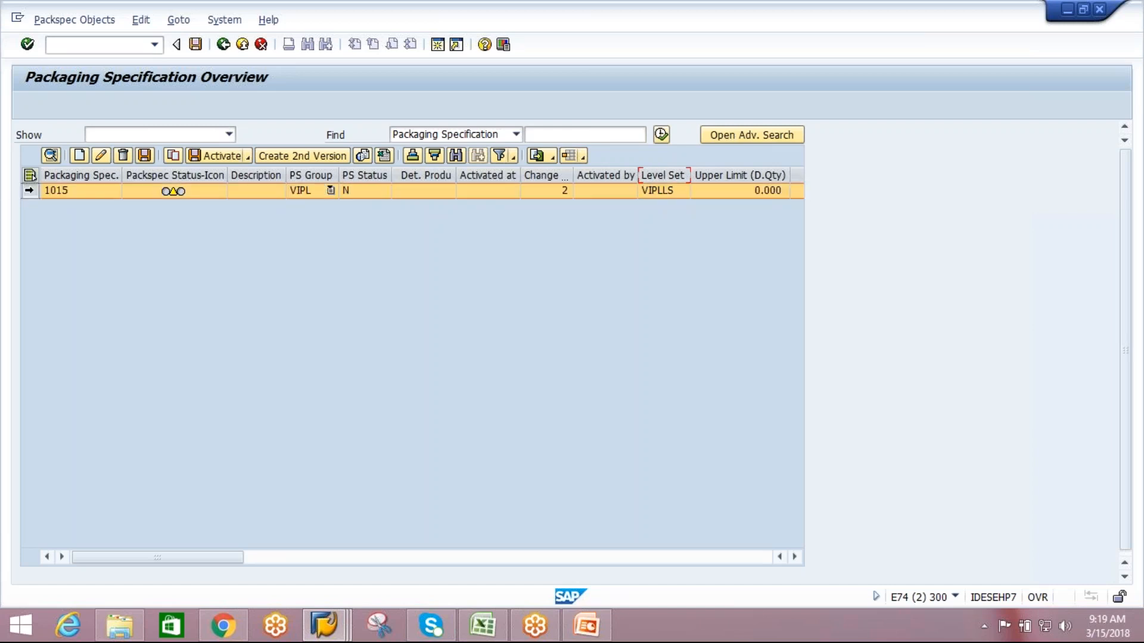
{"action": "left_click", "coordinate": [52, 156]}
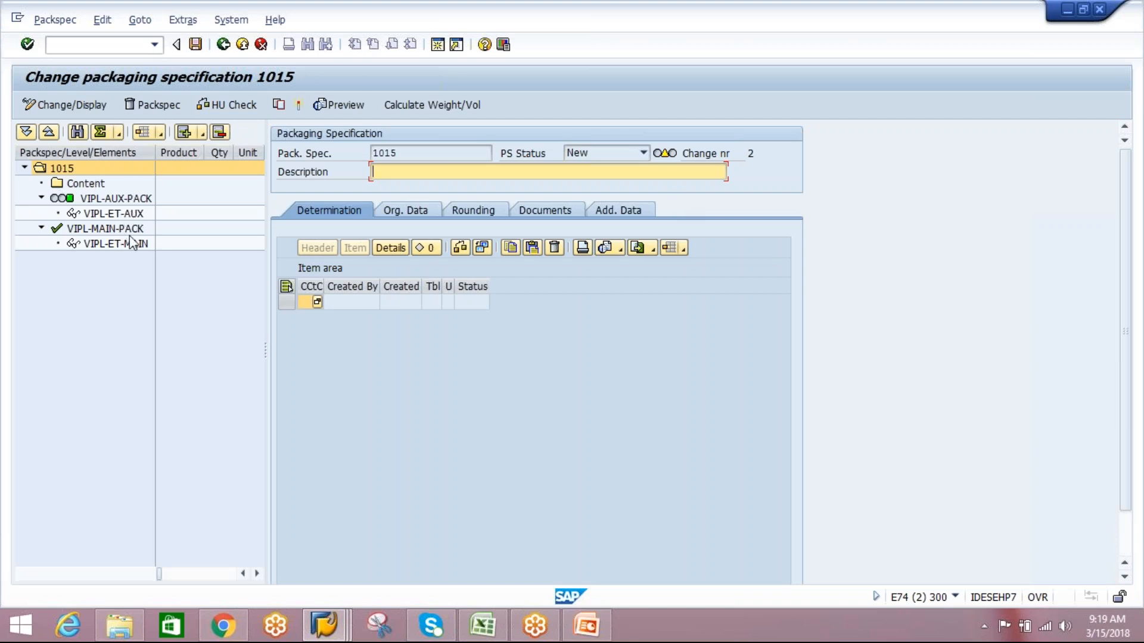
{"action": "double_click", "coordinate": [131, 199]}
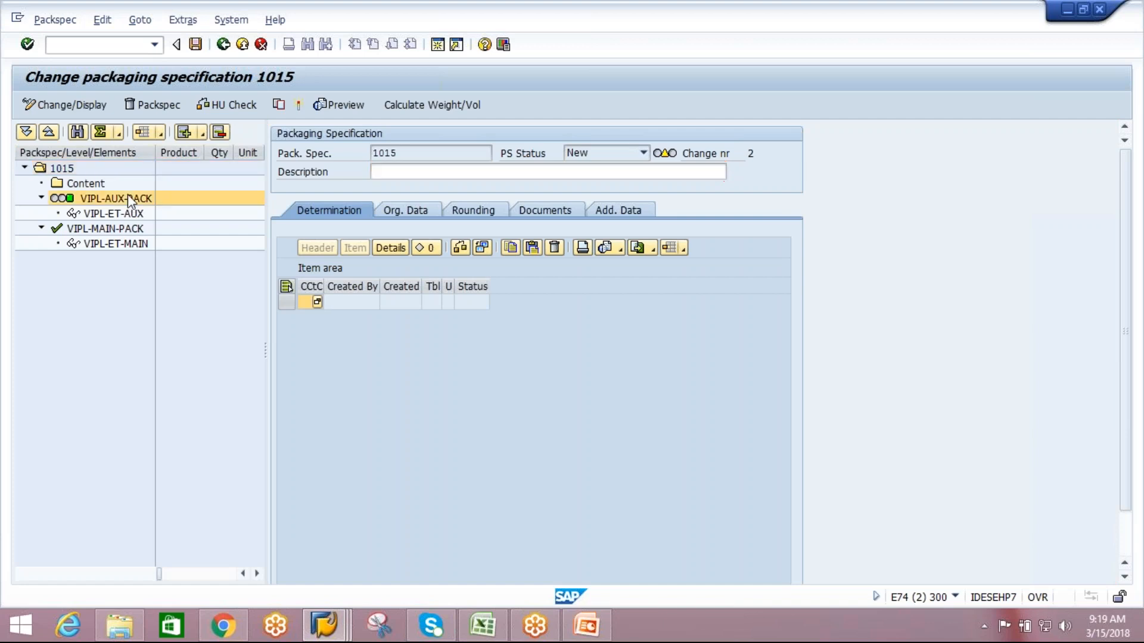
{"action": "double_click", "coordinate": [113, 229]}
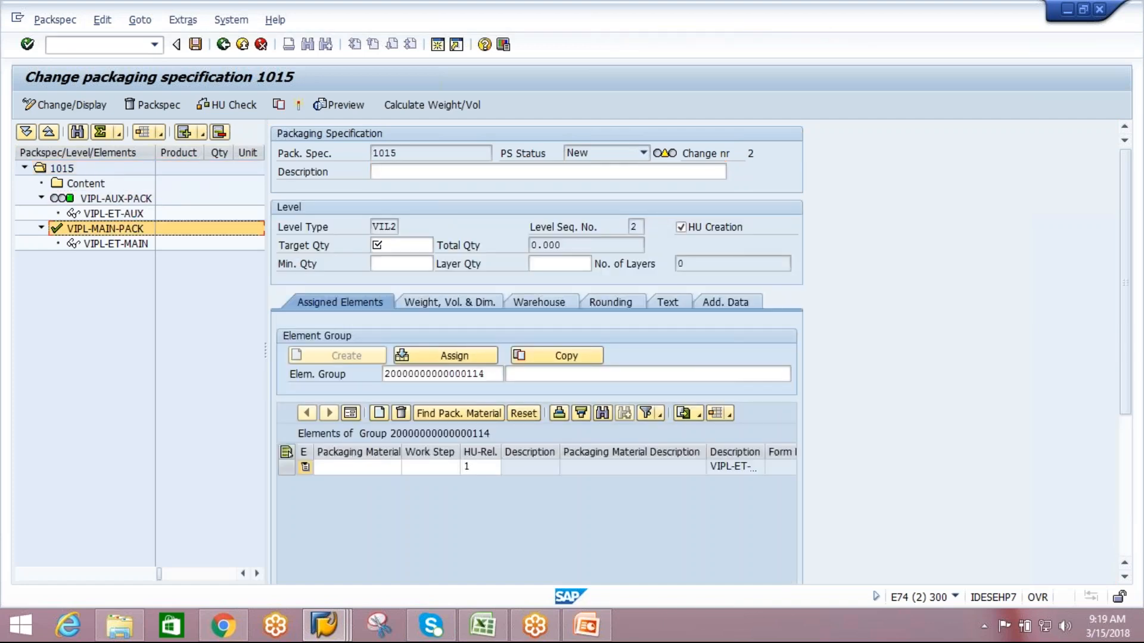
{"action": "left_click", "coordinate": [223, 45]}
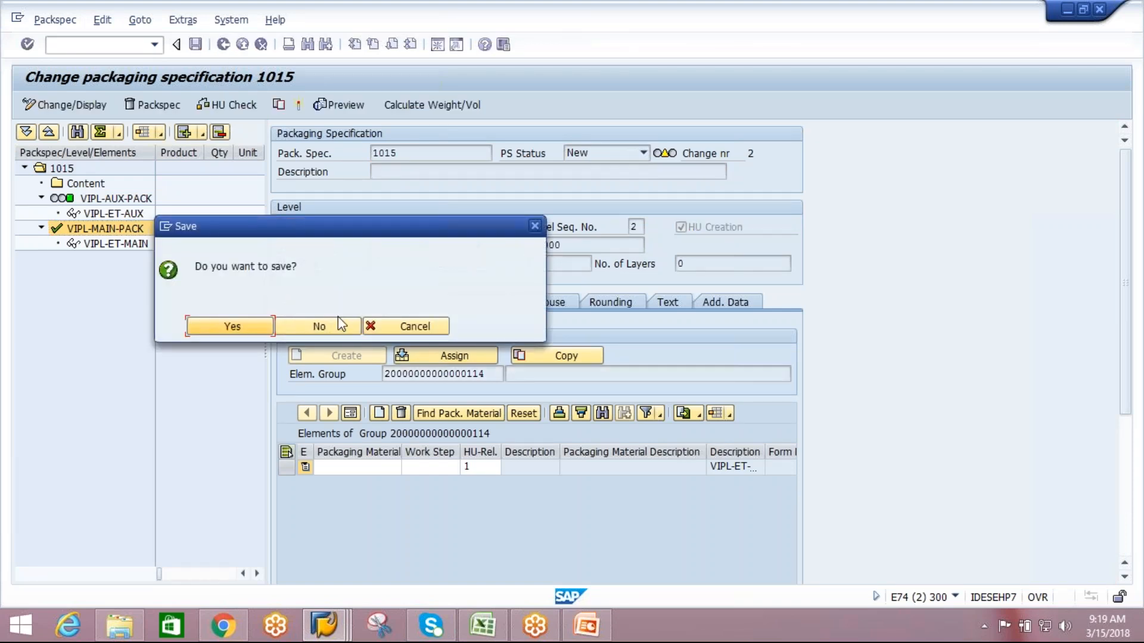
{"action": "left_click", "coordinate": [338, 327]}
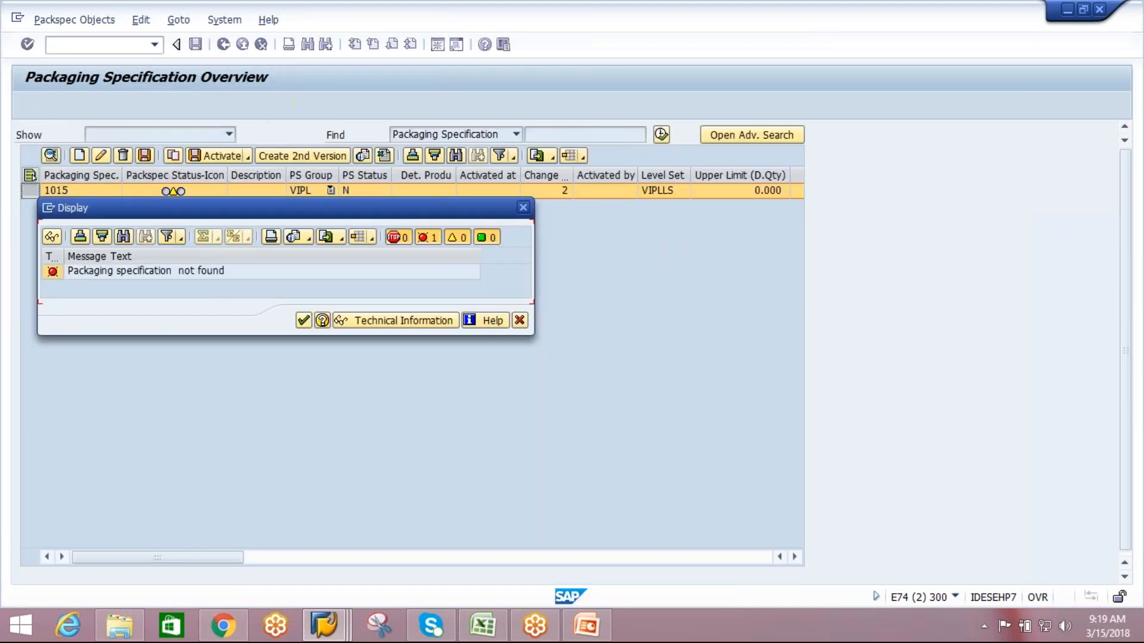
{"action": "left_click", "coordinate": [523, 208]}
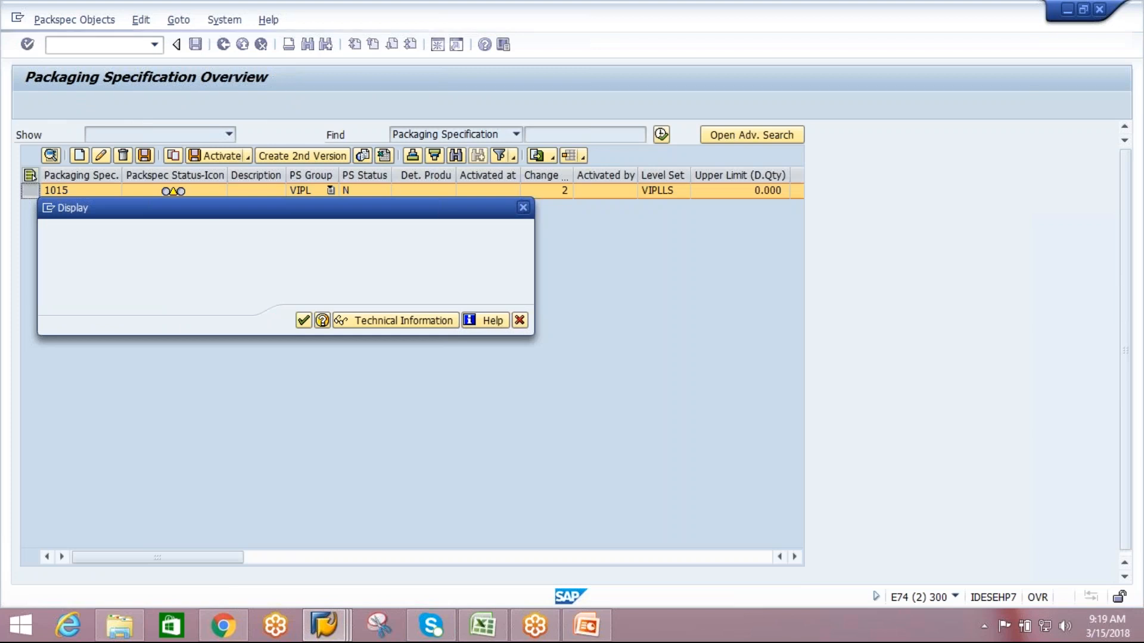
Return to the IMG session and add a packaging specification group AIPL with the description AIPL-PSG.
{"action": "key", "text": "alt+Tab"}
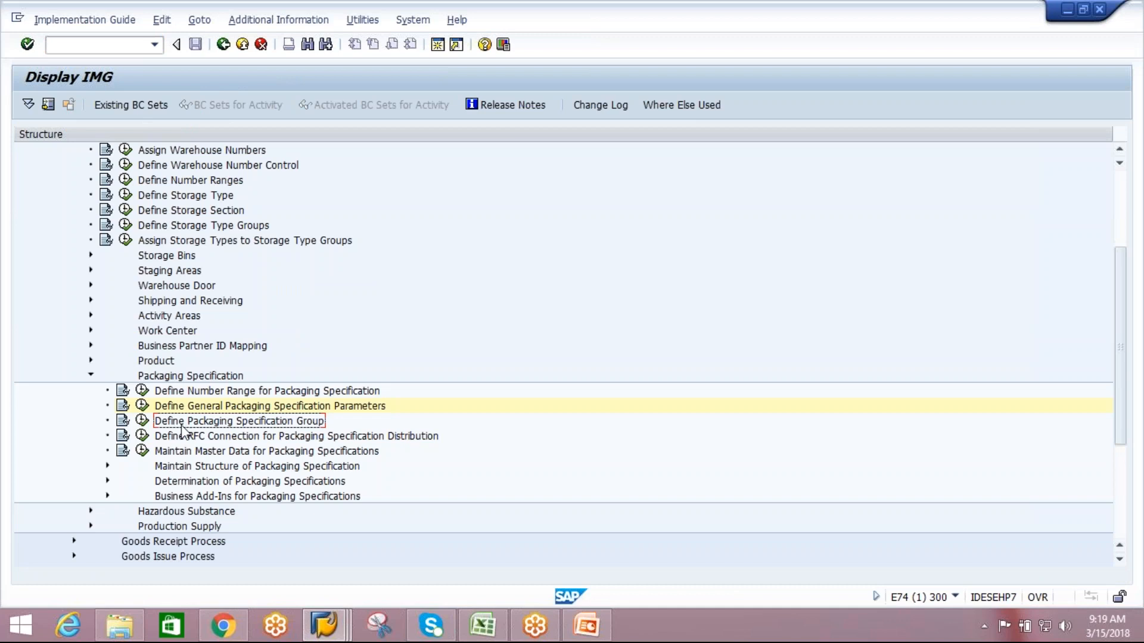
{"action": "left_click", "coordinate": [142, 421]}
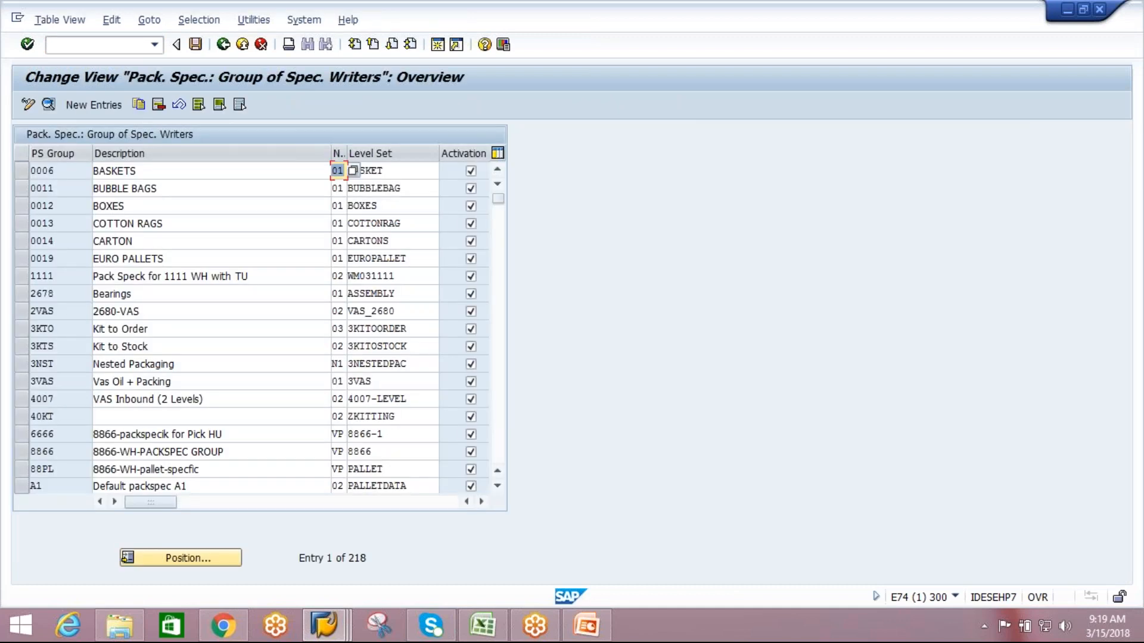
{"action": "left_click", "coordinate": [87, 105]}
{"action": "type", "text": "AIPL"}
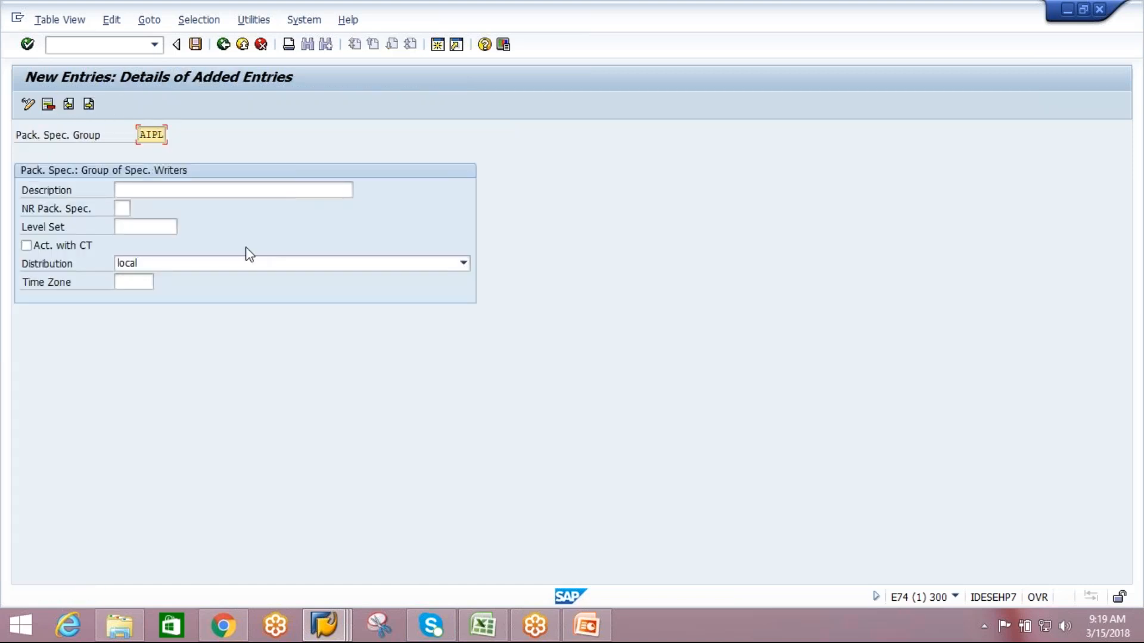
{"action": "left_click", "coordinate": [234, 192]}
{"action": "type", "text": "AIPL-PSG"}
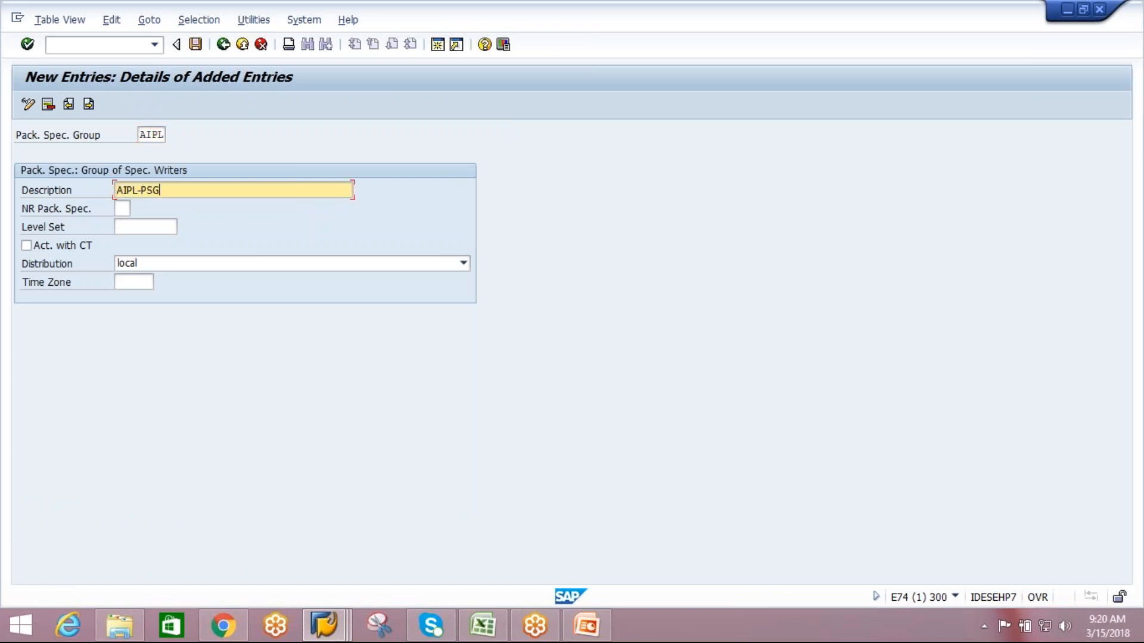
Assign packaging specification number range 01 to the AIPL group, leaving its level set empty.
{"action": "left_click", "coordinate": [124, 209]}
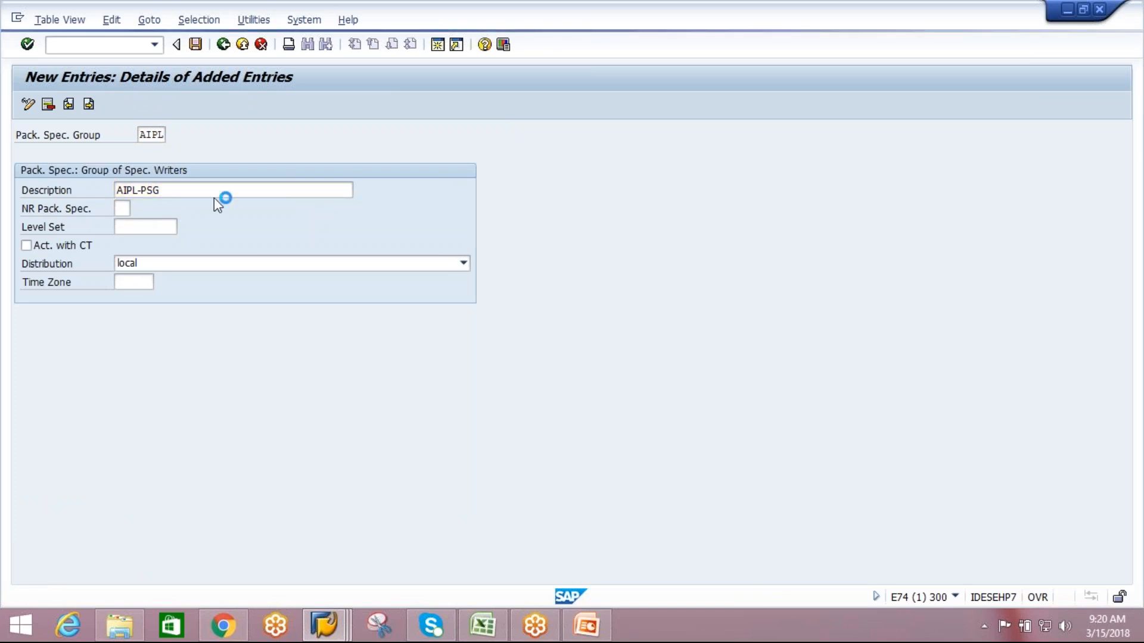
{"action": "key", "text": "F4"}
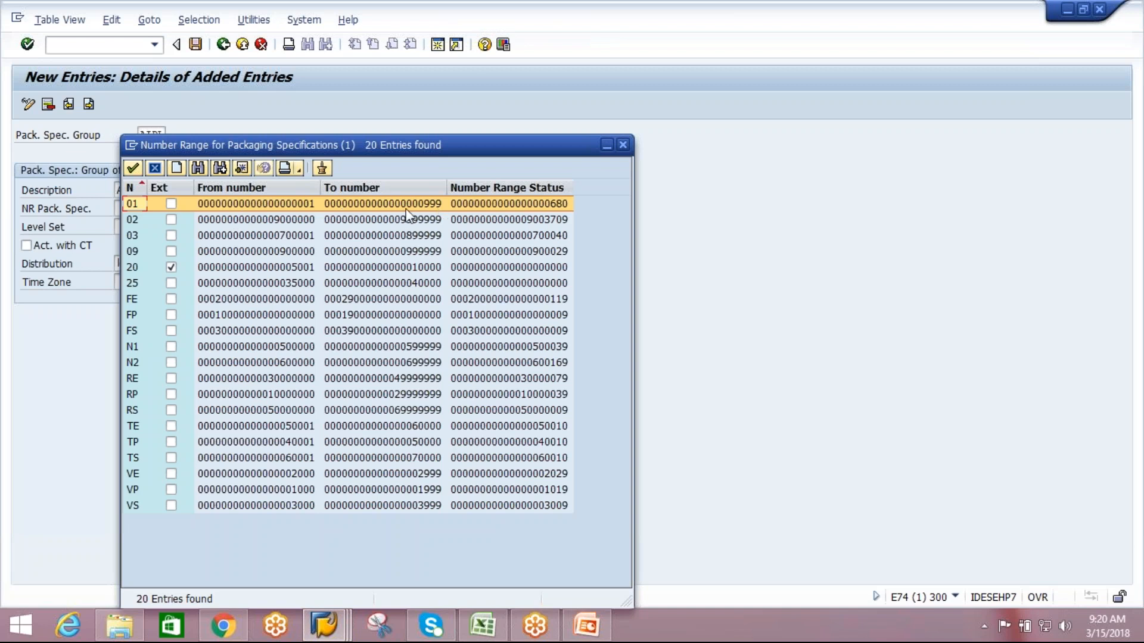
{"action": "double_click", "coordinate": [406, 208]}
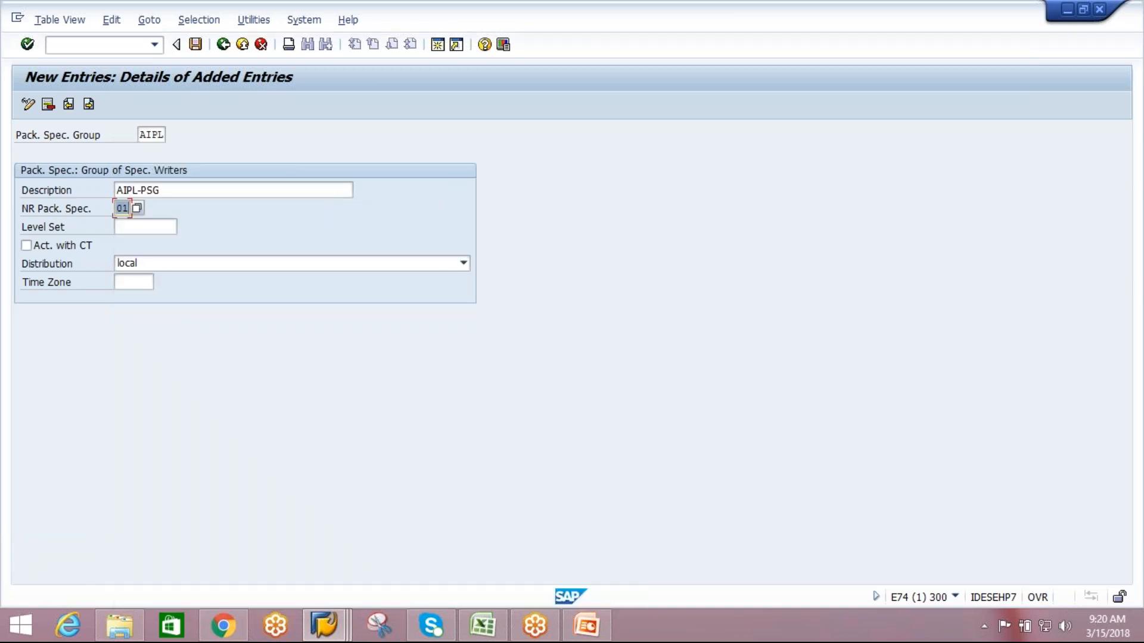
{"action": "left_click", "coordinate": [139, 231]}
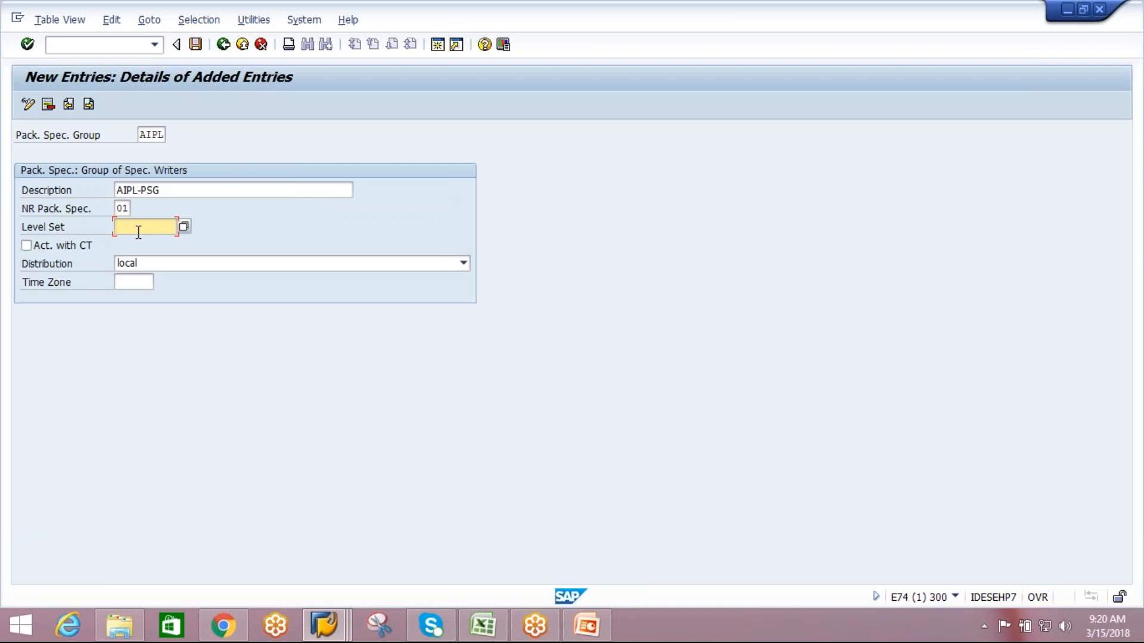
Save the AIPL group under the "EWM practice session" customizing request and return to the group overview.
{"action": "left_click", "coordinate": [195, 44]}
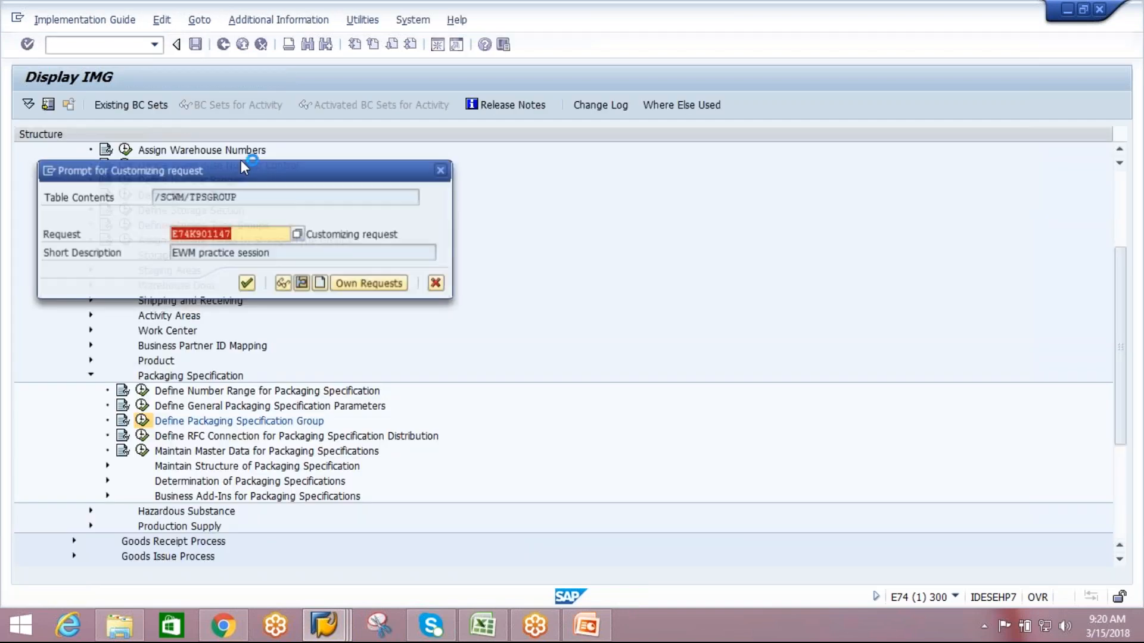
{"action": "left_click", "coordinate": [248, 284]}
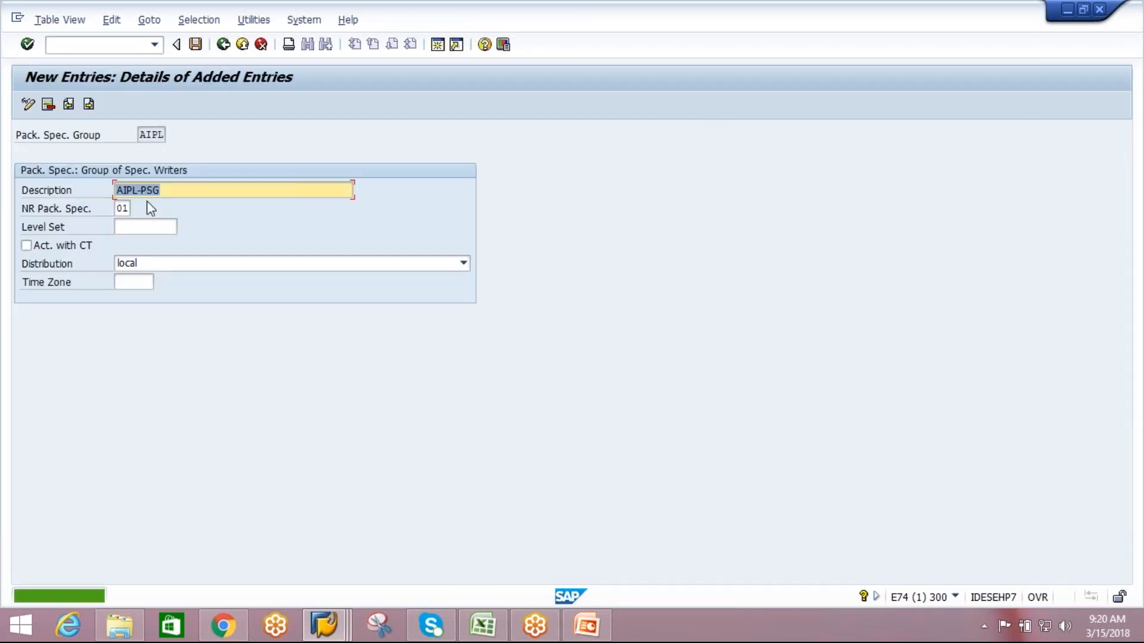
{"action": "left_click", "coordinate": [184, 188]}
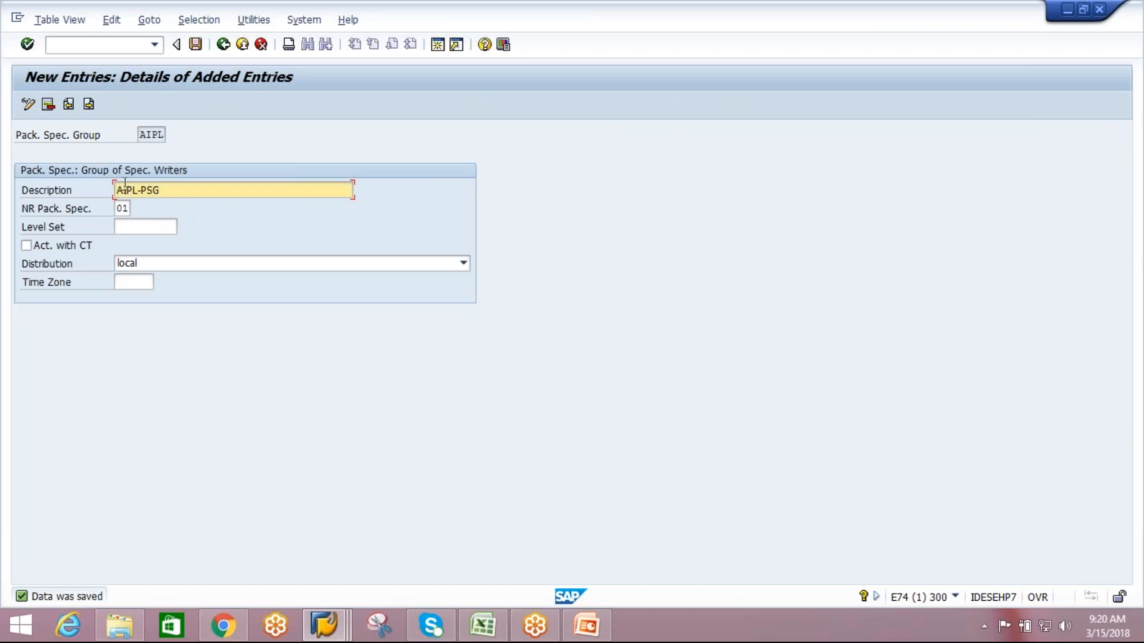
{"action": "left_click", "coordinate": [202, 47]}
{"action": "left_click", "coordinate": [224, 46]}
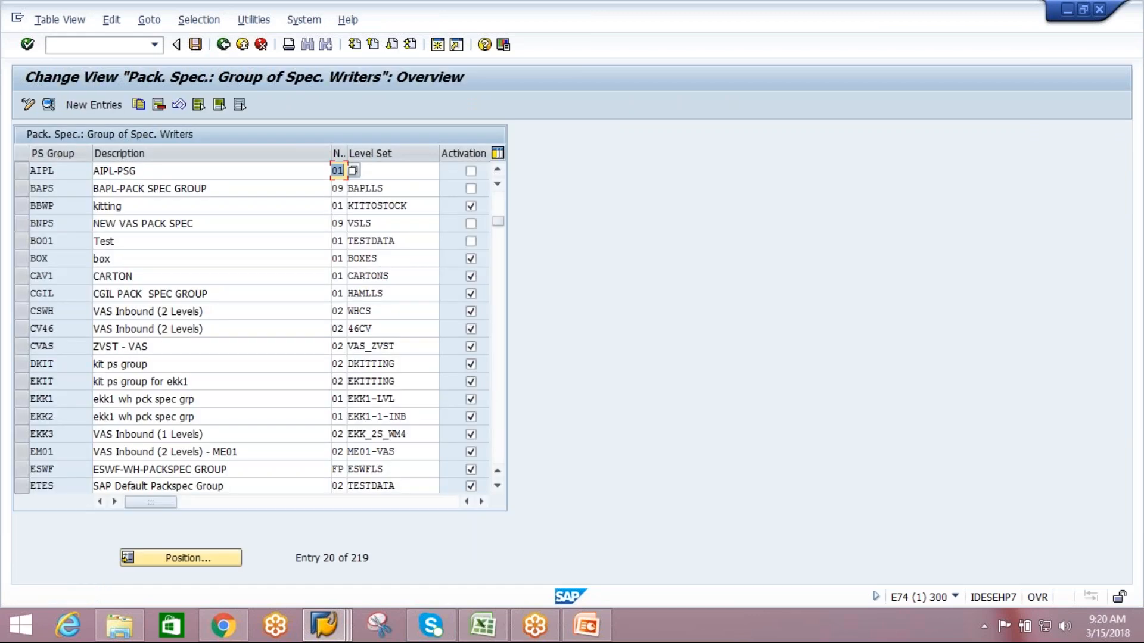
In the other session, restart /SCWM/PACKSPEC and create a new packaging specification with the PS group AIPL.
{"action": "key", "text": "alt+Tab"}
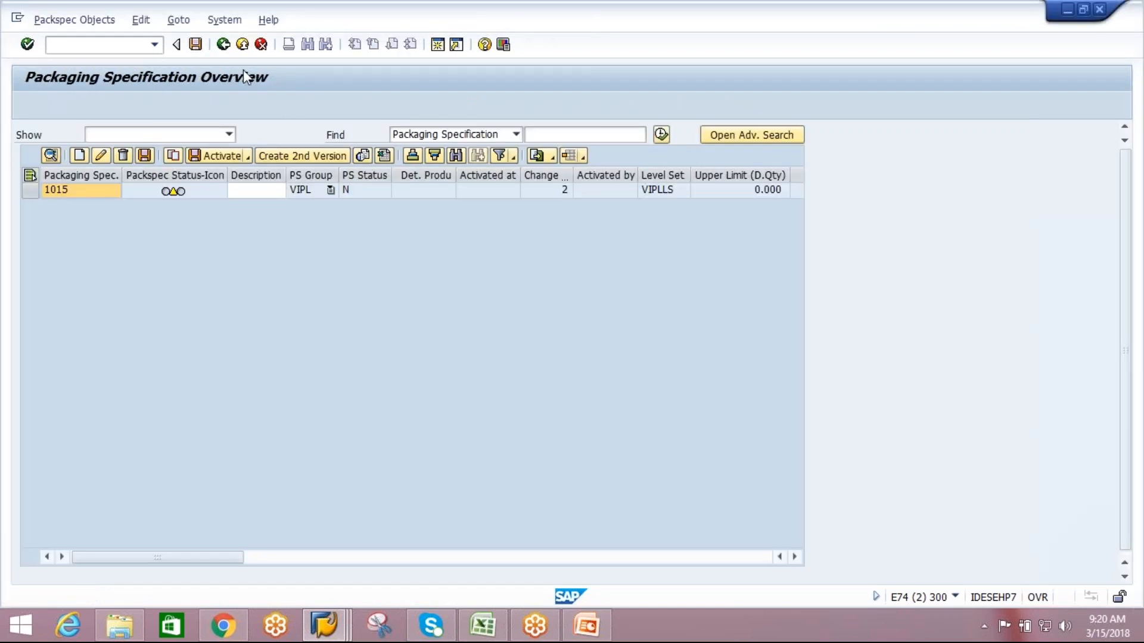
{"action": "left_click", "coordinate": [223, 45]}
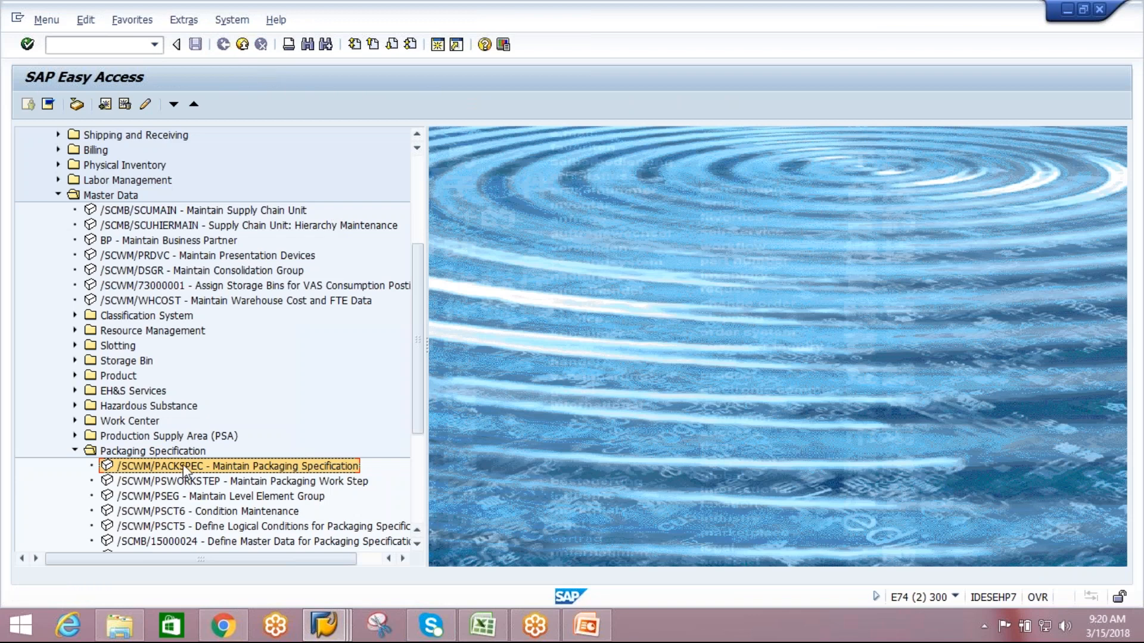
{"action": "double_click", "coordinate": [183, 467]}
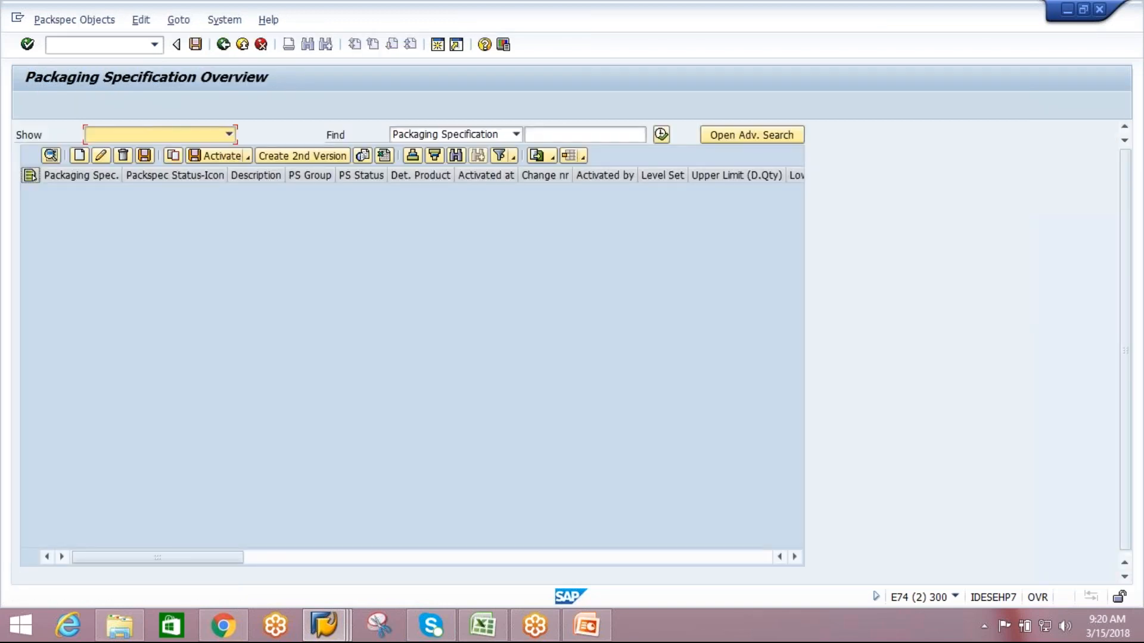
{"action": "left_click", "coordinate": [80, 159]}
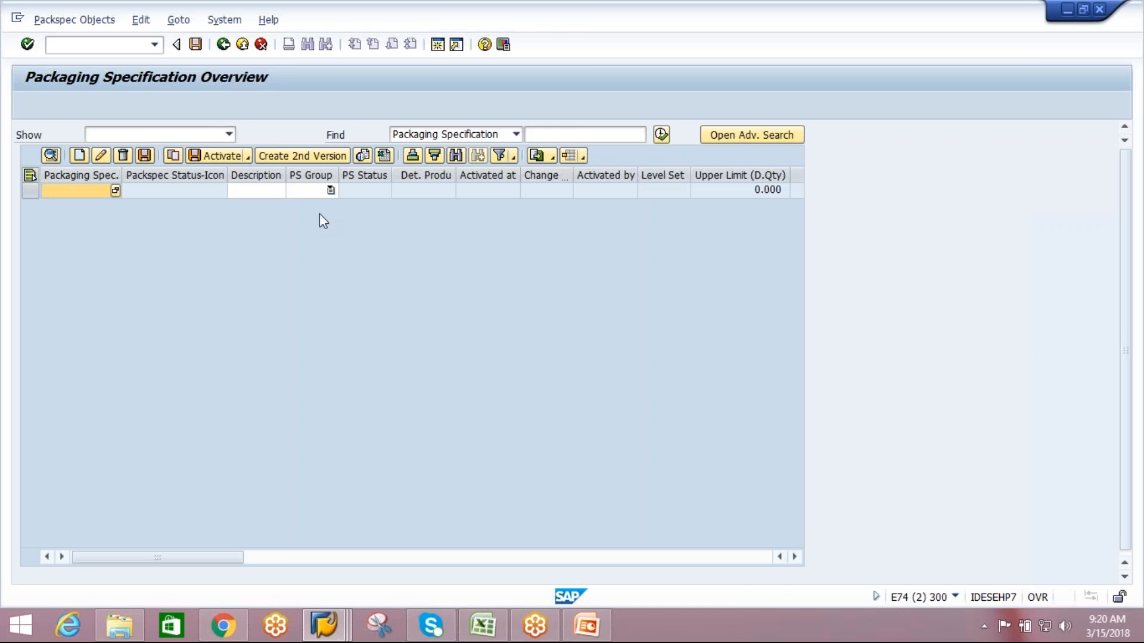
{"action": "left_click", "coordinate": [328, 197]}
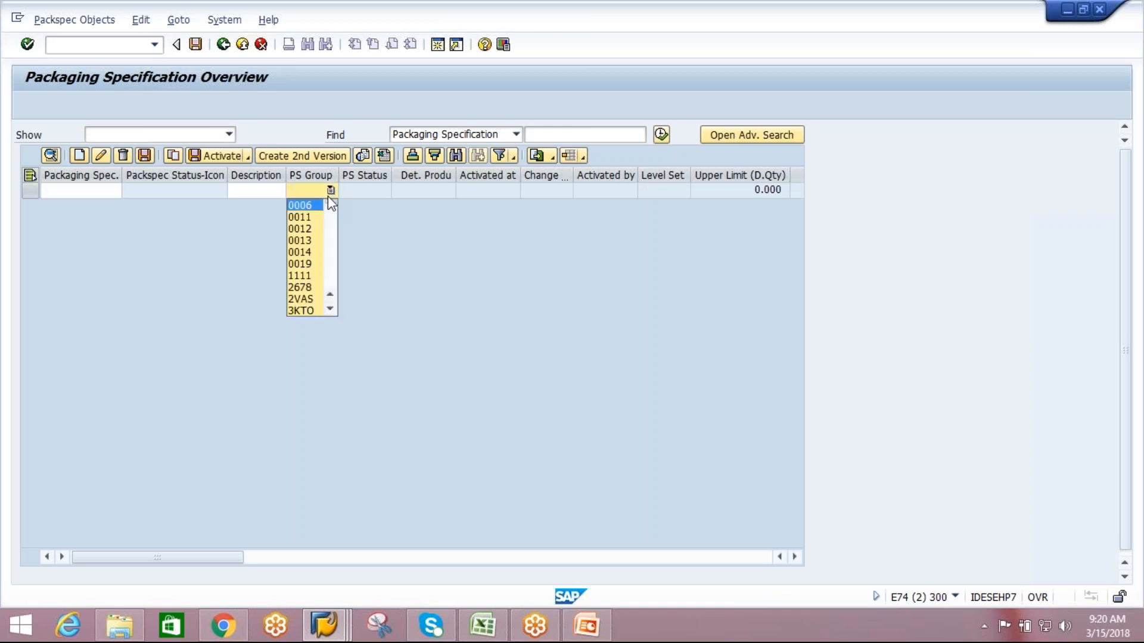
{"action": "key", "text": "a"}
{"action": "key", "text": "a"}
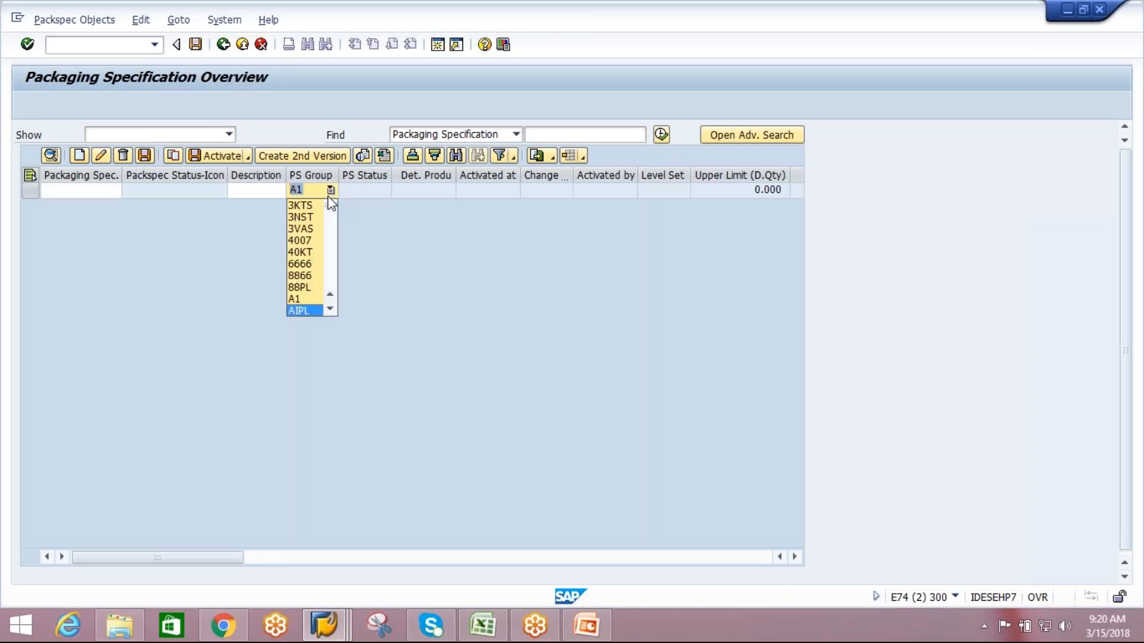
{"action": "left_click", "coordinate": [299, 311]}
{"action": "key", "text": "Return"}
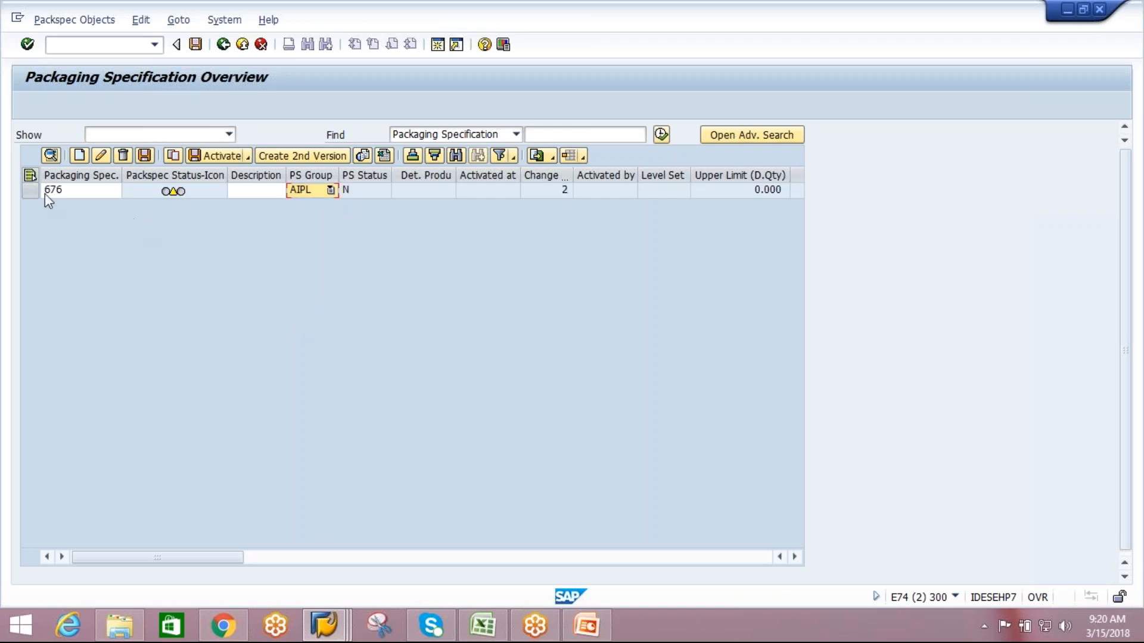
Check the new AIPL specification's level set, cancel leaving the overview, and open the specification's details.
{"action": "left_click", "coordinate": [26, 193]}
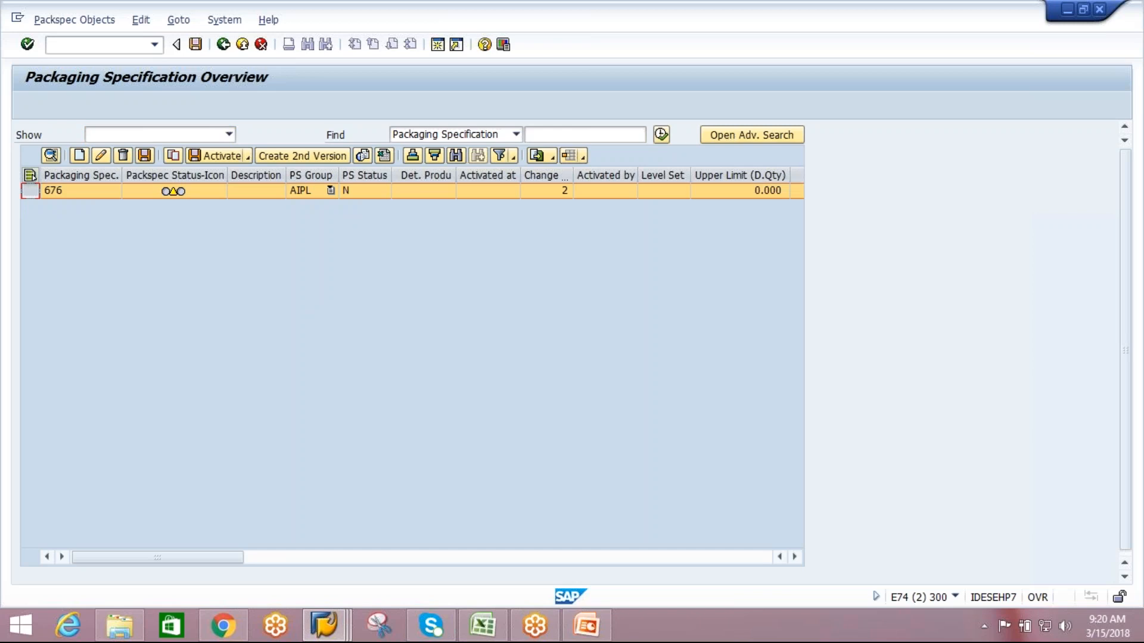
{"action": "left_click", "coordinate": [666, 191]}
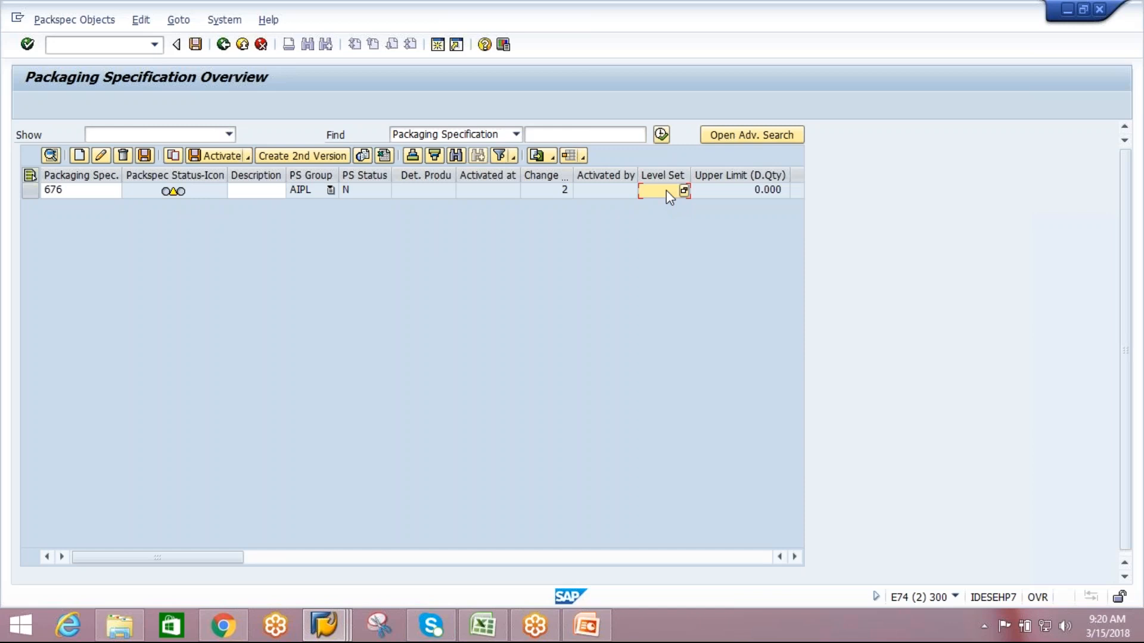
{"action": "left_click", "coordinate": [223, 48]}
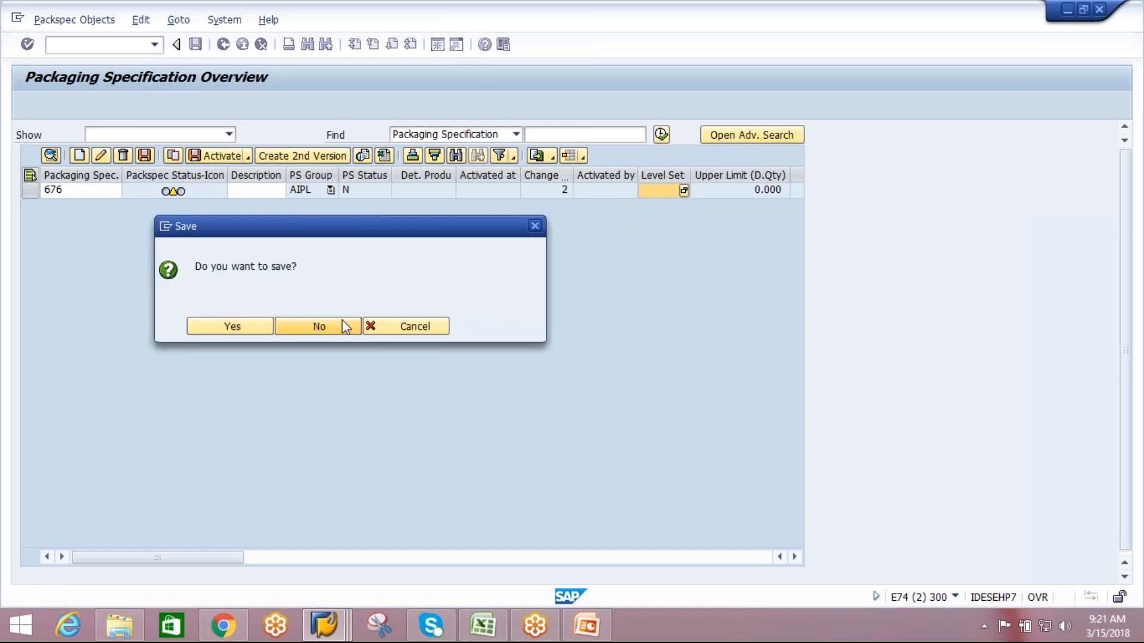
{"action": "left_click", "coordinate": [410, 323]}
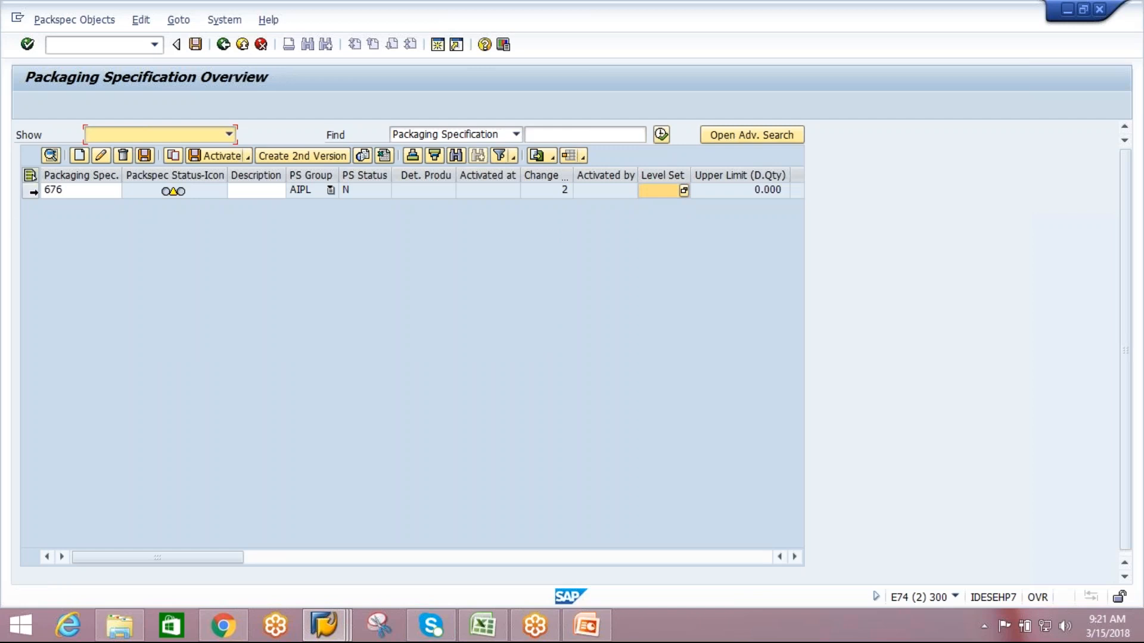
{"action": "left_click", "coordinate": [30, 190]}
{"action": "left_click", "coordinate": [50, 156]}
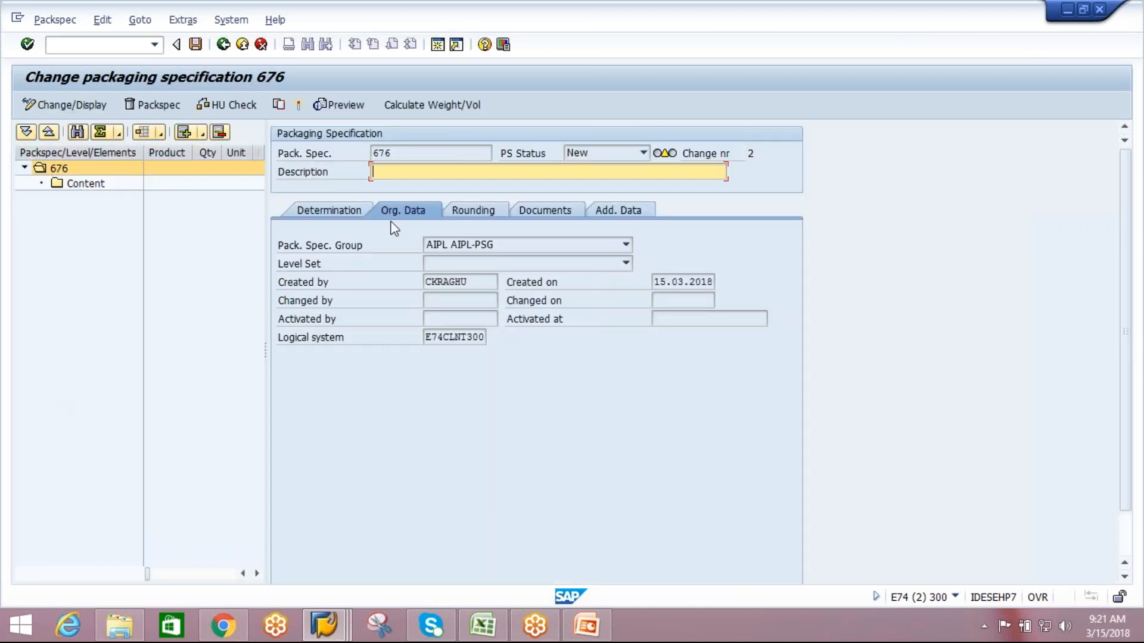
Examine the specification's available determination condition types, organizational data, documents, rounding methods and additional data.
{"action": "left_click", "coordinate": [433, 153]}
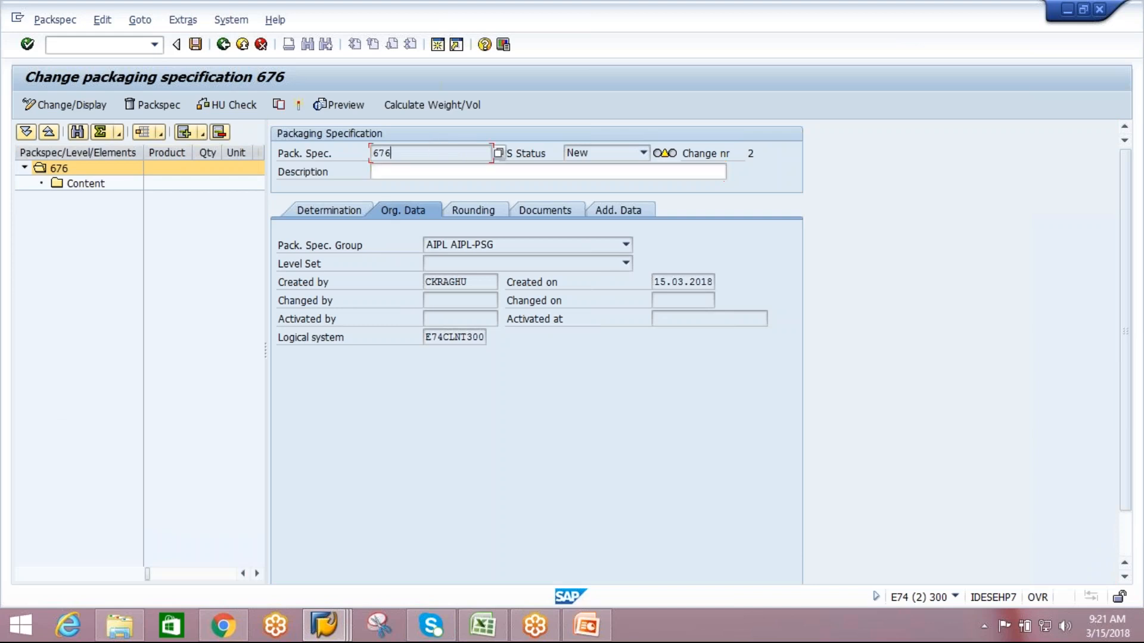
{"action": "left_click", "coordinate": [328, 212]}
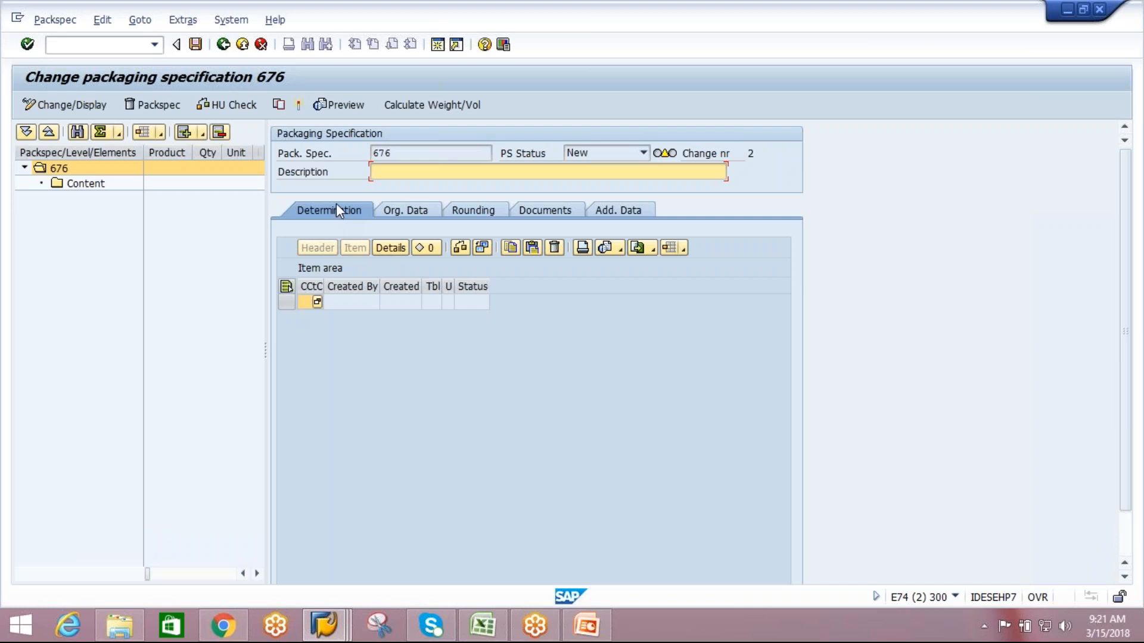
{"action": "left_click", "coordinate": [321, 302]}
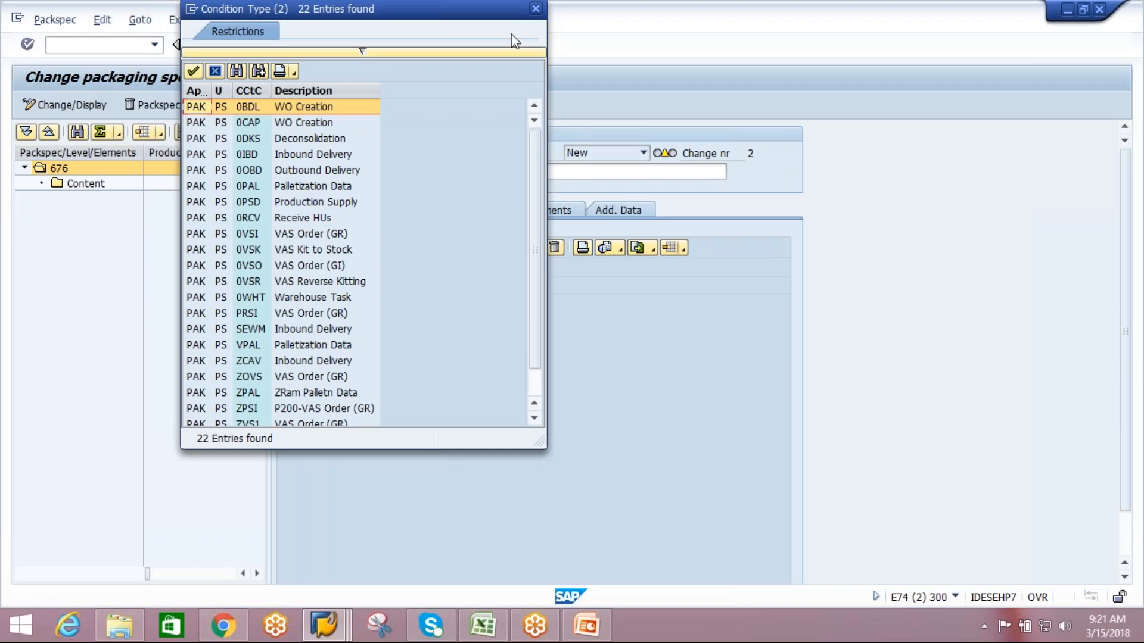
{"action": "left_click", "coordinate": [536, 9]}
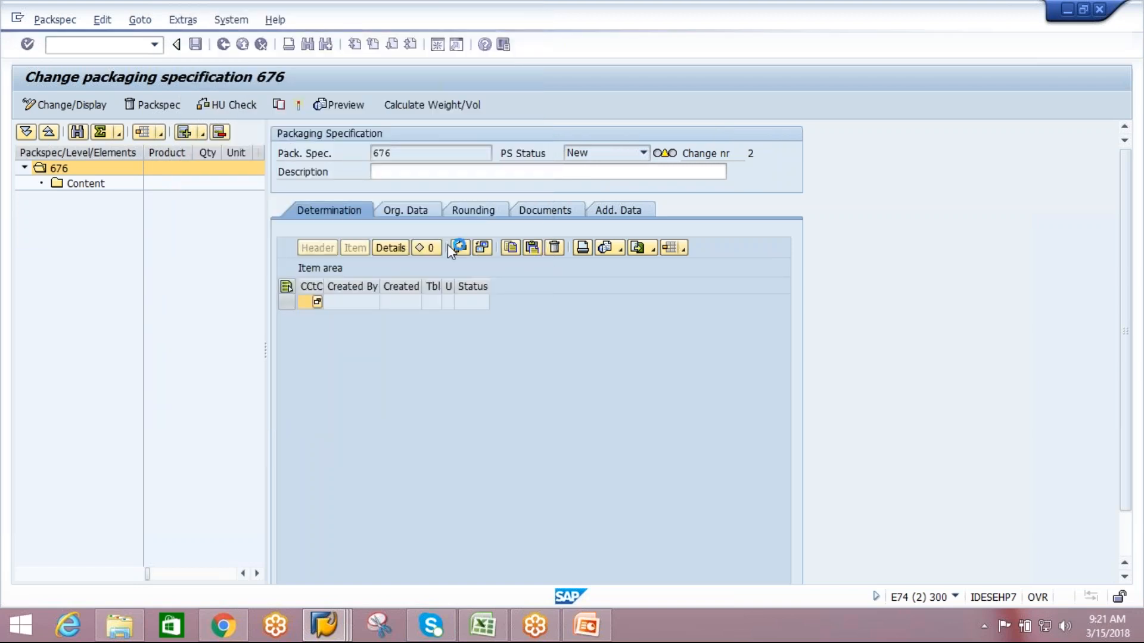
{"action": "left_click", "coordinate": [408, 214]}
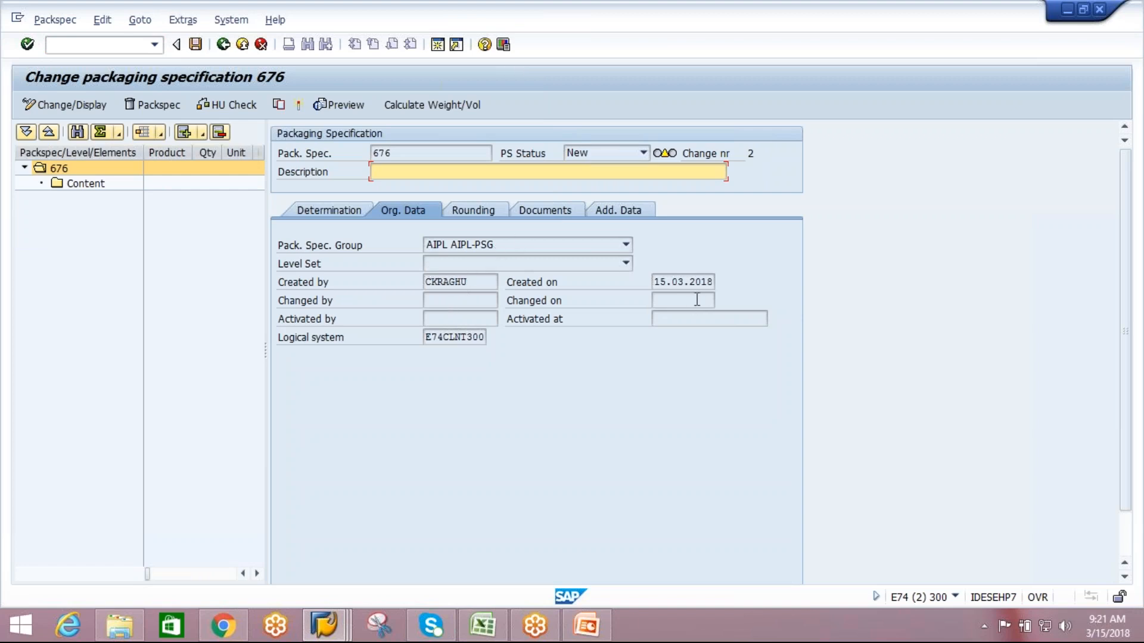
{"action": "left_click", "coordinate": [479, 338]}
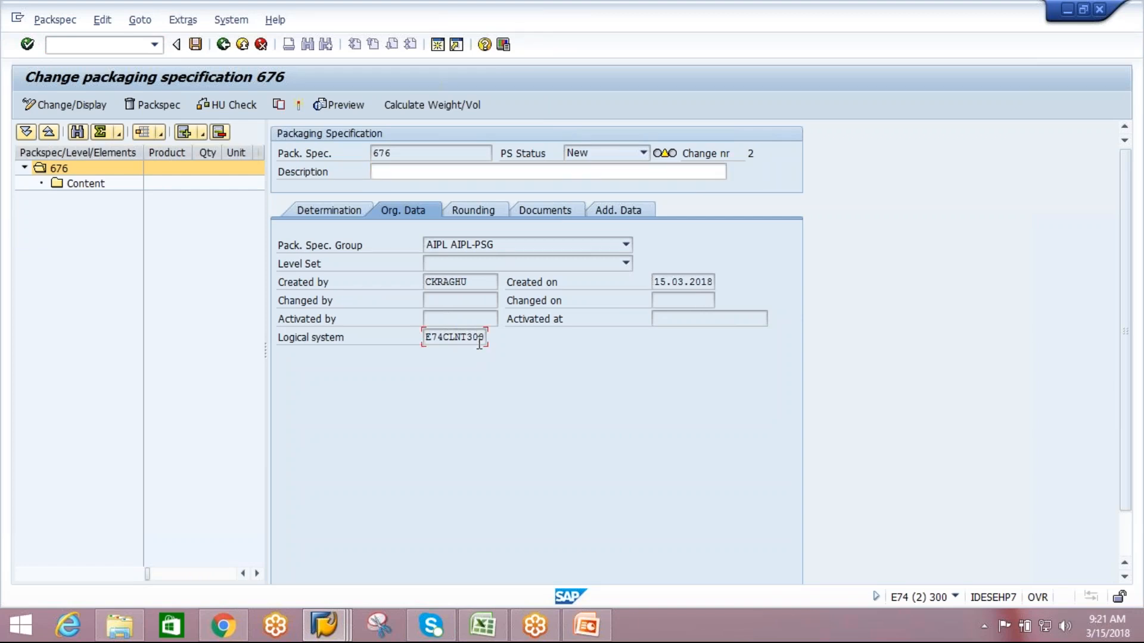
{"action": "left_click", "coordinate": [550, 209]}
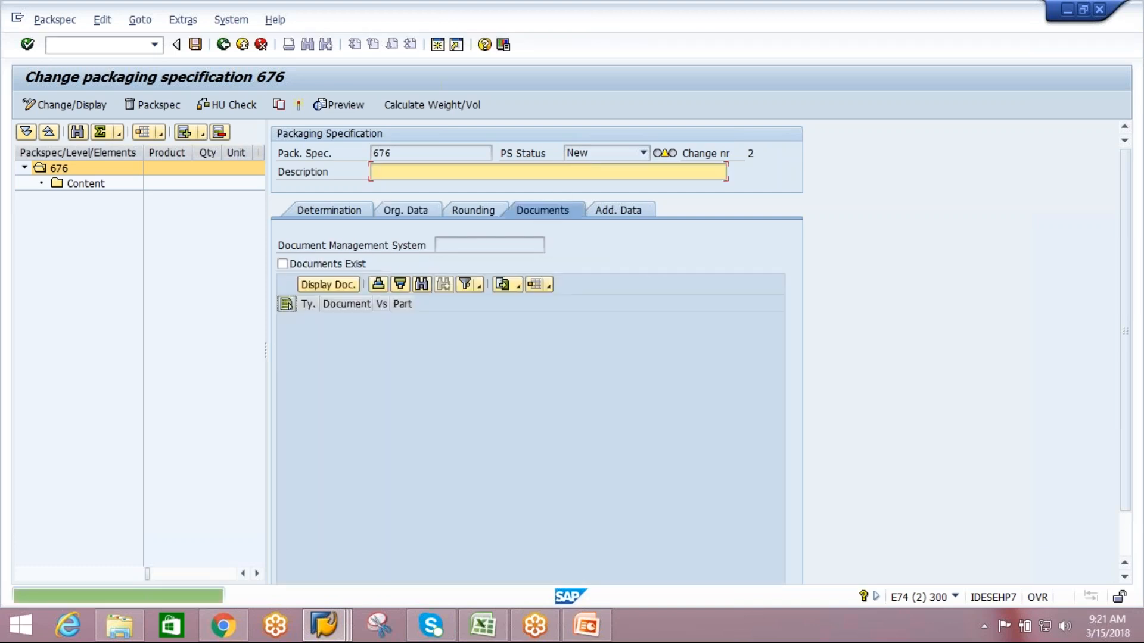
{"action": "left_click", "coordinate": [476, 219]}
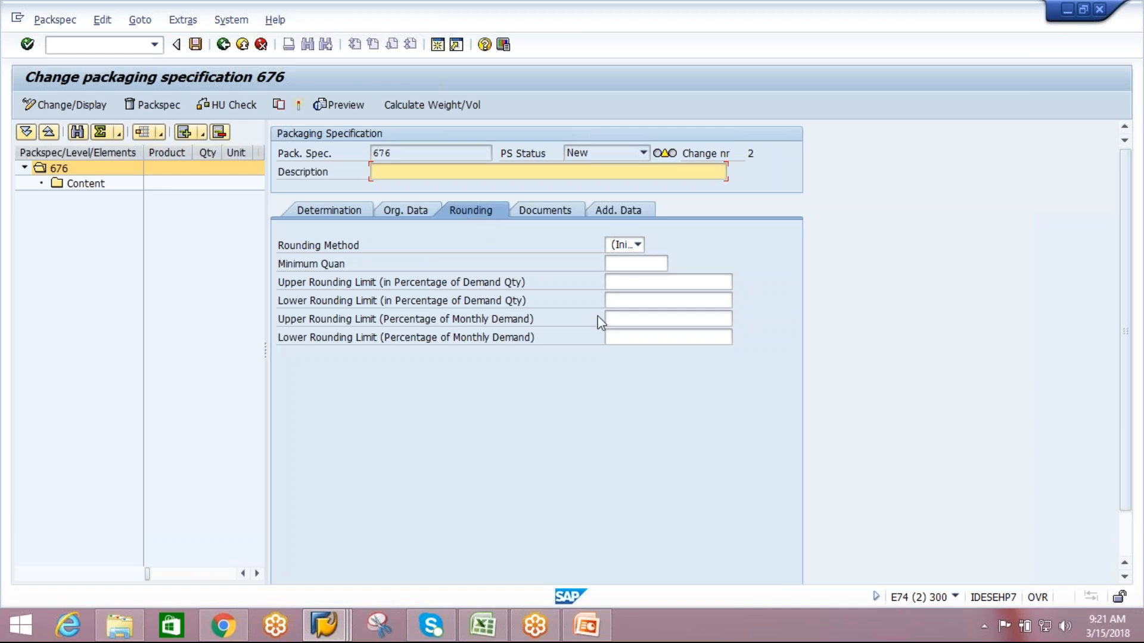
{"action": "left_click", "coordinate": [637, 244]}
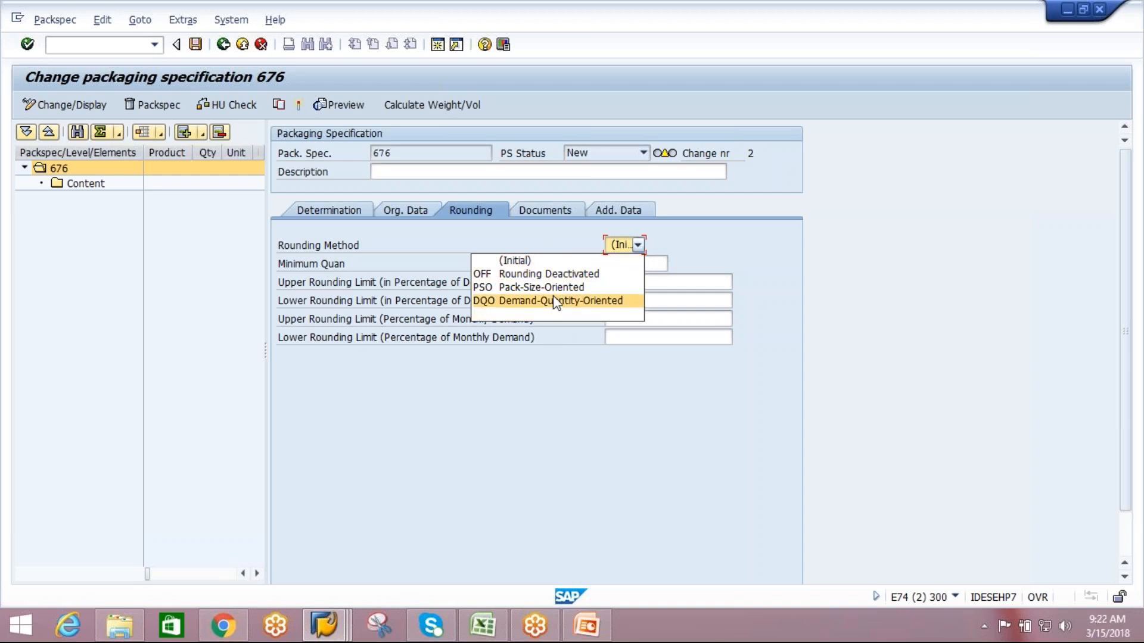
{"action": "left_click", "coordinate": [578, 382]}
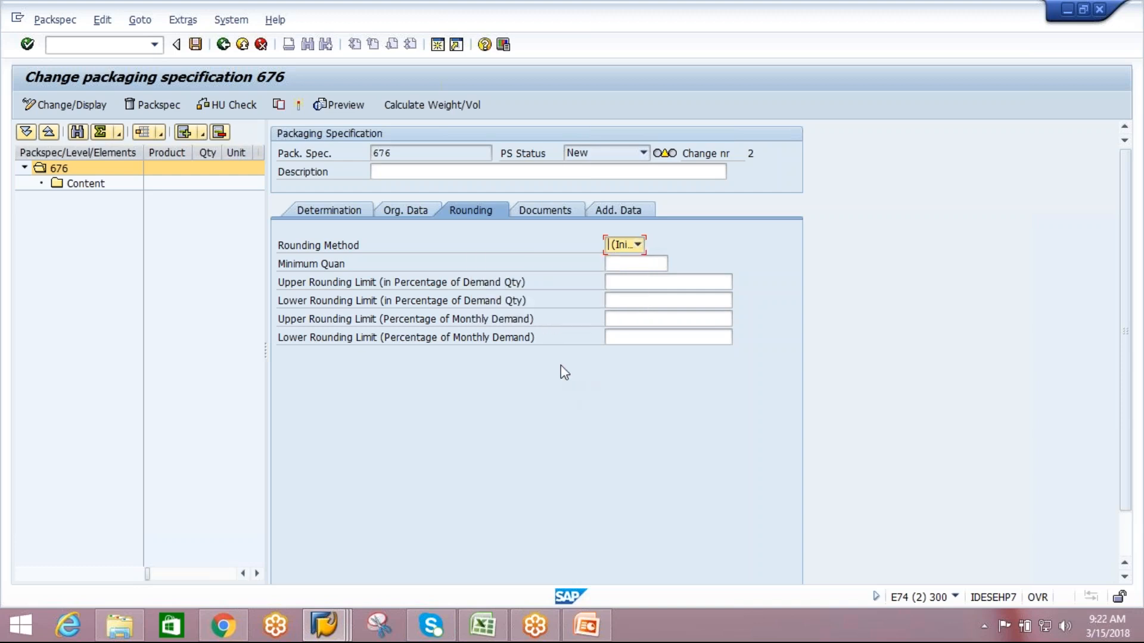
{"action": "left_click", "coordinate": [621, 210]}
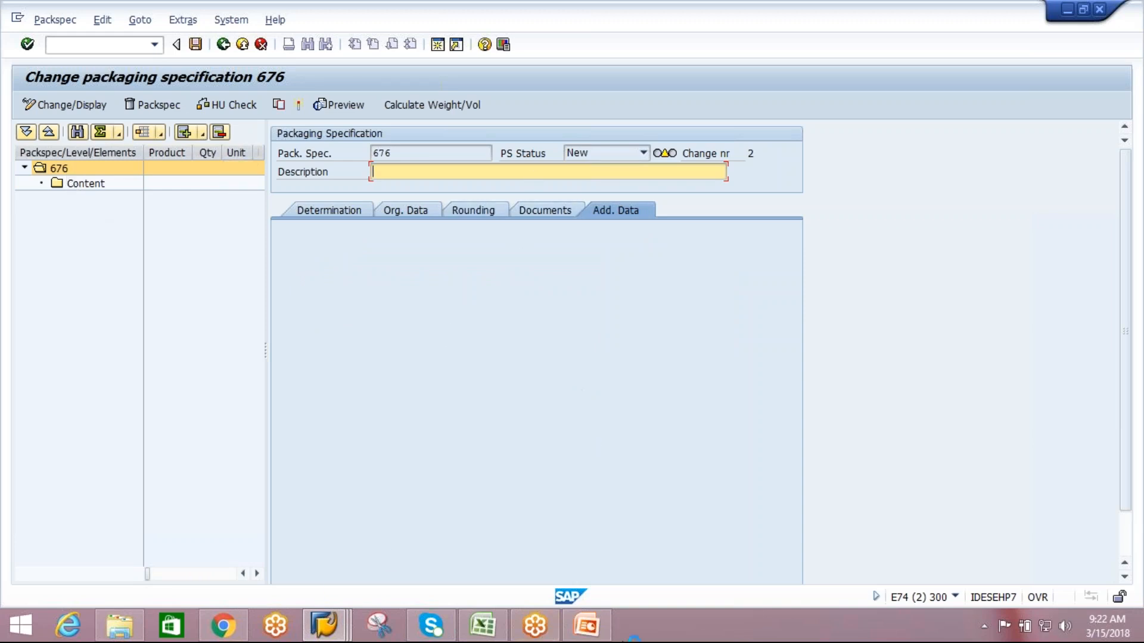
Switch to the PowerPoint presentation and show the Packaging Specification Structure and Handling Units slides full screen.
{"action": "left_click", "coordinate": [587, 626]}
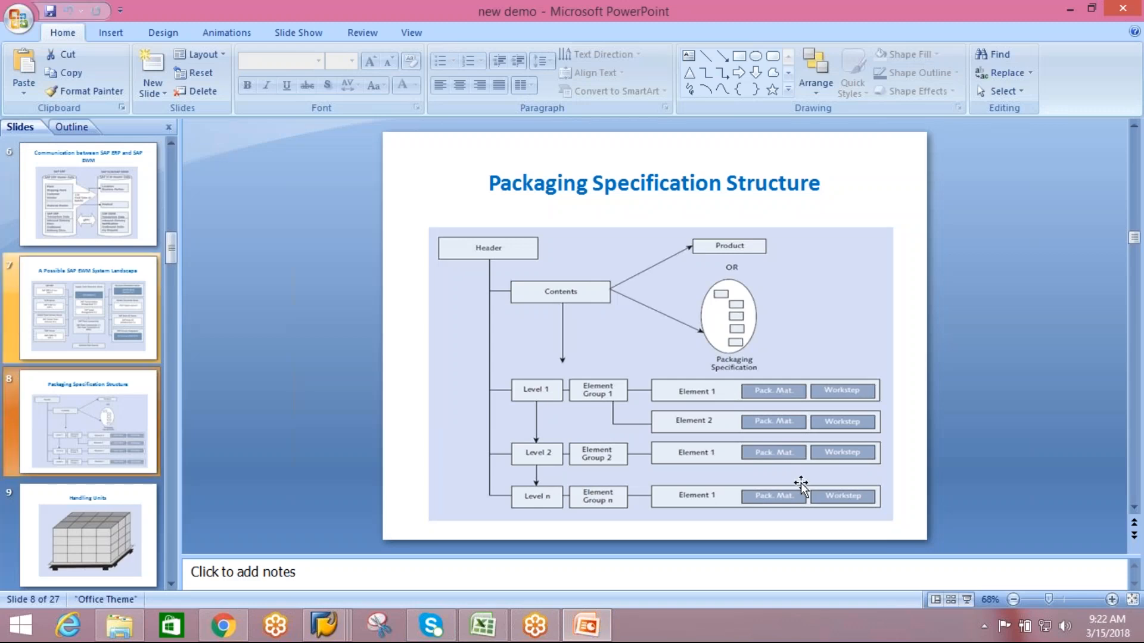
{"action": "left_click", "coordinate": [966, 601]}
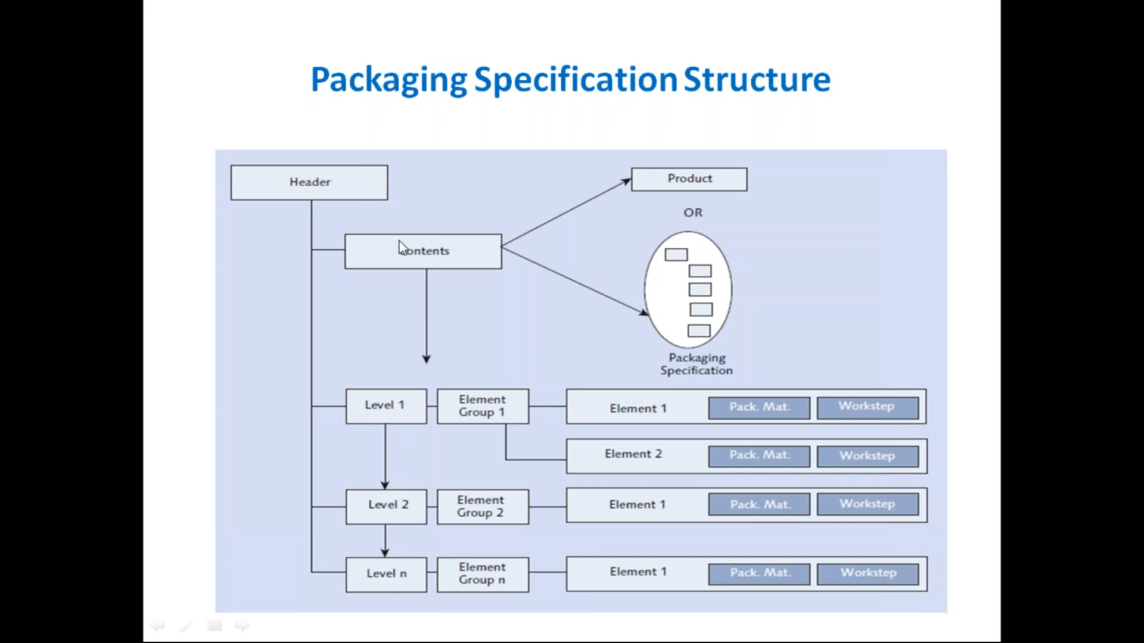
{"action": "key", "text": "Escape"}
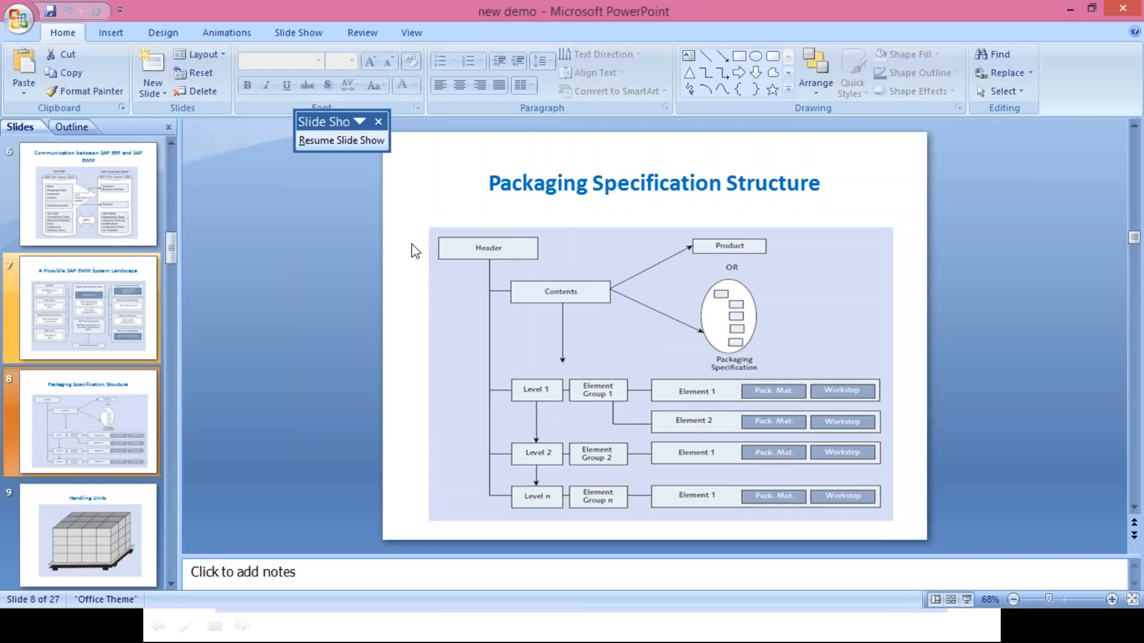
{"action": "key", "text": "alt+Tab"}
{"action": "key", "text": "Right"}
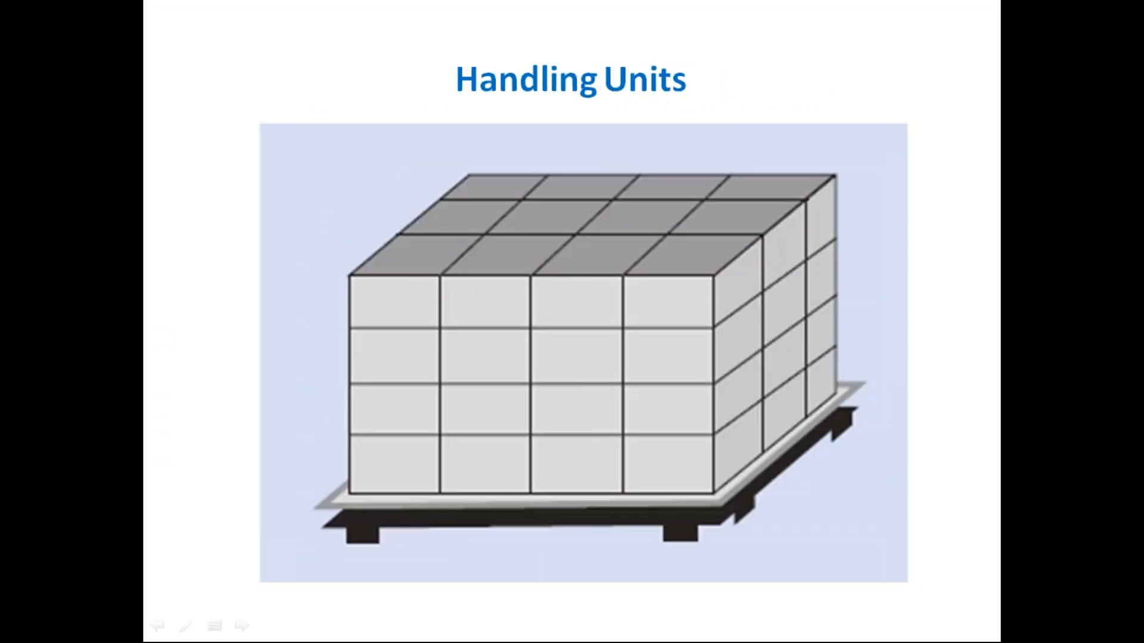
End the slide show and switch back to the SAP session with the packaging specification details.
{"action": "key", "text": "Escape"}
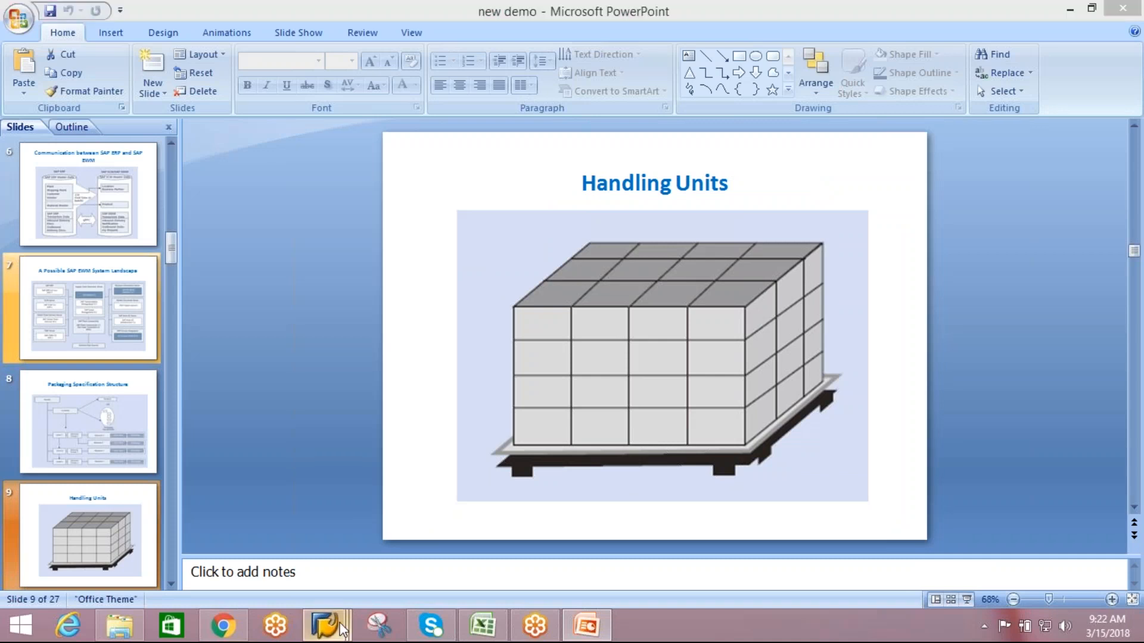
{"action": "mouse_move", "coordinate": [347, 632]}
{"action": "left_click", "coordinate": [556, 531]}
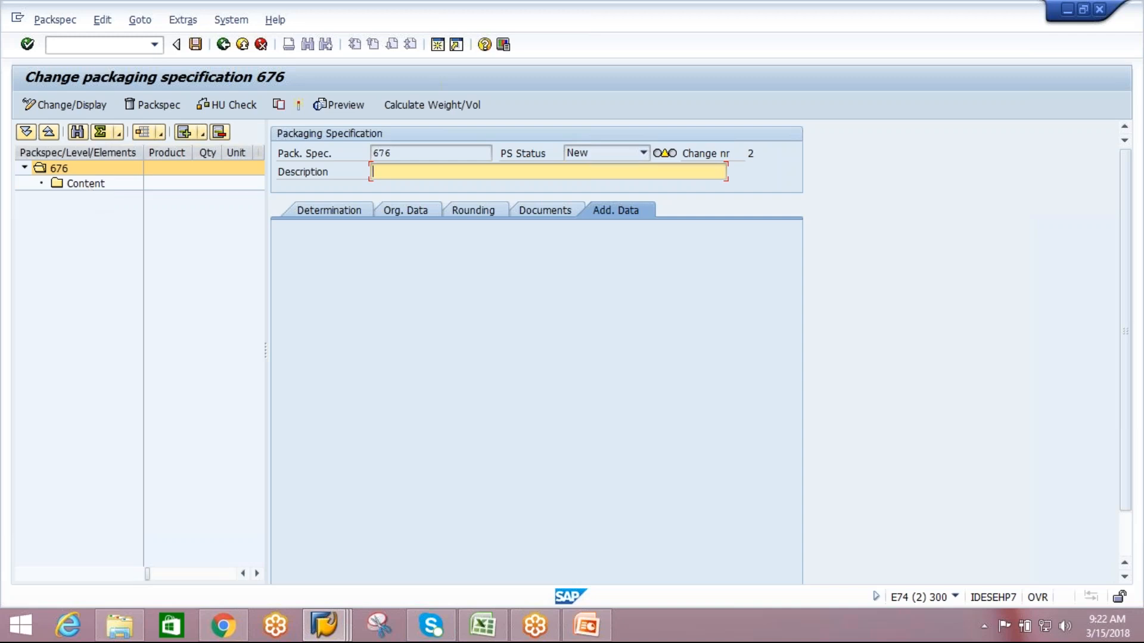
Try to add a product to the Content node of packaging specification 676.
{"action": "left_click", "coordinate": [88, 187]}
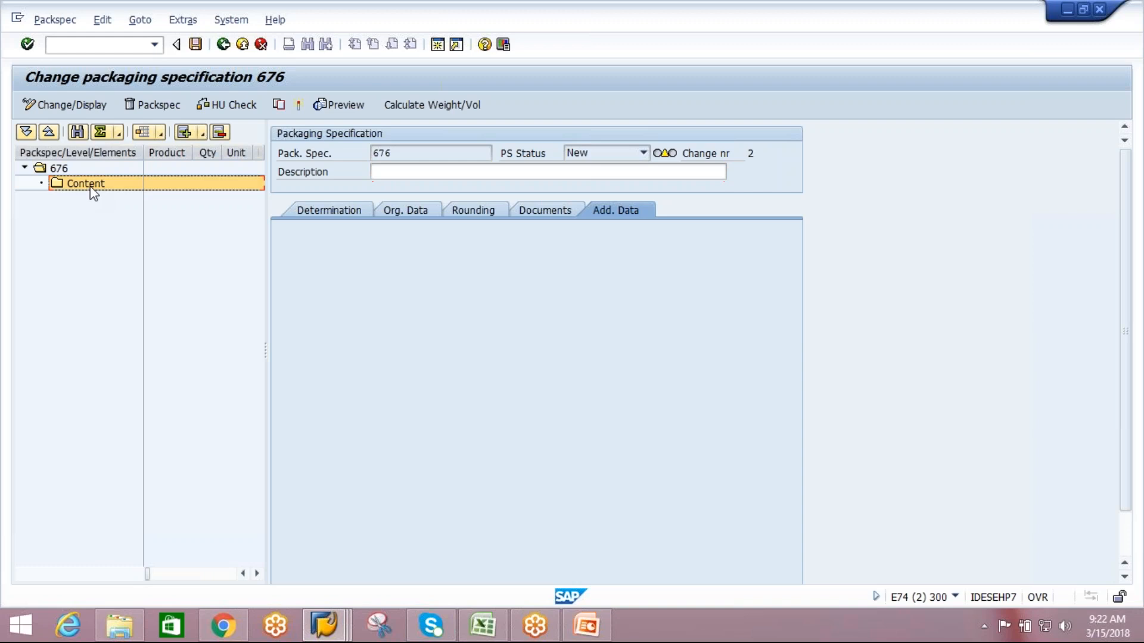
{"action": "left_click", "coordinate": [202, 134]}
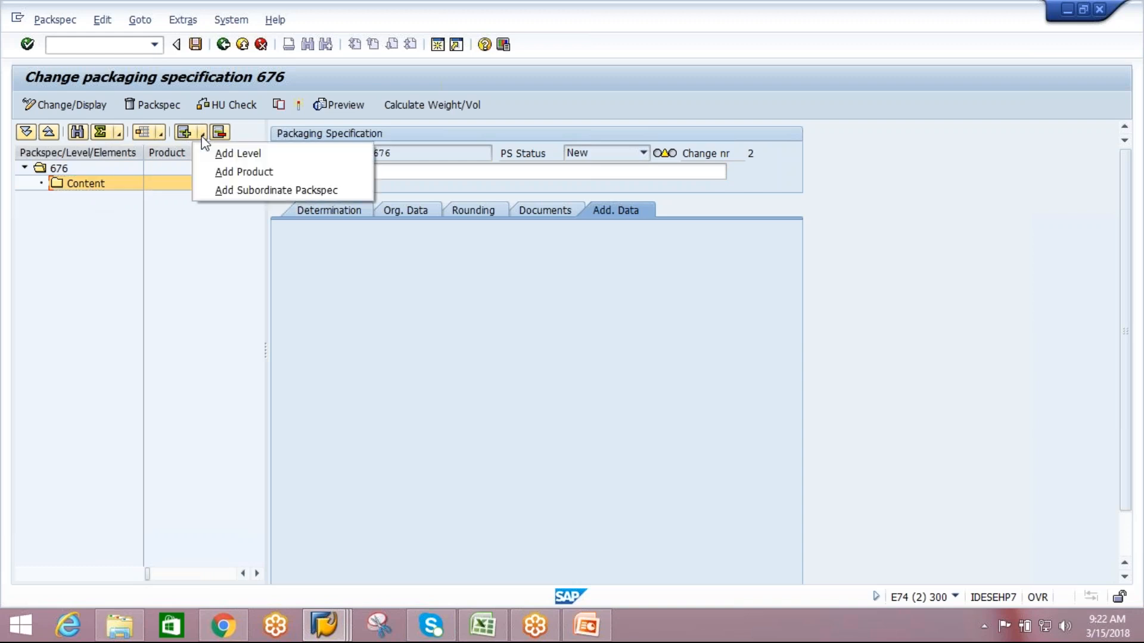
{"action": "left_click", "coordinate": [234, 171]}
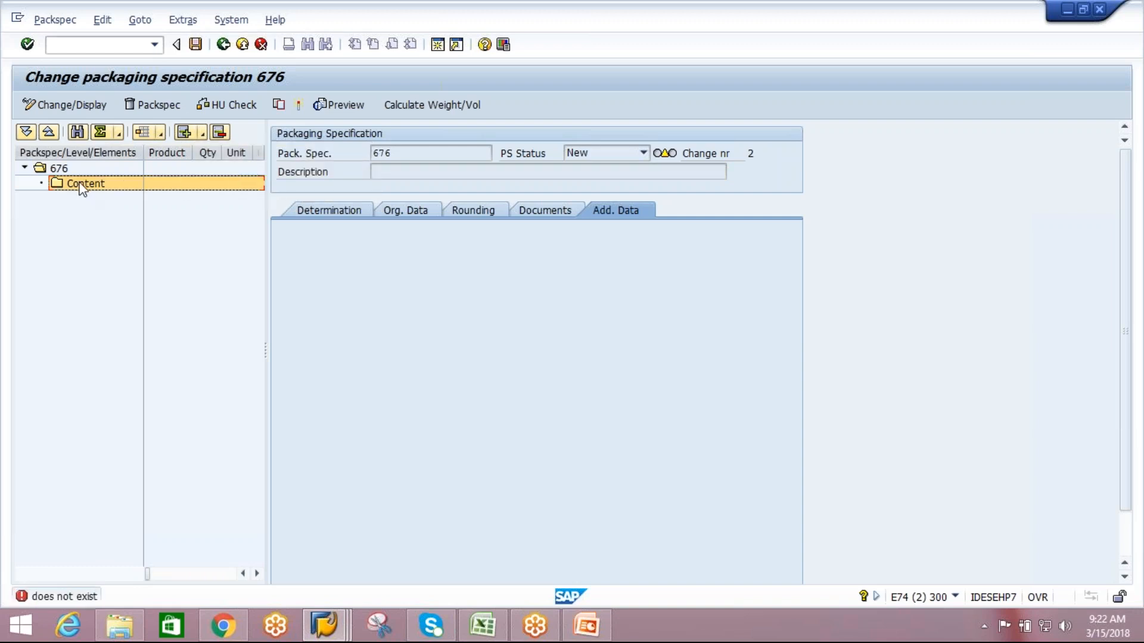
{"action": "left_click", "coordinate": [203, 133]}
{"action": "left_click", "coordinate": [237, 173]}
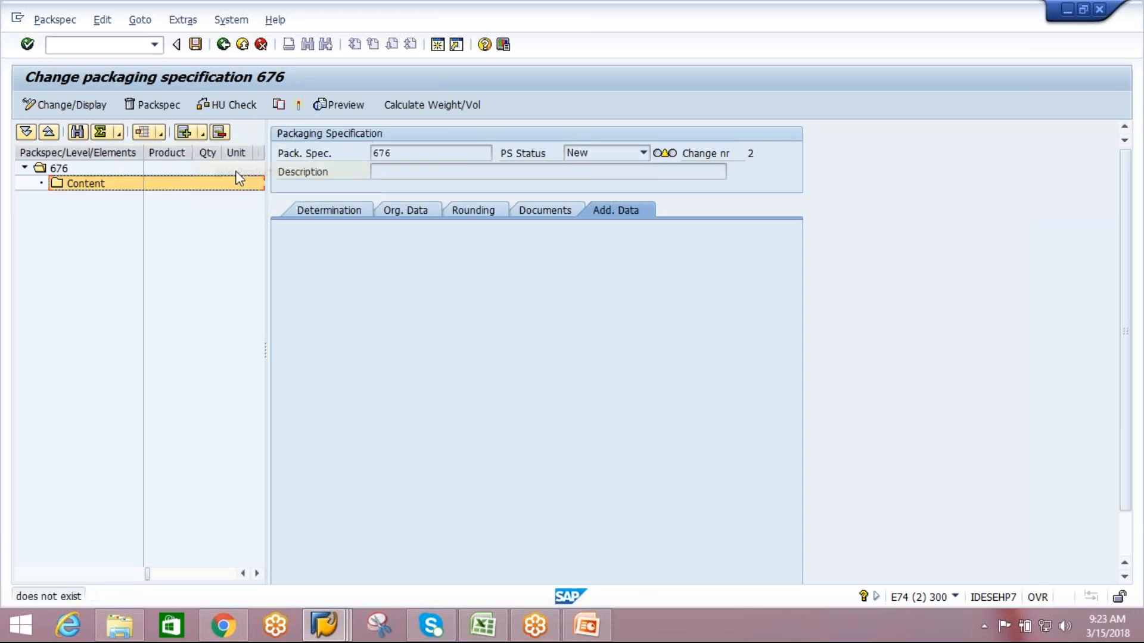
{"action": "double_click", "coordinate": [61, 169]}
{"action": "left_click", "coordinate": [64, 180]}
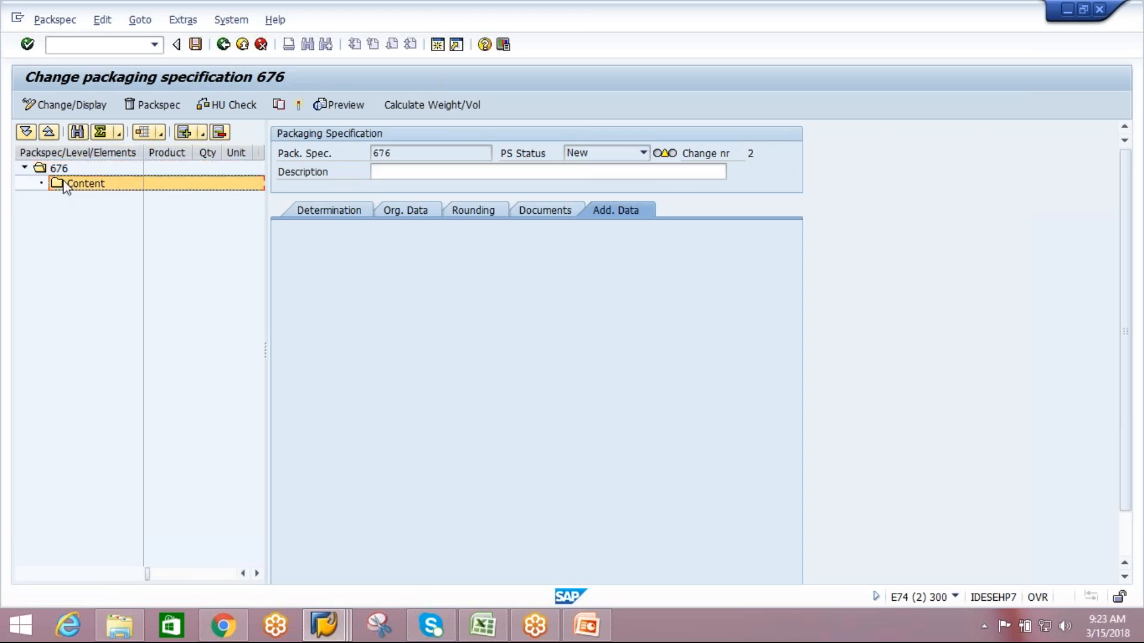
{"action": "left_click", "coordinate": [203, 134]}
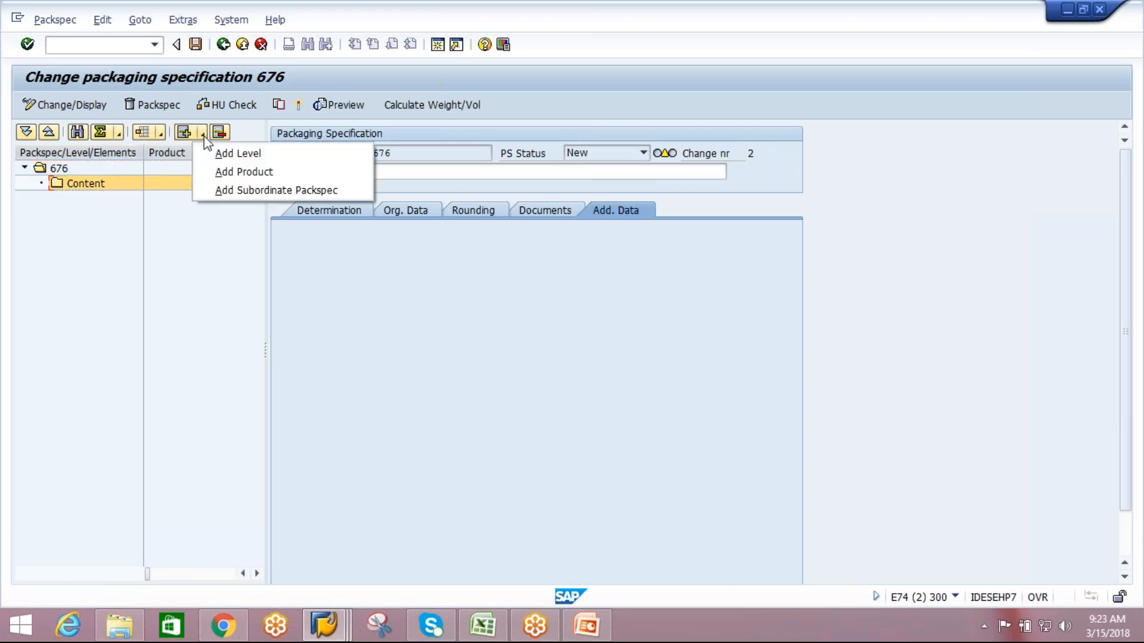
{"action": "left_click", "coordinate": [258, 169]}
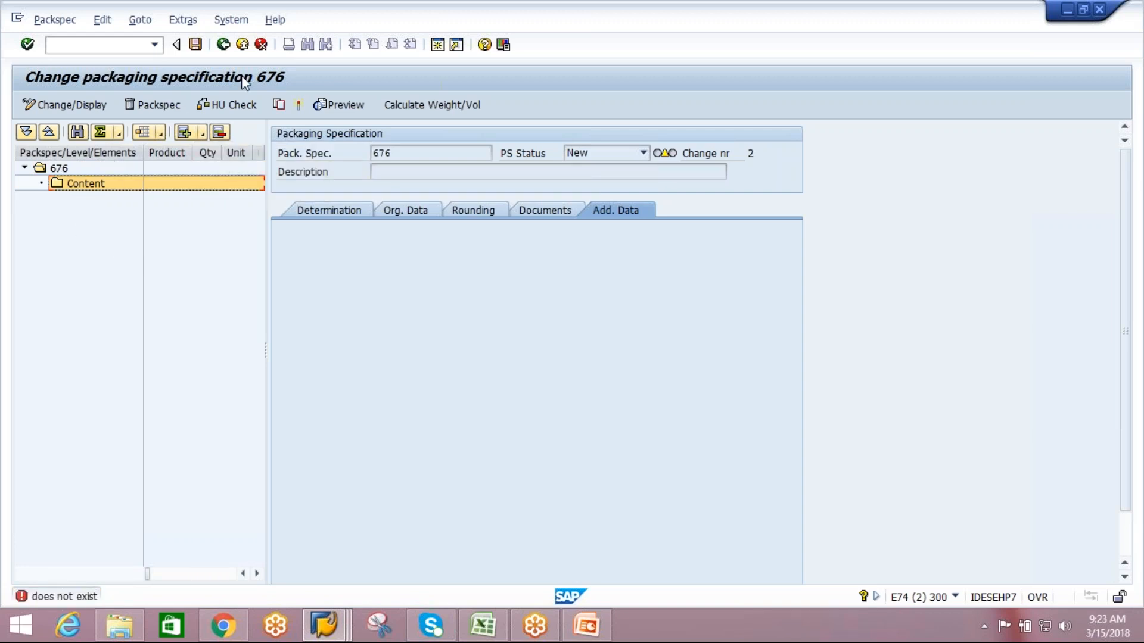
Leave specification 676, try to reopen its details from the overview, and return to an empty overview.
{"action": "left_click", "coordinate": [223, 44]}
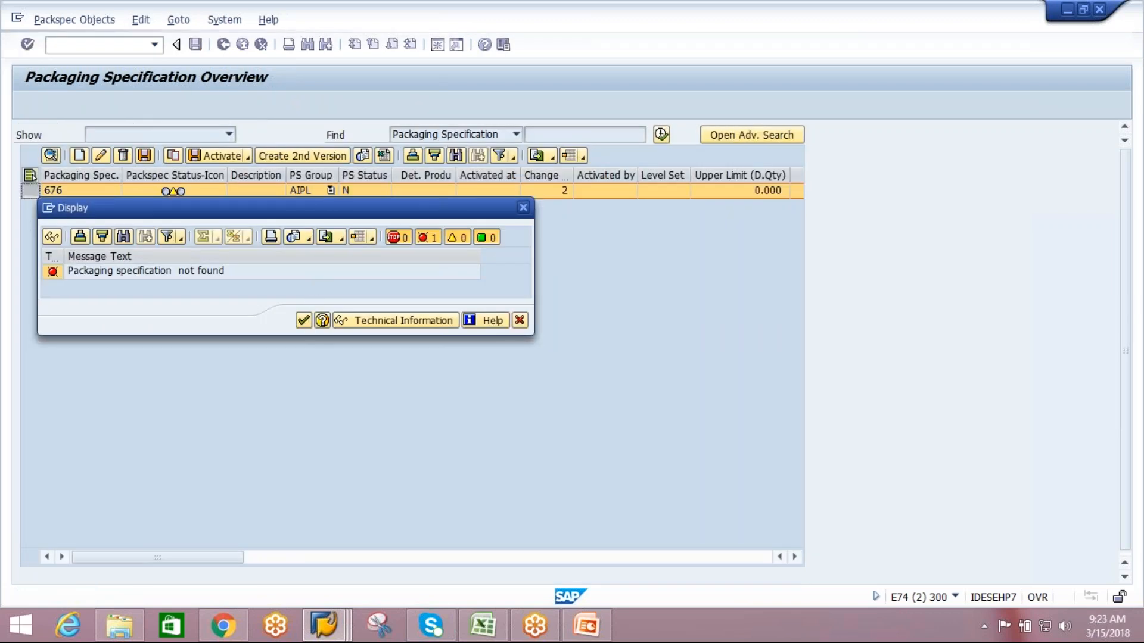
{"action": "left_click", "coordinate": [304, 320]}
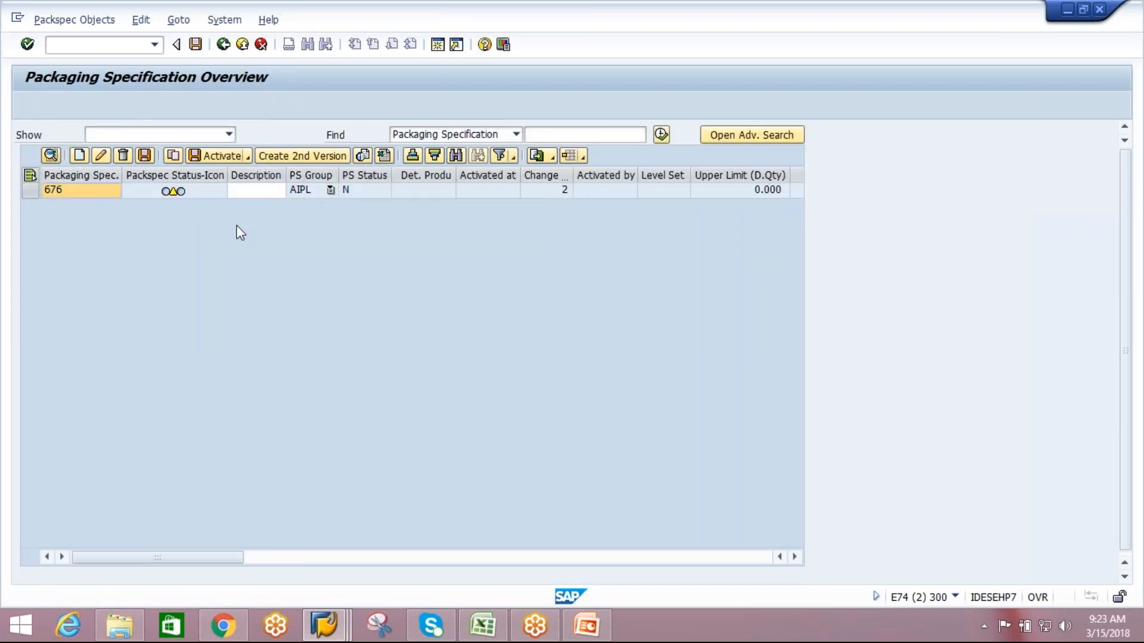
{"action": "left_click", "coordinate": [29, 191]}
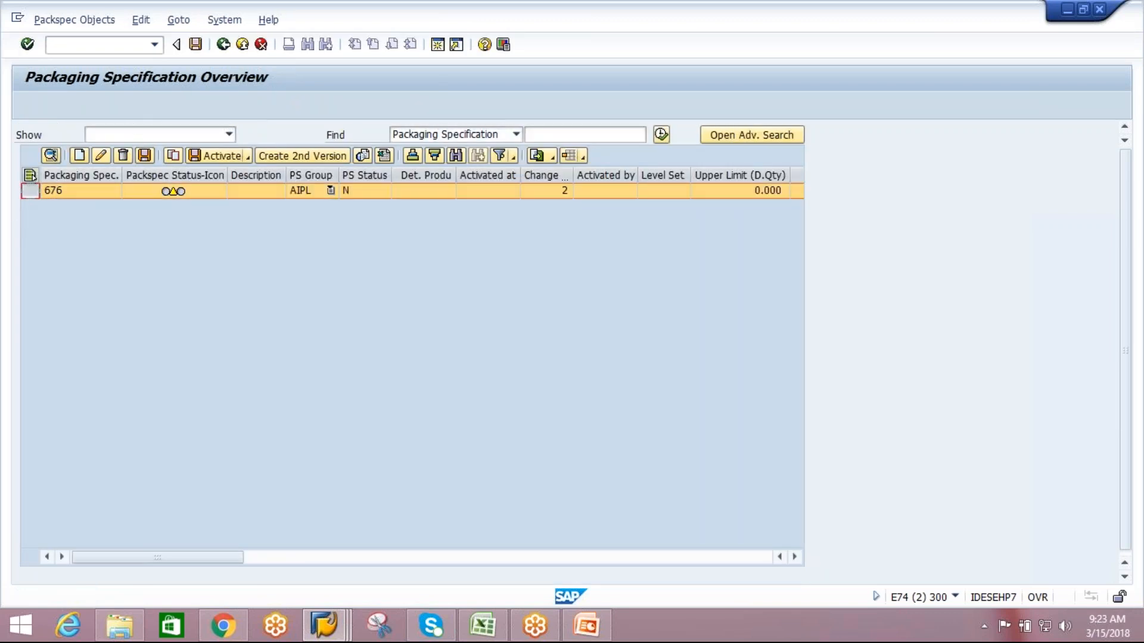
{"action": "left_click", "coordinate": [51, 155]}
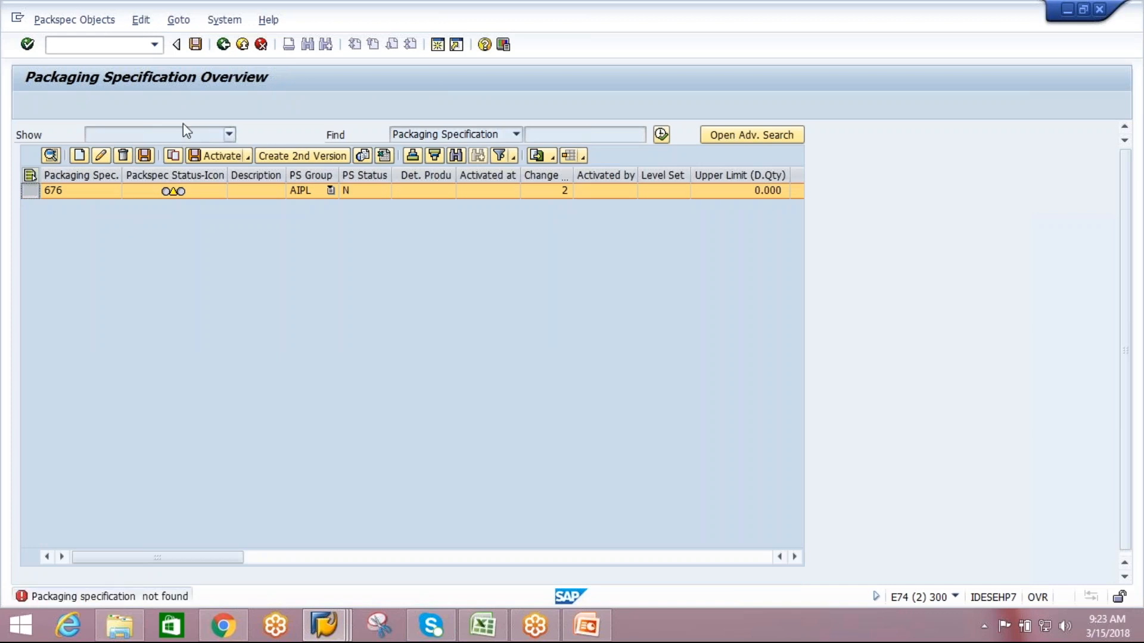
{"action": "left_click", "coordinate": [222, 45]}
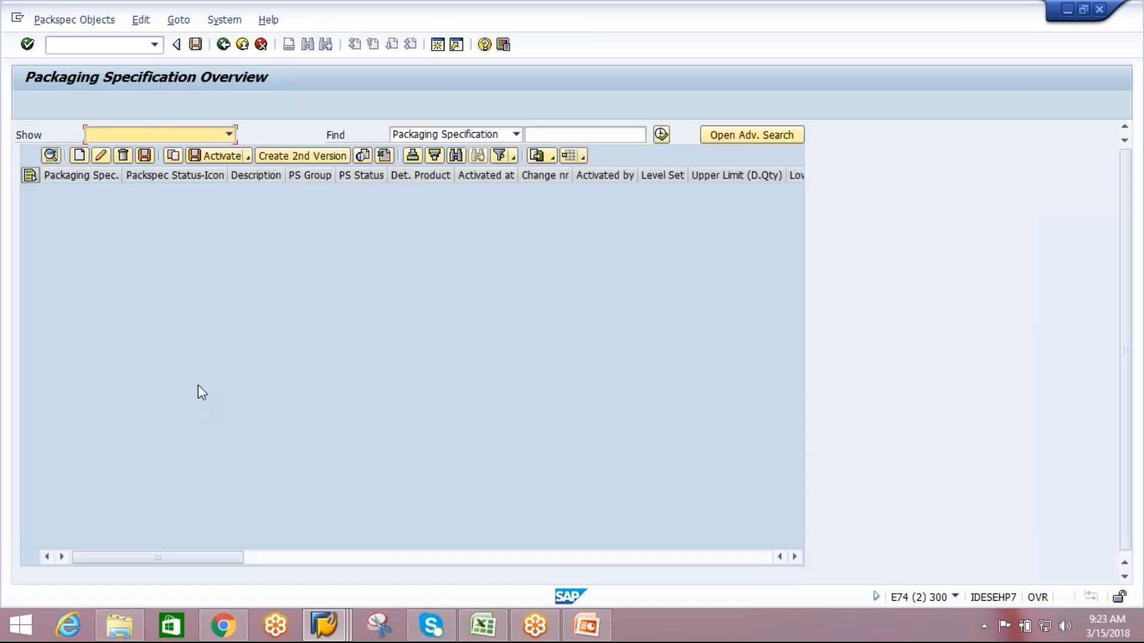
Create another packaging specification with the PS group AIPL and open its details.
{"action": "left_click", "coordinate": [78, 155]}
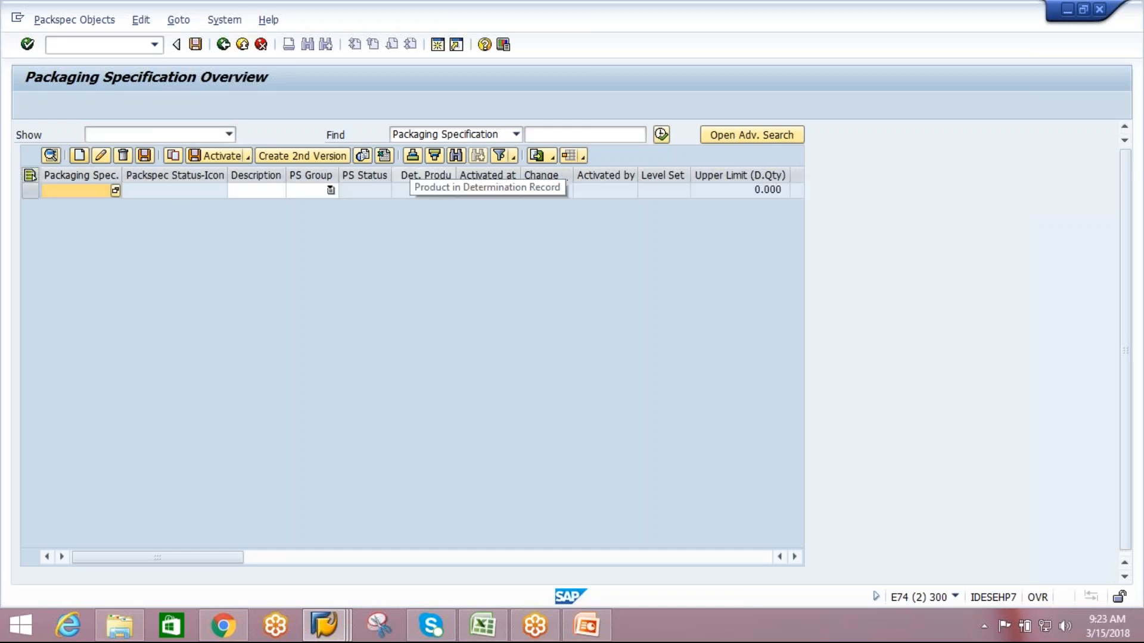
{"action": "left_click", "coordinate": [330, 190]}
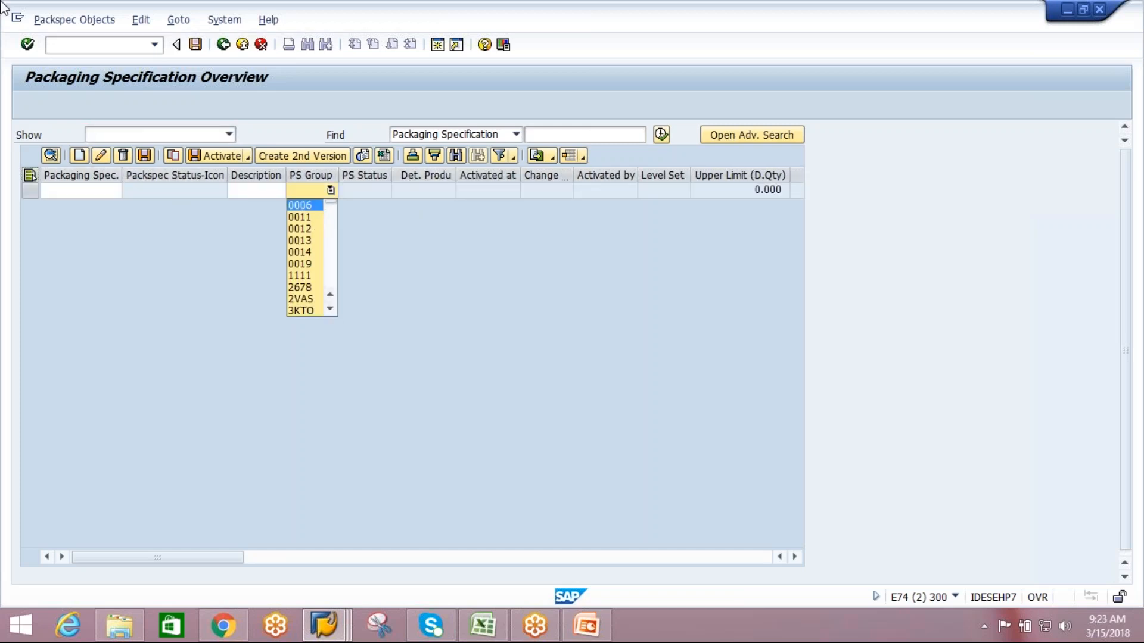
{"action": "type", "text": "ai"}
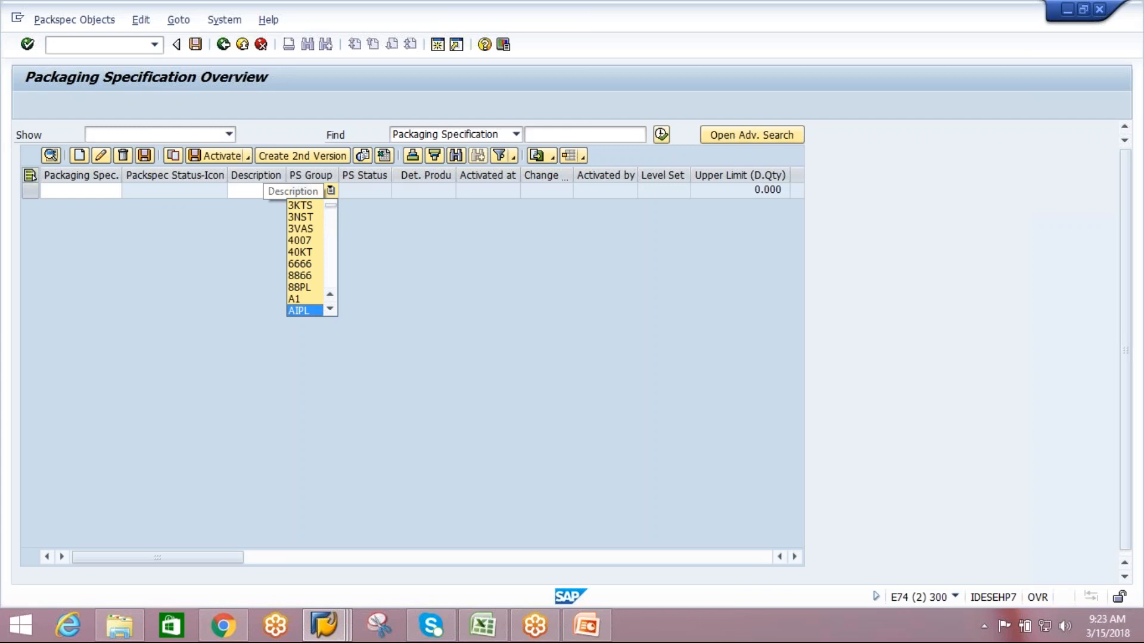
{"action": "left_click", "coordinate": [313, 310]}
{"action": "key", "text": "Return"}
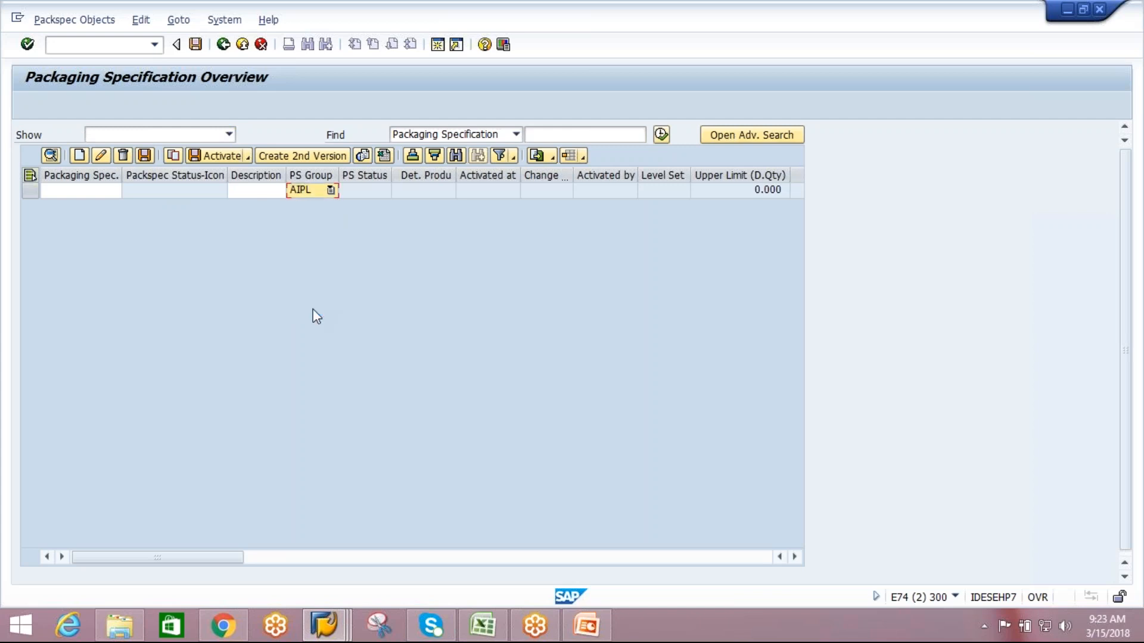
{"action": "left_click", "coordinate": [33, 188]}
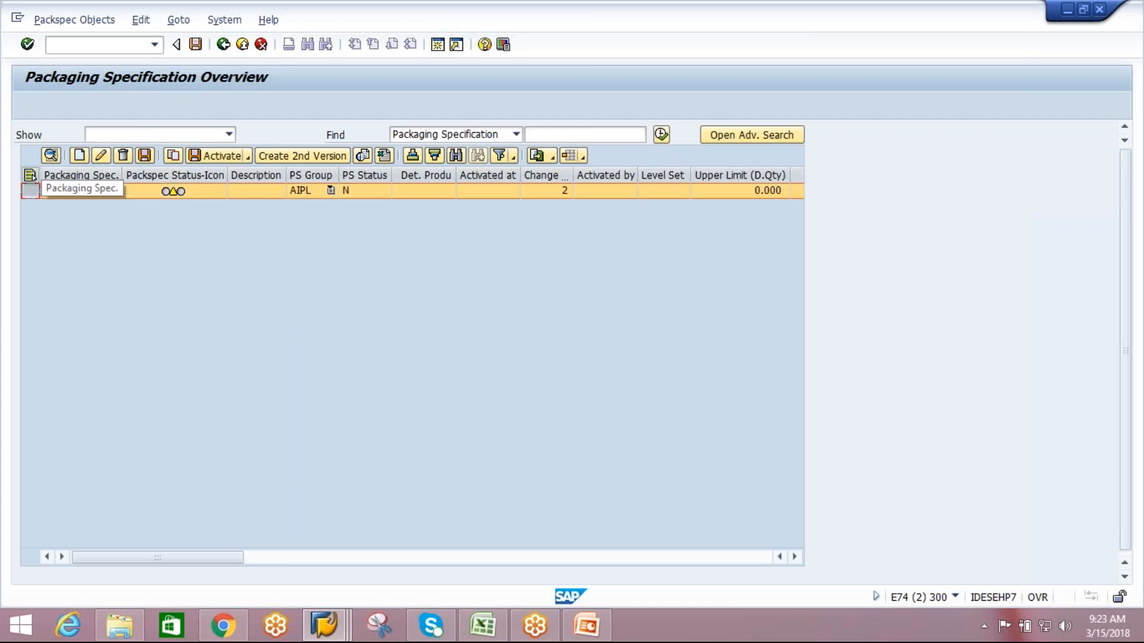
{"action": "left_click", "coordinate": [50, 156]}
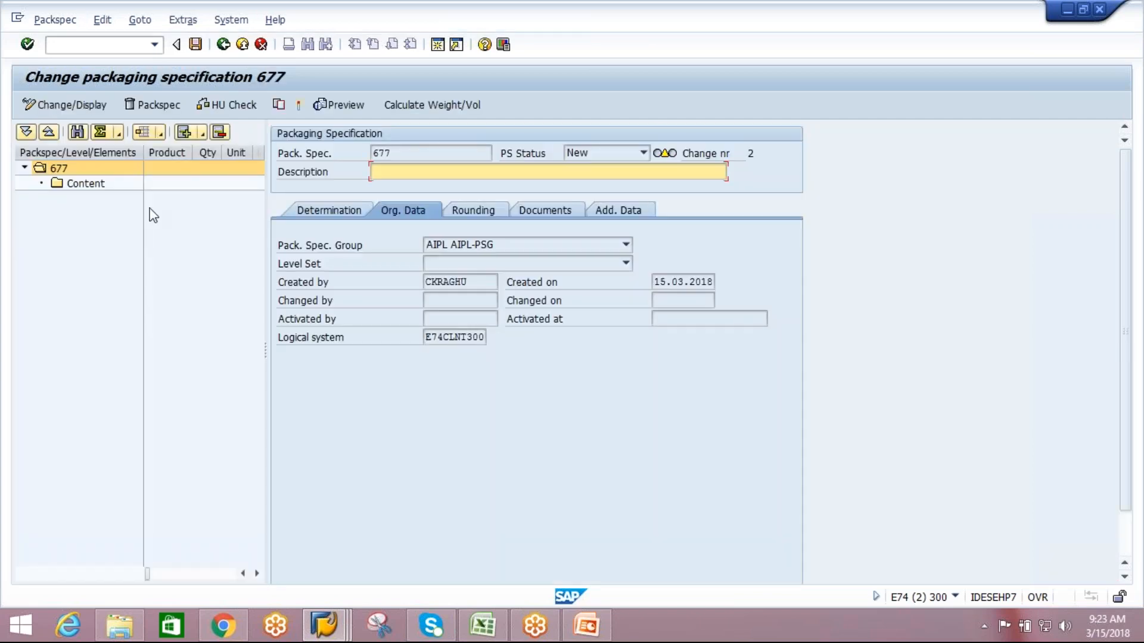
Add a product under the new specification's Content node and open the product entry's details.
{"action": "left_click", "coordinate": [85, 183]}
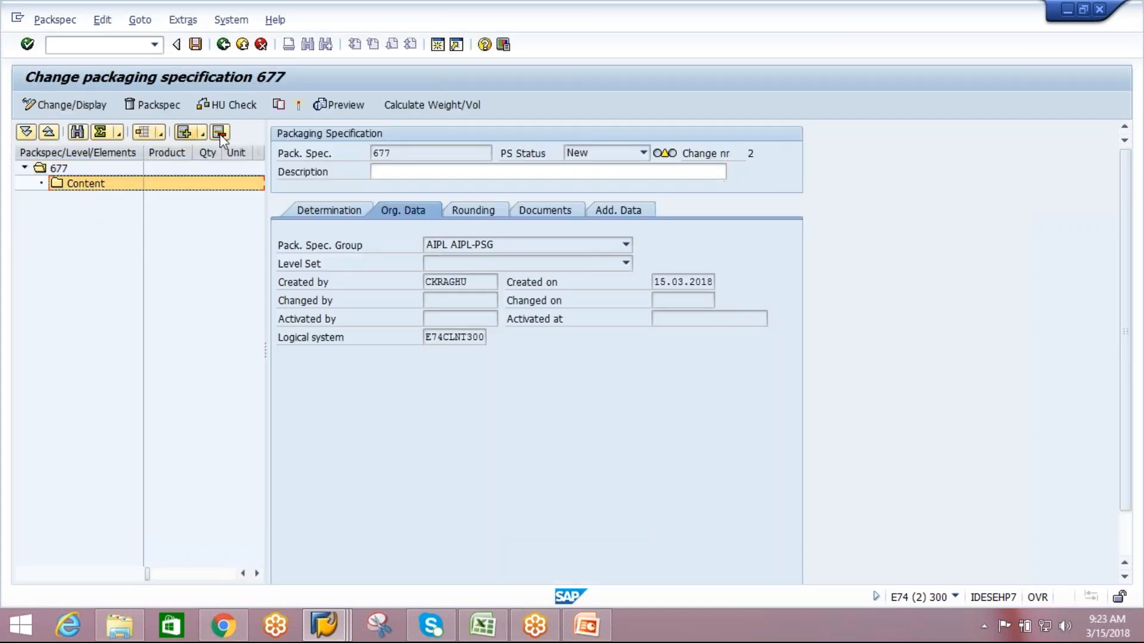
{"action": "left_click", "coordinate": [205, 136]}
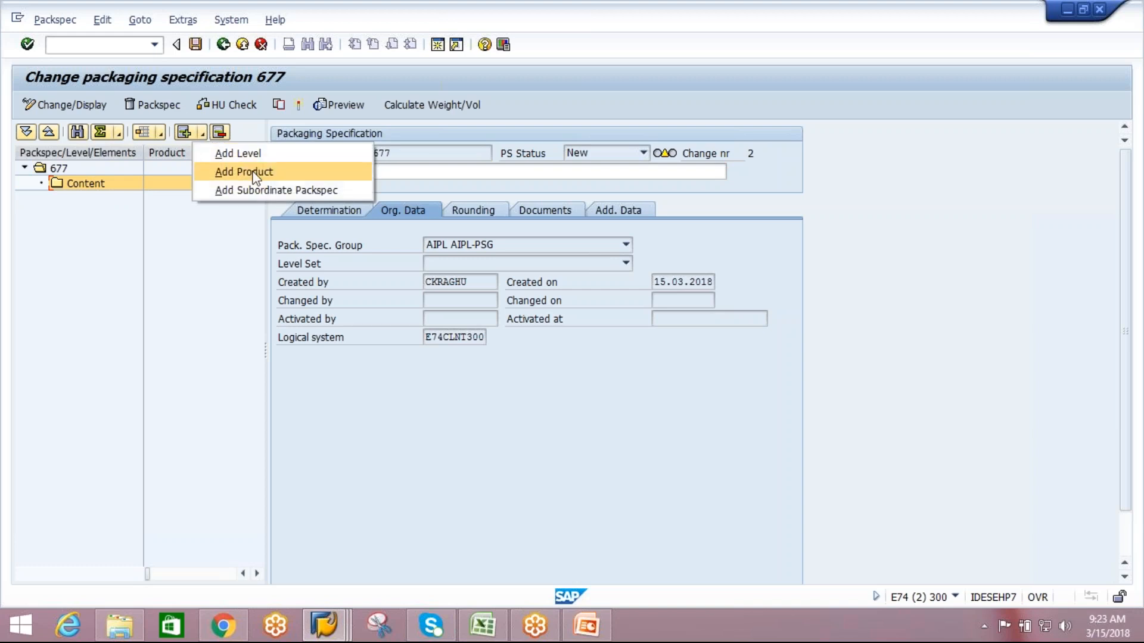
{"action": "left_click", "coordinate": [248, 171]}
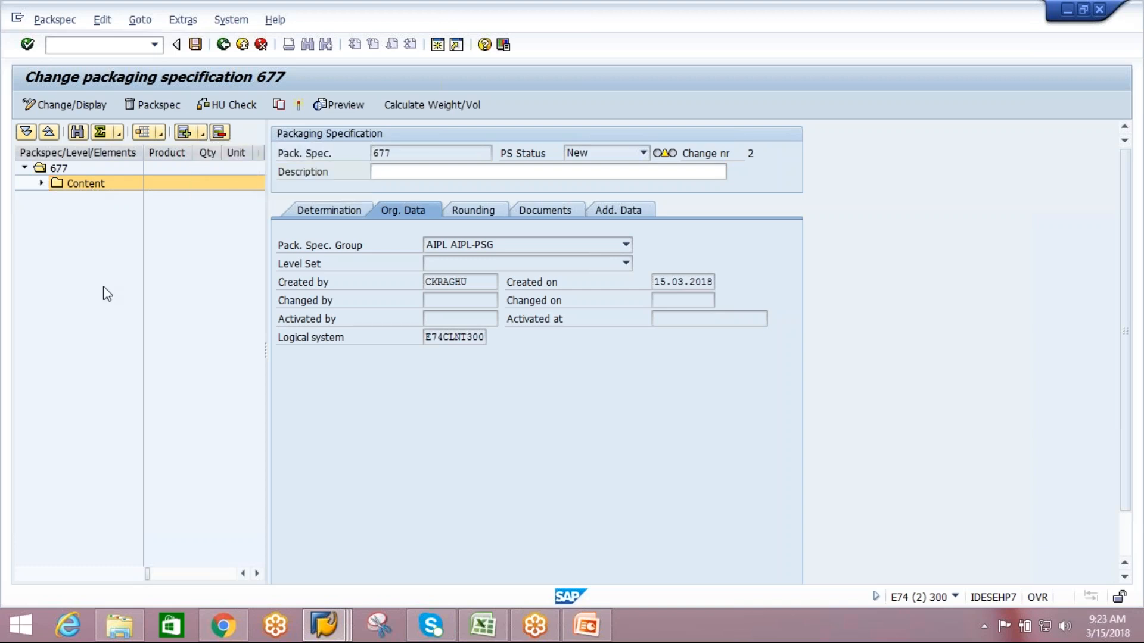
{"action": "left_click", "coordinate": [41, 183]}
{"action": "left_click", "coordinate": [100, 199]}
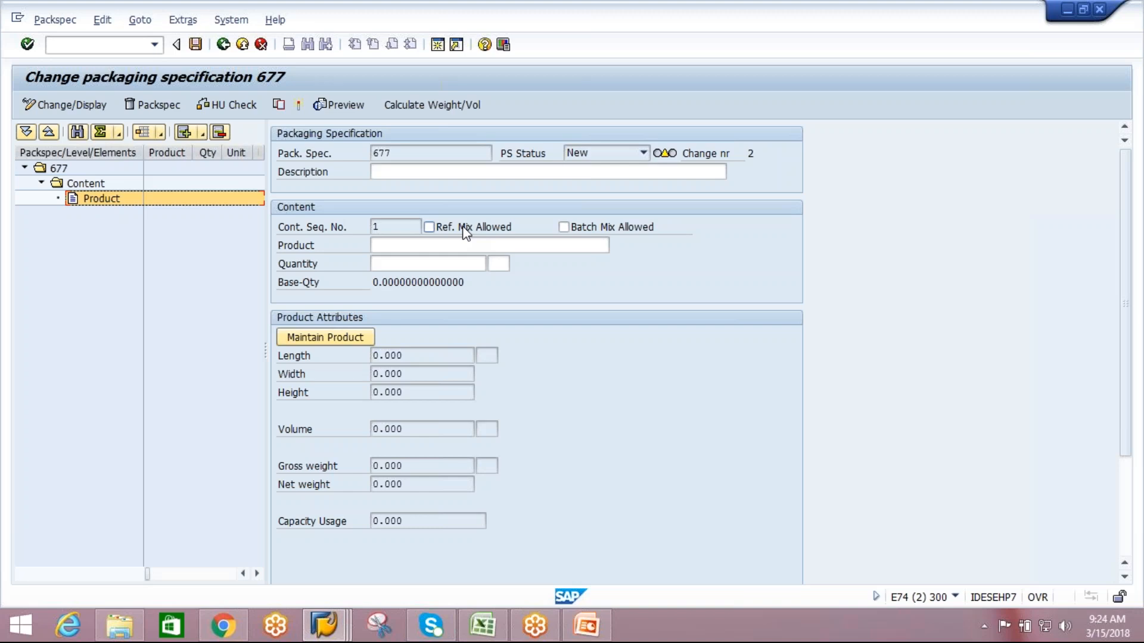
Enable Ref. Mix Allowed for the content product, read its field help including the example, and clear the option again.
{"action": "left_click", "coordinate": [429, 227]}
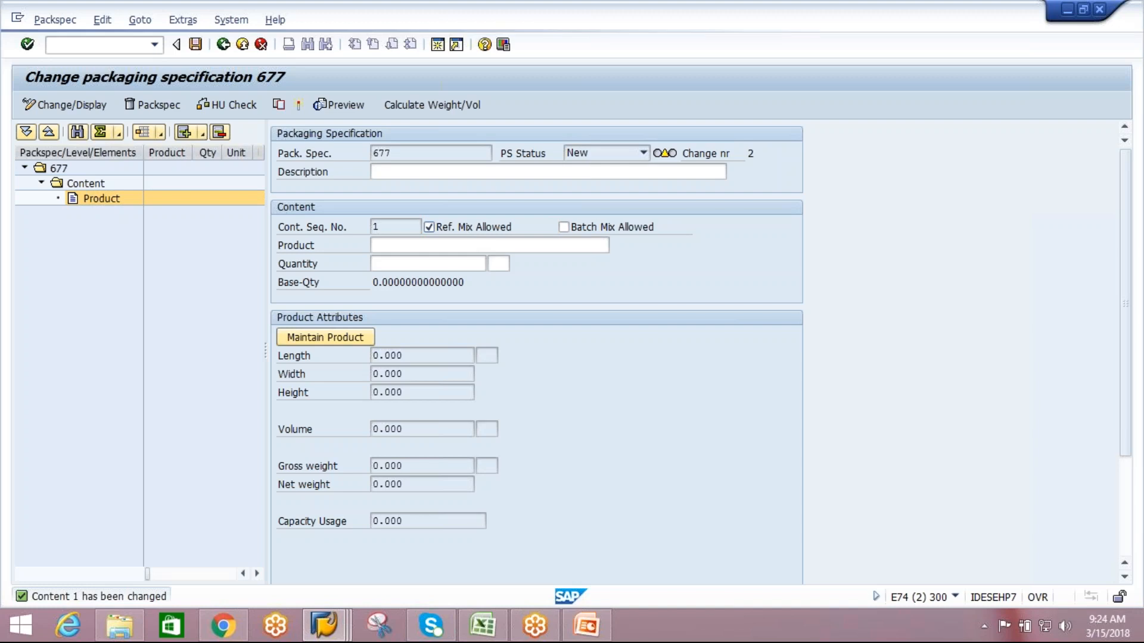
{"action": "key", "text": "F1"}
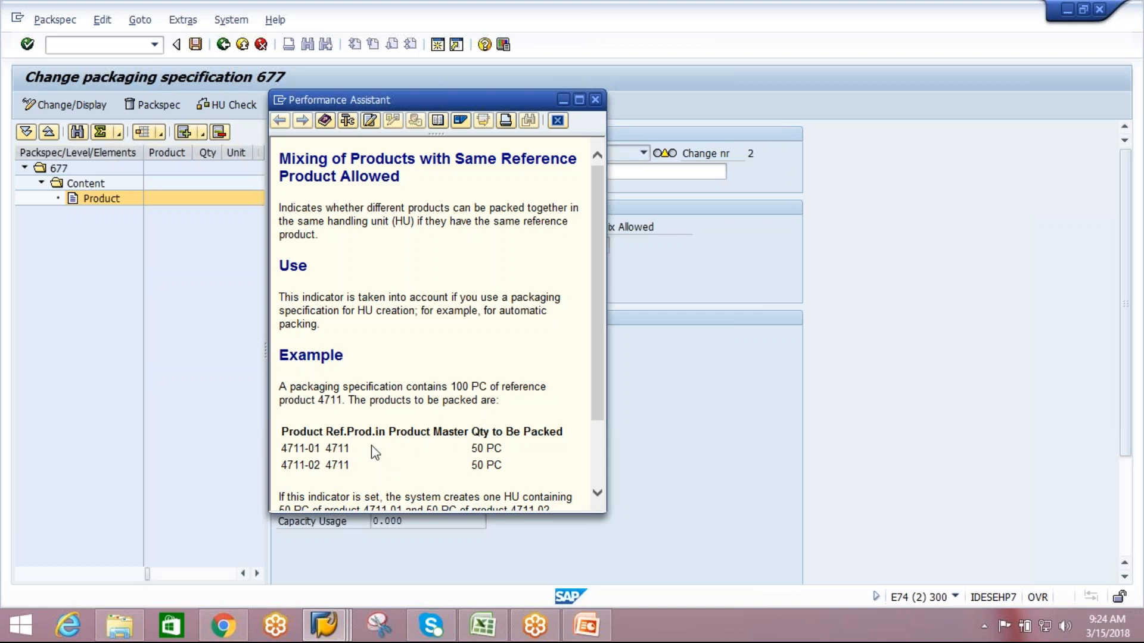
{"action": "left_click_drag", "start_coordinate": [595, 356], "coordinate": [599, 408]}
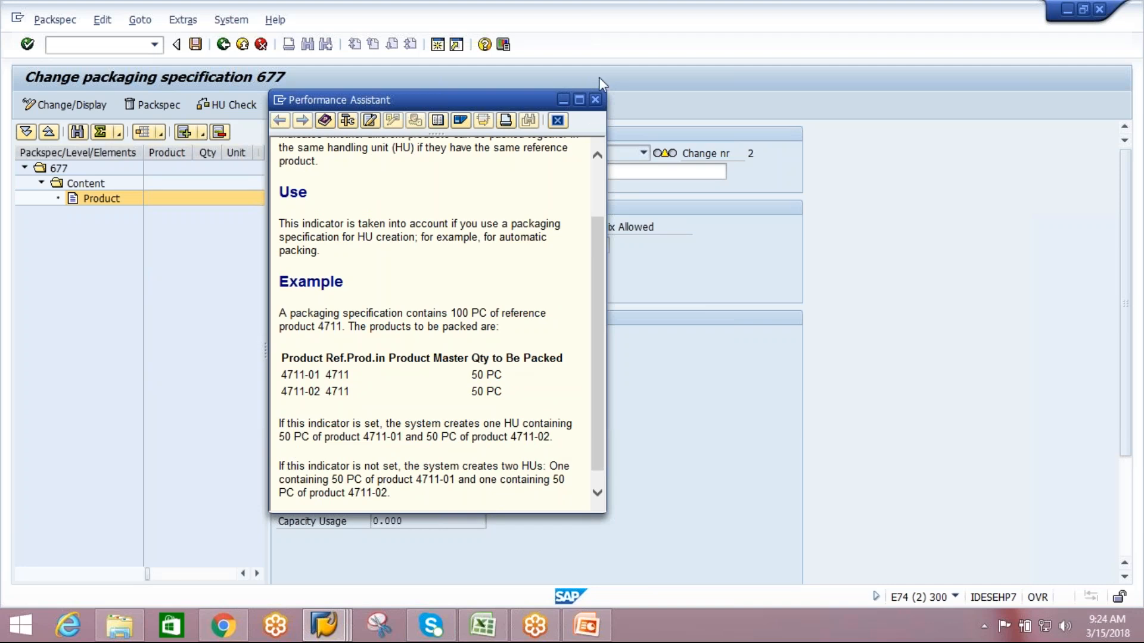
{"action": "left_click", "coordinate": [595, 99]}
{"action": "left_click", "coordinate": [431, 229]}
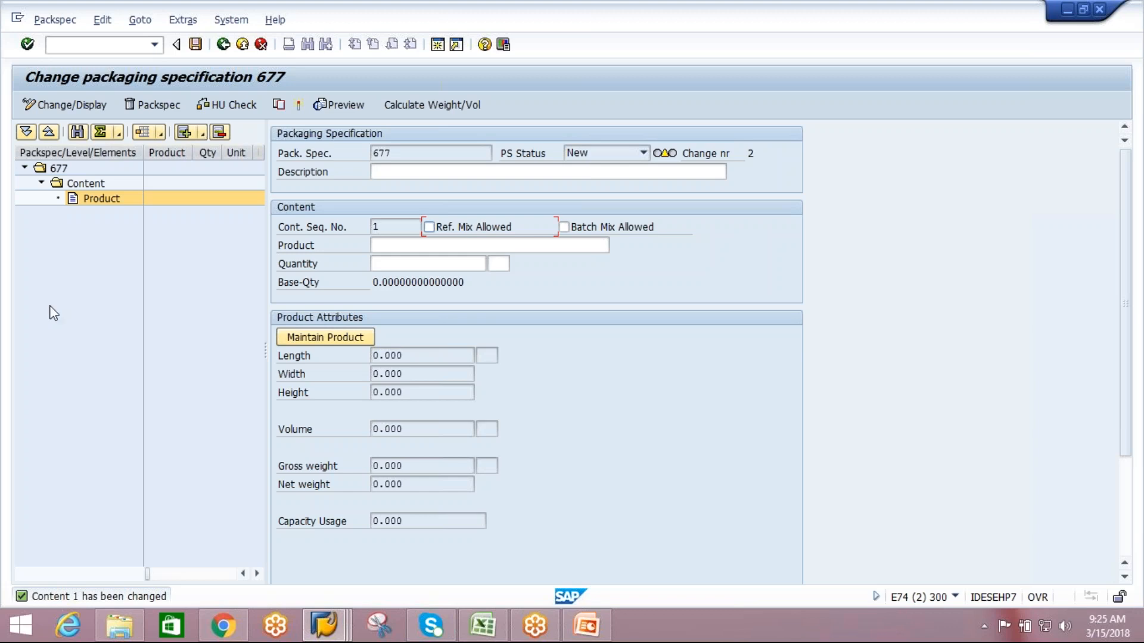
Add four levels to the packaging specification below its content.
{"action": "left_click", "coordinate": [204, 136]}
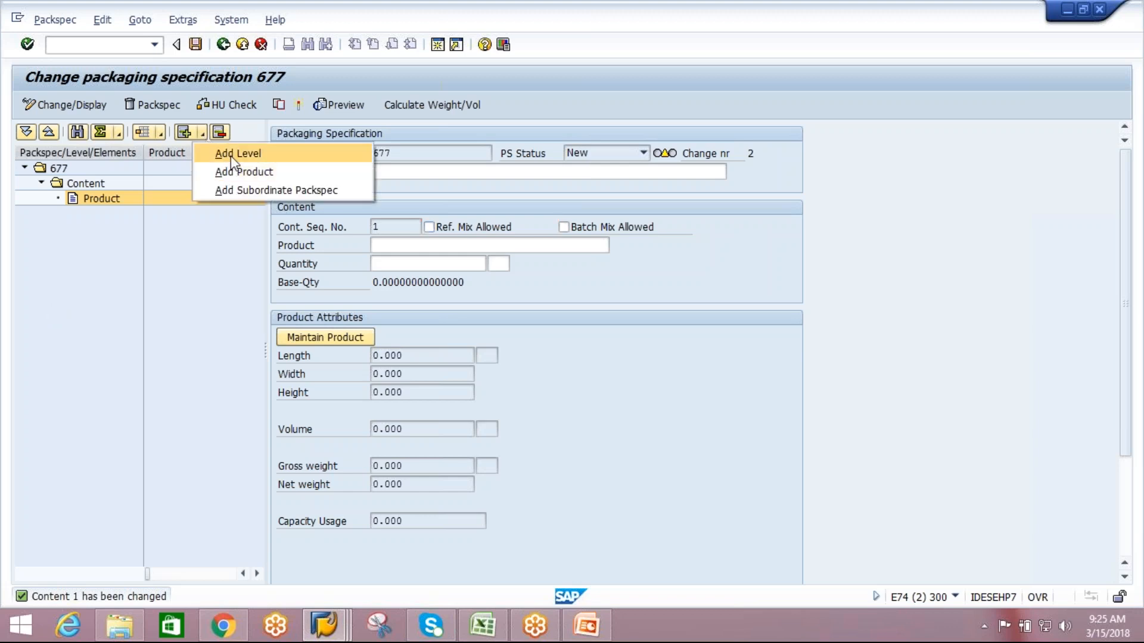
{"action": "left_click", "coordinate": [230, 156]}
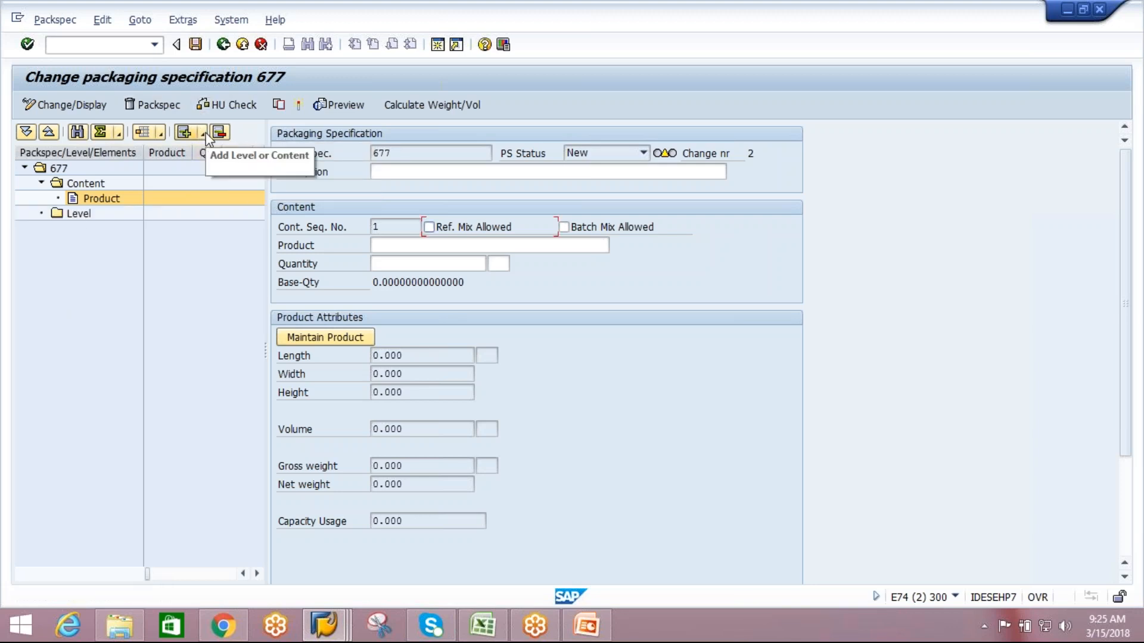
{"action": "left_click", "coordinate": [205, 133]}
{"action": "left_click", "coordinate": [236, 156]}
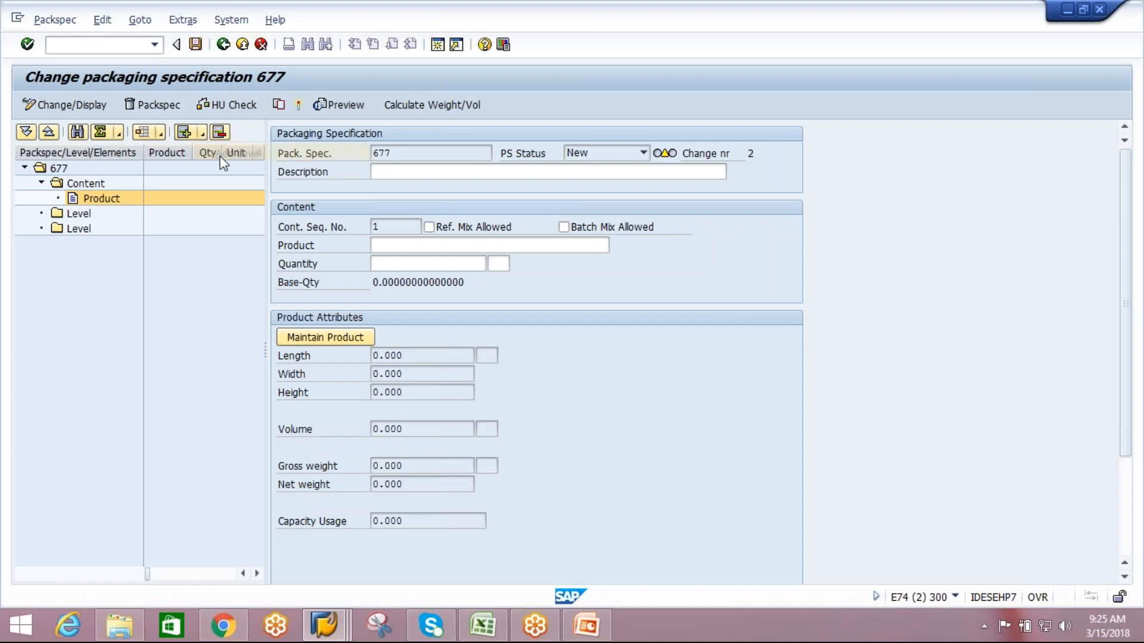
{"action": "left_click", "coordinate": [202, 134]}
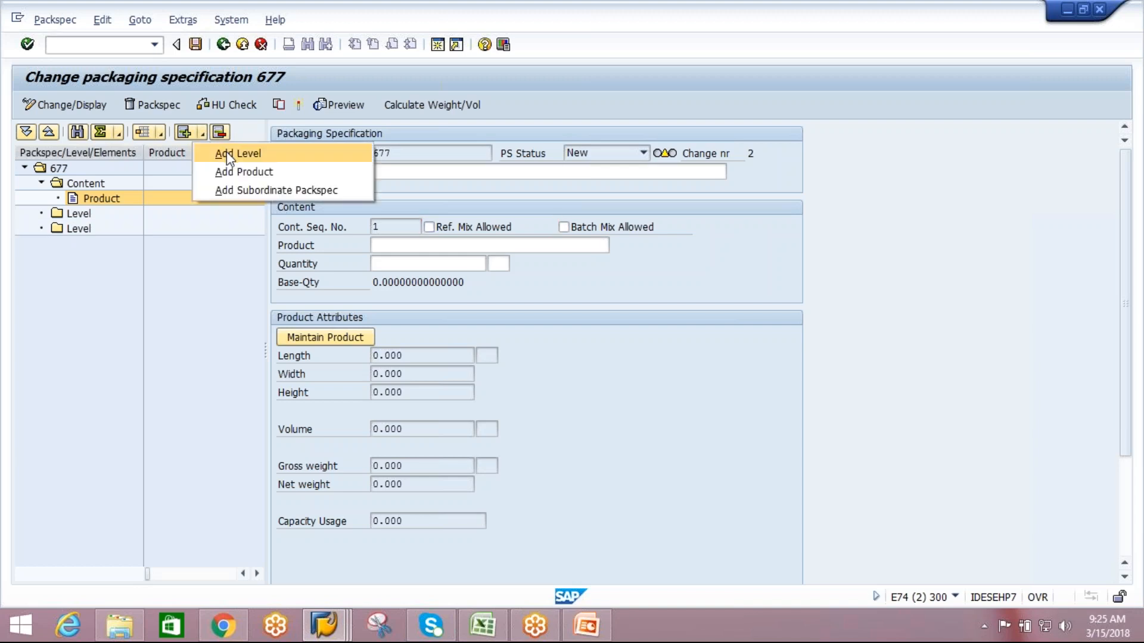
{"action": "left_click", "coordinate": [226, 151]}
{"action": "left_click", "coordinate": [202, 133]}
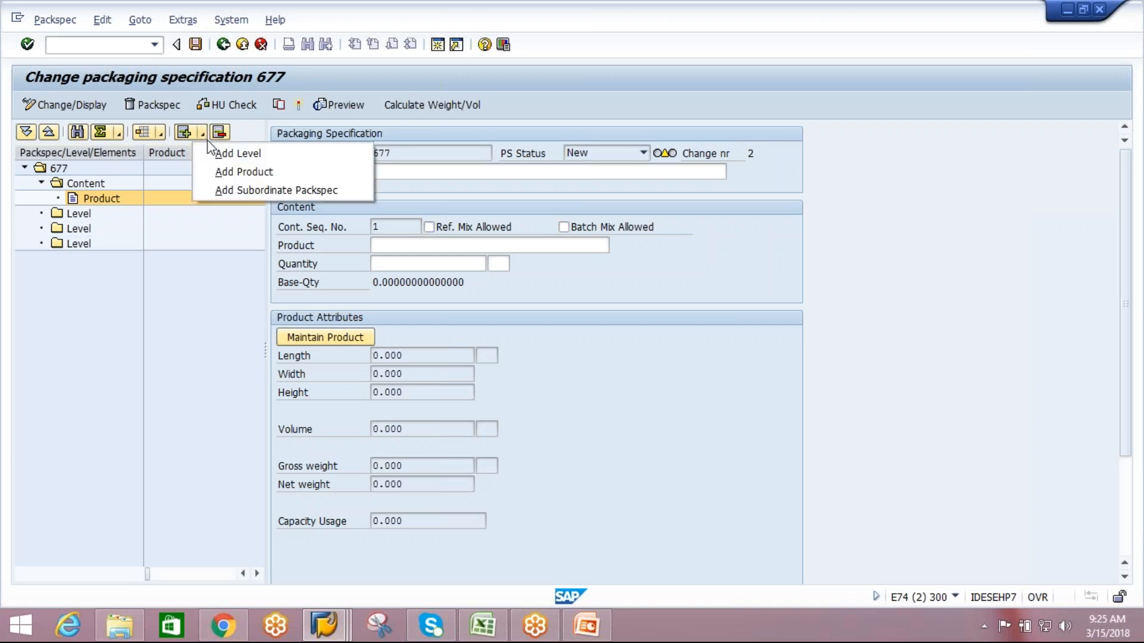
{"action": "left_click", "coordinate": [225, 154]}
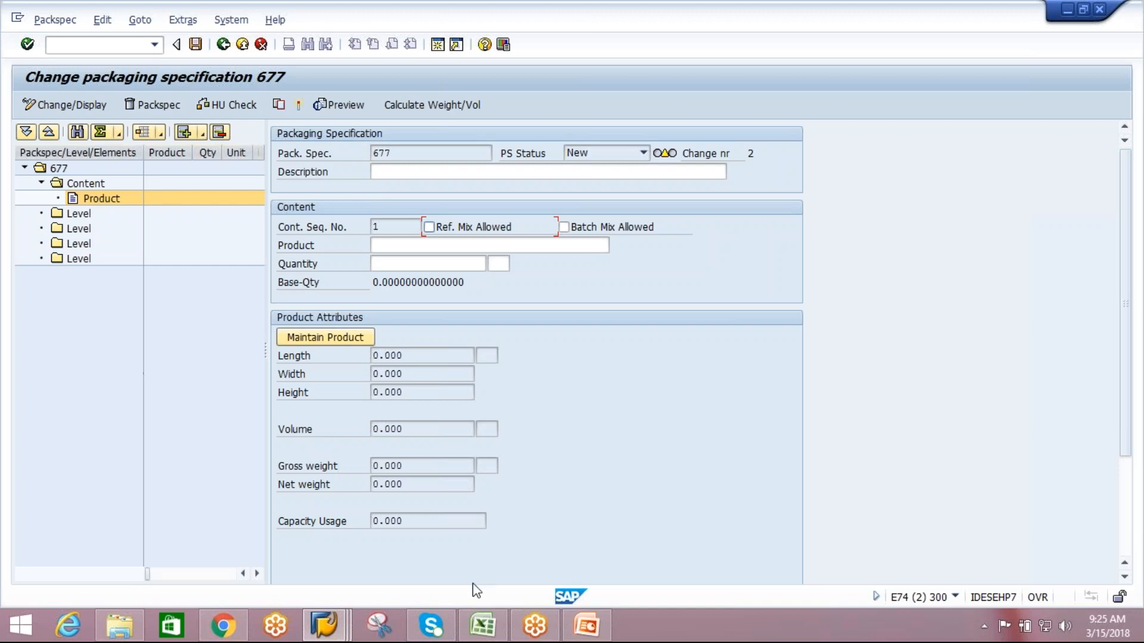
Switch to the PowerPoint presentation and show the Packaging Specification Structure slide.
{"action": "left_click", "coordinate": [600, 623]}
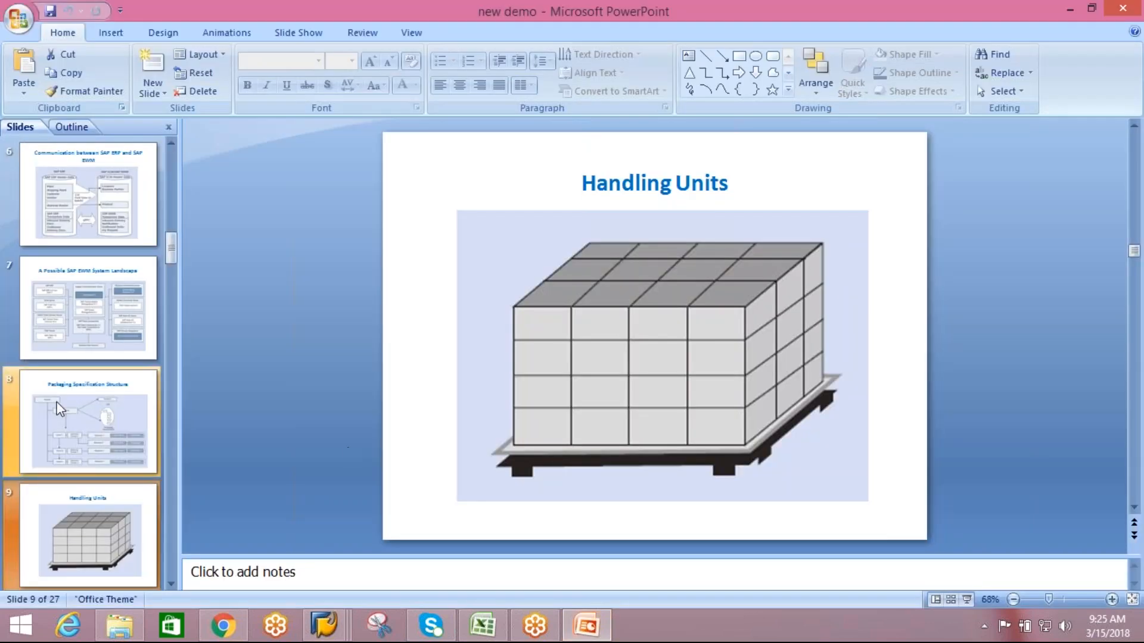
{"action": "left_click", "coordinate": [58, 408]}
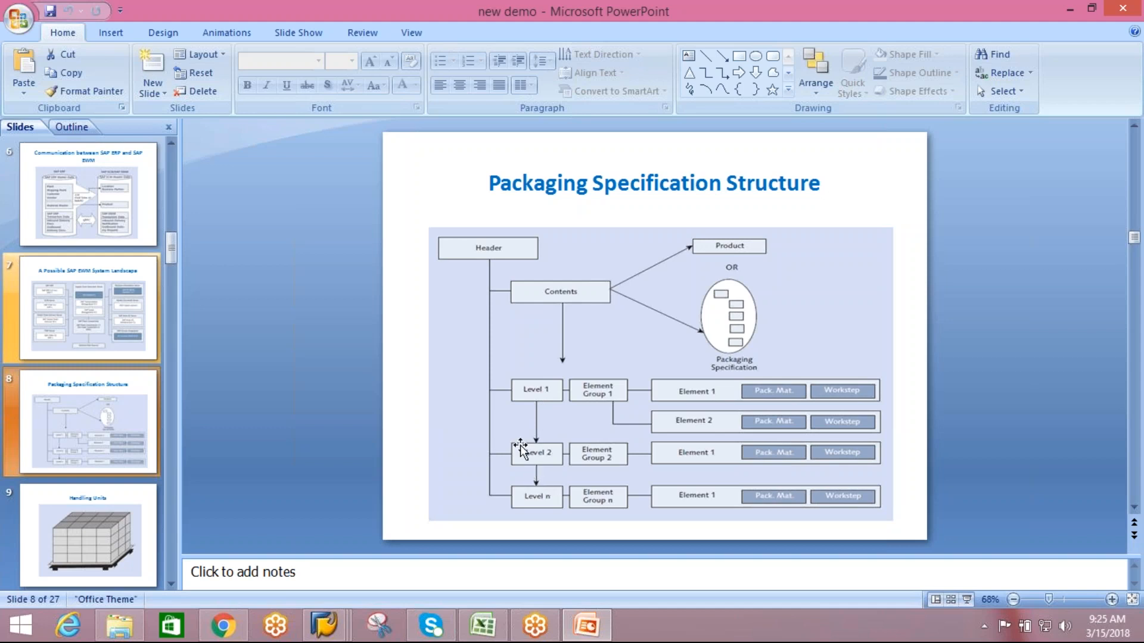
Switch back to SAP and delete the last of the four levels from the packaging specification.
{"action": "key", "text": "alt+Tab"}
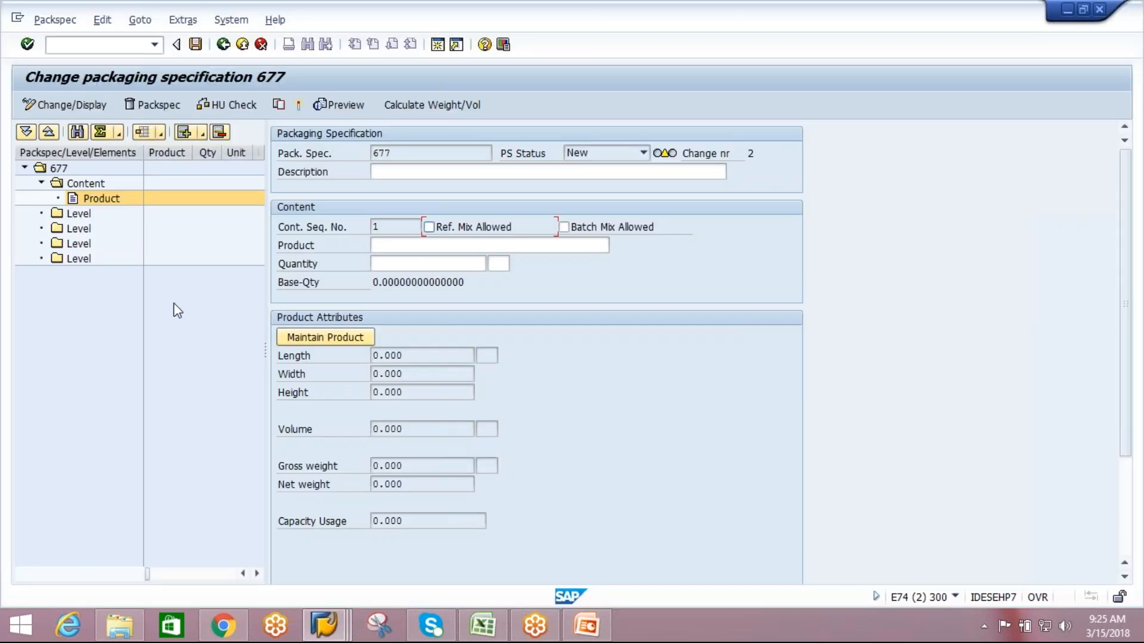
{"action": "left_click", "coordinate": [78, 259]}
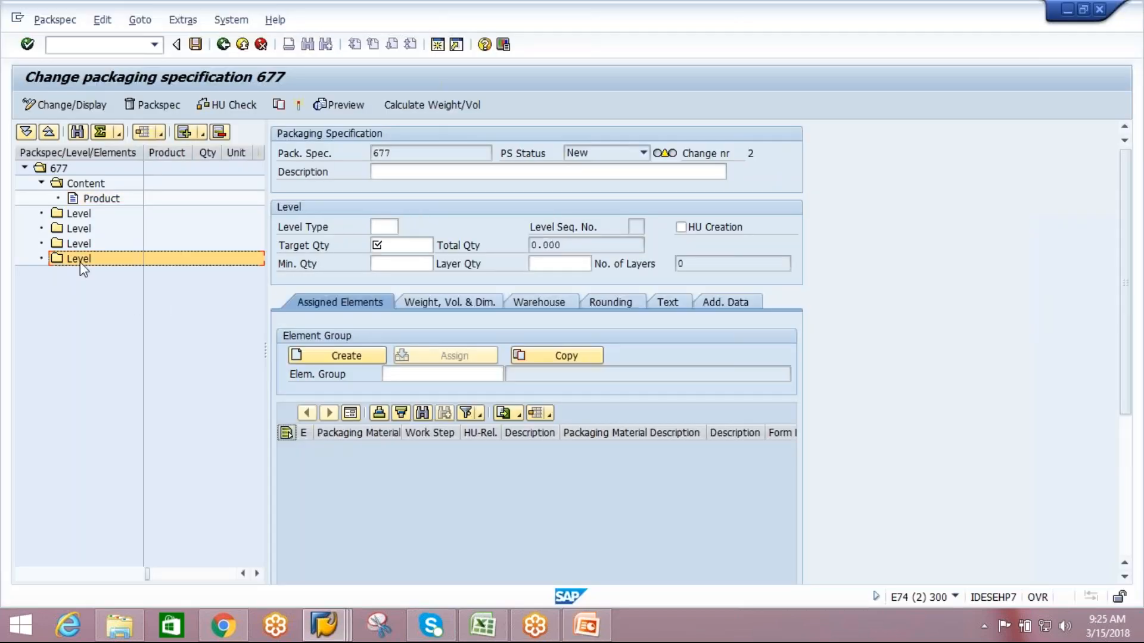
{"action": "left_click", "coordinate": [219, 134]}
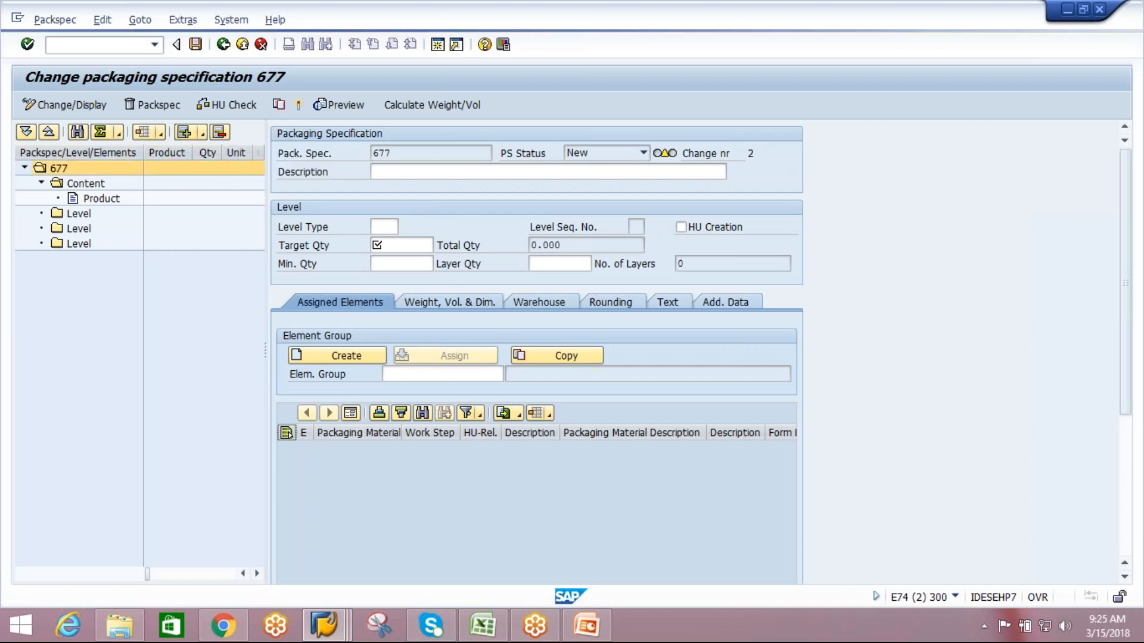
Create an element group for the first level and add two elements to it, following the structure slide in PowerPoint.
{"action": "left_click", "coordinate": [84, 214]}
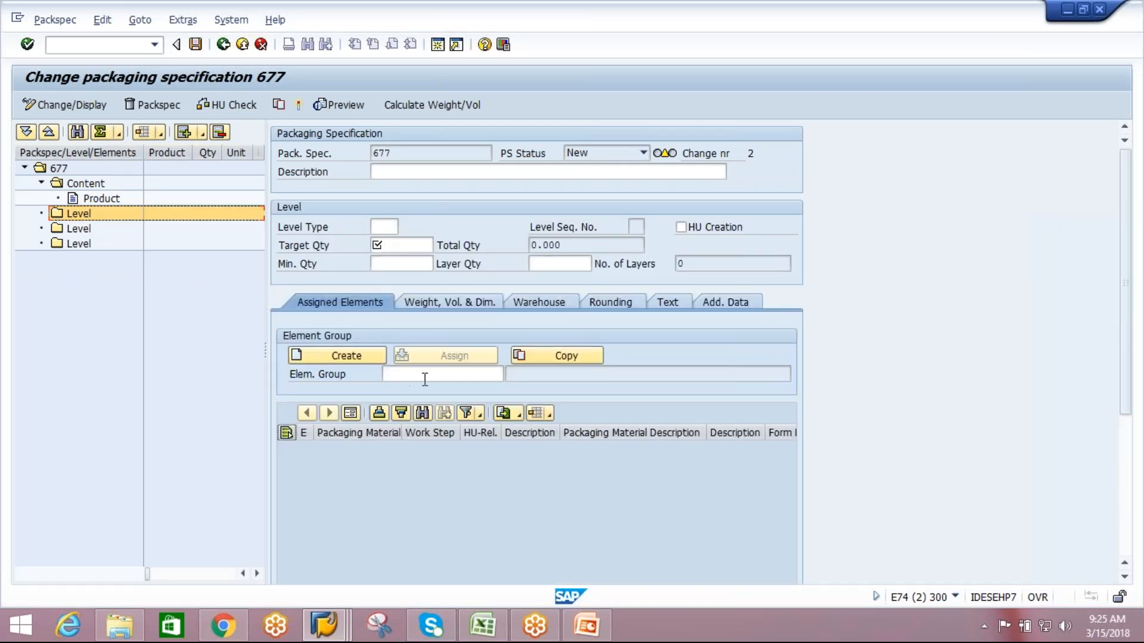
{"action": "key", "text": "alt+Tab"}
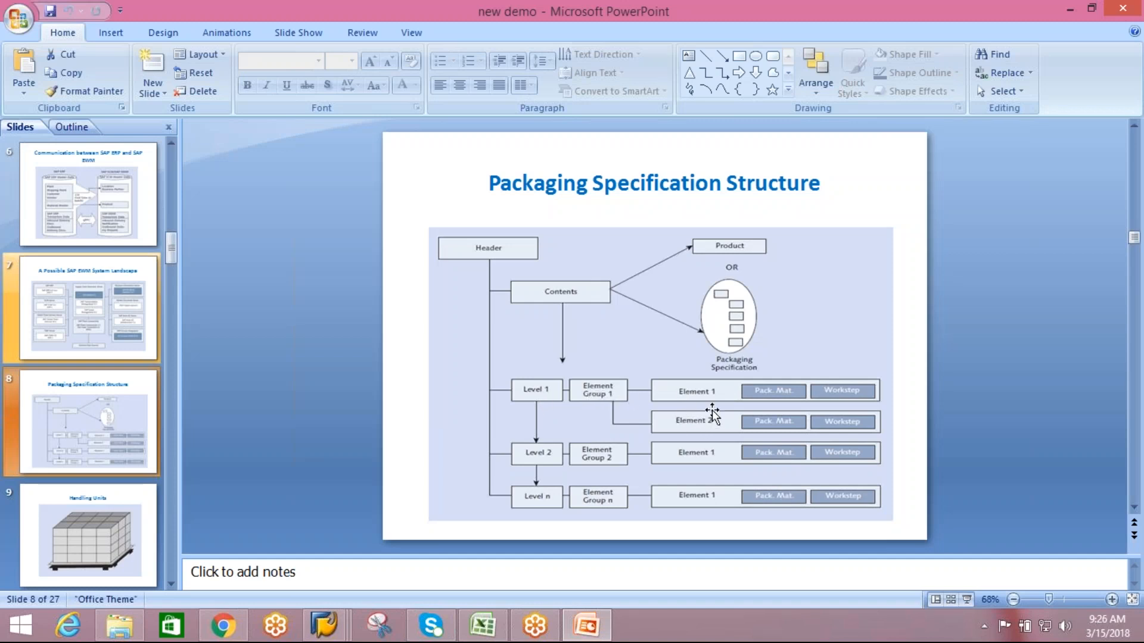
{"action": "key", "text": "alt+Tab"}
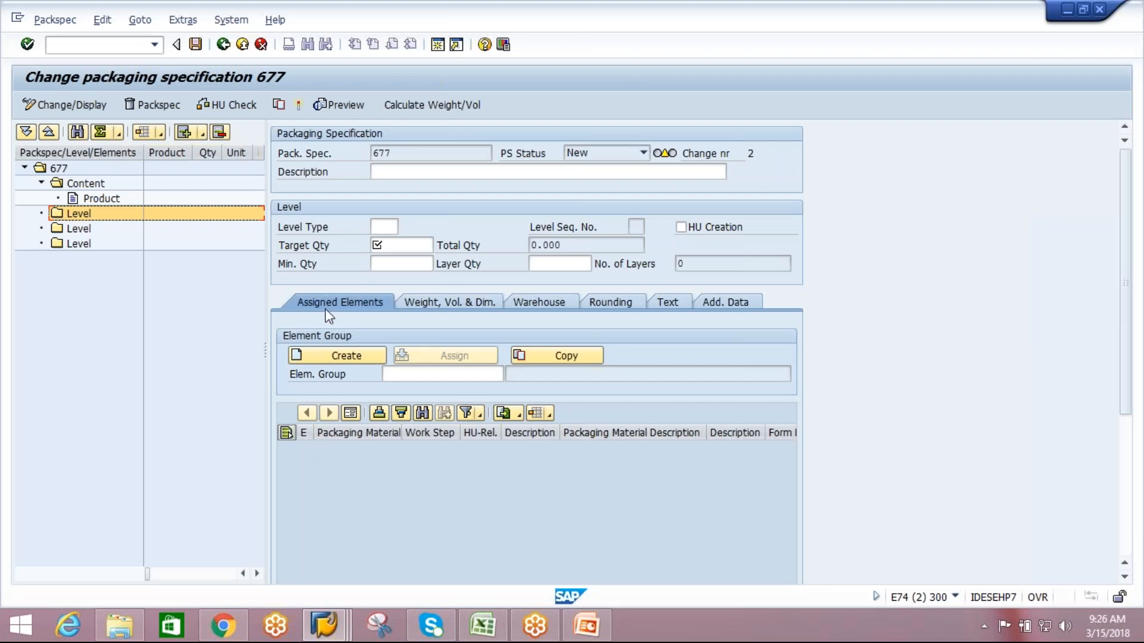
{"action": "left_click", "coordinate": [346, 356]}
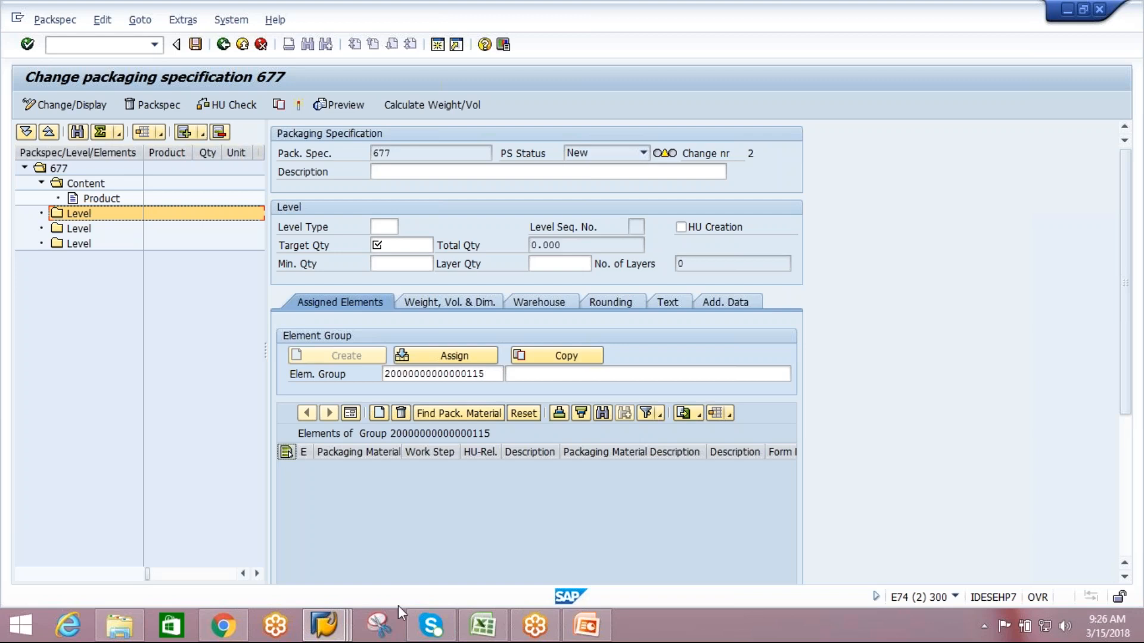
{"action": "key", "text": "alt+Tab"}
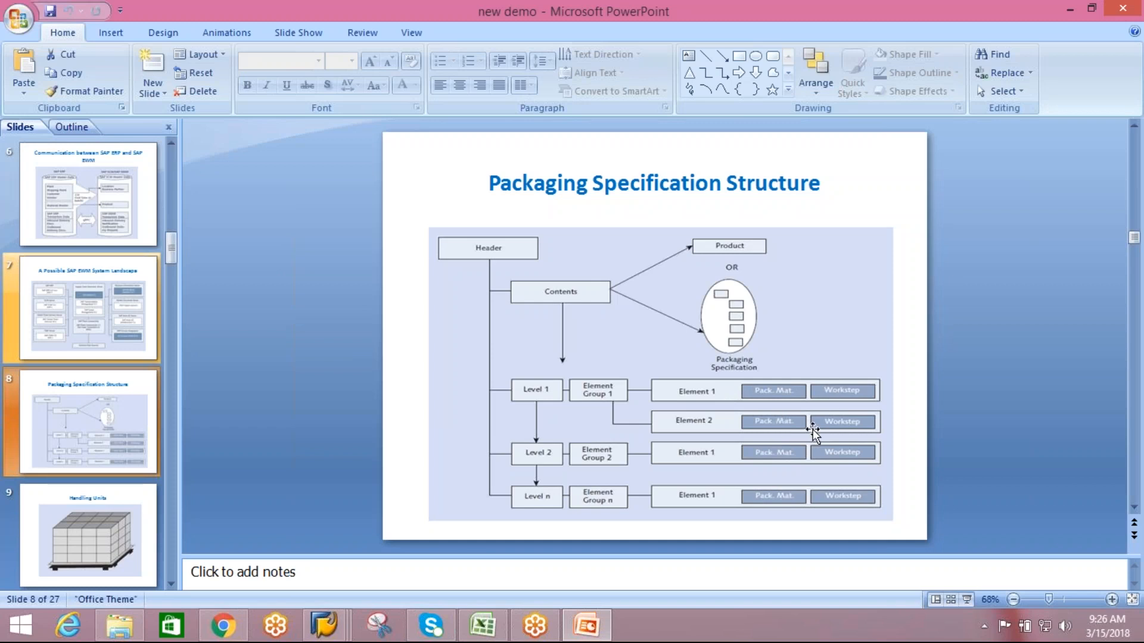
{"action": "key", "text": "alt+Tab"}
{"action": "left_click", "coordinate": [379, 413]}
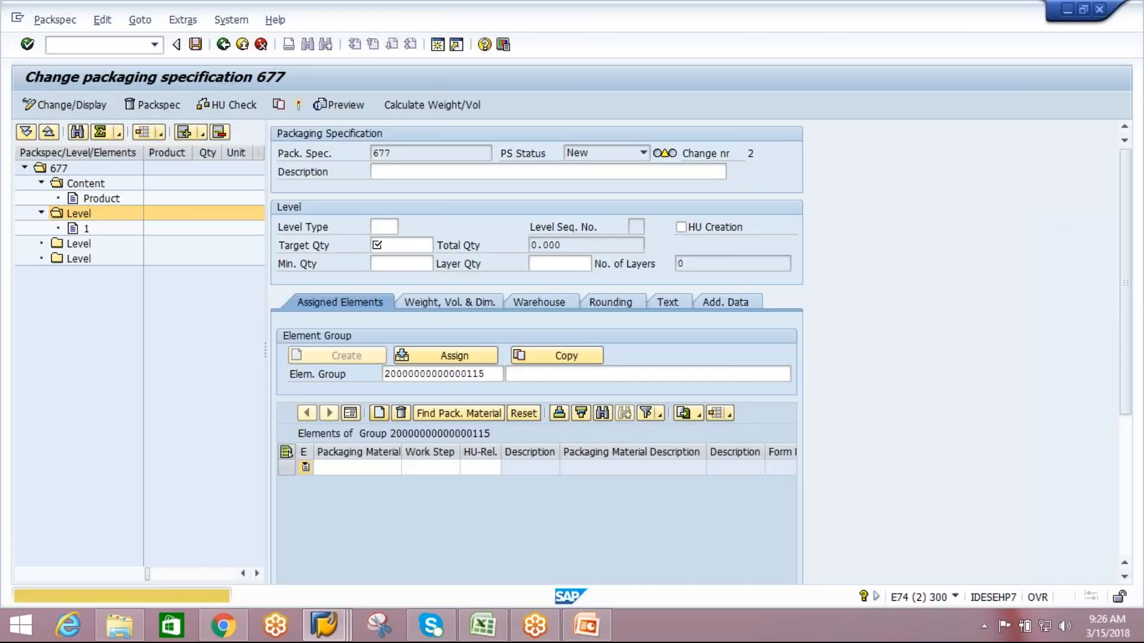
{"action": "left_click", "coordinate": [379, 412]}
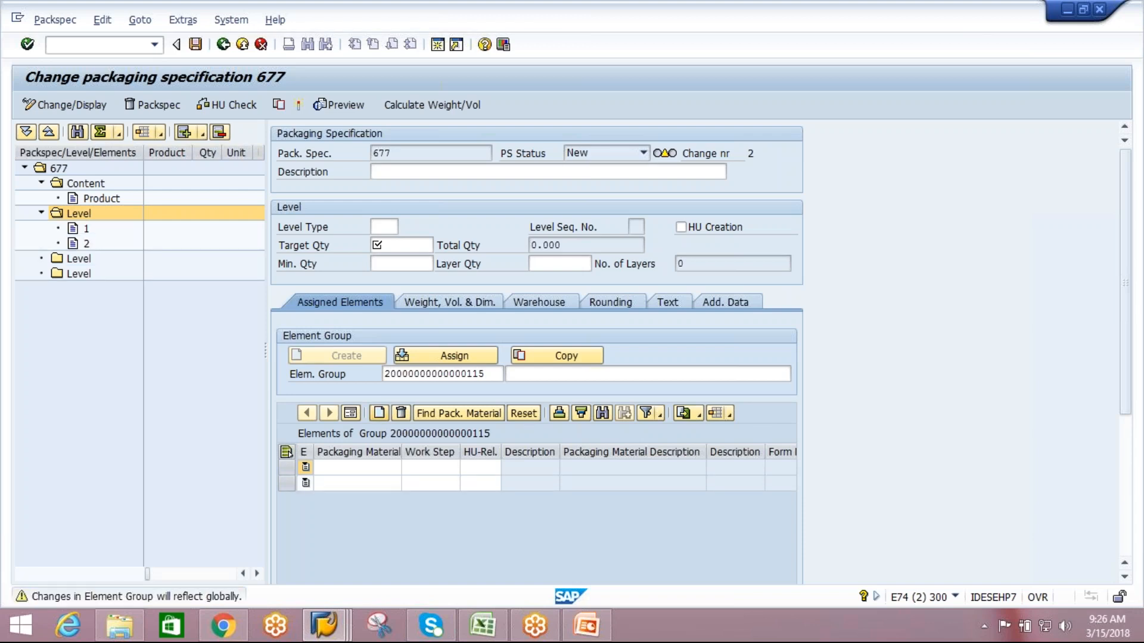
Create an element group with one element for each of the second and third levels.
{"action": "left_click", "coordinate": [77, 261]}
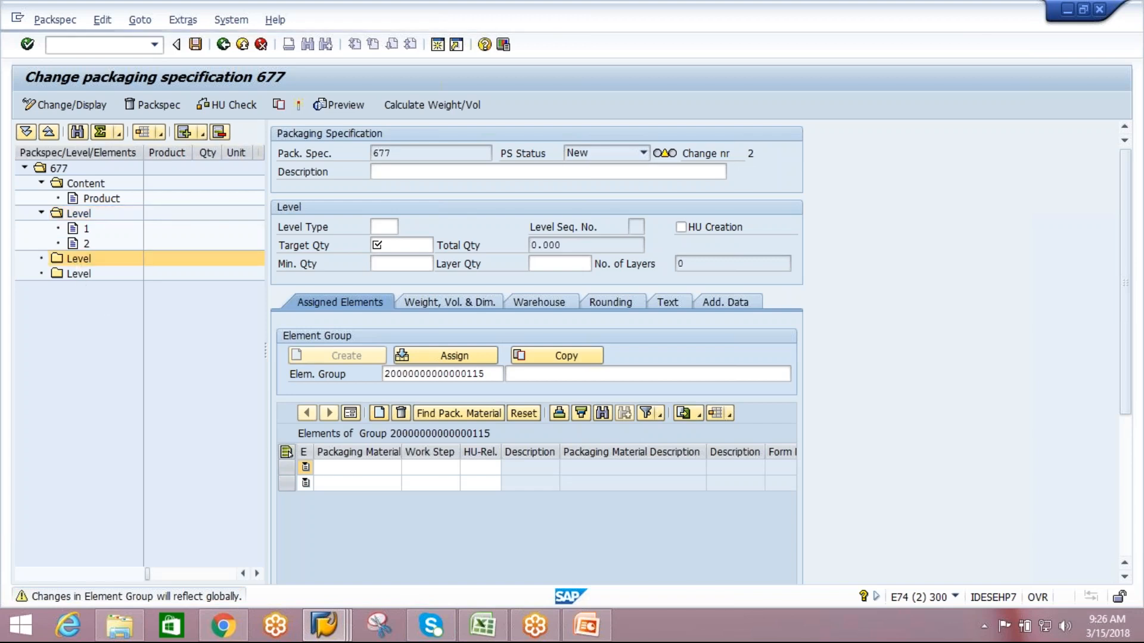
{"action": "left_click", "coordinate": [344, 357]}
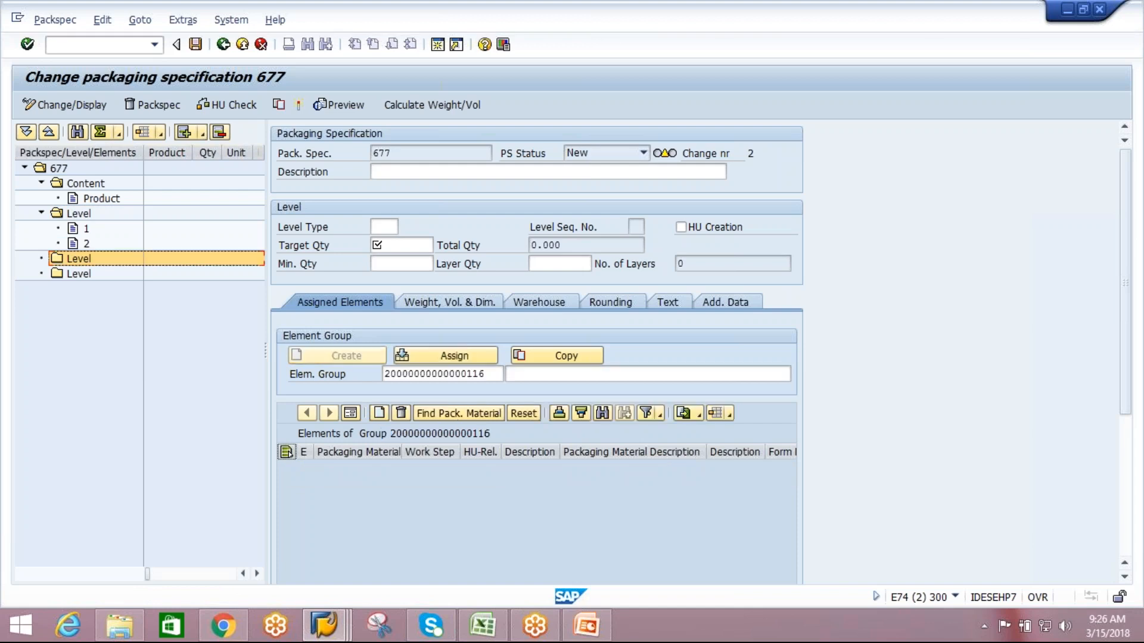
{"action": "left_click", "coordinate": [374, 414]}
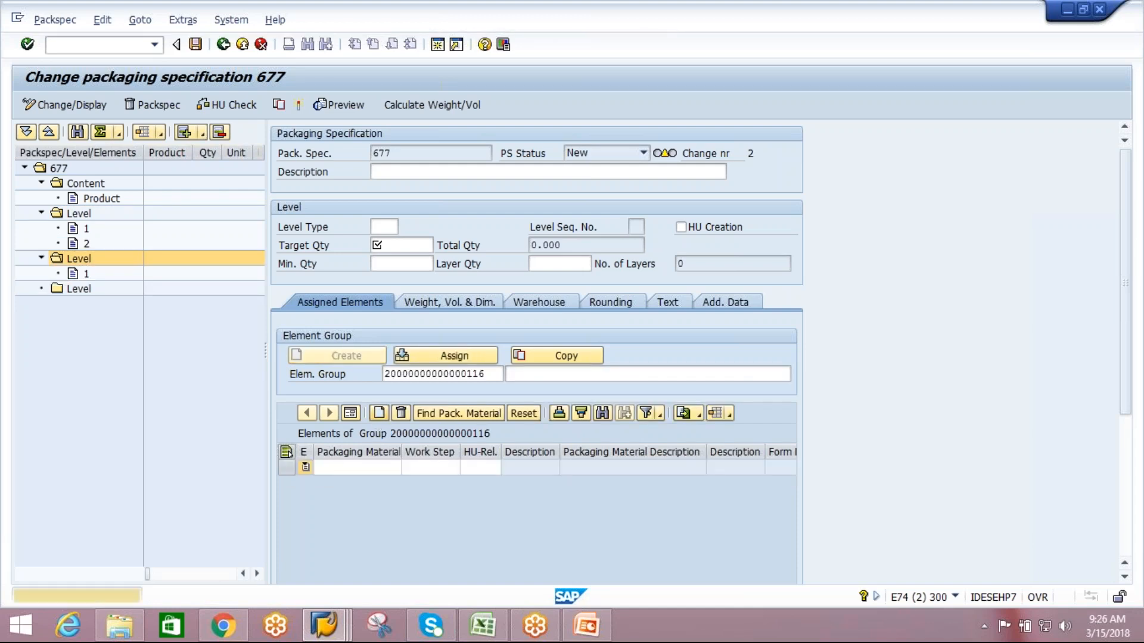
{"action": "left_click", "coordinate": [84, 290]}
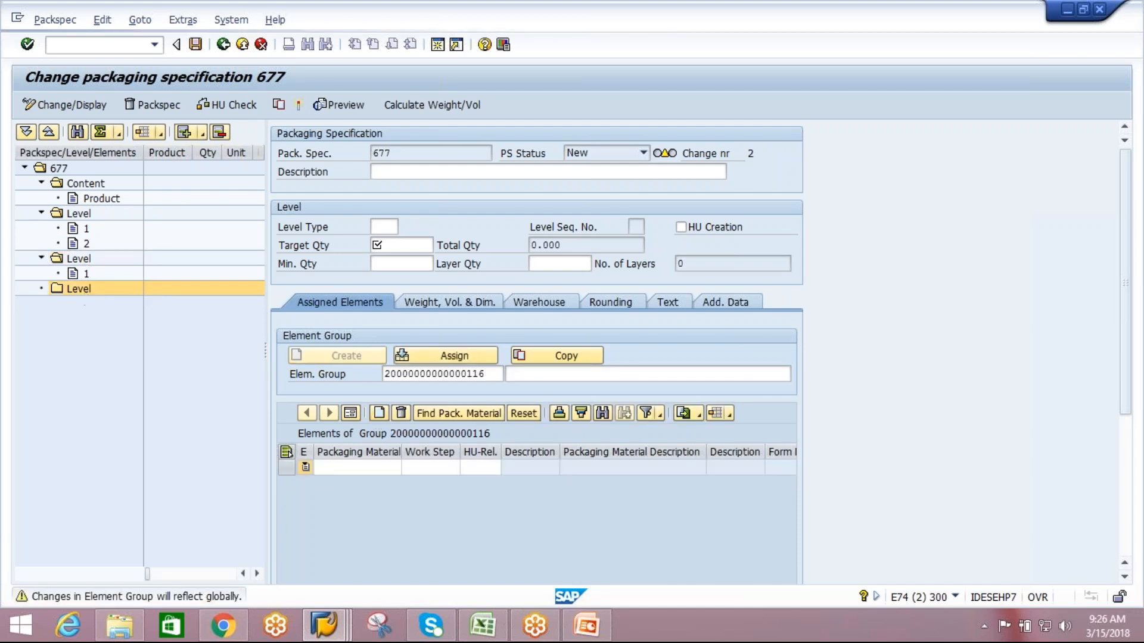
{"action": "left_click", "coordinate": [361, 357]}
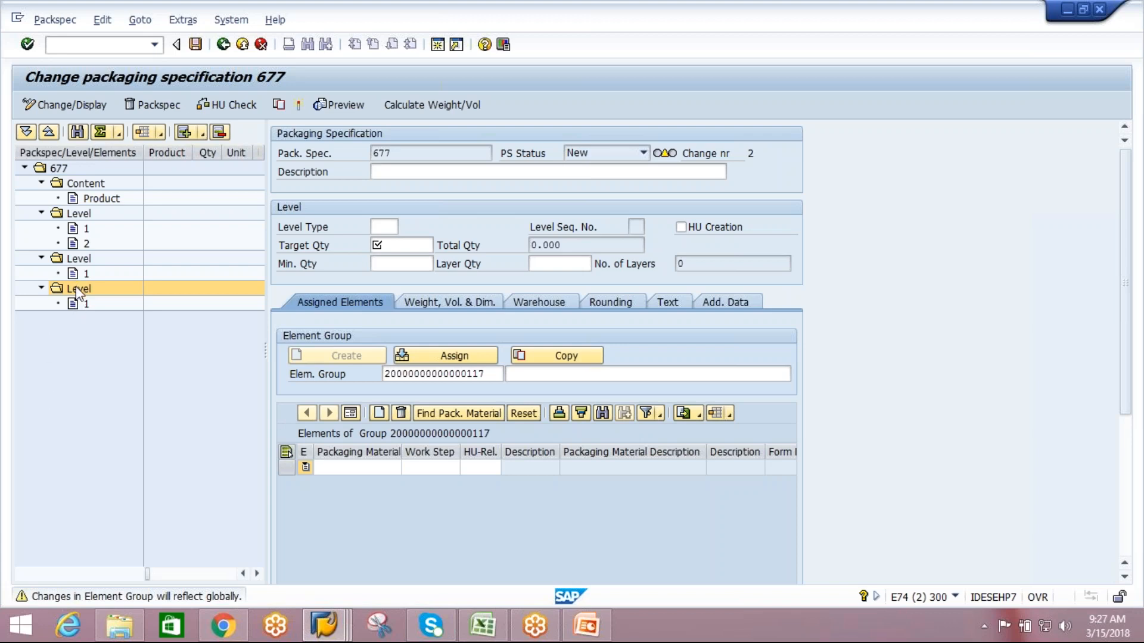
Delete the third and second levels from the packaging specification, and remove element 2 from the remaining level.
{"action": "left_click", "coordinate": [219, 133]}
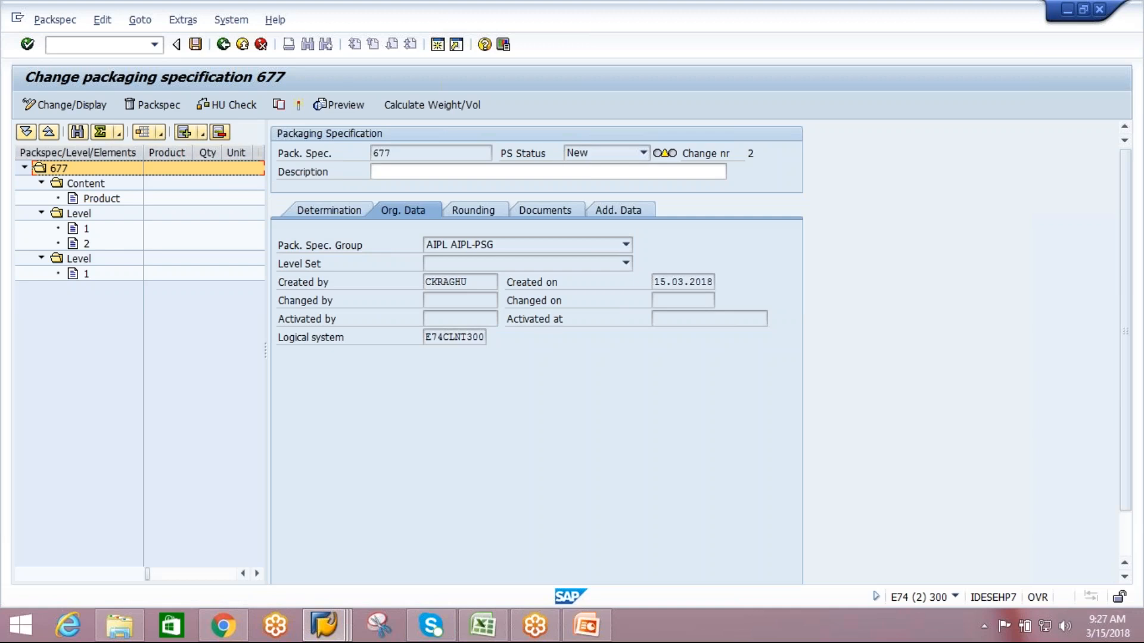
{"action": "left_click", "coordinate": [77, 262]}
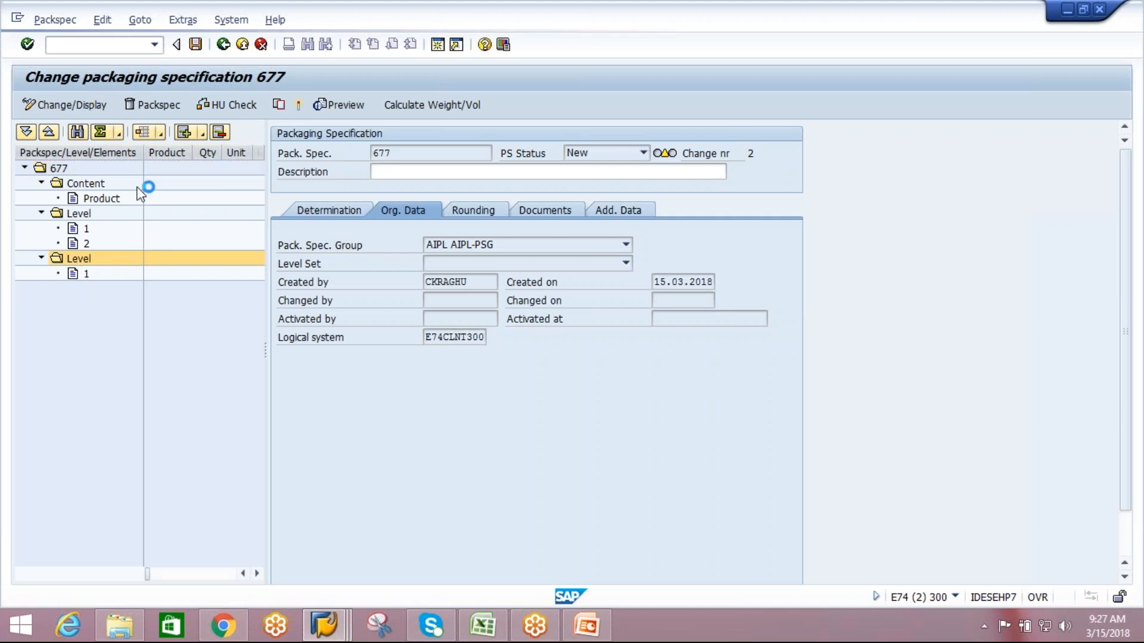
{"action": "left_click", "coordinate": [219, 131]}
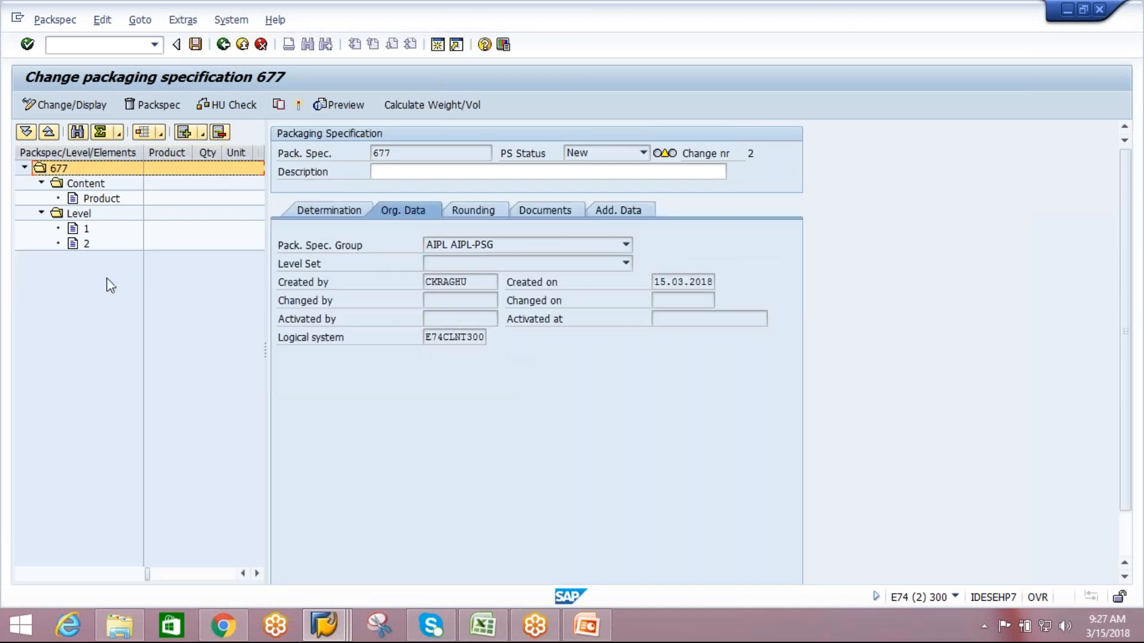
{"action": "left_click", "coordinate": [84, 242]}
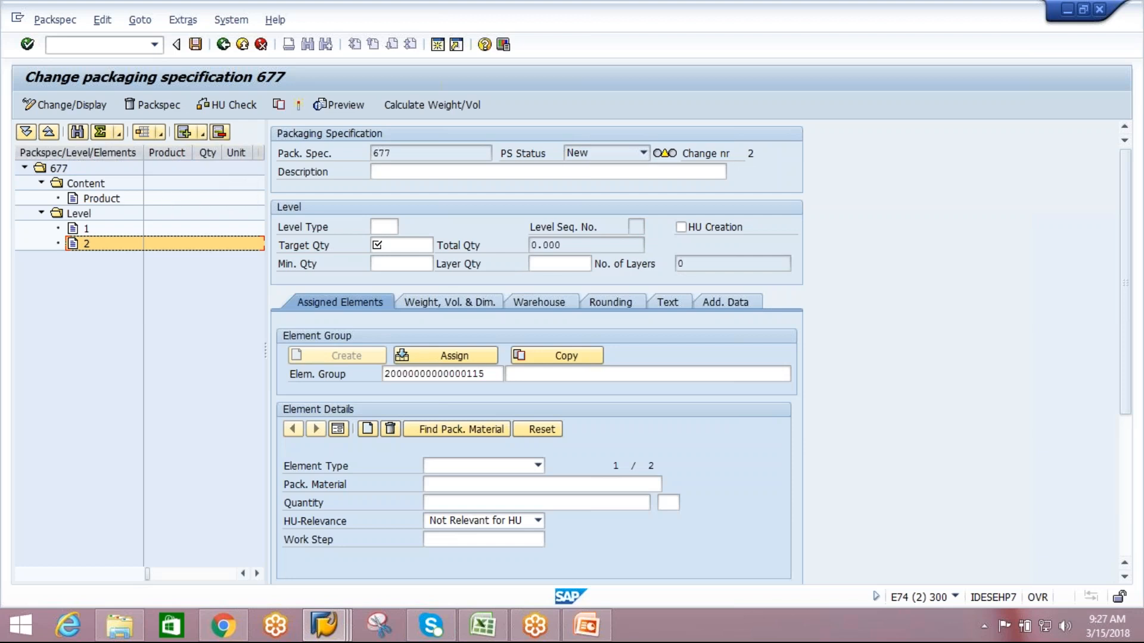
{"action": "left_click", "coordinate": [390, 431]}
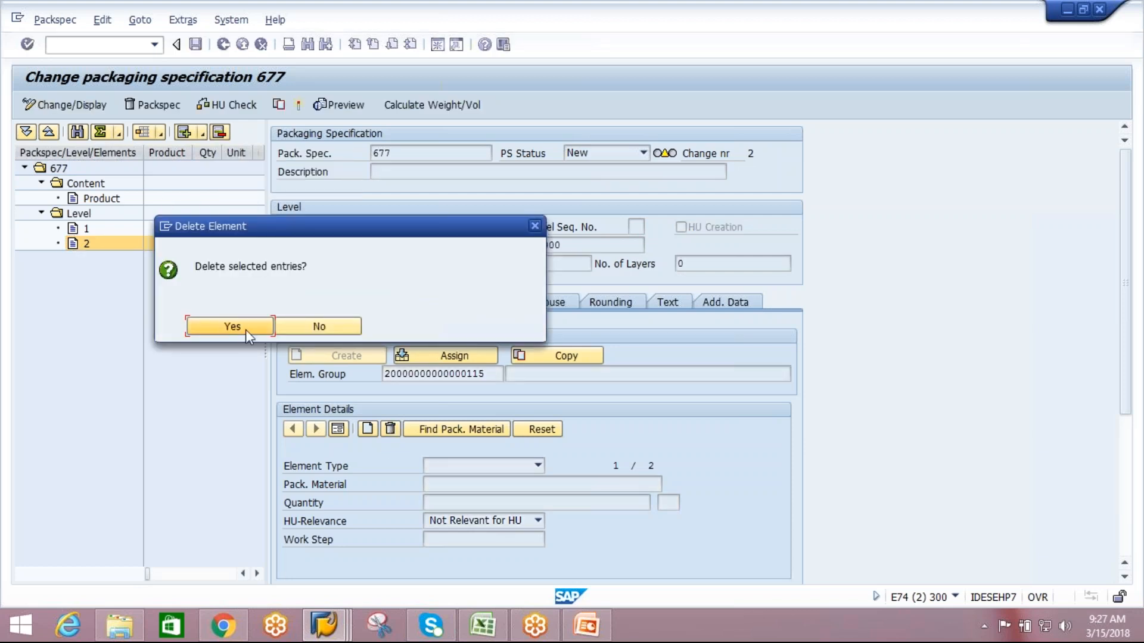
{"action": "left_click", "coordinate": [244, 326]}
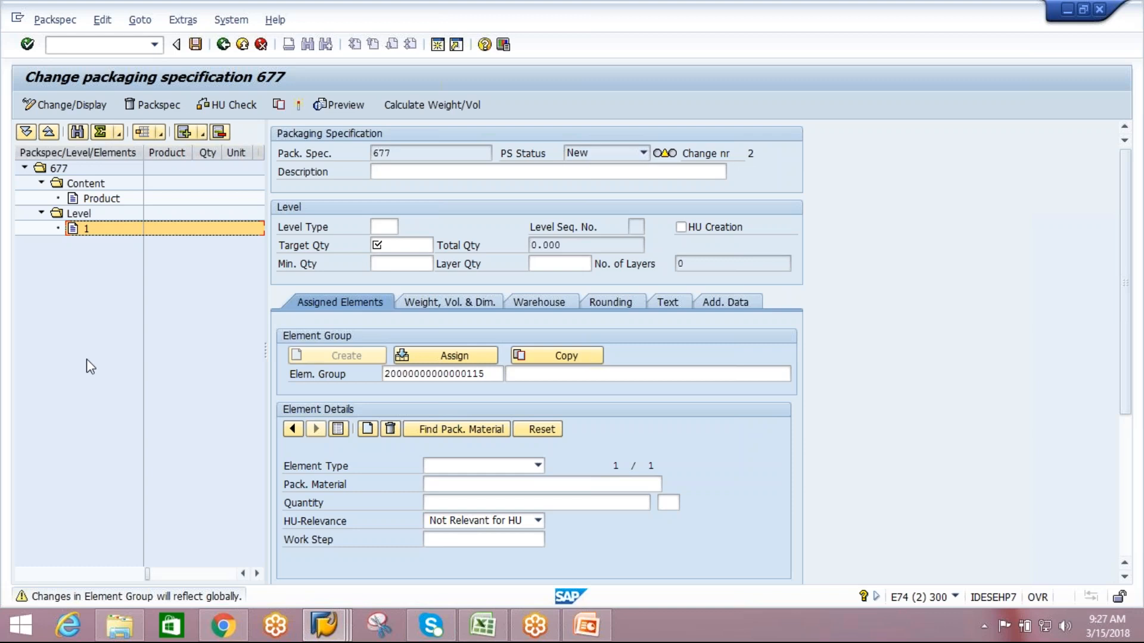
Leave the packaging specification without saving it and return to the SAP Easy Access screen.
{"action": "left_click", "coordinate": [490, 375]}
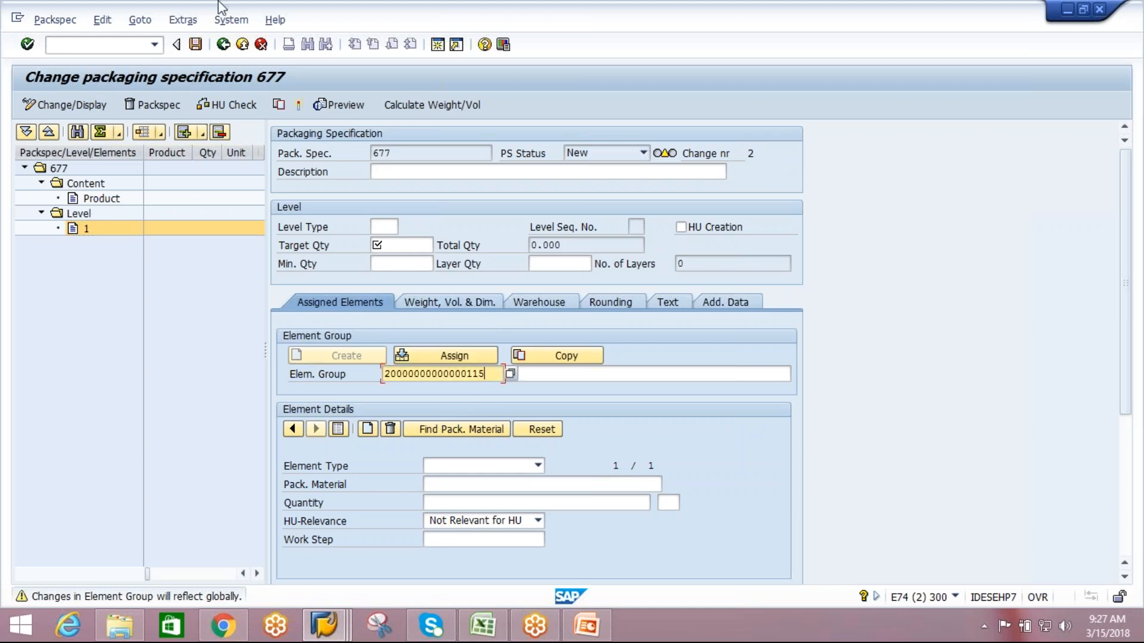
{"action": "left_click", "coordinate": [223, 45]}
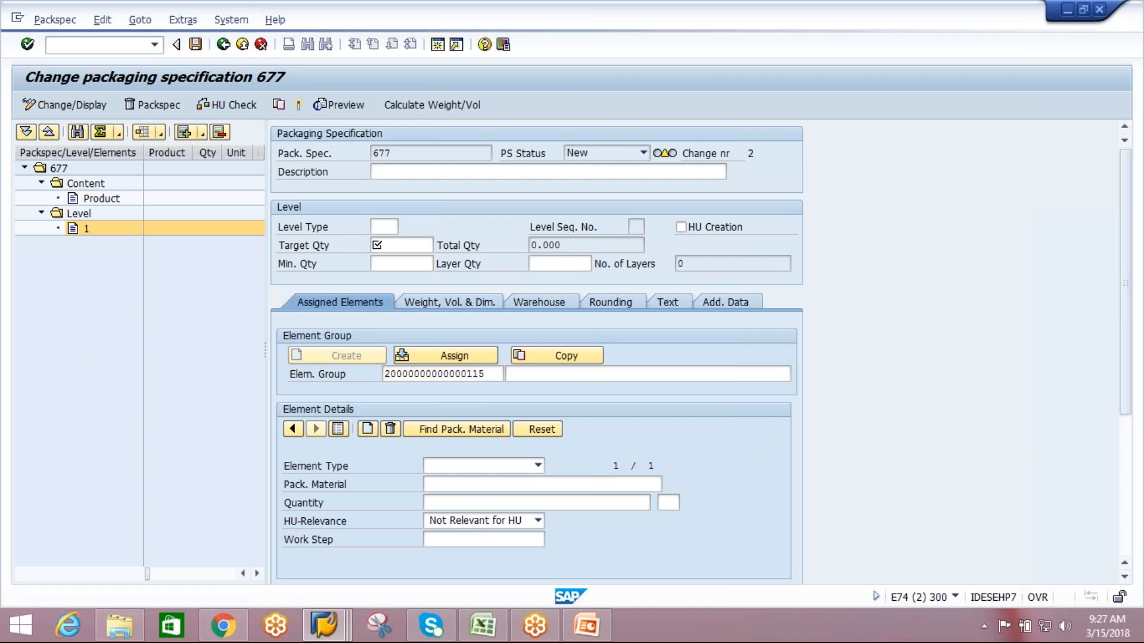
{"action": "left_click", "coordinate": [326, 322]}
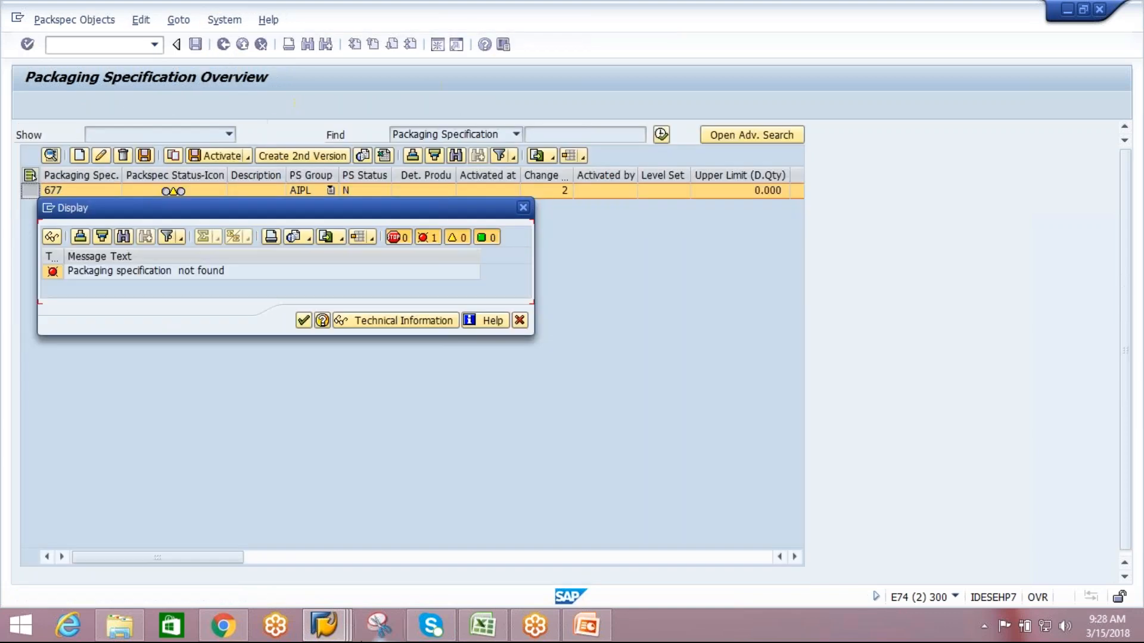
{"action": "left_click", "coordinate": [305, 322]}
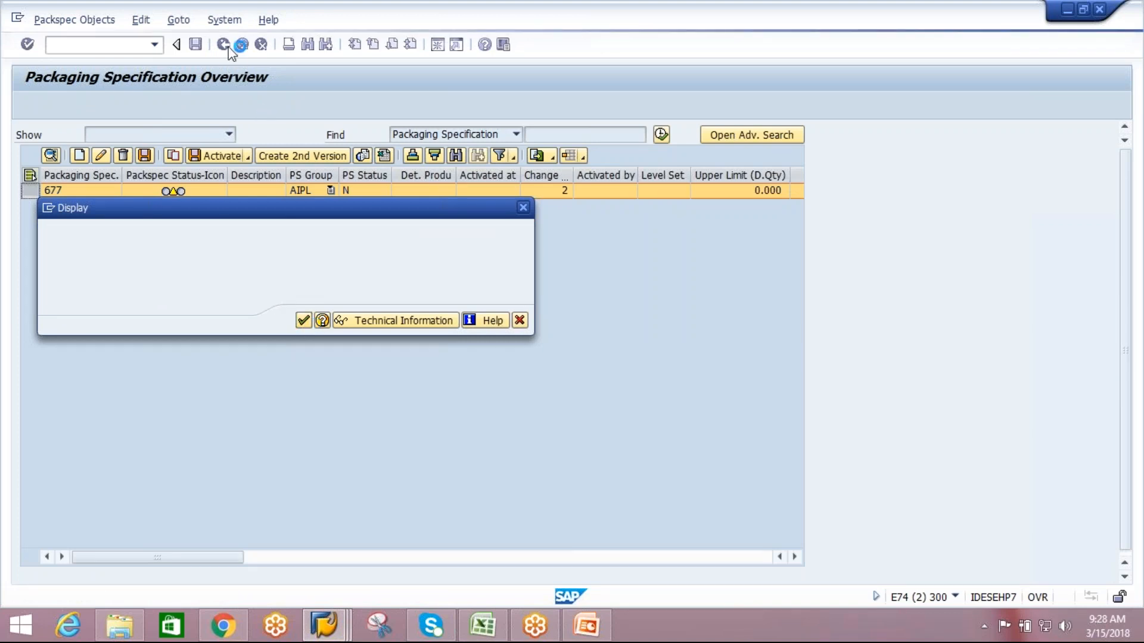
{"action": "left_click", "coordinate": [224, 45]}
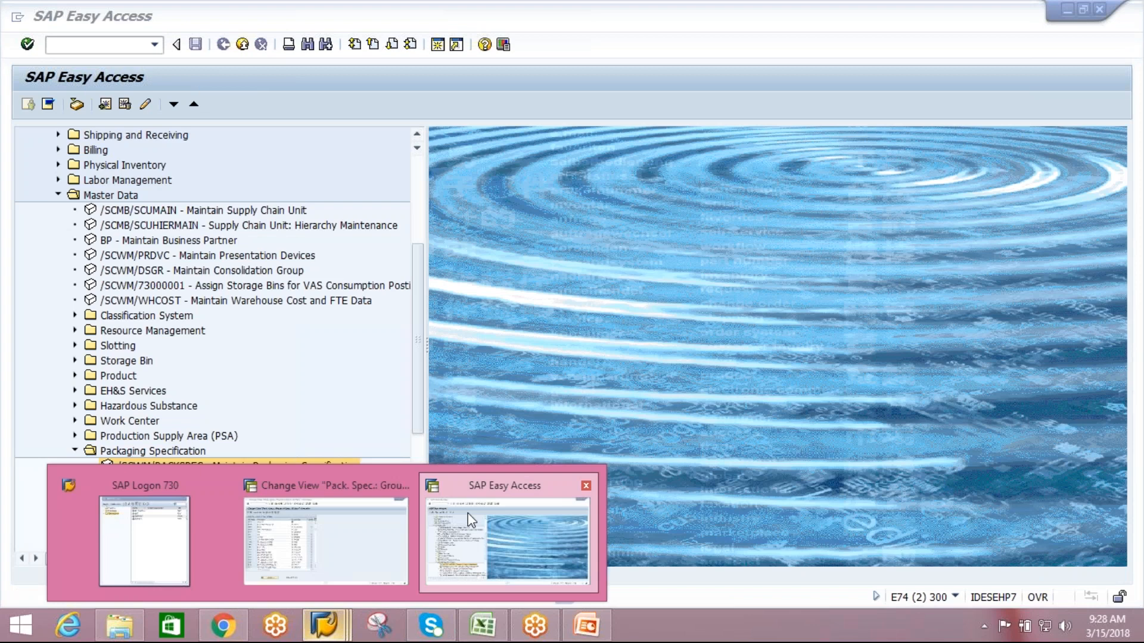
Run transaction spro and open the SAP Reference IMG.
{"action": "left_click", "coordinate": [76, 41]}
{"action": "type", "text": "spro"}
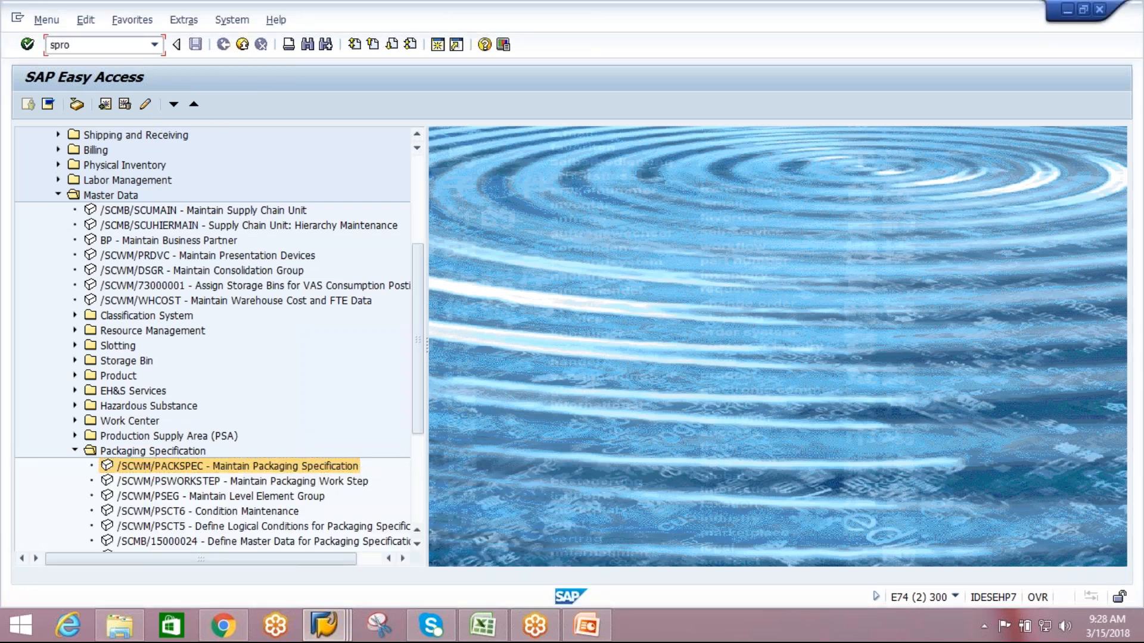
{"action": "key", "text": "Return"}
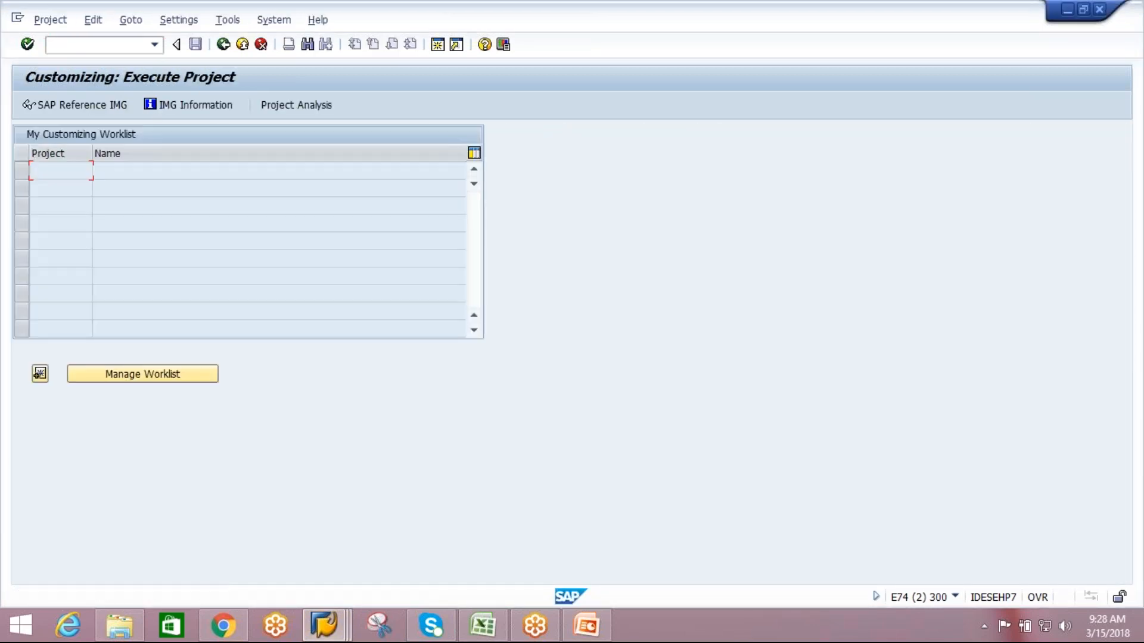
{"action": "left_click", "coordinate": [122, 106]}
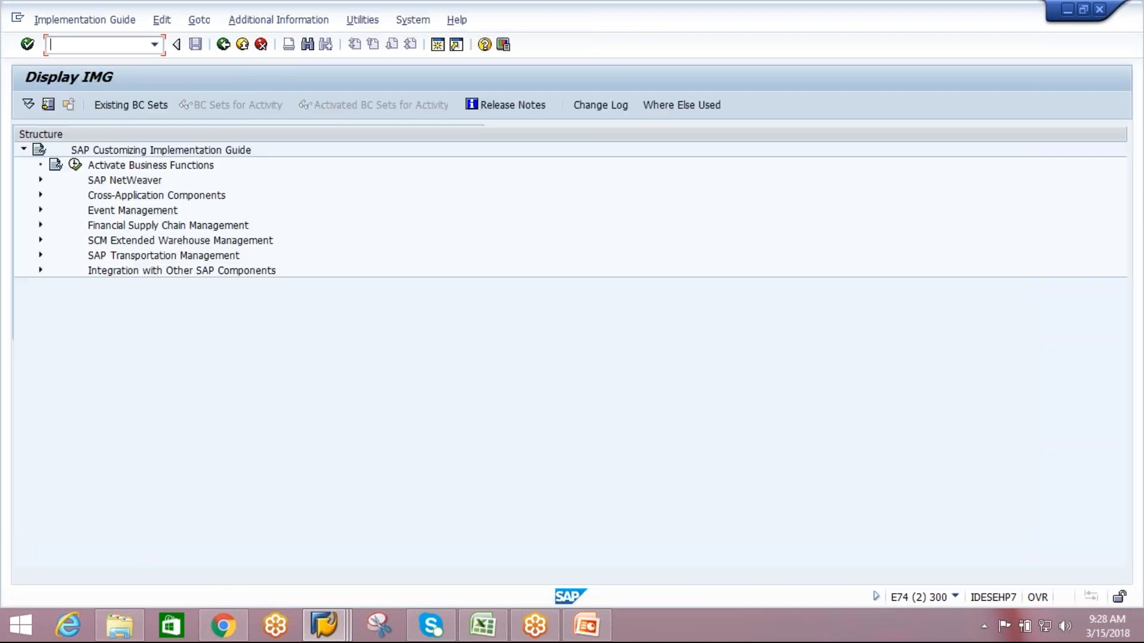
Display the intervals of Define Number Range for Packaging Specification under Extended Warehouse Management Master Data, and return to the IMG structure.
{"action": "left_click", "coordinate": [40, 240]}
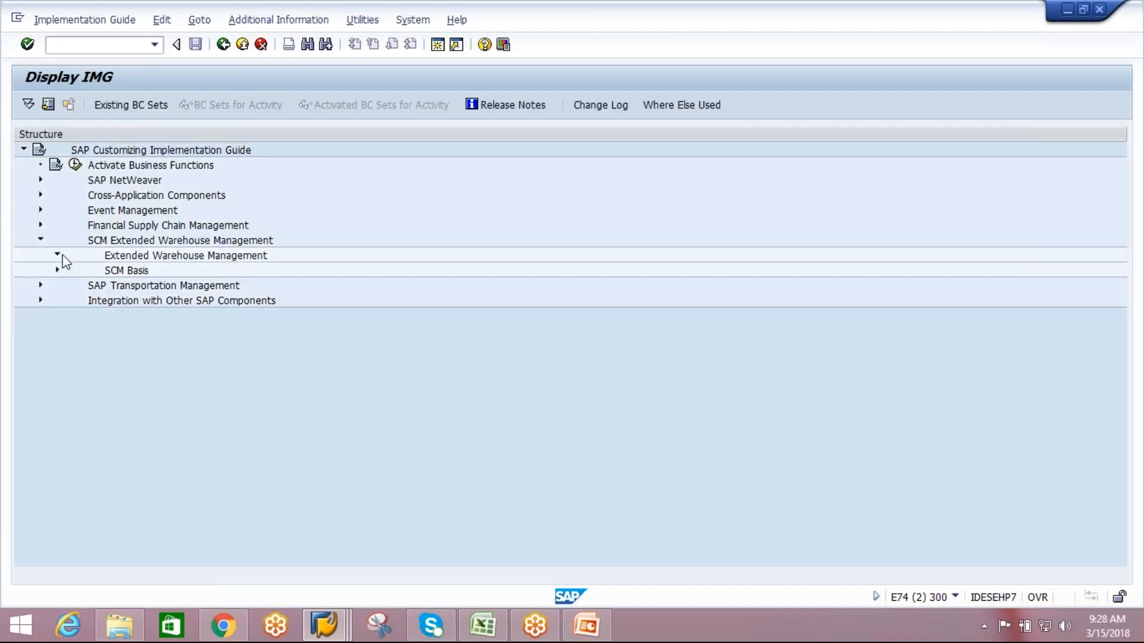
{"action": "left_click", "coordinate": [57, 256]}
{"action": "left_click", "coordinate": [75, 271]}
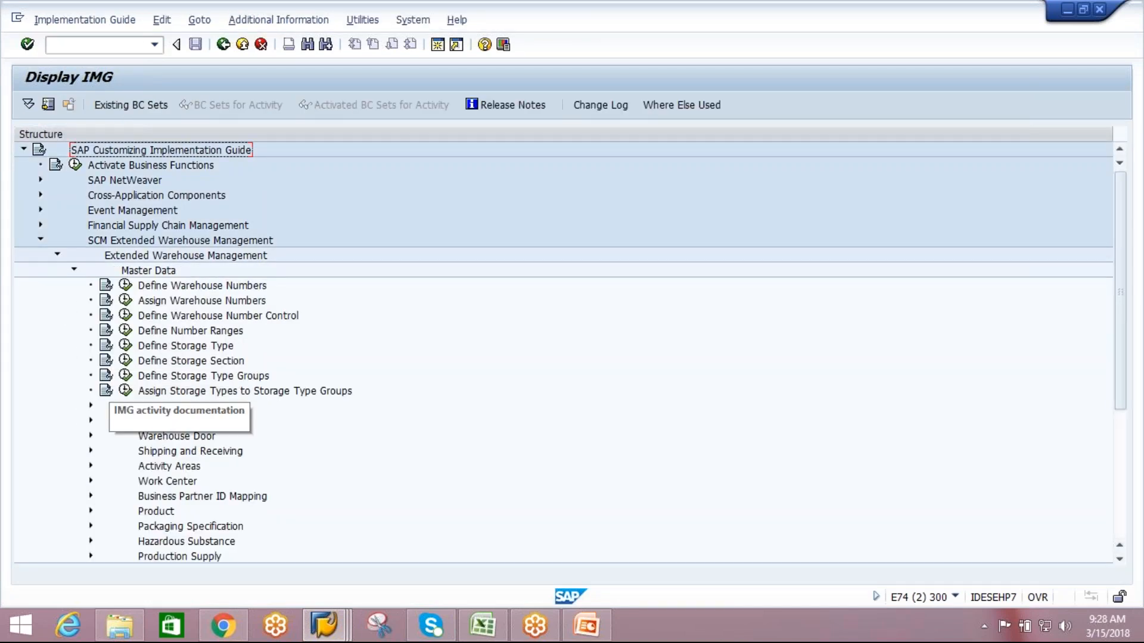
{"action": "left_click", "coordinate": [90, 526]}
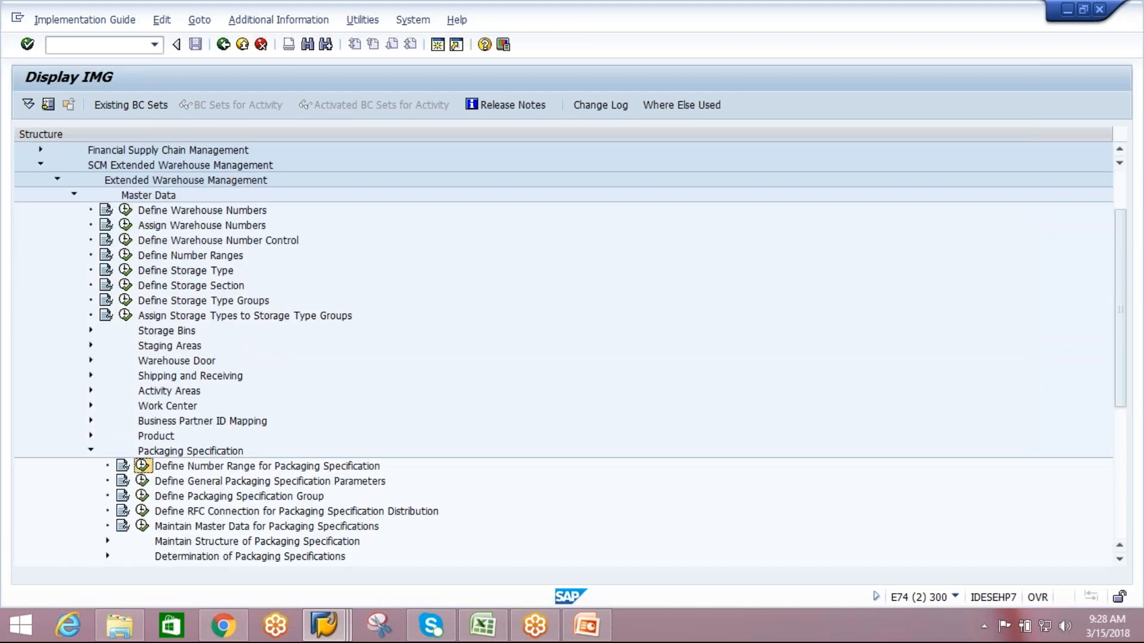
{"action": "left_click", "coordinate": [143, 467]}
{"action": "left_click", "coordinate": [102, 177]}
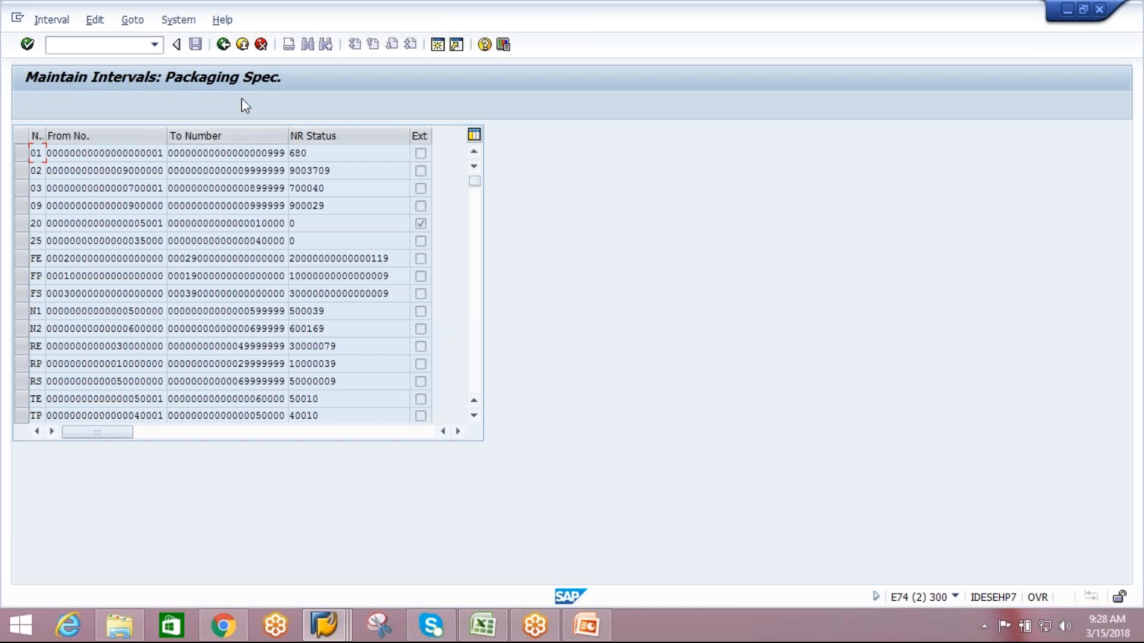
{"action": "left_click", "coordinate": [224, 47]}
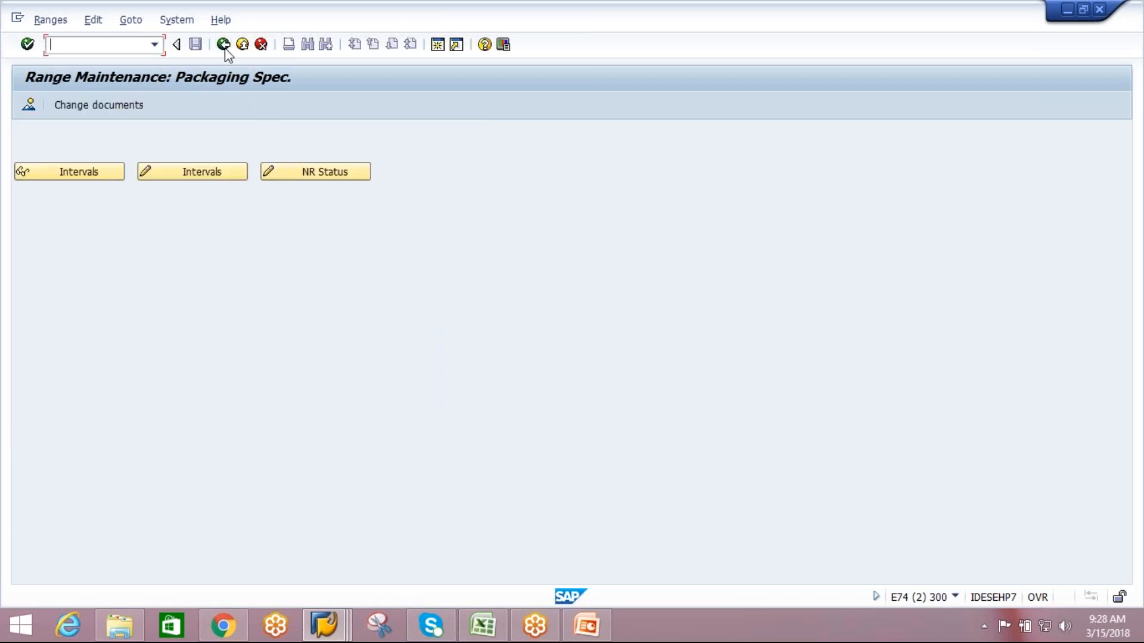
{"action": "left_click", "coordinate": [224, 46]}
Open the Define General Packaging Specification Parameters activity to examine the number ranges for work steps and element groups.
{"action": "left_click", "coordinate": [191, 482]}
{"action": "double_click", "coordinate": [190, 483]}
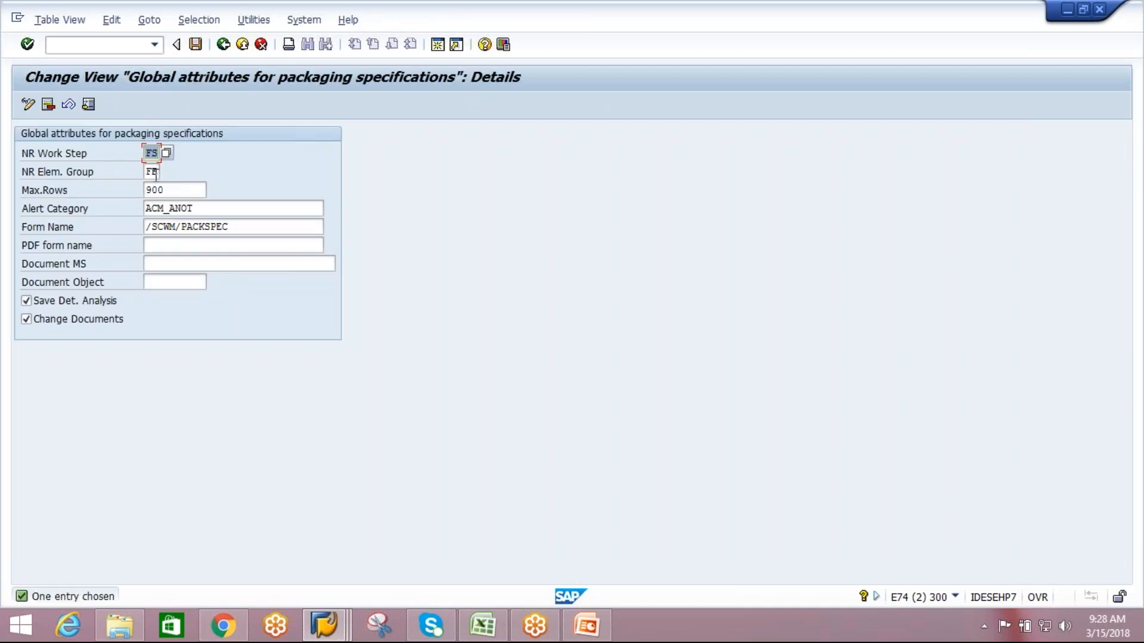
Set the global packaging specification number ranges to TE for work steps and TP for element groups, save, and leave the IMG structure.
{"action": "type", "text": "TE"}
{"action": "key", "text": "Tab"}
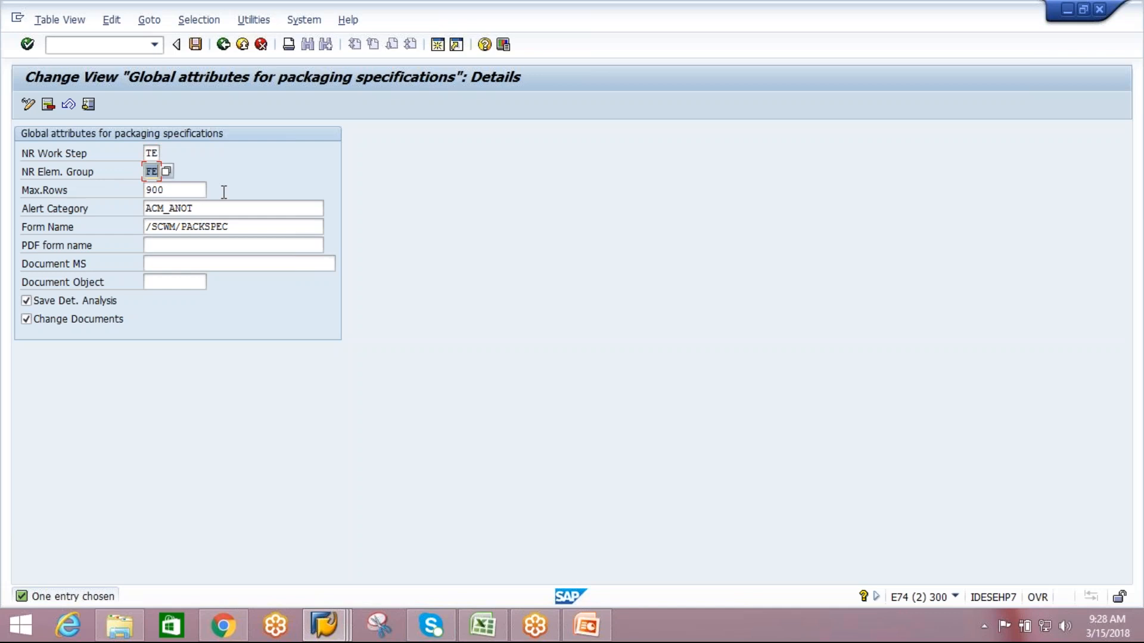
{"action": "type", "text": "TP"}
{"action": "left_click", "coordinate": [196, 45]}
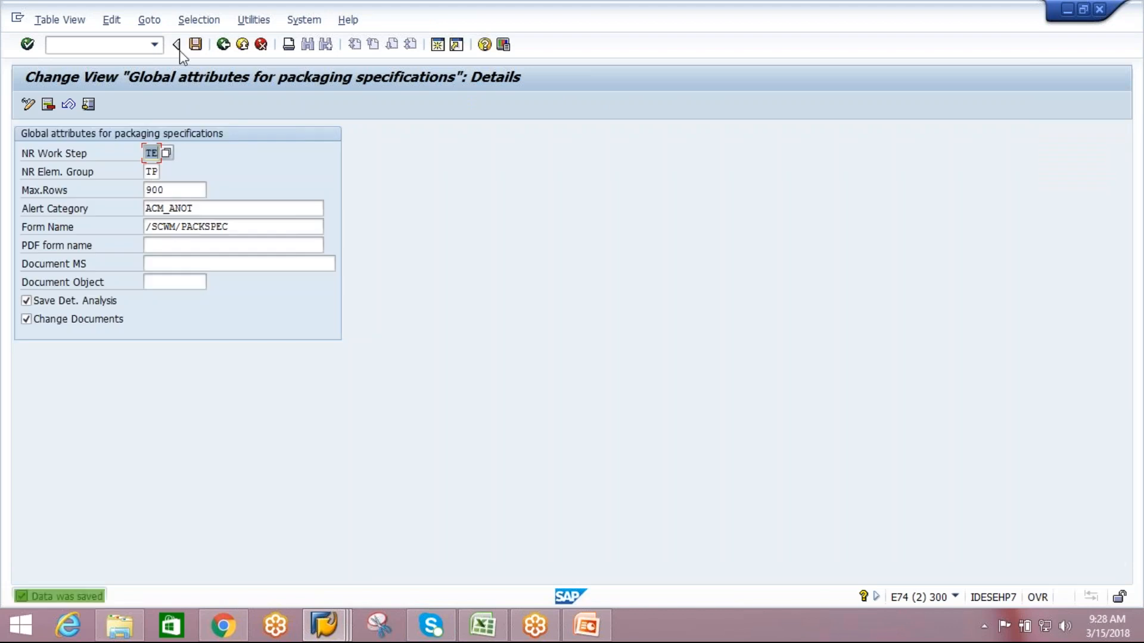
{"action": "left_click", "coordinate": [223, 45]}
{"action": "left_click", "coordinate": [223, 45]}
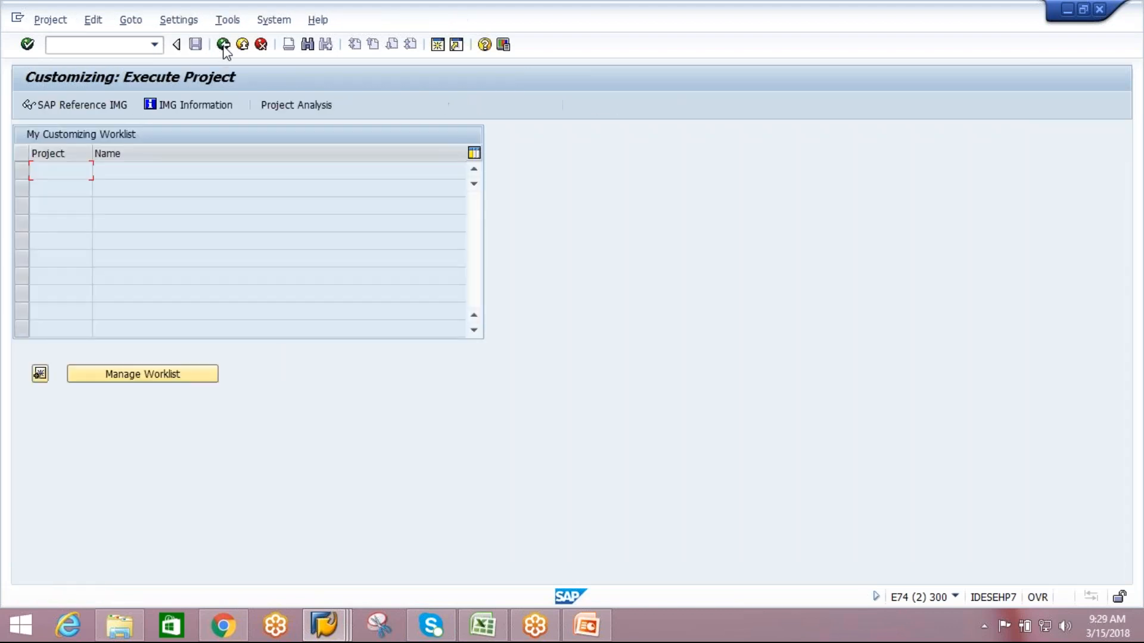
Try to open Define Packaging Specification Group under Extended Warehouse Management Master Data in the SAP Reference IMG, declining to display locked data.
{"action": "left_click", "coordinate": [85, 110]}
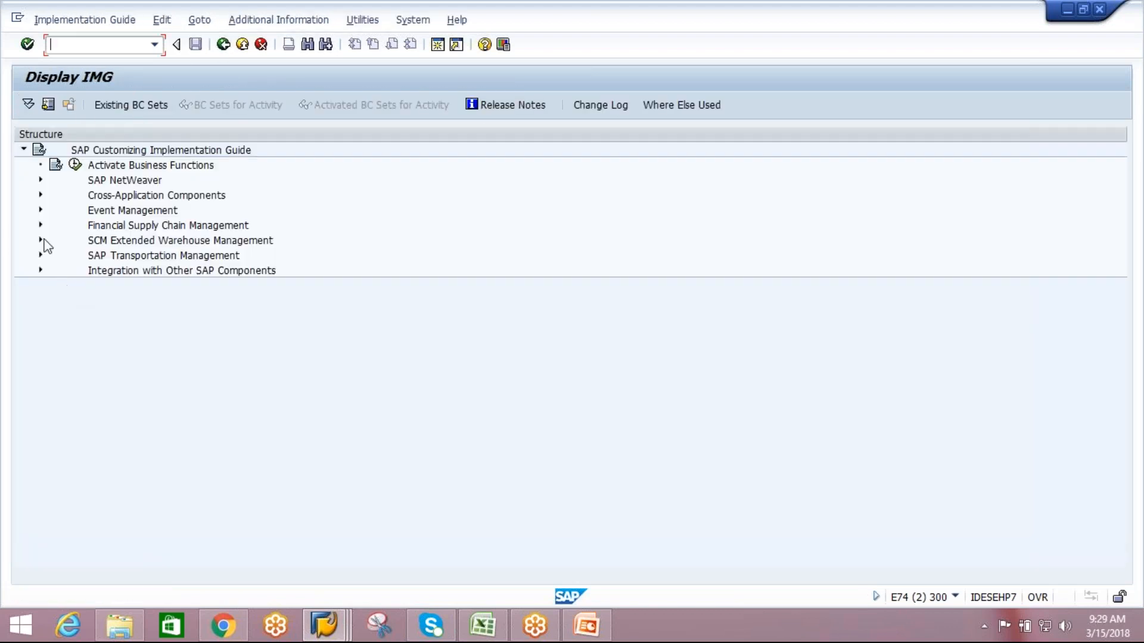
{"action": "left_click", "coordinate": [41, 240]}
{"action": "left_click", "coordinate": [58, 256]}
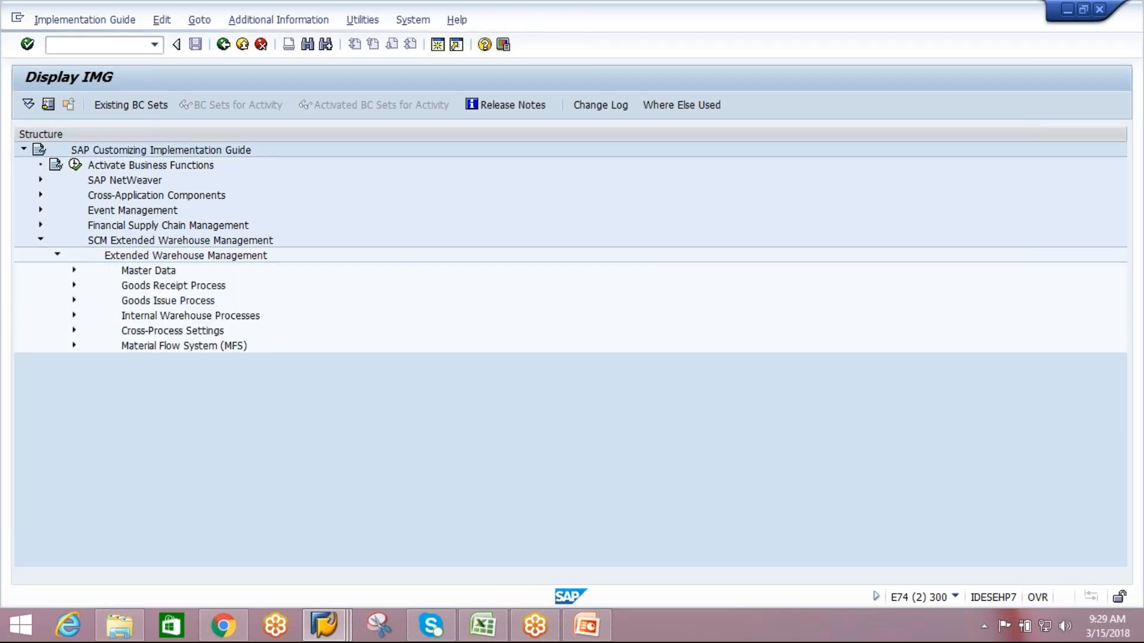
{"action": "left_click", "coordinate": [74, 270]}
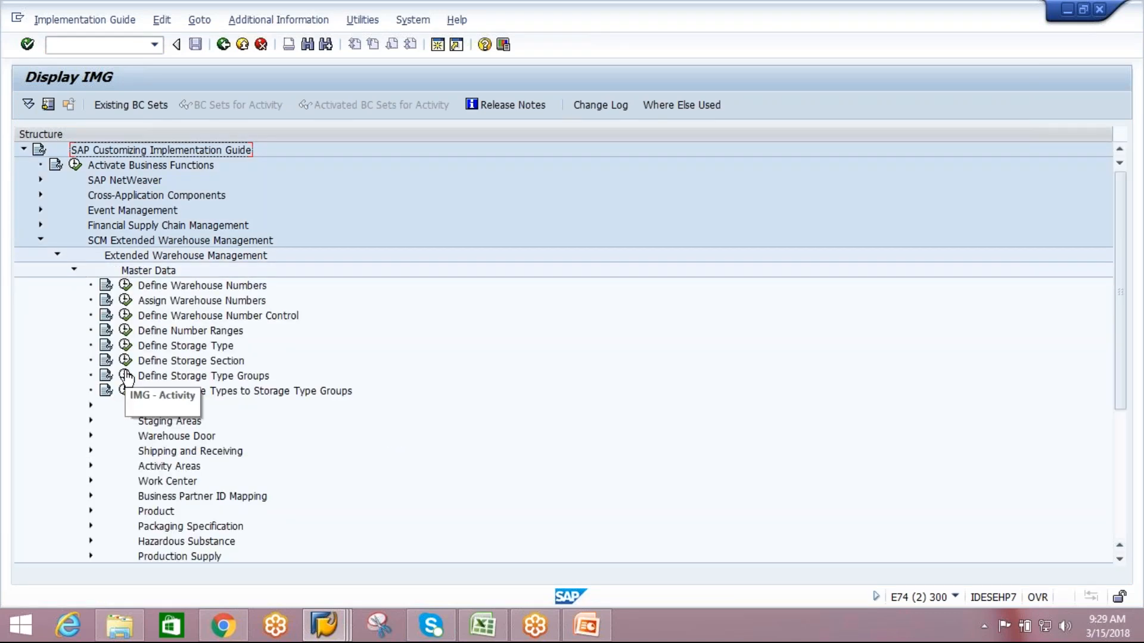
{"action": "left_click", "coordinate": [92, 527]}
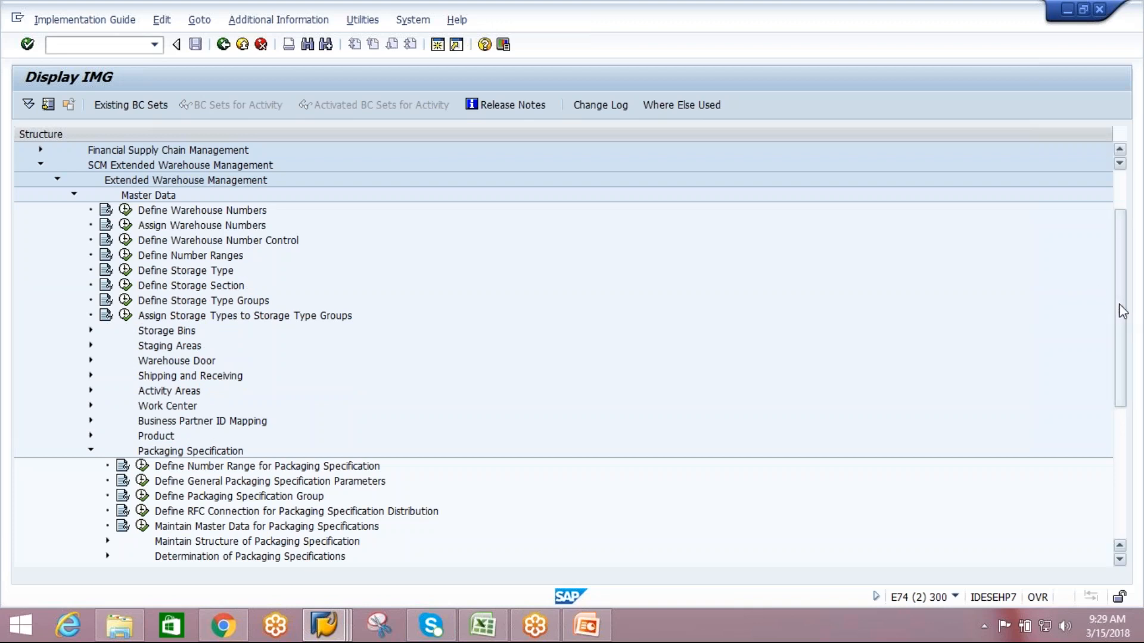
{"action": "left_click_drag", "start_coordinate": [1119, 307], "coordinate": [1120, 396]}
{"action": "left_click", "coordinate": [275, 291]}
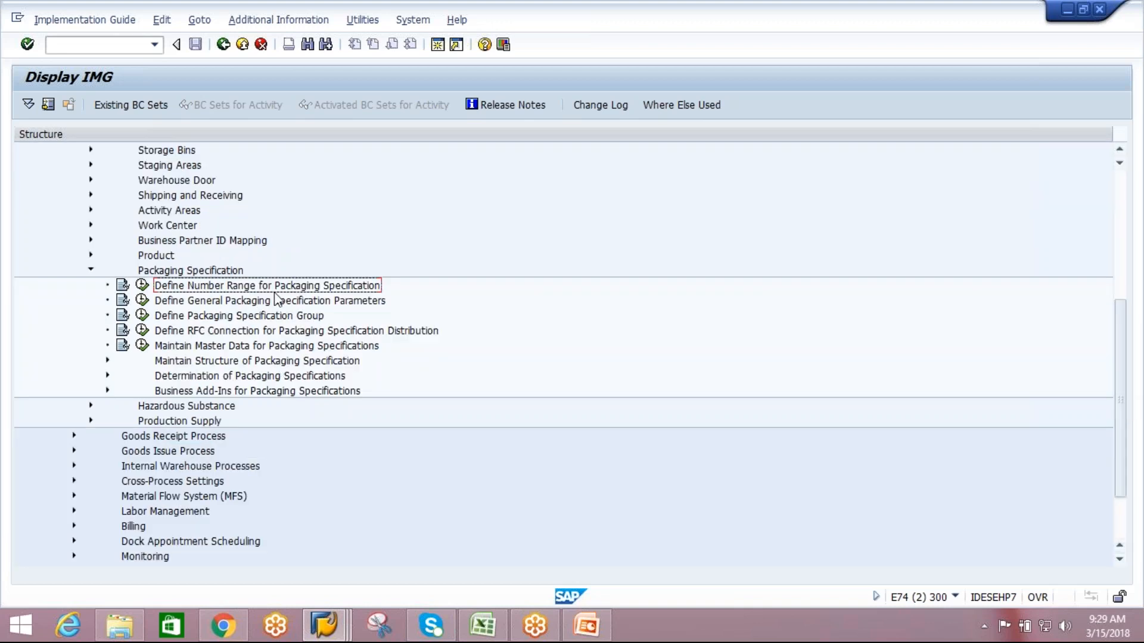
{"action": "left_click", "coordinate": [269, 317]}
{"action": "left_click", "coordinate": [142, 315]}
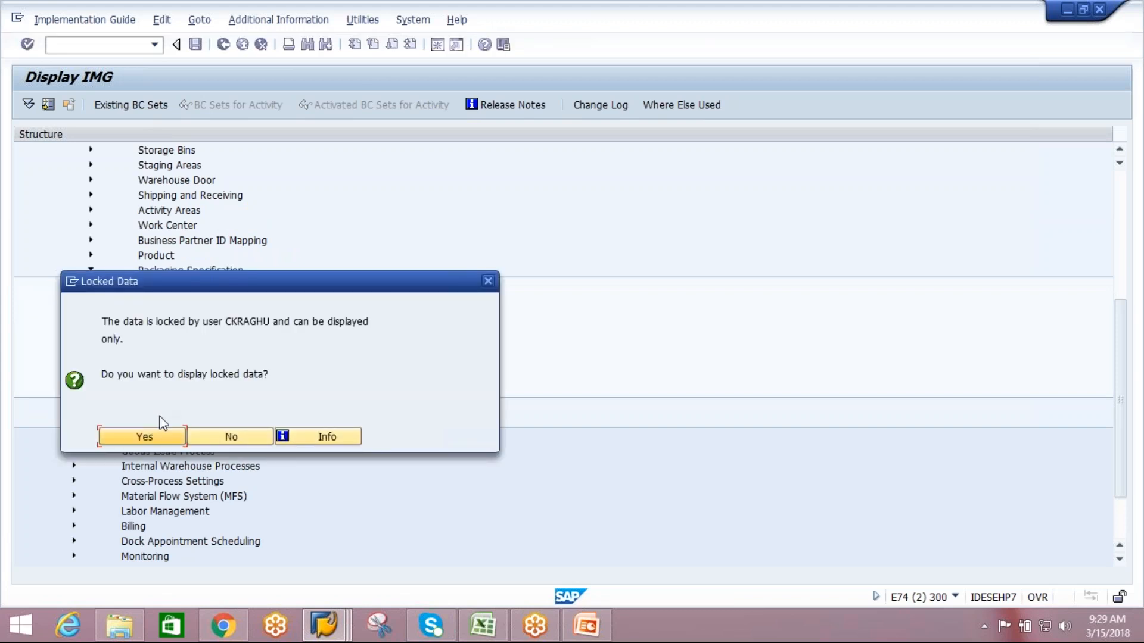
{"action": "left_click", "coordinate": [215, 436]}
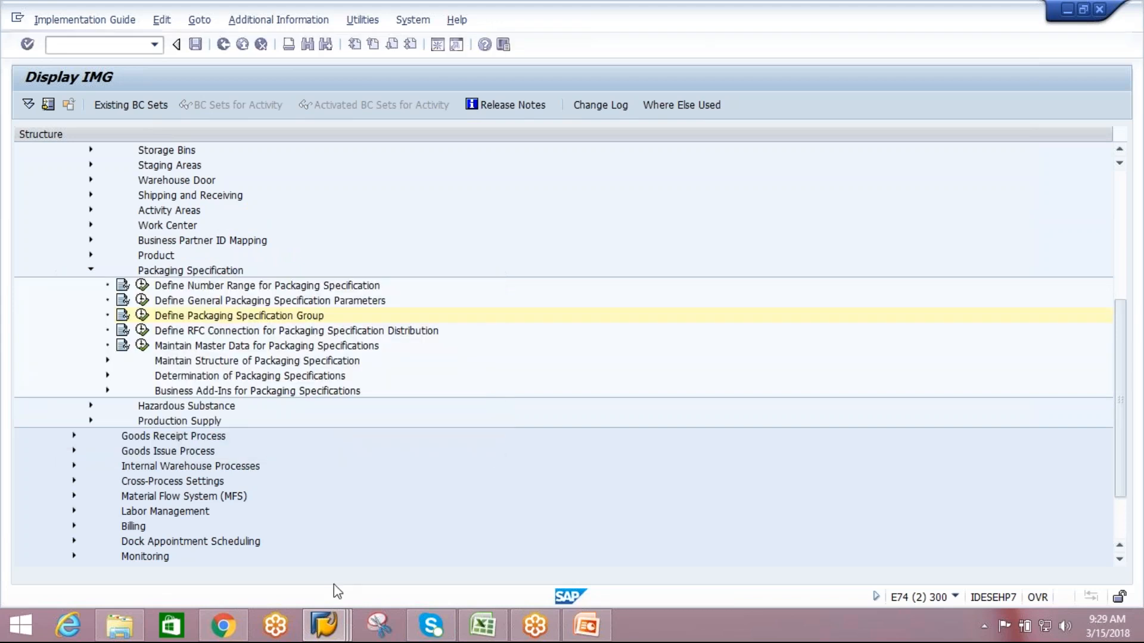
Switch to the other SAP session, save the packaging specification group AIPL with its level set left blank, and return to the IMG structure.
{"action": "mouse_move", "coordinate": [324, 625]}
{"action": "left_click", "coordinate": [373, 538]}
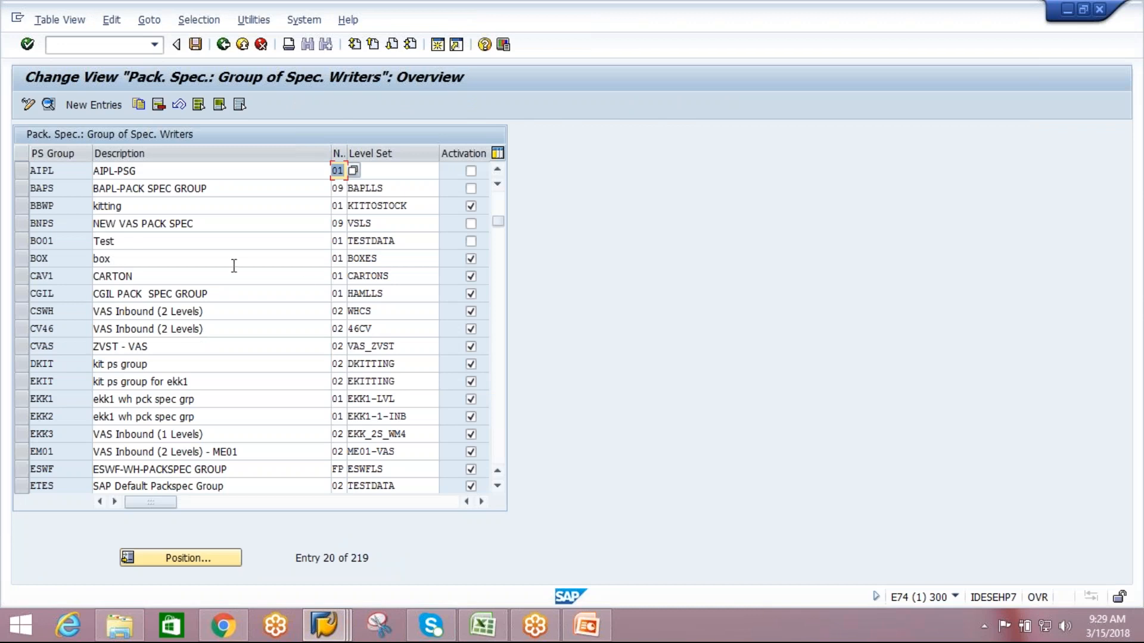
{"action": "left_click", "coordinate": [388, 172]}
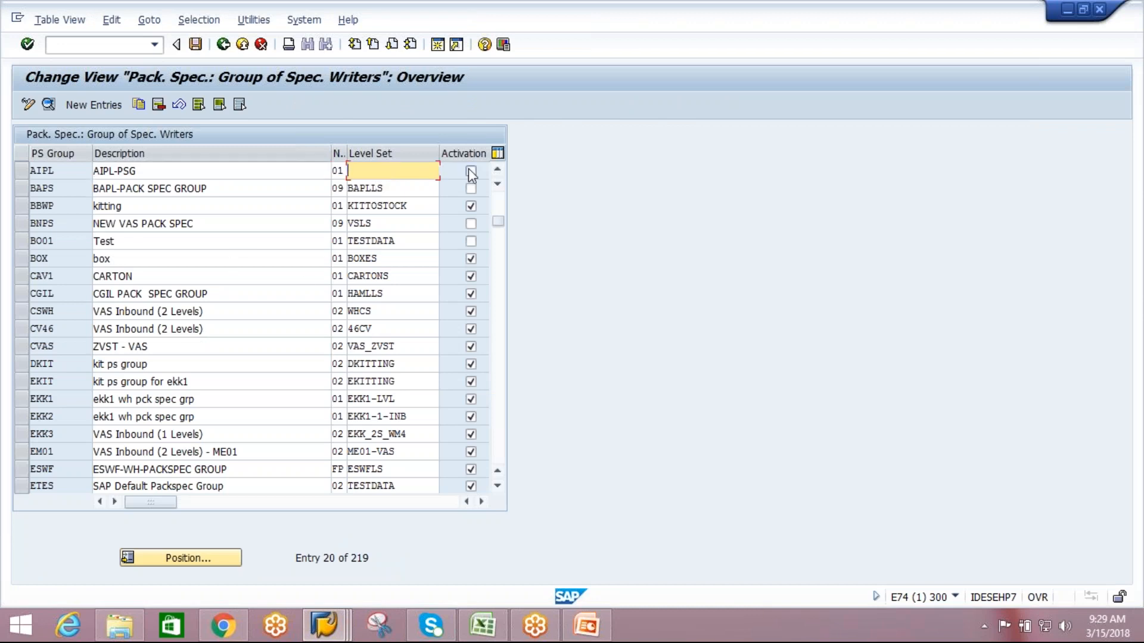
{"action": "left_click", "coordinate": [197, 45]}
{"action": "left_click", "coordinate": [224, 45]}
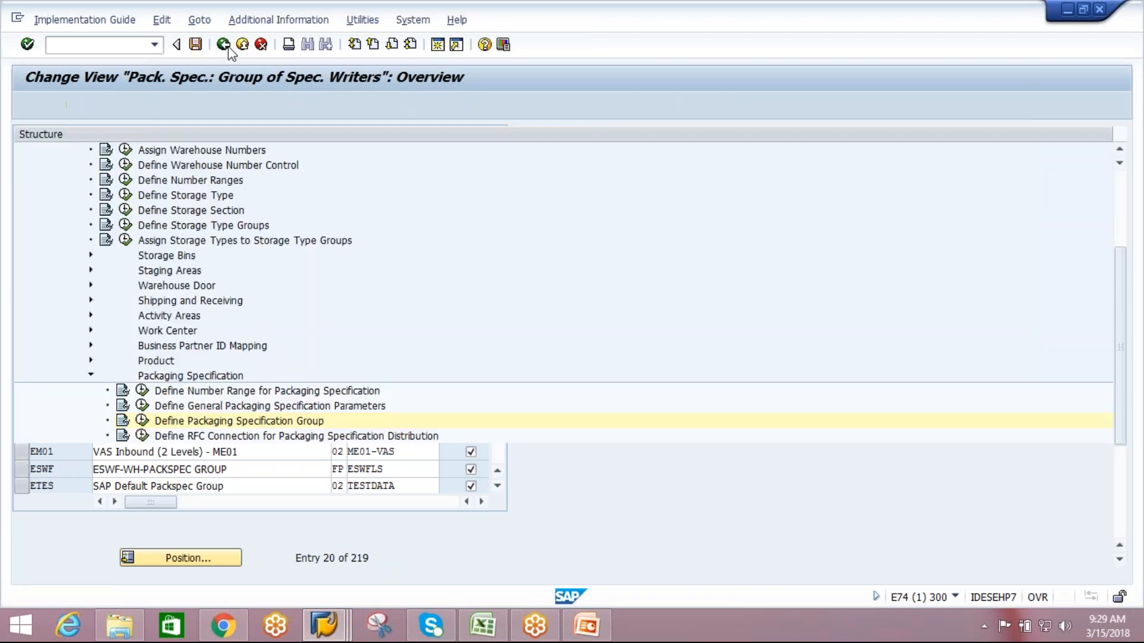
Display the Define RFC Connection for Packaging Specification Distribution activity and return to the IMG structure.
{"action": "left_click", "coordinate": [296, 438]}
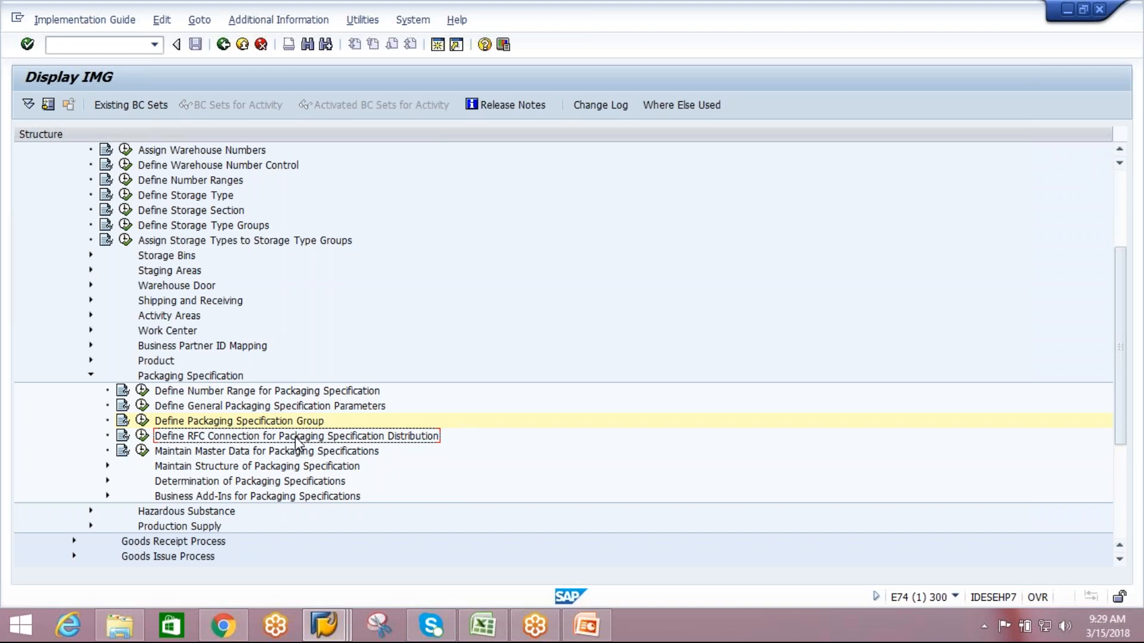
{"action": "left_click", "coordinate": [142, 436]}
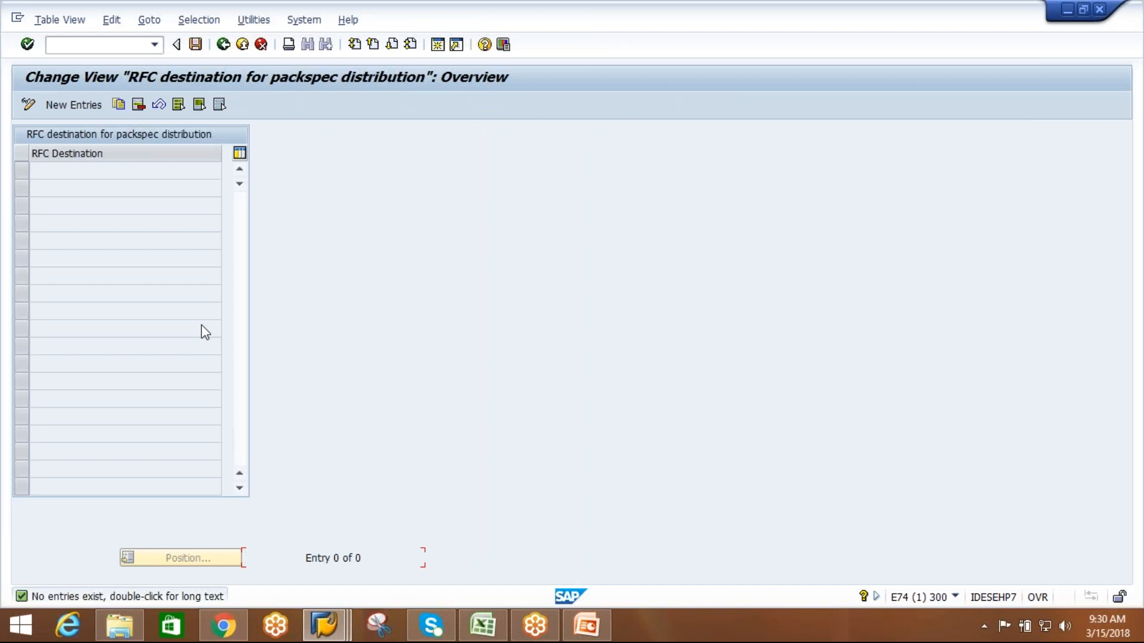
{"action": "left_click", "coordinate": [225, 48]}
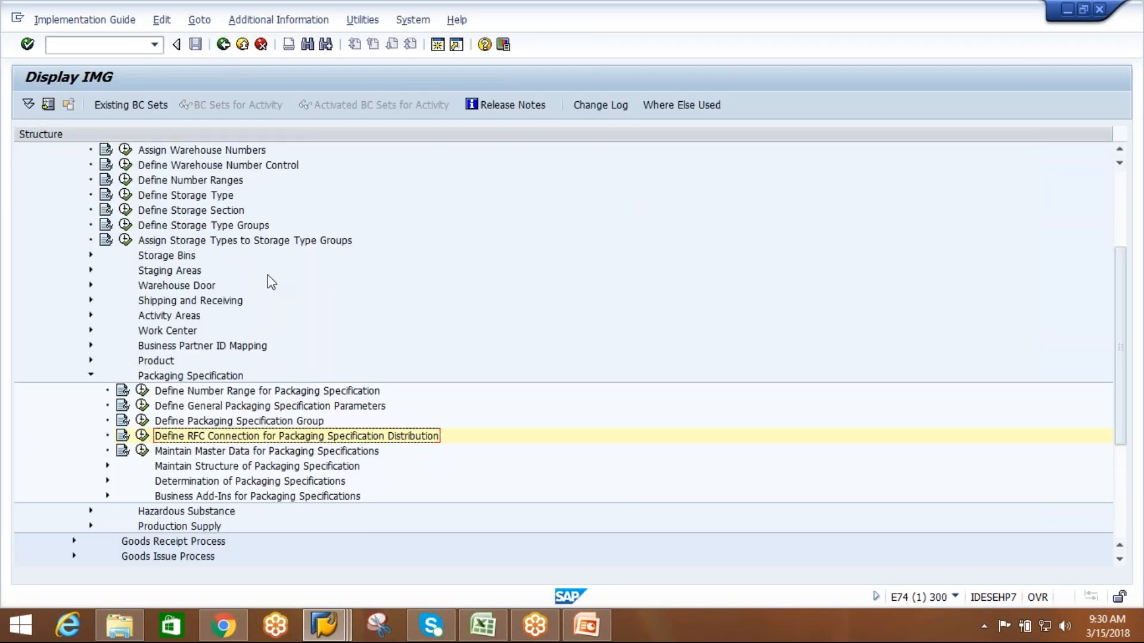
Display the level sets in Maintain Master Data for Packaging Specifications and return to the IMG structure.
{"action": "left_click", "coordinate": [280, 456]}
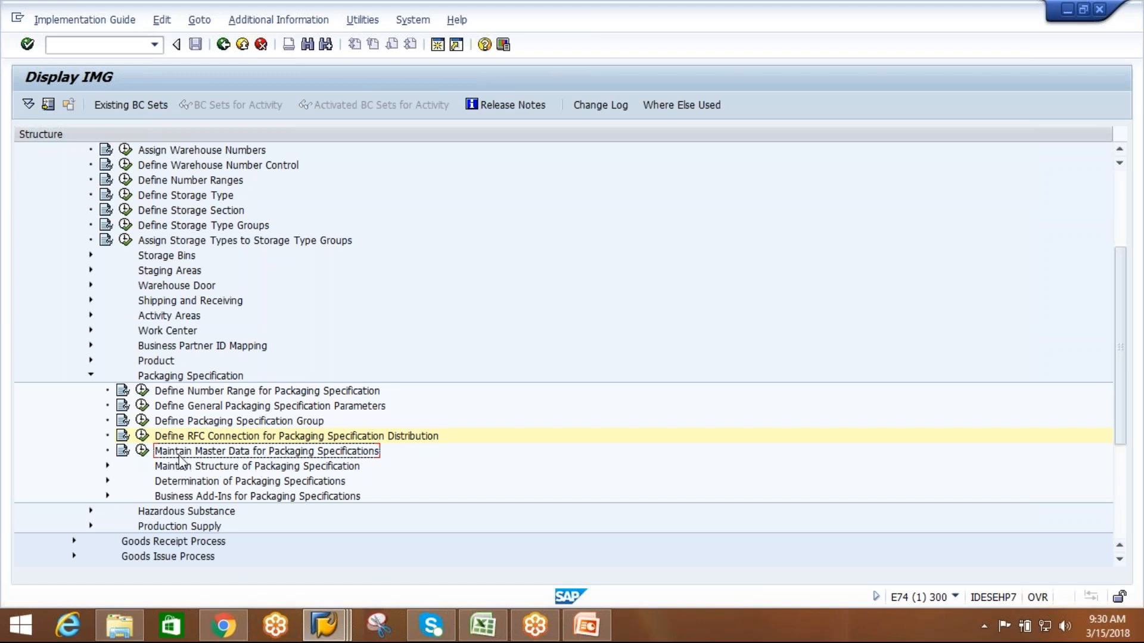
{"action": "left_click", "coordinate": [142, 451]}
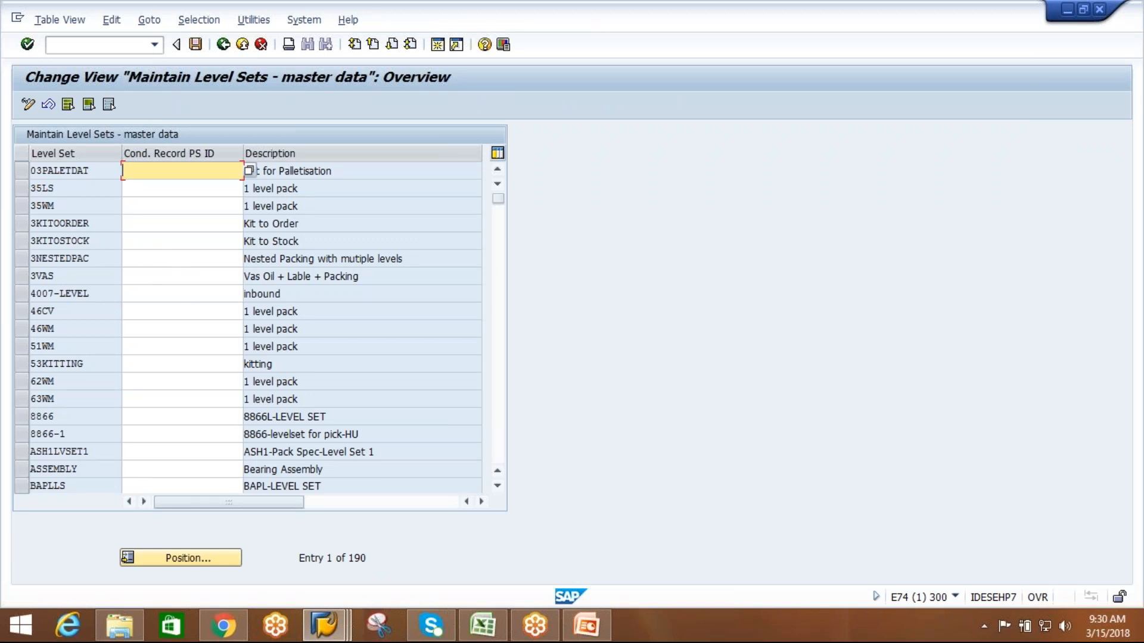
{"action": "left_click", "coordinate": [224, 44]}
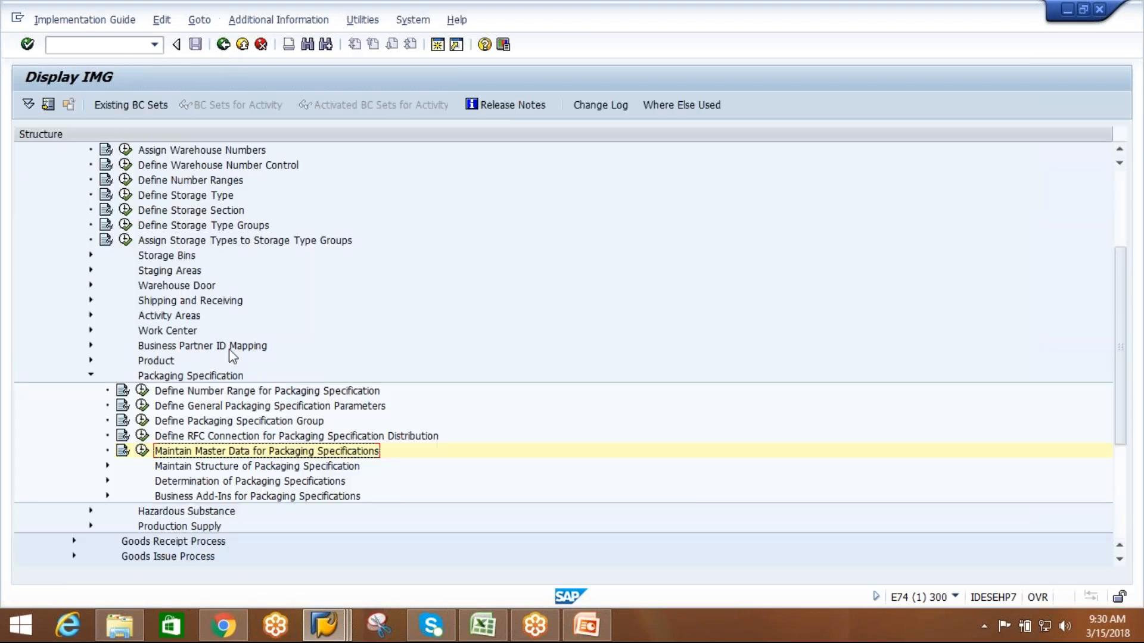
Expand Maintain Structure of Packaging Specification and consult the Packaging Specification Structure slide in PowerPoint before returning to SAP.
{"action": "left_click", "coordinate": [205, 467]}
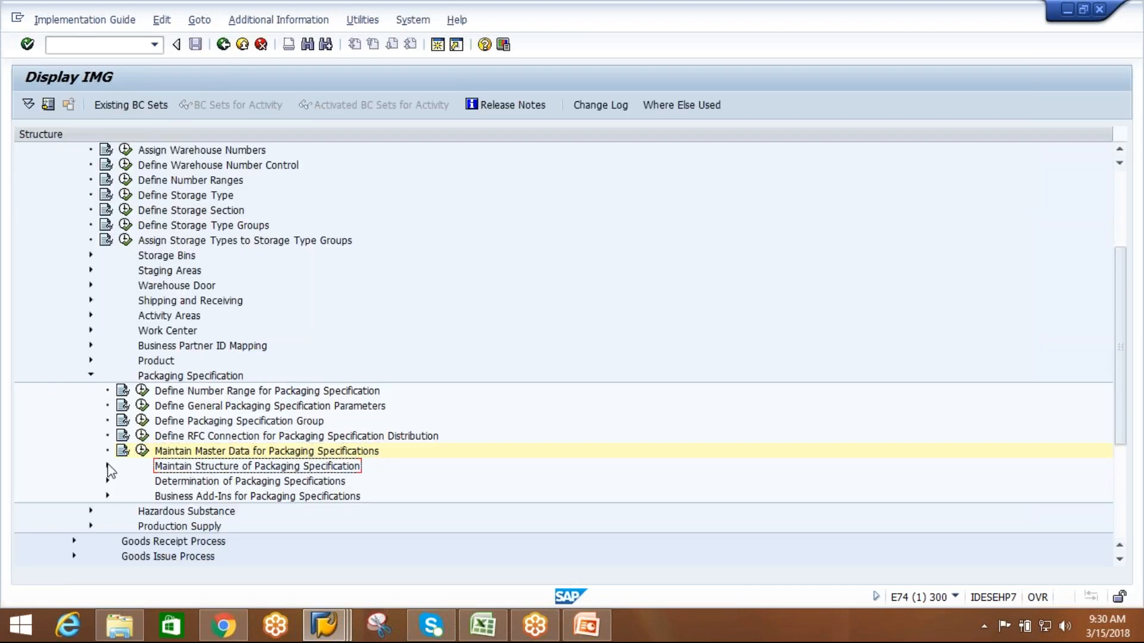
{"action": "left_click", "coordinate": [107, 467]}
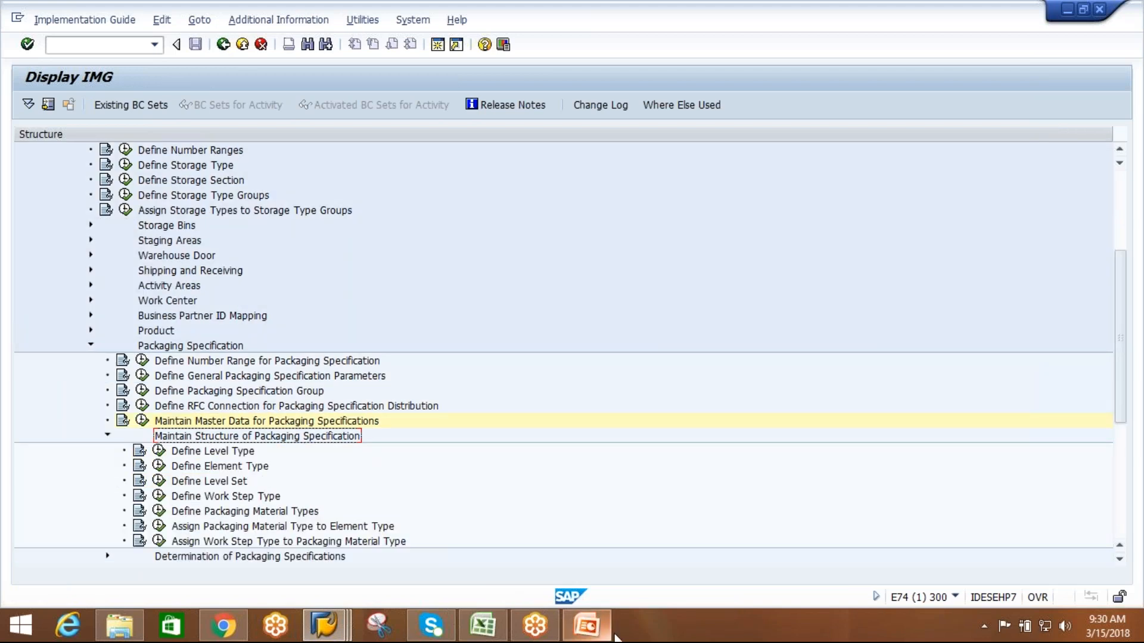
{"action": "left_click", "coordinate": [586, 625]}
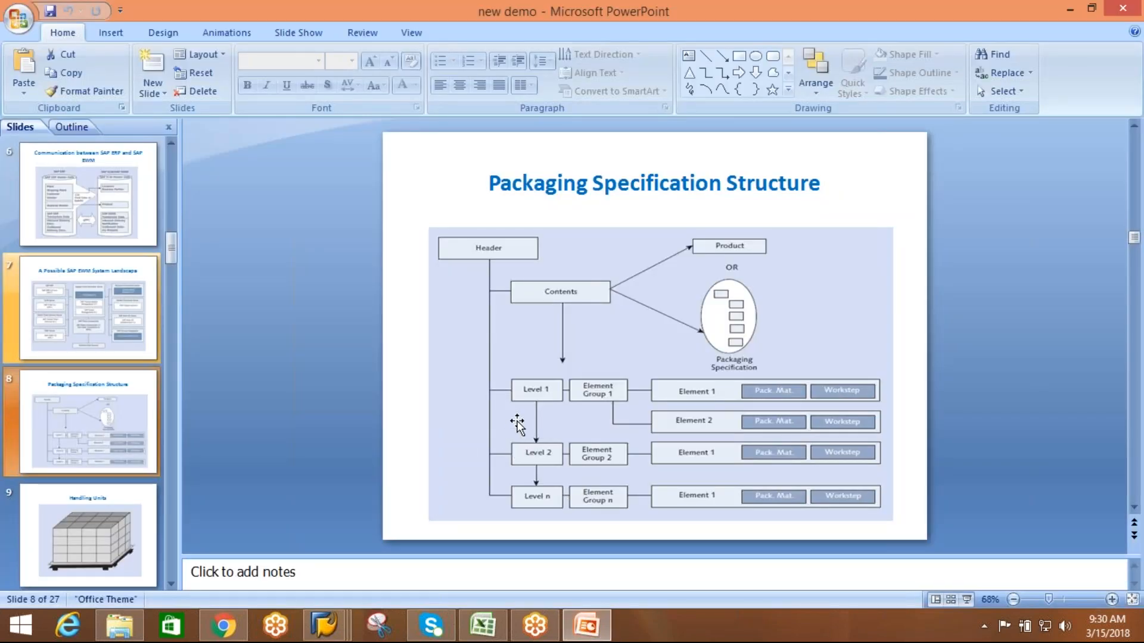
{"action": "key", "text": "alt+Tab"}
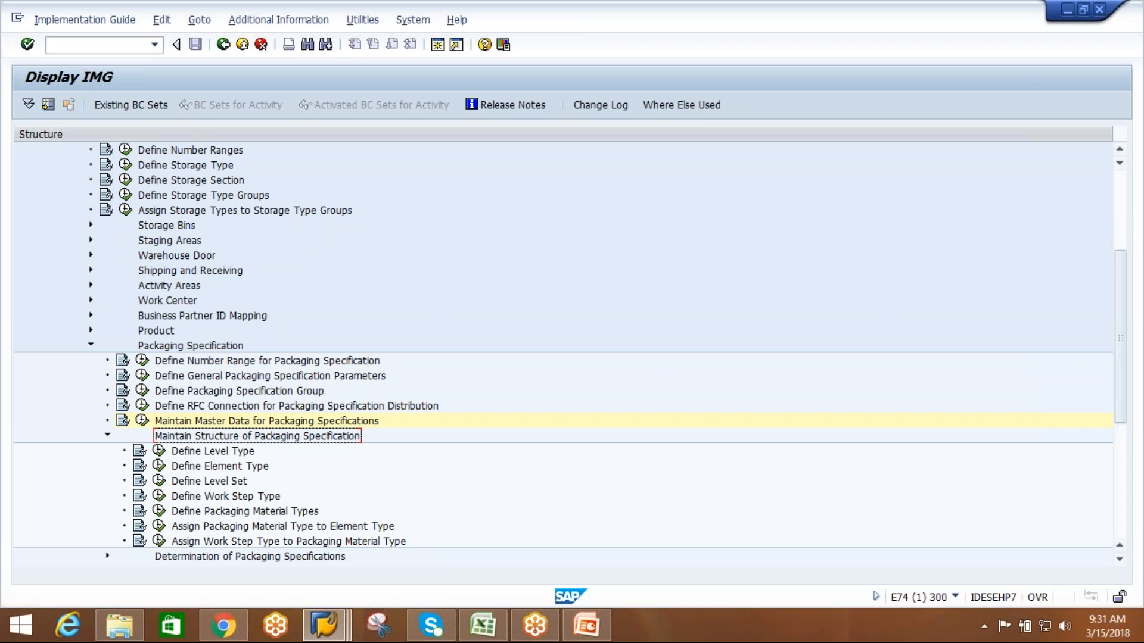
Start a new entry in Define Level Type with level type AIL1 and description AIPL-LEVEL1.
{"action": "left_click", "coordinate": [243, 457]}
{"action": "left_click", "coordinate": [261, 437]}
{"action": "left_click", "coordinate": [159, 451]}
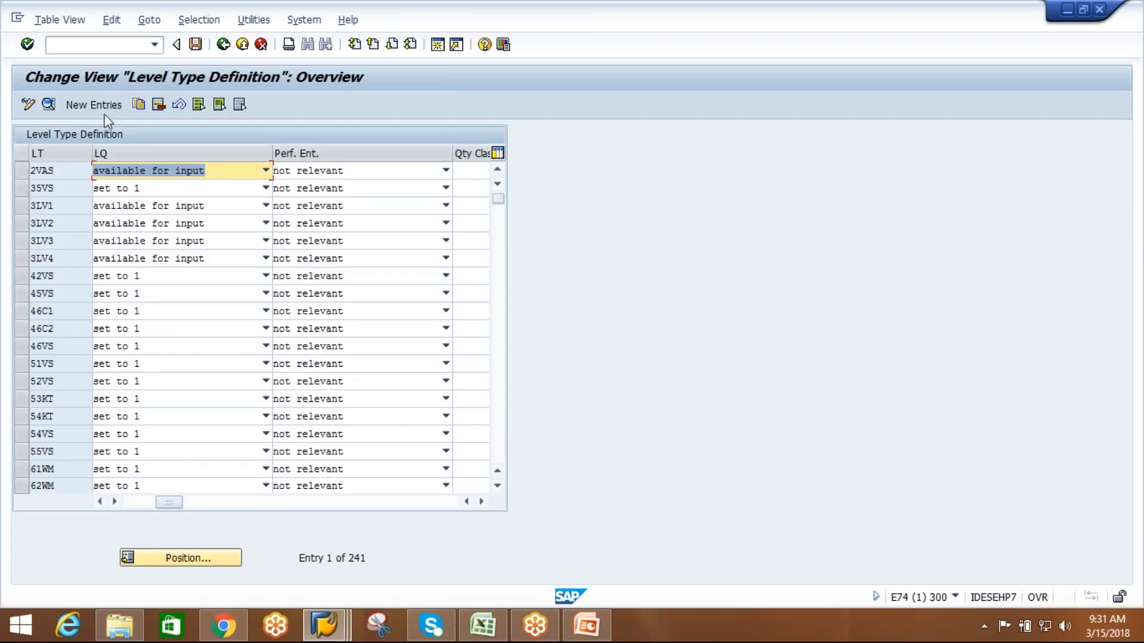
{"action": "left_click", "coordinate": [99, 109]}
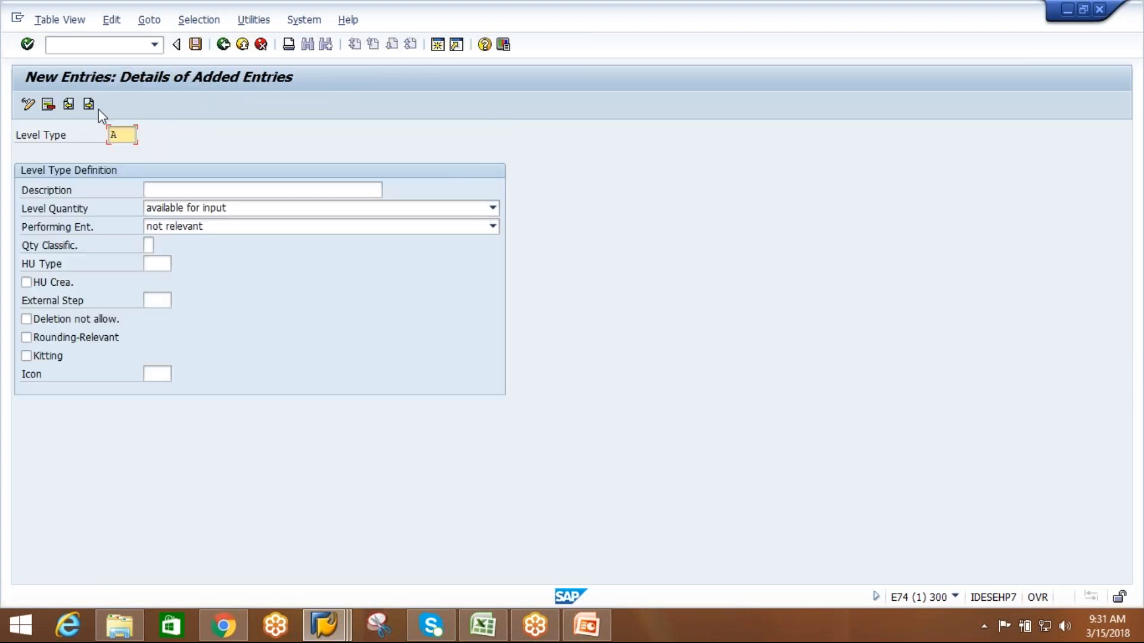
{"action": "type", "text": "AIL1"}
{"action": "left_click", "coordinate": [196, 187]}
{"action": "type", "text": "AIPL-LEVEL1"}
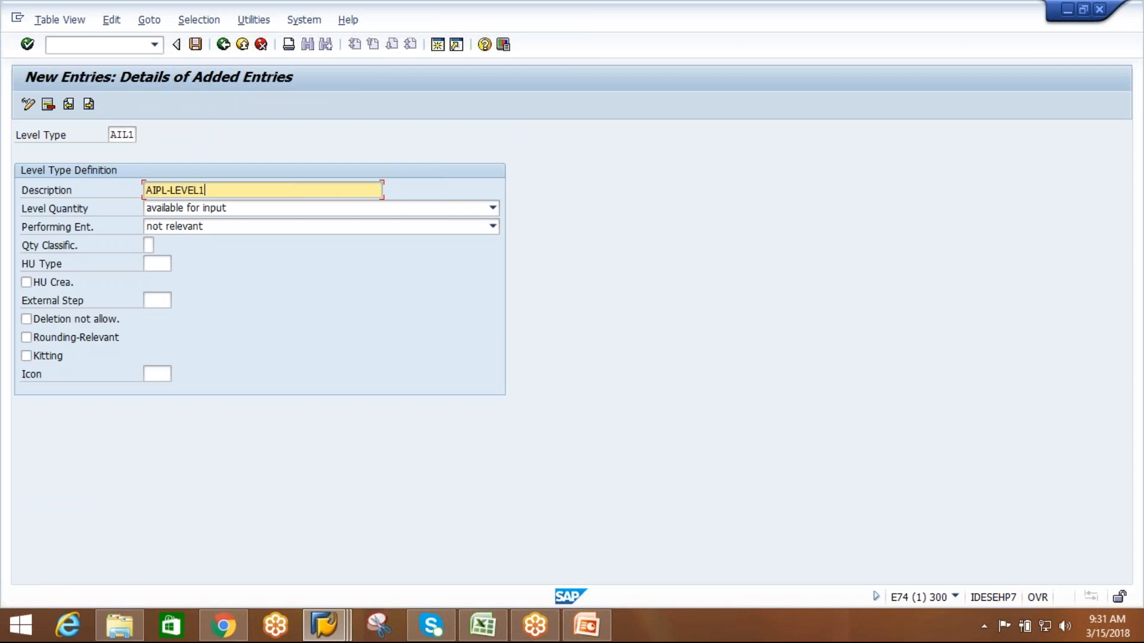
Examine the level quantity, performing entity and quantity classification choices for level type AIL1, keeping available for input and not relevant.
{"action": "left_click", "coordinate": [287, 209]}
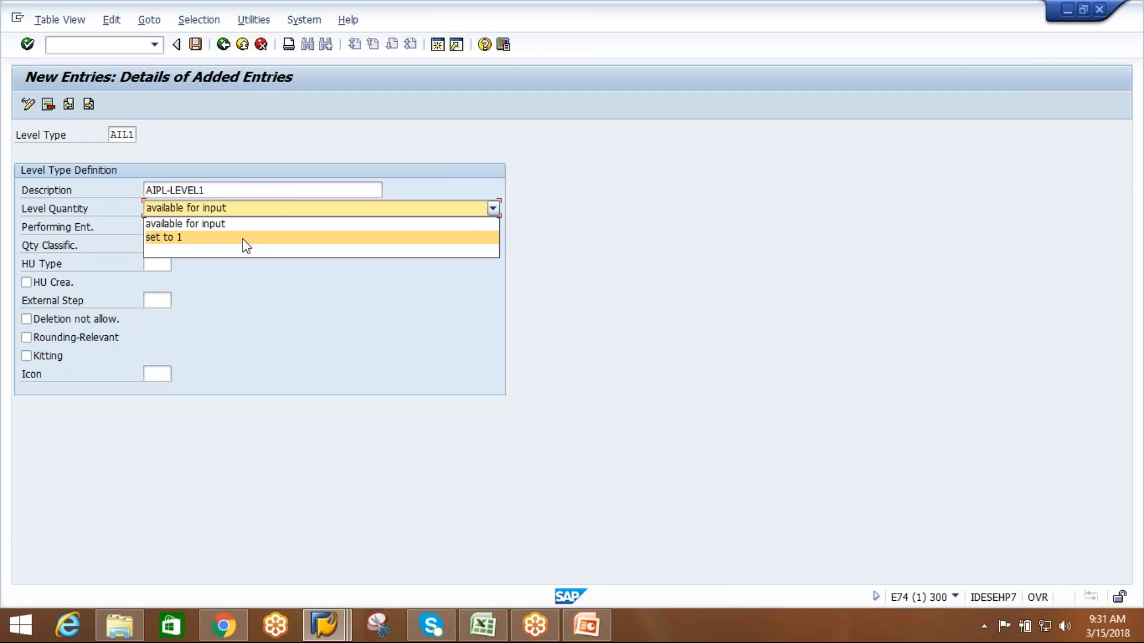
{"action": "left_click", "coordinate": [276, 294]}
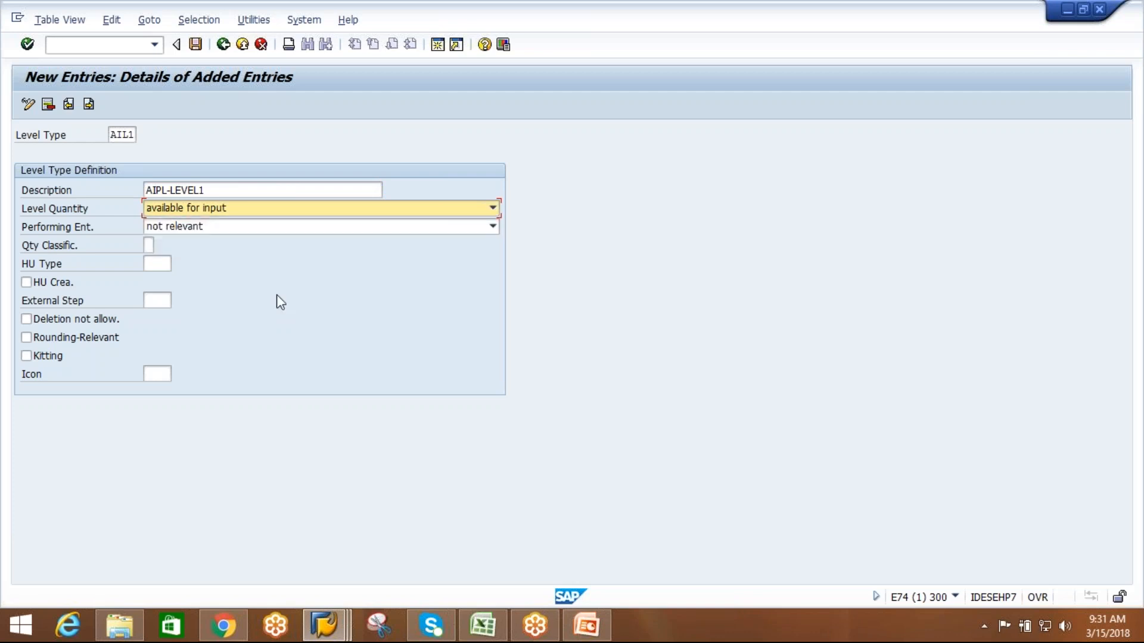
{"action": "left_click", "coordinate": [291, 227]}
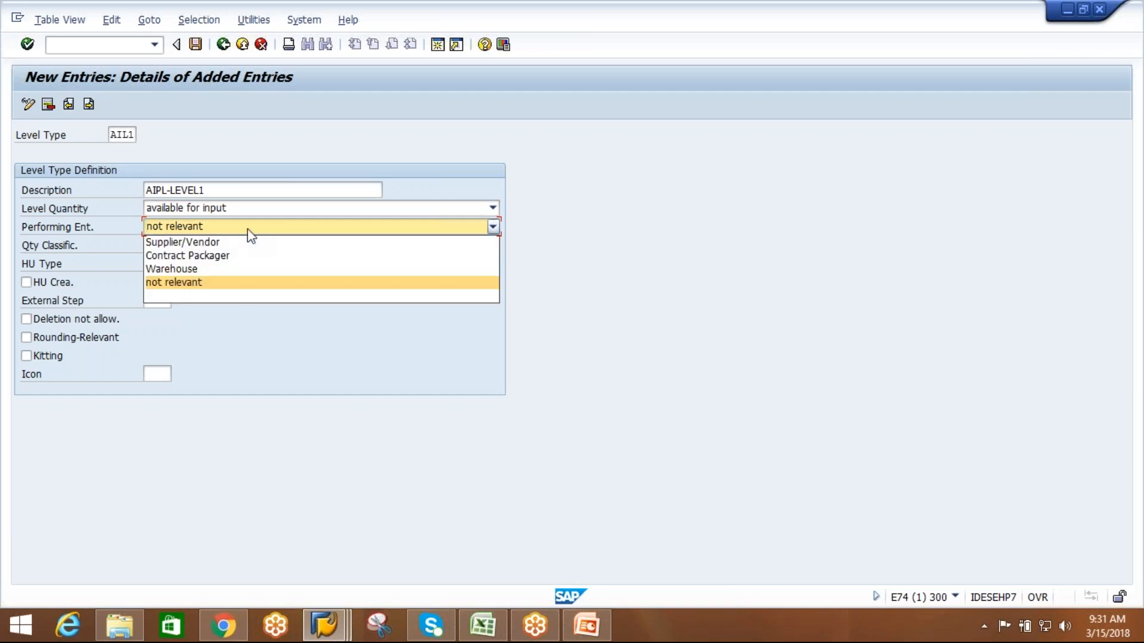
{"action": "left_click", "coordinate": [229, 283]}
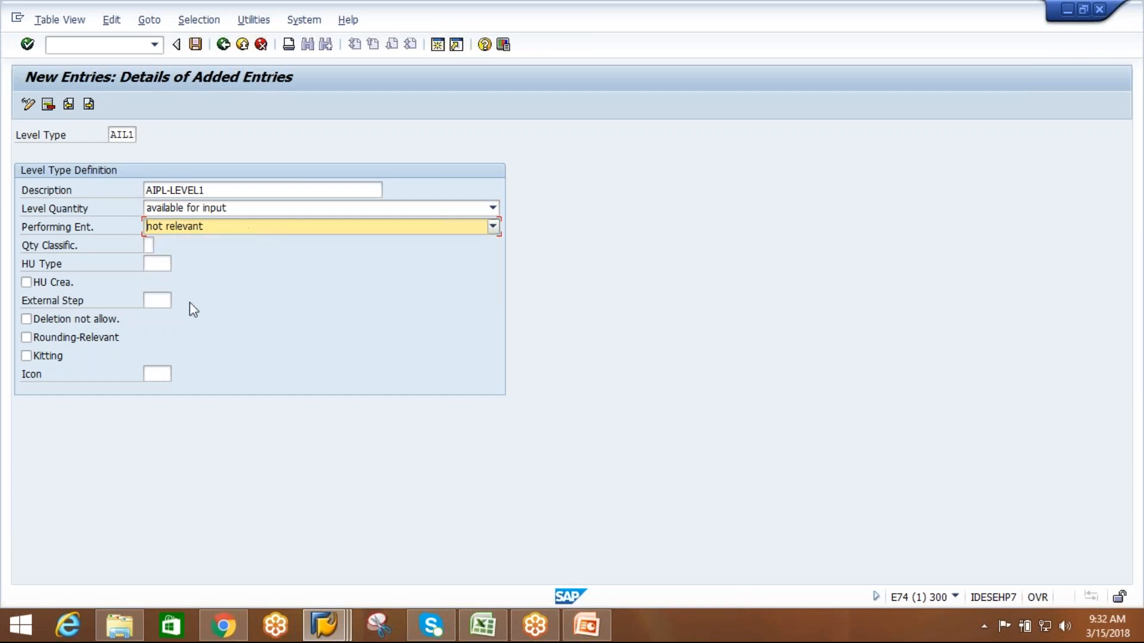
{"action": "left_click", "coordinate": [150, 248]}
{"action": "left_click", "coordinate": [159, 247]}
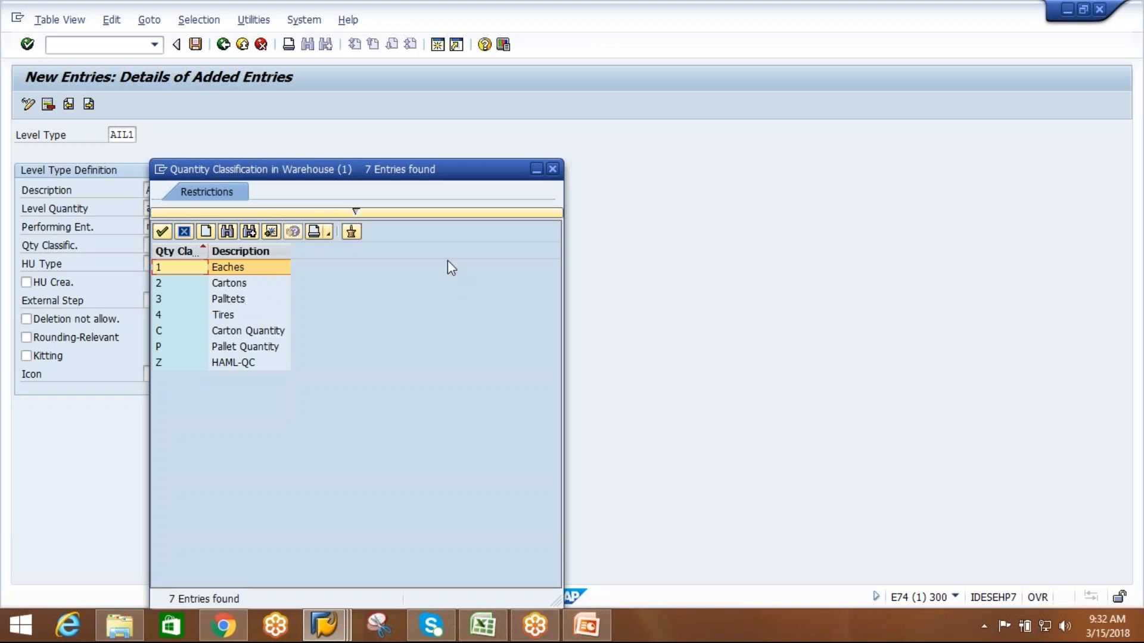
{"action": "left_click", "coordinate": [552, 169]}
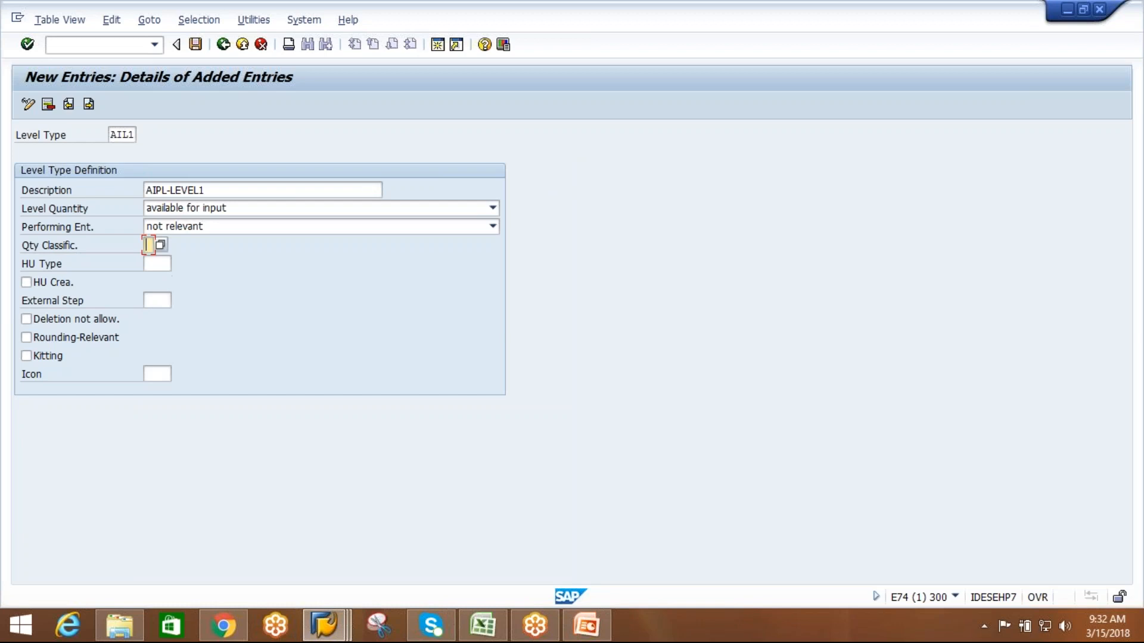
Mark level type AIL1 as deletion not allowed with icon ICON_YELLOW_LIGHT, and save it in customizing request E74K901147.
{"action": "left_click", "coordinate": [158, 264]}
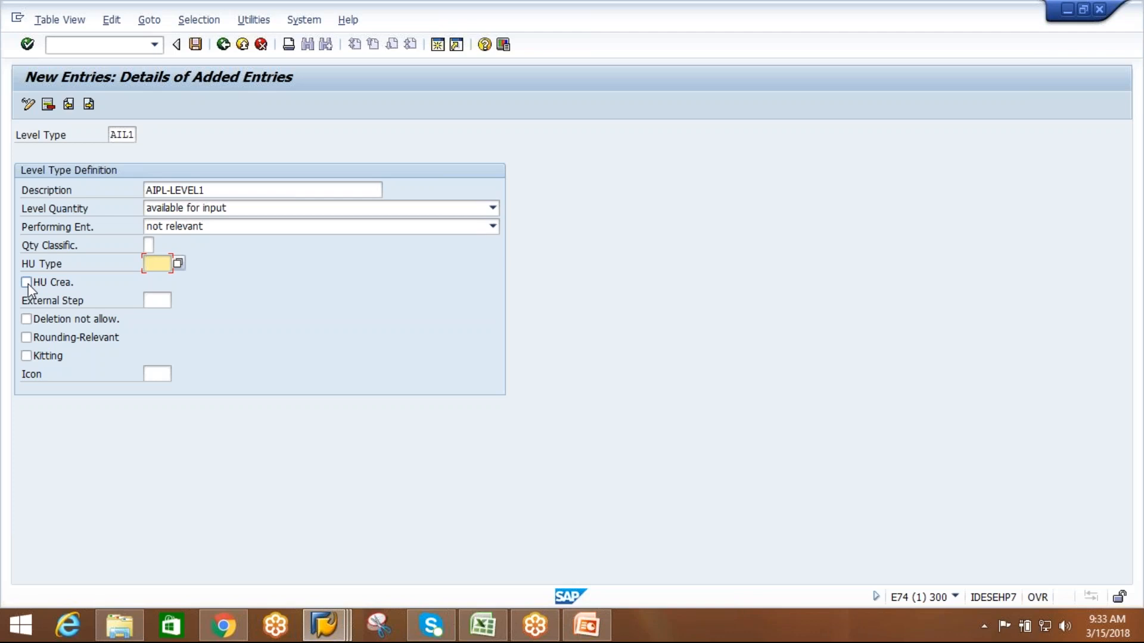
{"action": "left_click", "coordinate": [159, 303]}
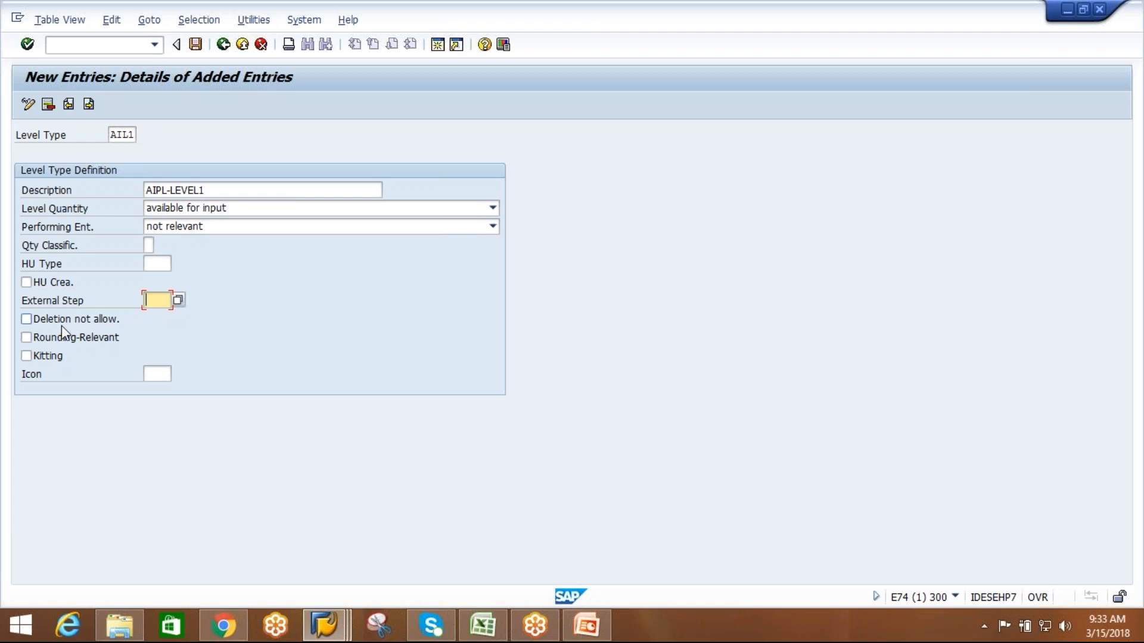
{"action": "left_click", "coordinate": [25, 320]}
{"action": "left_click", "coordinate": [156, 373]}
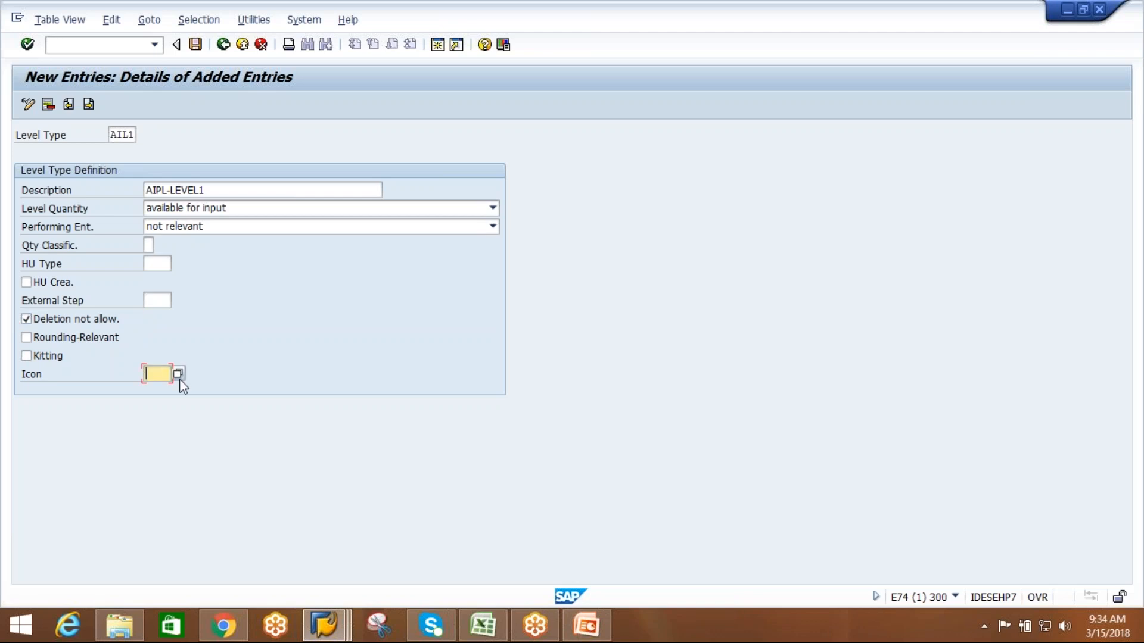
{"action": "left_click", "coordinate": [178, 374]}
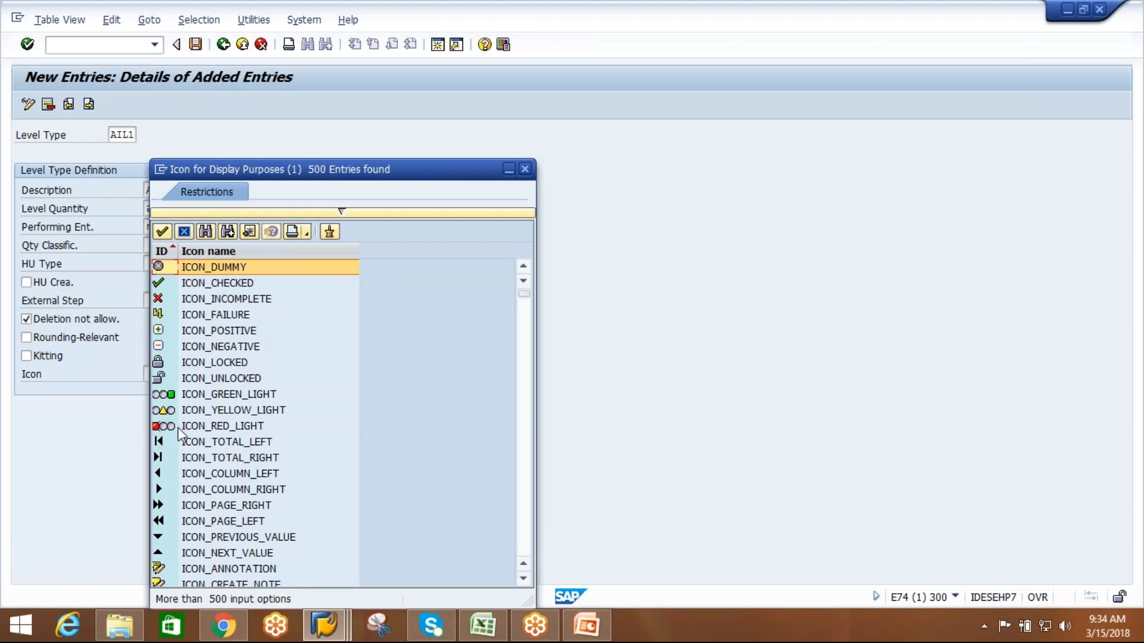
{"action": "double_click", "coordinate": [236, 409]}
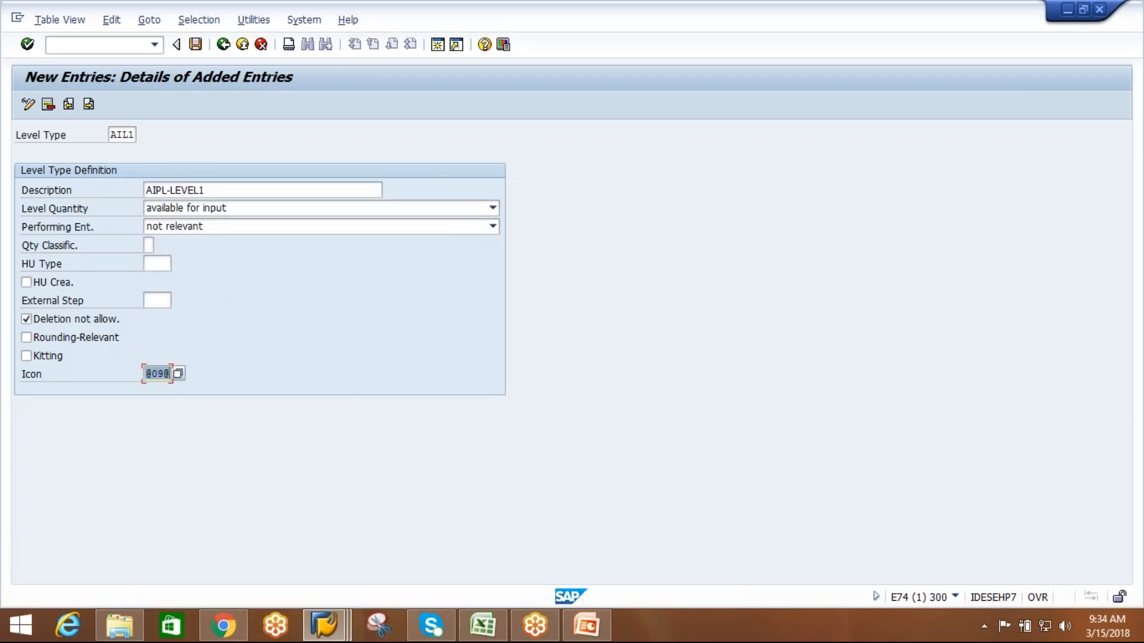
{"action": "left_click", "coordinate": [196, 45]}
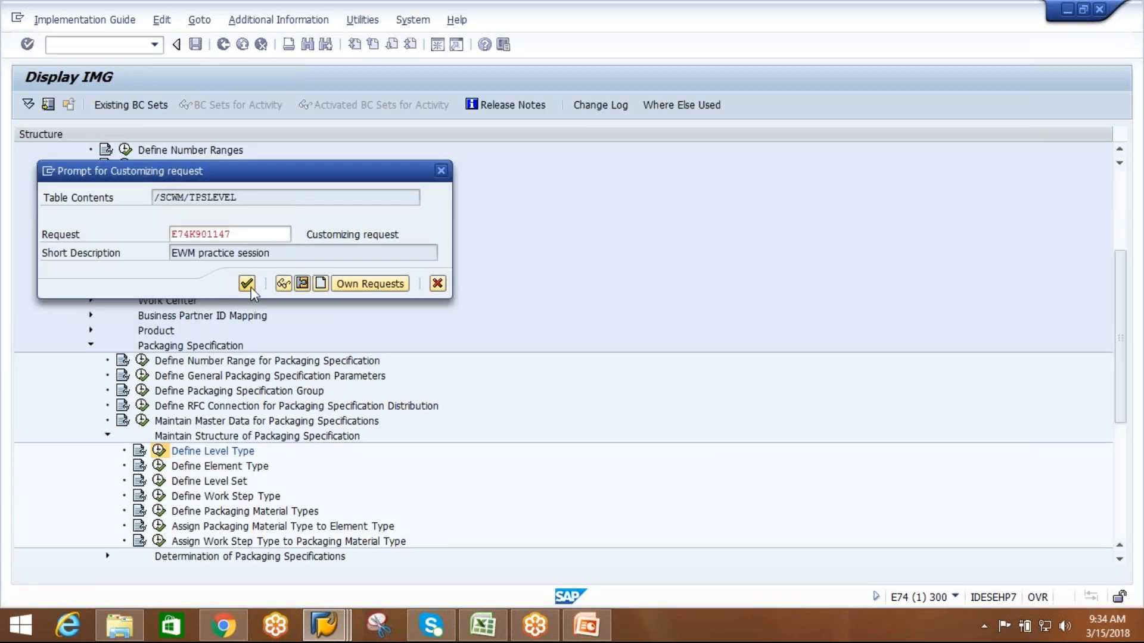
{"action": "left_click", "coordinate": [248, 284]}
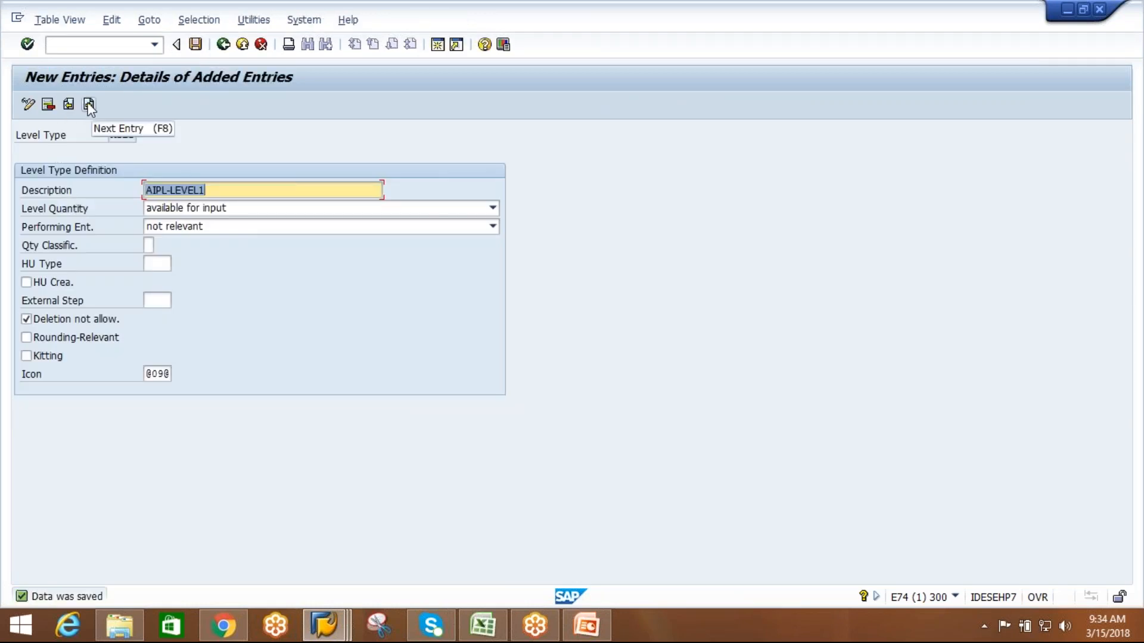
Start another level type entry with level type AIL2 and description AIPL-LEVEL2.
{"action": "left_click", "coordinate": [90, 107]}
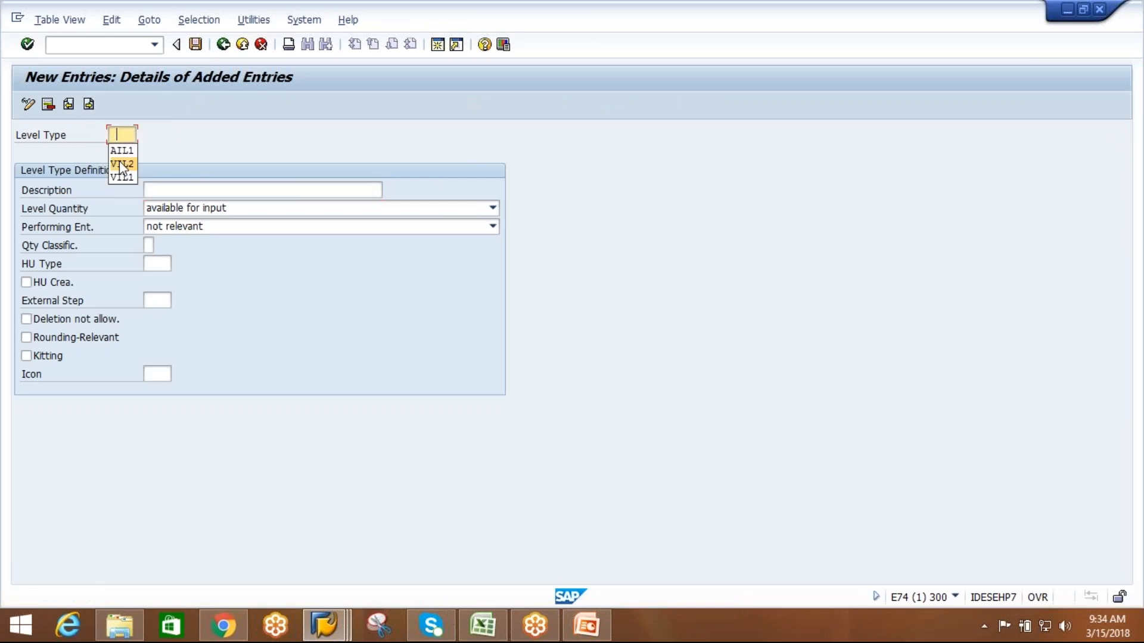
{"action": "left_click", "coordinate": [122, 151]}
{"action": "key", "text": "BackSpace"}
{"action": "type", "text": "2"}
{"action": "left_click", "coordinate": [211, 190]}
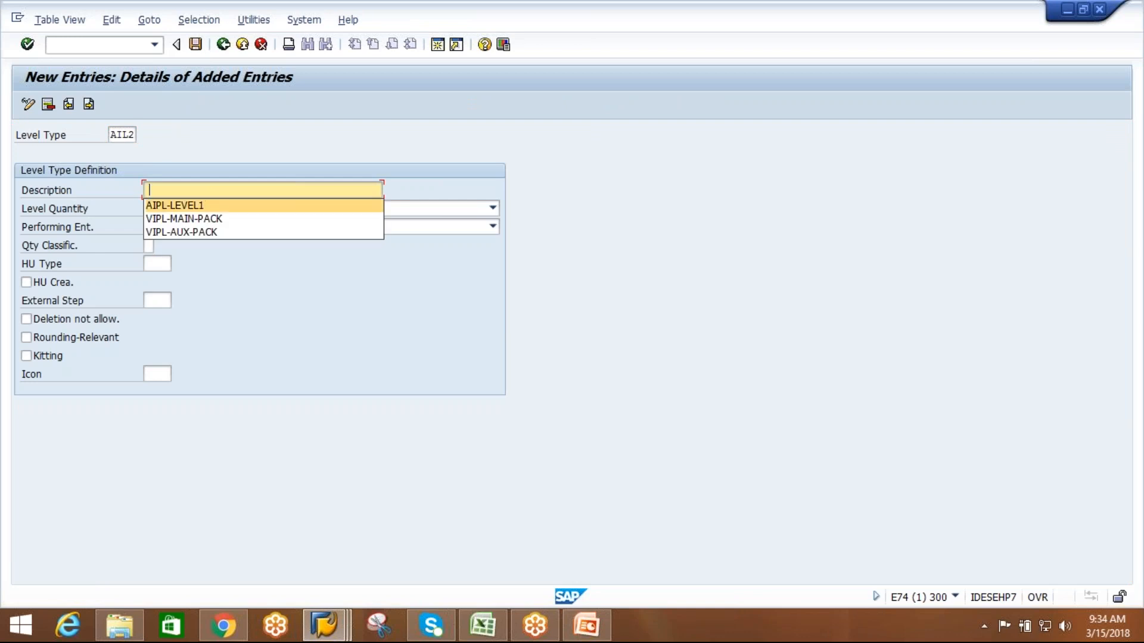
{"action": "left_click", "coordinate": [215, 208]}
{"action": "key", "text": "BackSpace"}
{"action": "type", "text": "2"}
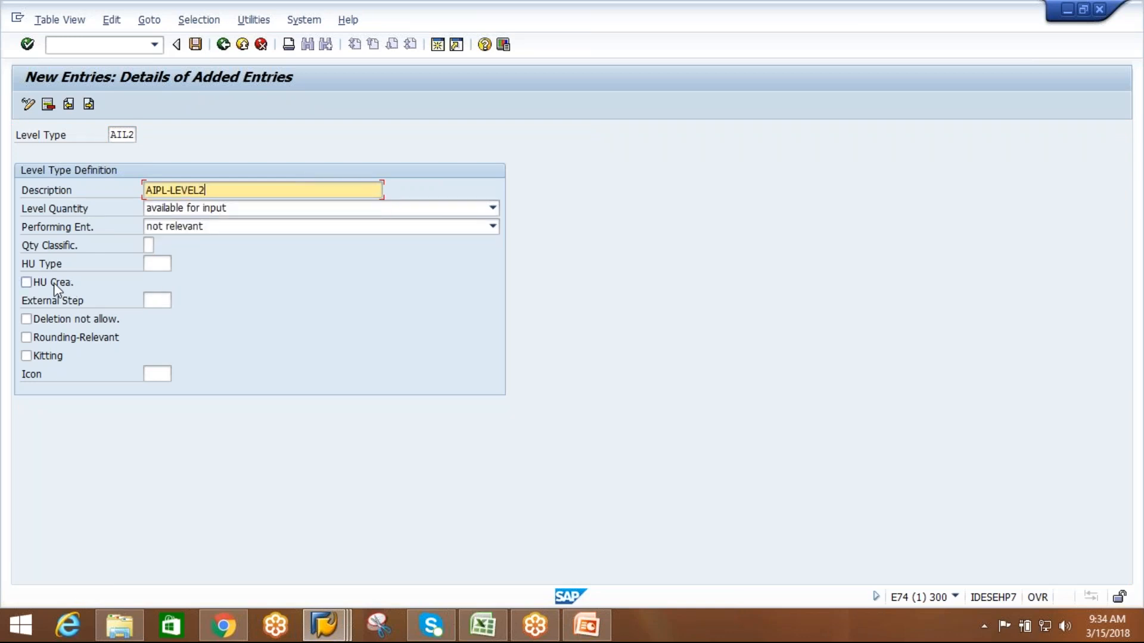
Save level type AIL2 with HU creation and deletion not allowed enabled and icon ICON_GREEN_LIGHT.
{"action": "left_click", "coordinate": [29, 285]}
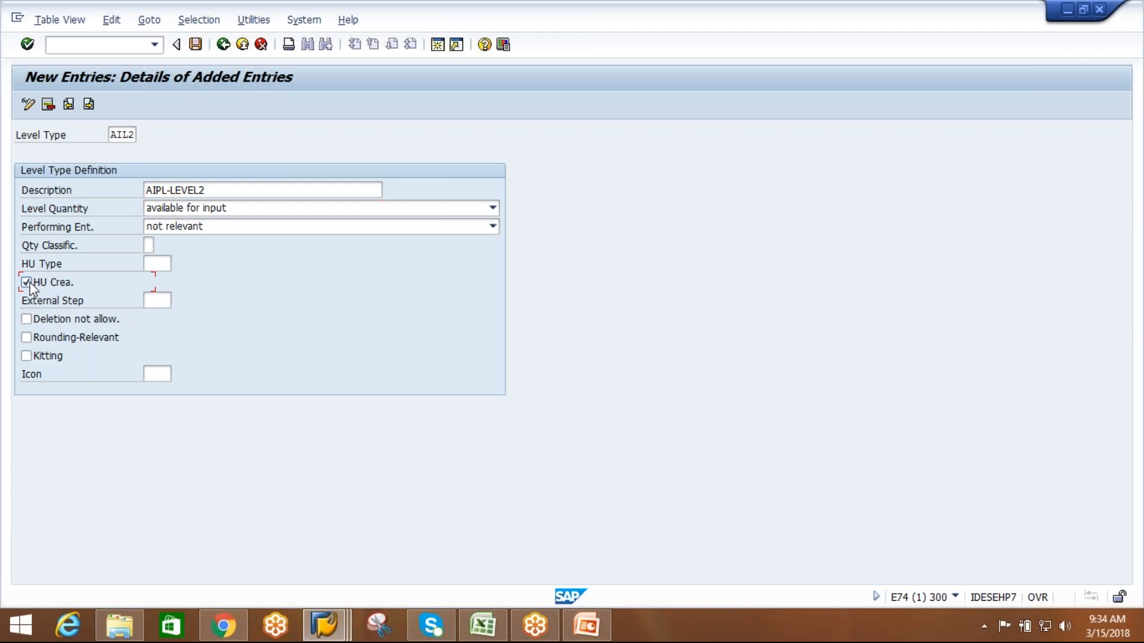
{"action": "left_click", "coordinate": [27, 320]}
{"action": "left_click", "coordinate": [157, 375]}
{"action": "left_click", "coordinate": [178, 374]}
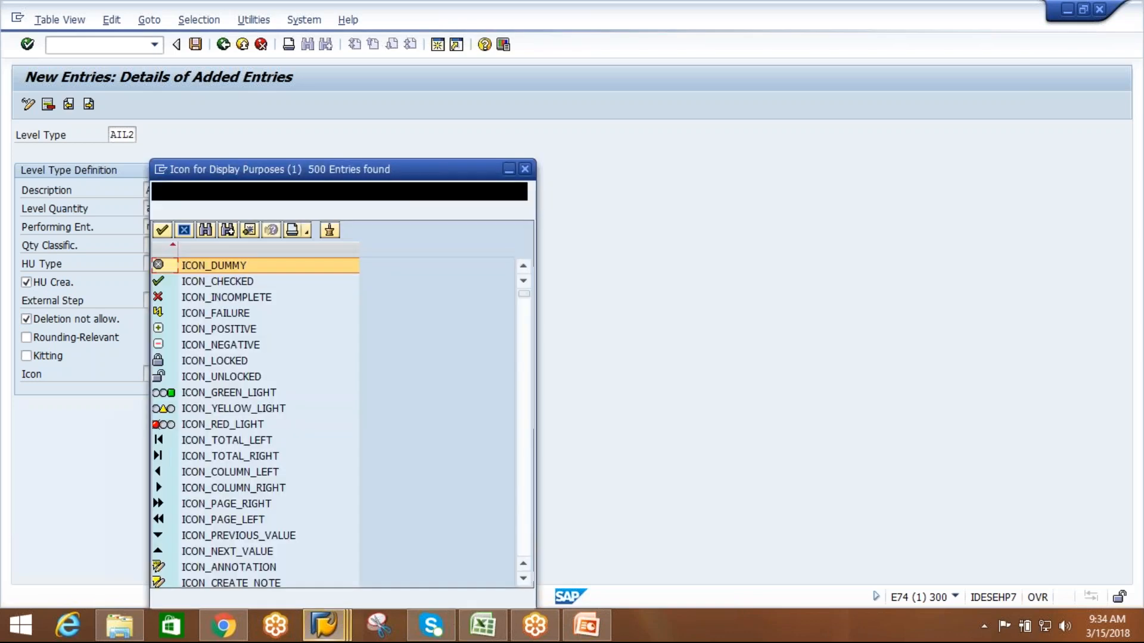
{"action": "double_click", "coordinate": [243, 395]}
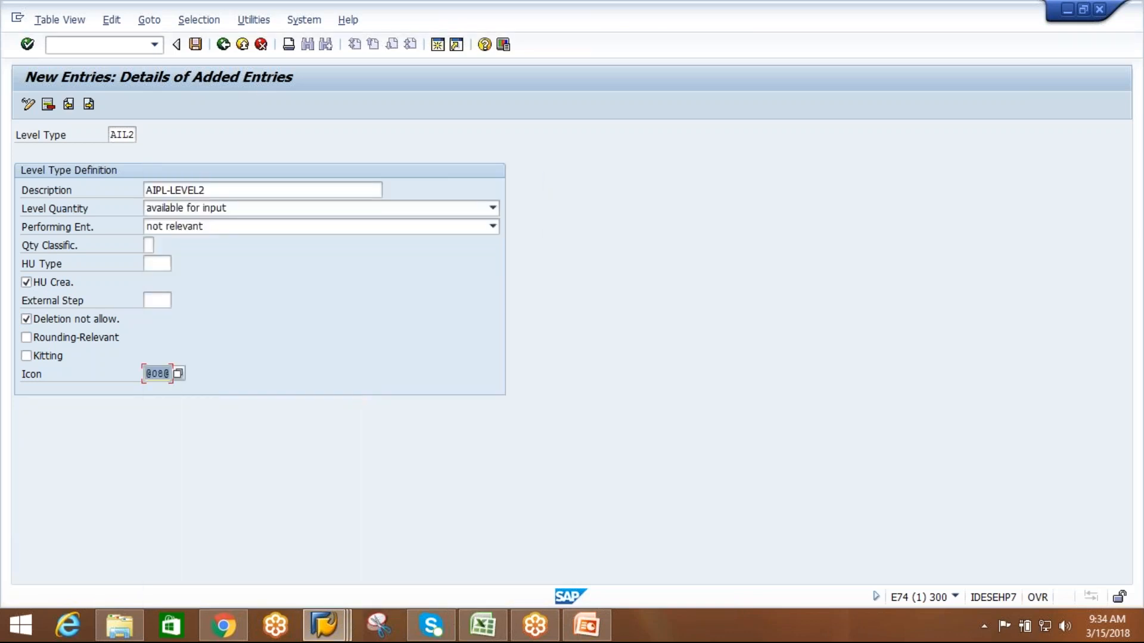
{"action": "left_click", "coordinate": [195, 45]}
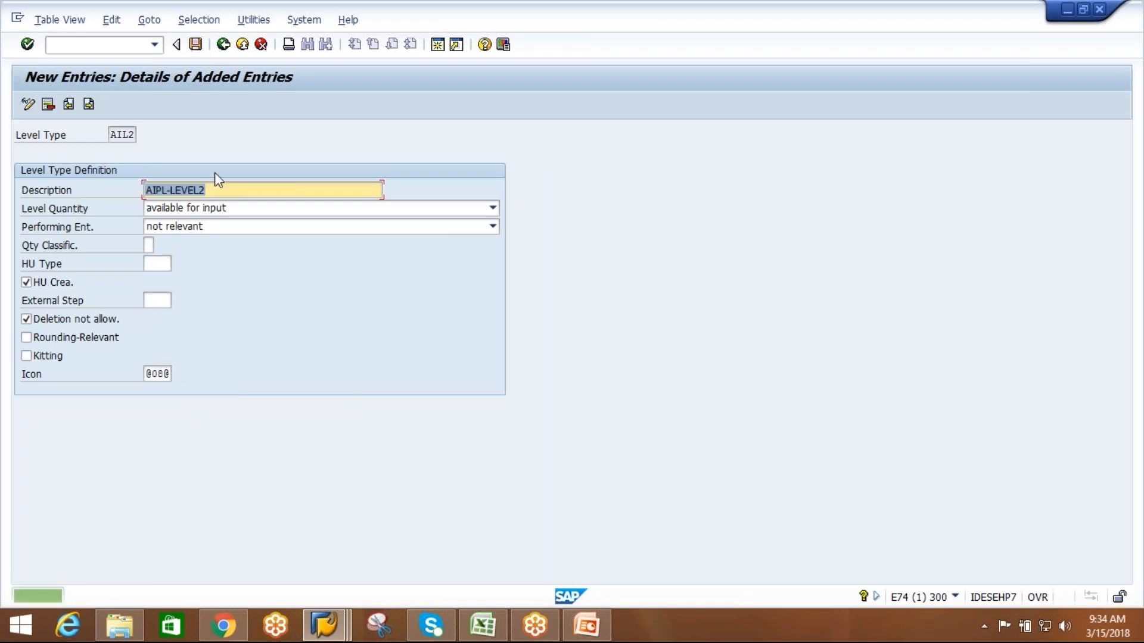
Leave the level type definition and return to the IMG structure.
{"action": "left_click", "coordinate": [223, 44]}
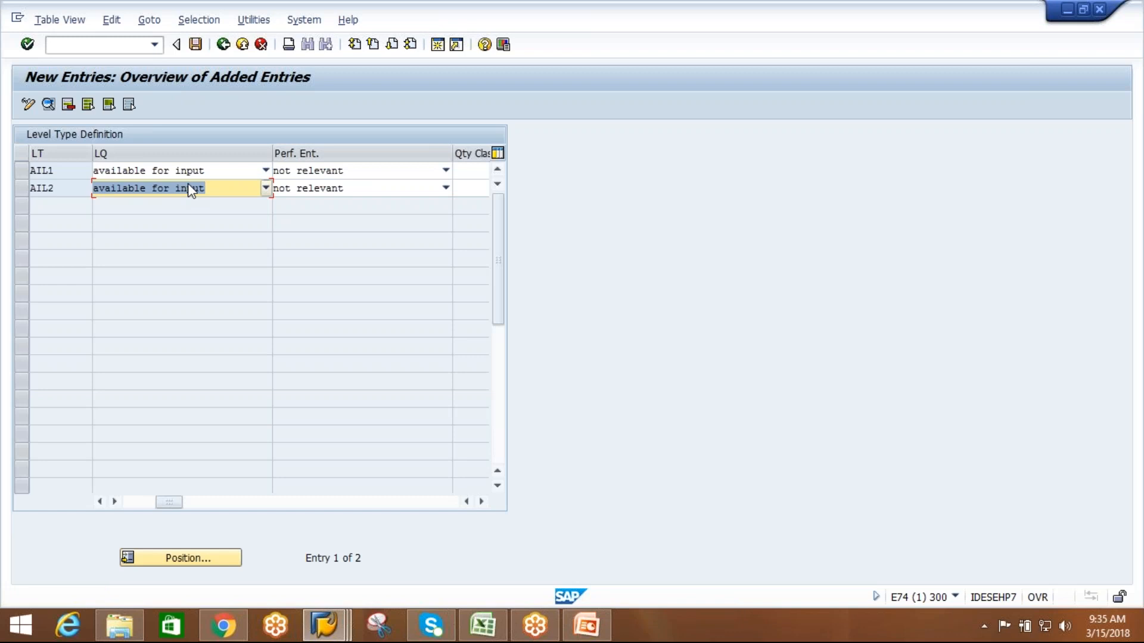
{"action": "left_click", "coordinate": [223, 45]}
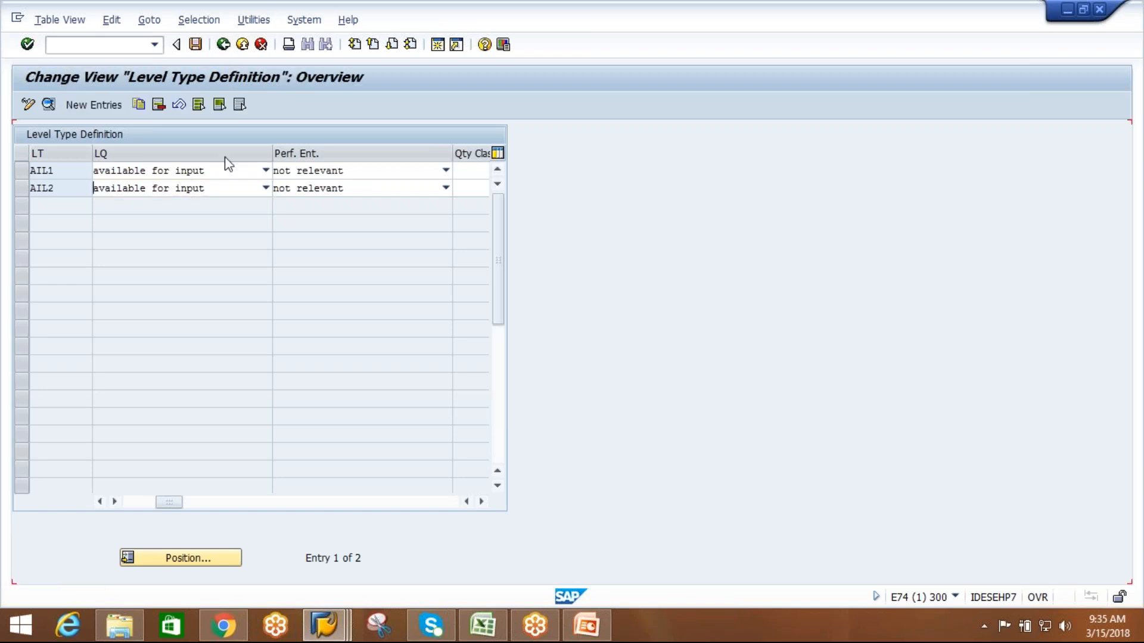
{"action": "left_click", "coordinate": [227, 51]}
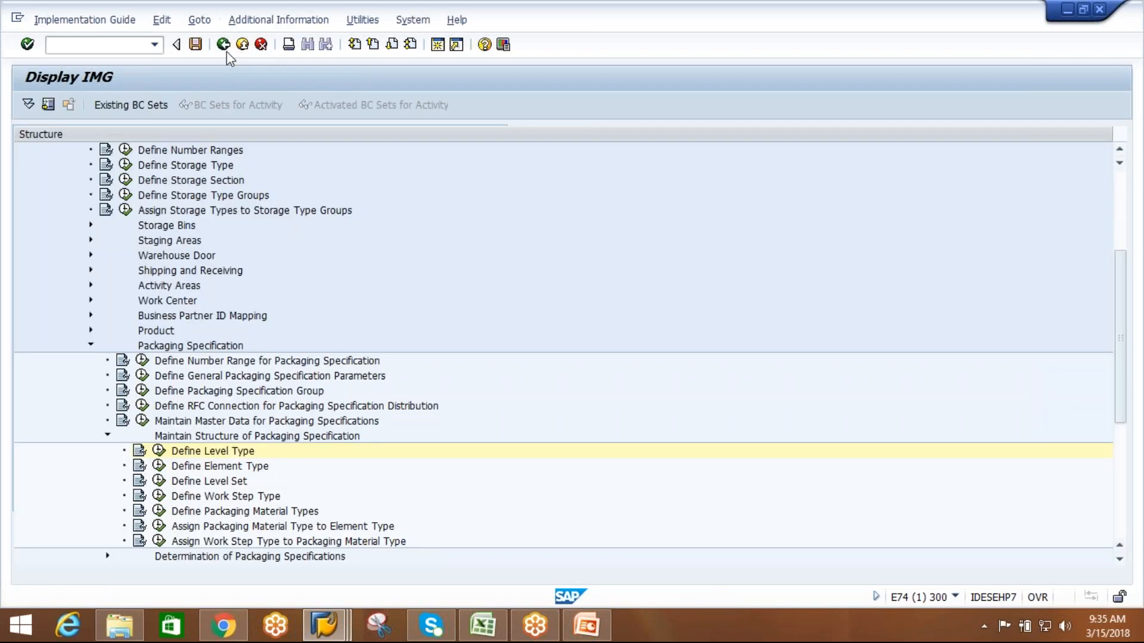
Open Define Element Type and consult the Packaging Specification Structure slide in PowerPoint before returning to SAP.
{"action": "left_click", "coordinate": [250, 467]}
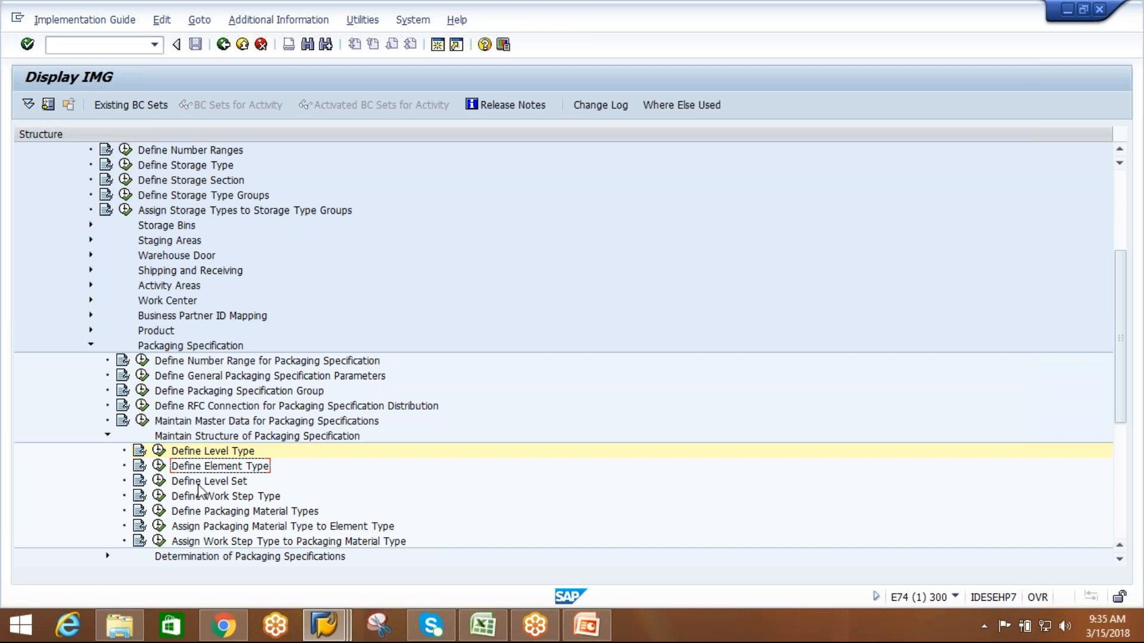
{"action": "left_click", "coordinate": [159, 467]}
{"action": "left_click", "coordinate": [598, 627]}
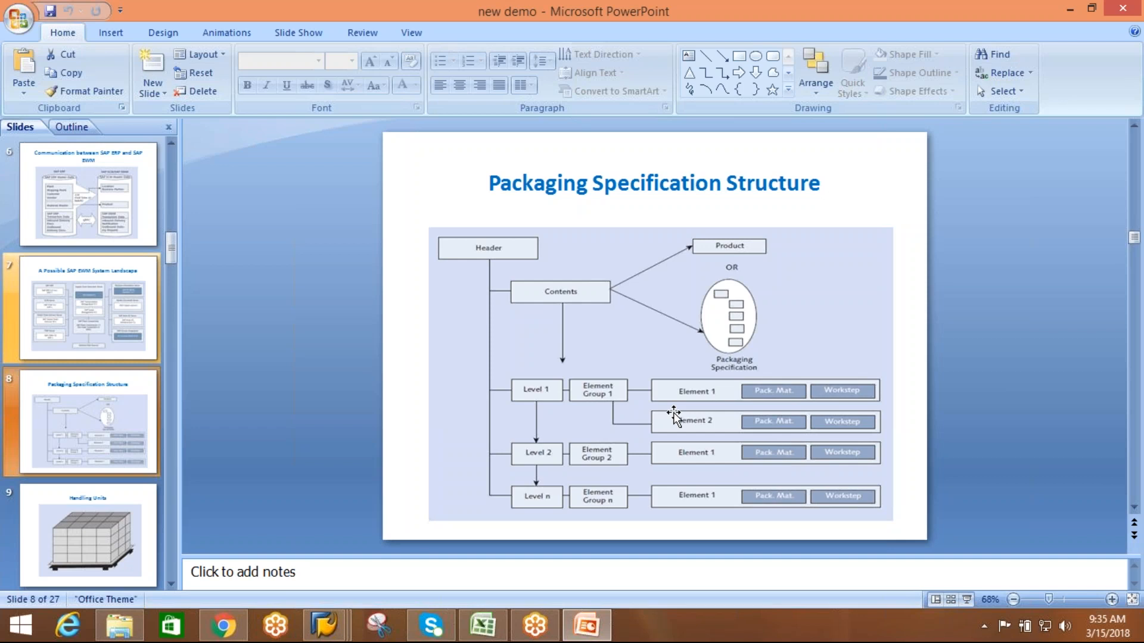
{"action": "key", "text": "alt+Tab"}
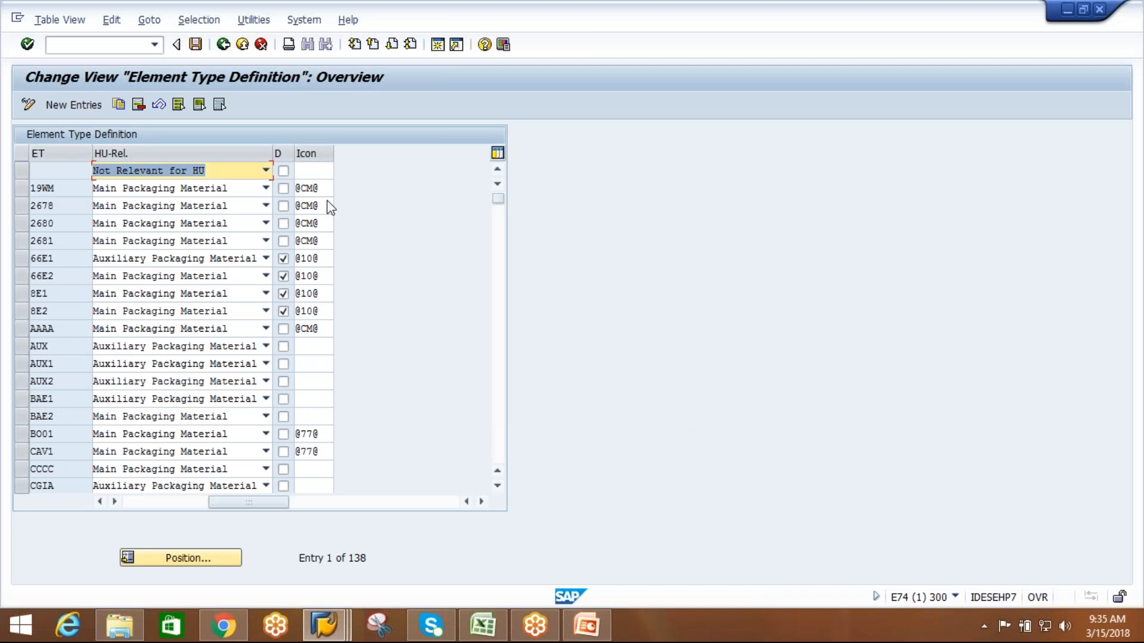
Add a new element type AIE1 with description AIPL-ETYPE1.
{"action": "left_click", "coordinate": [99, 106]}
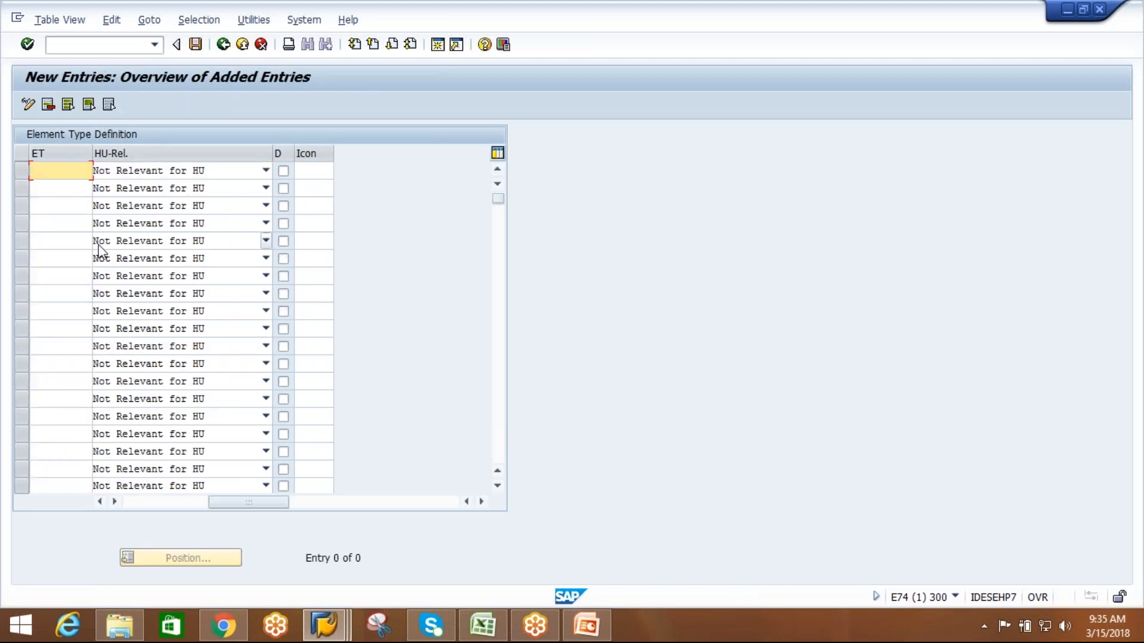
{"action": "type", "text": "AIE1"}
{"action": "left_click_drag", "start_coordinate": [242, 506], "coordinate": [132, 507]}
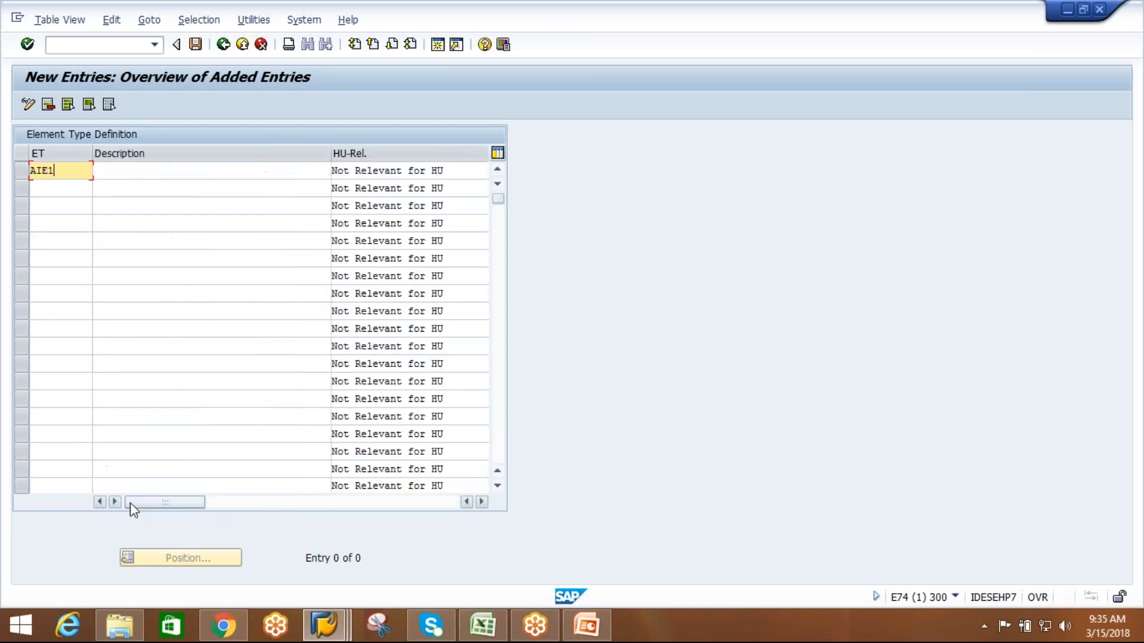
{"action": "left_click", "coordinate": [117, 171]}
{"action": "type", "text": "A"}
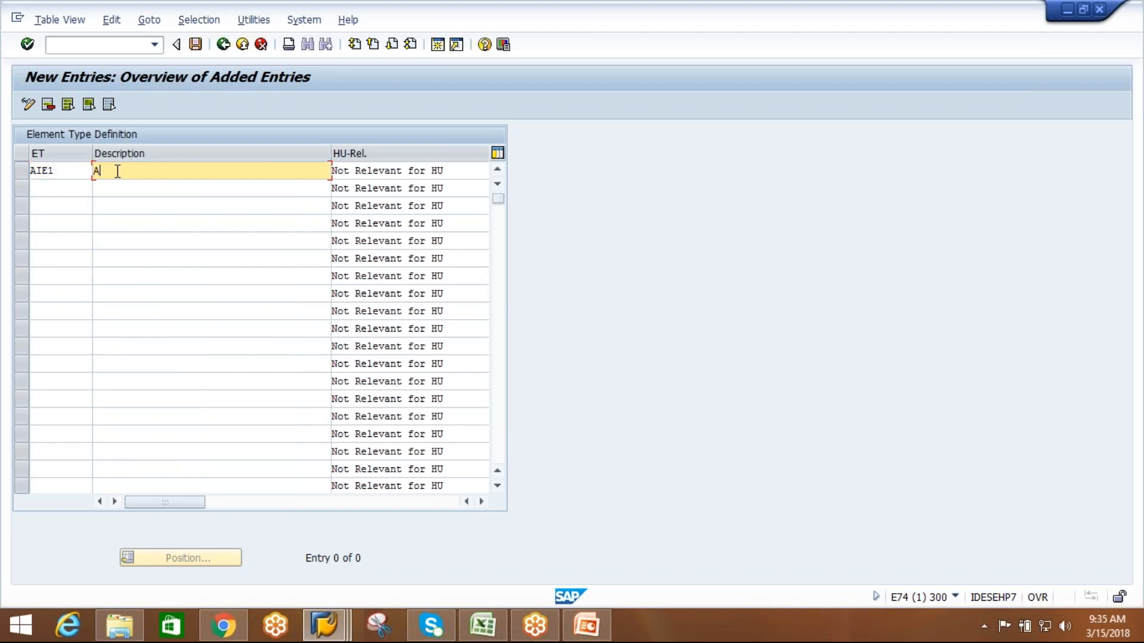
{"action": "type", "text": "IPL-S"}
{"action": "key", "text": "BackSpace"}
{"action": "type", "text": "ETYPE1"}
Add a second element type AIE2 with description AIPL-ETYPE2, reusing the description text of AIE1.
{"action": "left_click", "coordinate": [64, 190]}
{"action": "type", "text": "AIE2"}
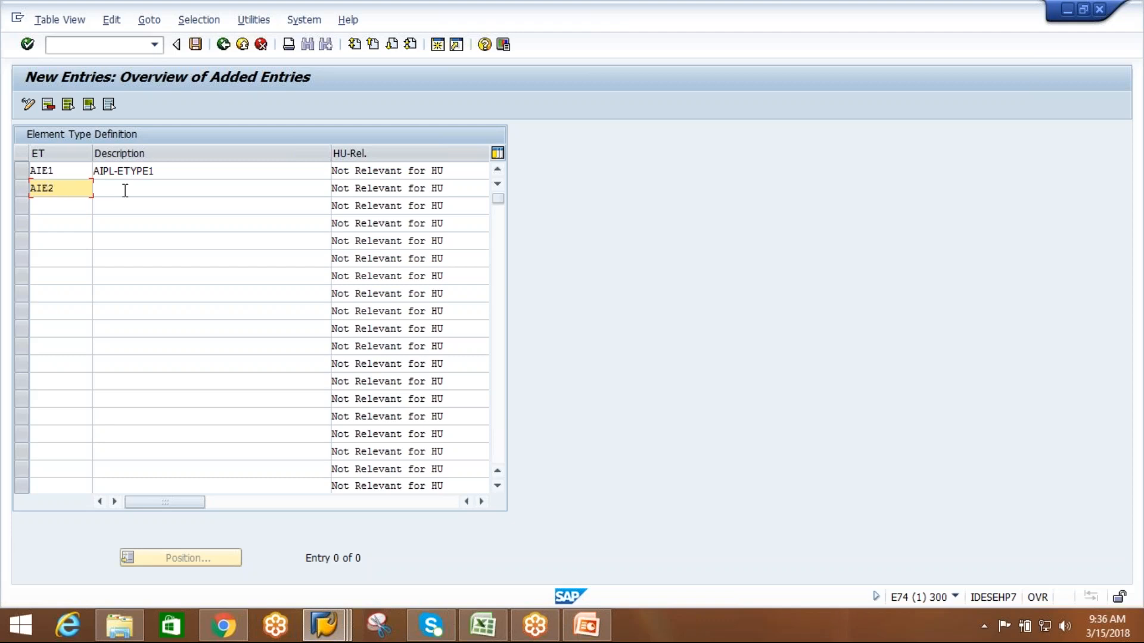
{"action": "left_click", "coordinate": [125, 191]}
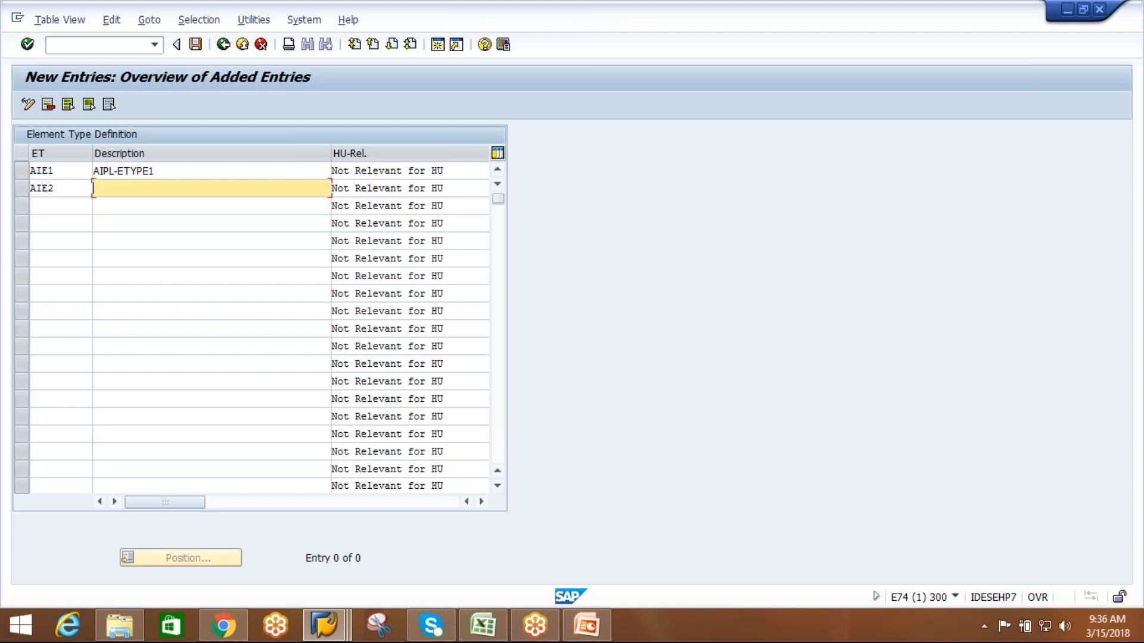
{"action": "left_click_drag", "start_coordinate": [168, 170], "coordinate": [85, 167]}
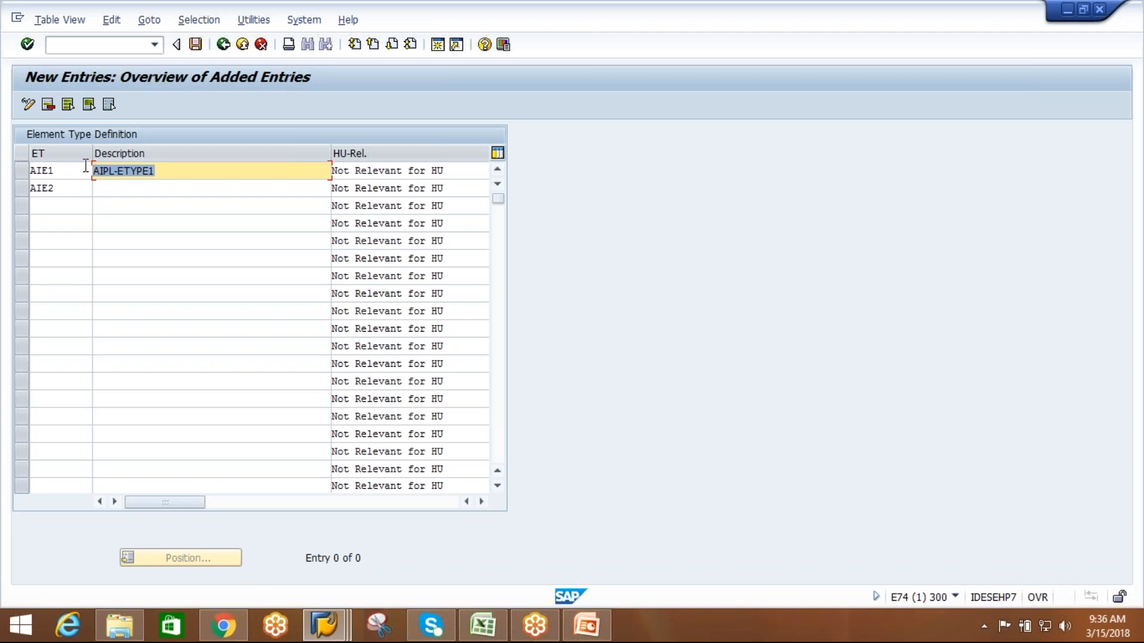
{"action": "key", "text": "ctrl+c"}
{"action": "left_click", "coordinate": [126, 192]}
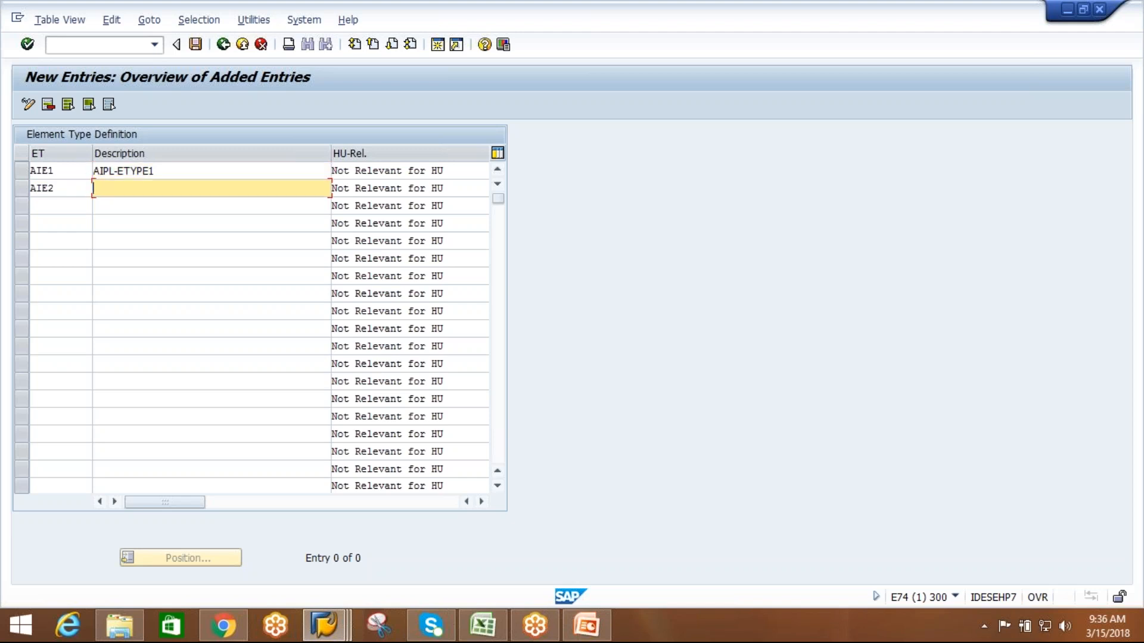
{"action": "key", "text": "ctrl+v"}
{"action": "key", "text": "BackSpace"}
{"action": "type", "text": "2"}
{"action": "key", "text": "Return"}
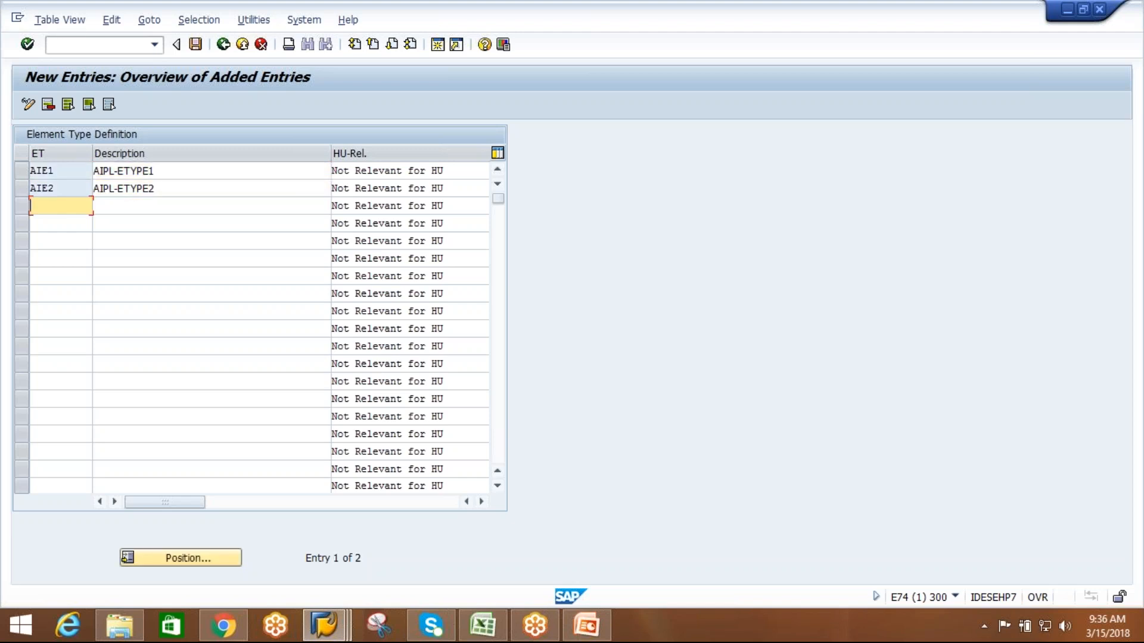
Save the new element types in the customizing request and return to the Element Type Definition overview.
{"action": "left_click", "coordinate": [204, 51]}
{"action": "left_click", "coordinate": [247, 284]}
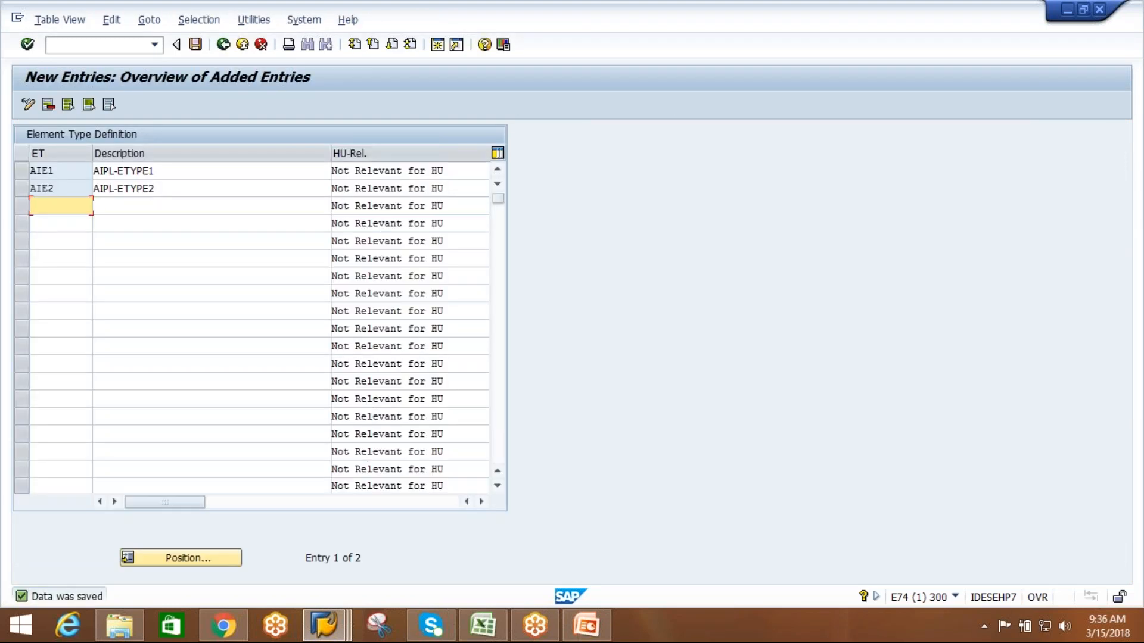
{"action": "left_click", "coordinate": [223, 45]}
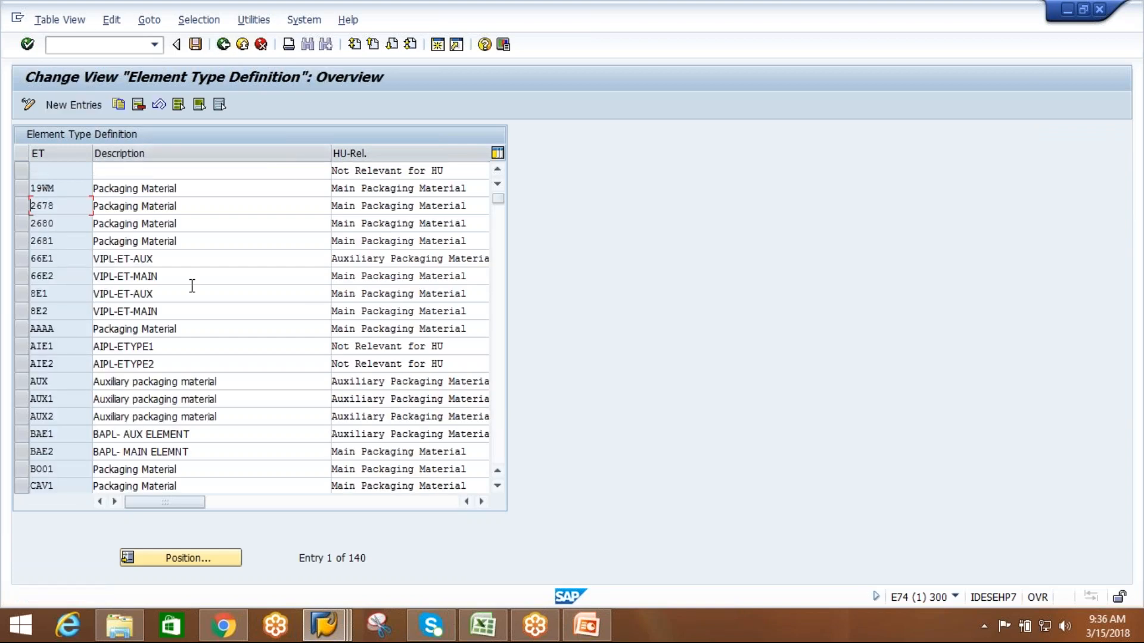
Set the HU relevance of element type AIE1 to Auxiliary Packaging Material and of AIE2 to Main Packaging Material.
{"action": "left_click", "coordinate": [23, 348]}
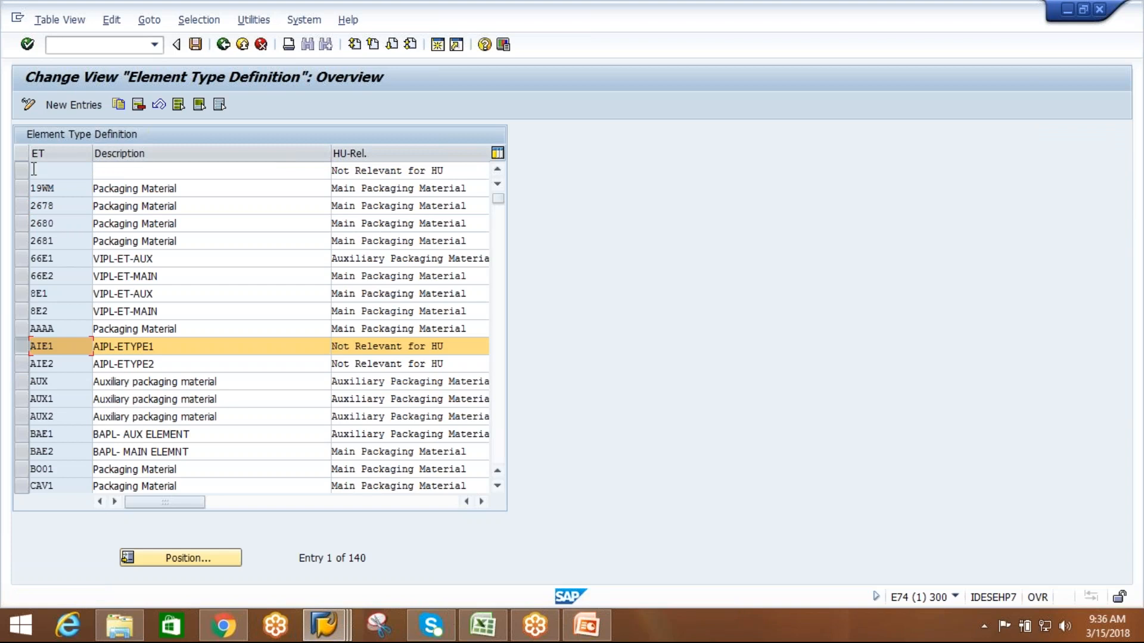
{"action": "left_click", "coordinate": [371, 348]}
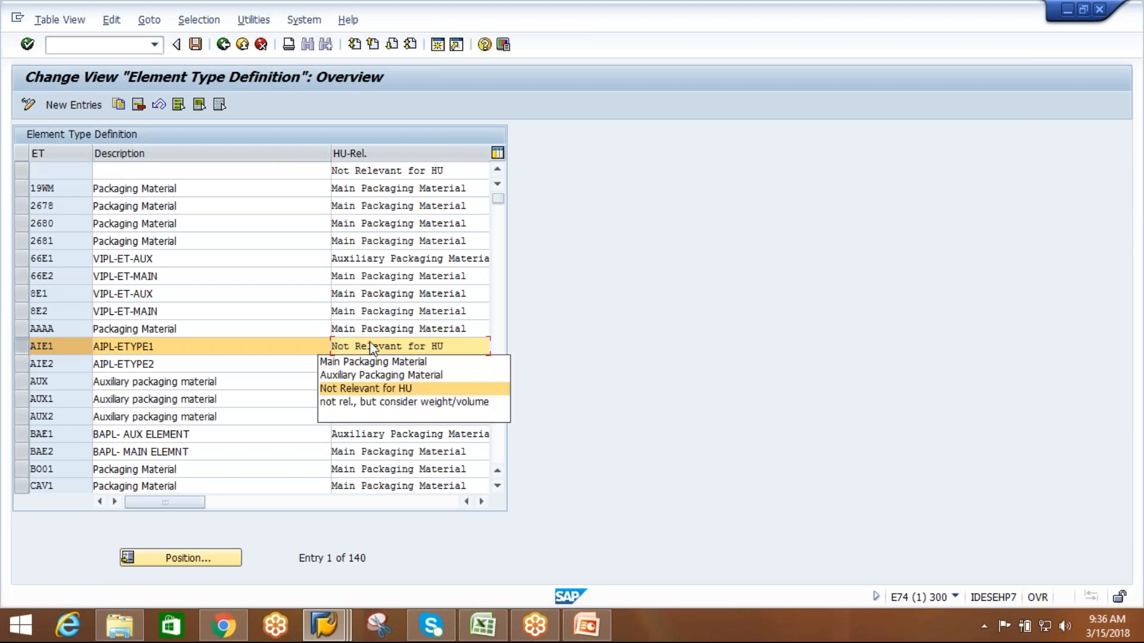
{"action": "left_click", "coordinate": [371, 376]}
{"action": "left_click", "coordinate": [18, 367]}
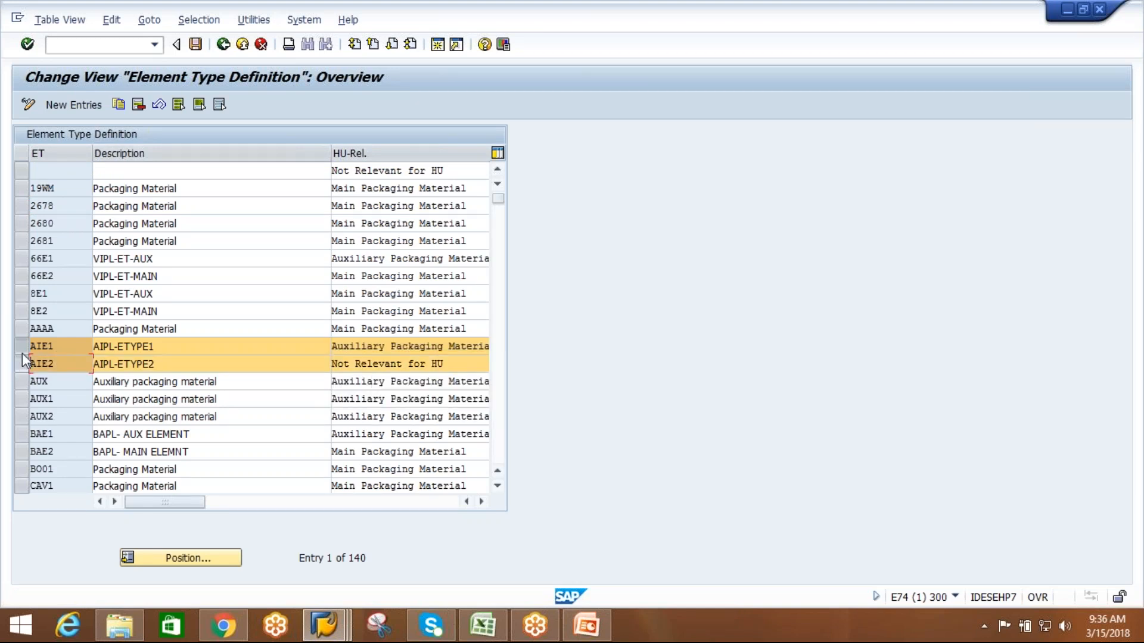
{"action": "left_click", "coordinate": [392, 363]}
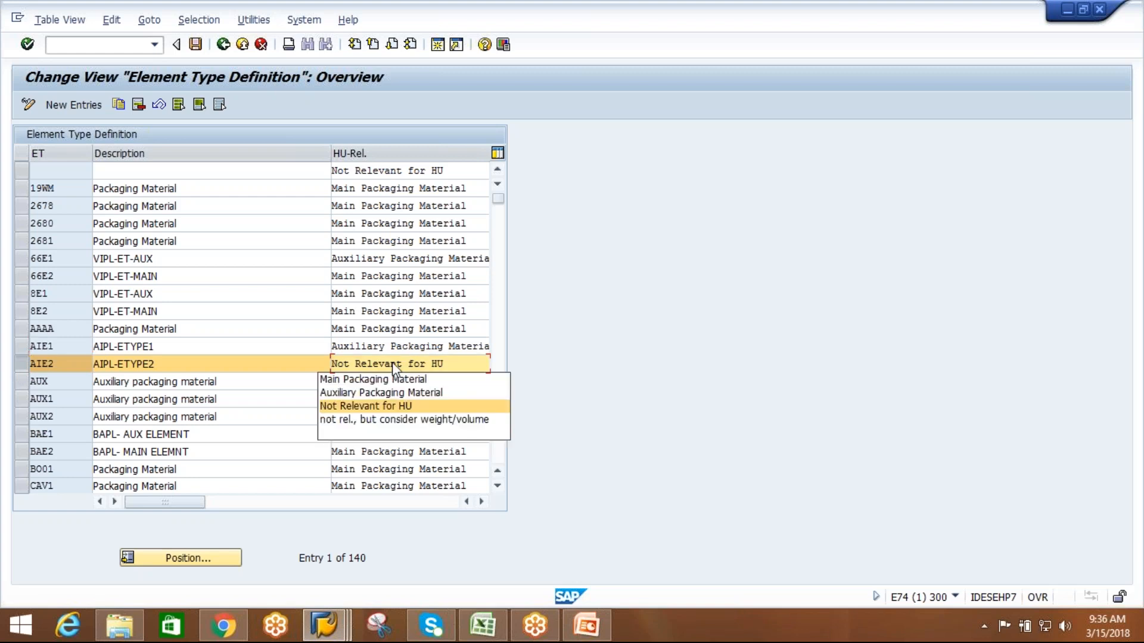
{"action": "key", "text": "Up"}
{"action": "key", "text": "Return"}
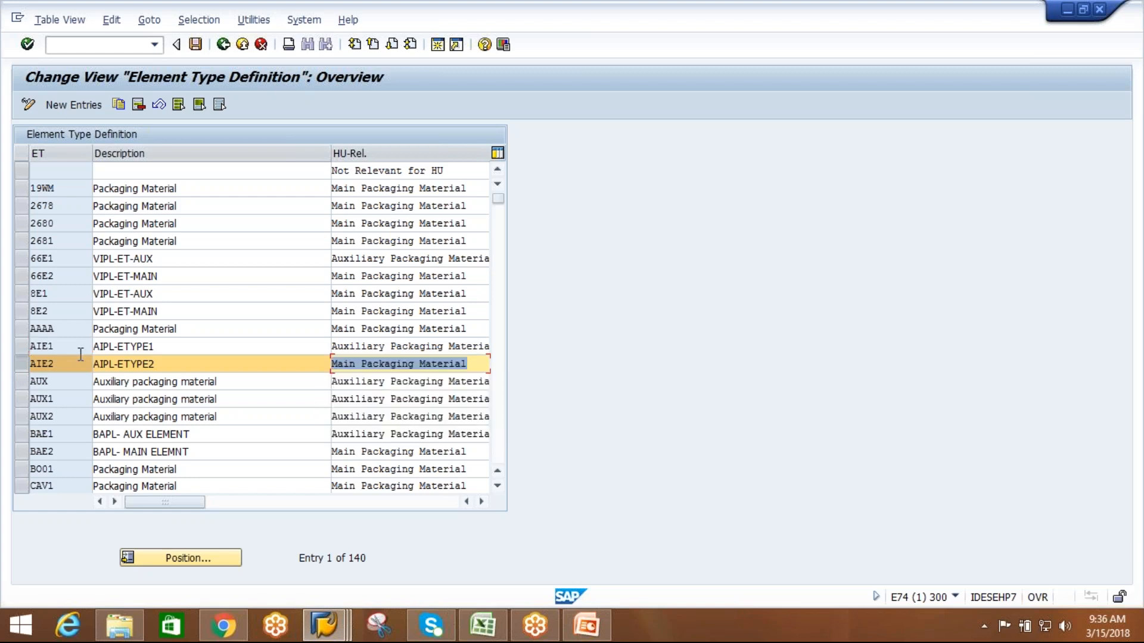
Browse the selection of display icons available for element type AIE1, then close it without choosing one.
{"action": "left_click", "coordinate": [22, 364]}
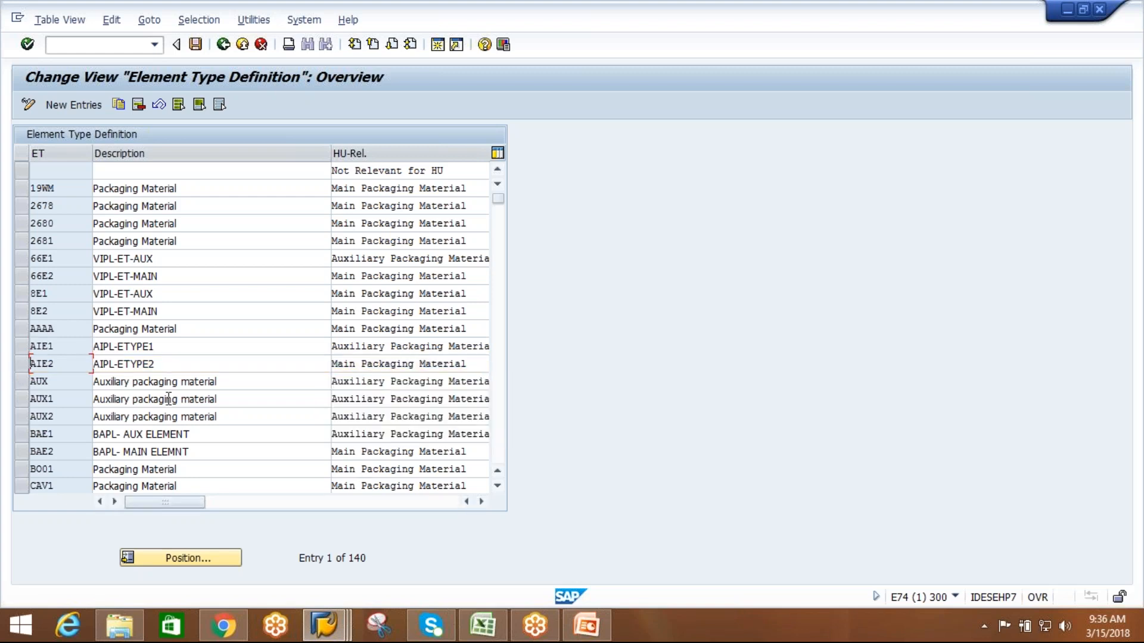
{"action": "left_click", "coordinate": [482, 503]}
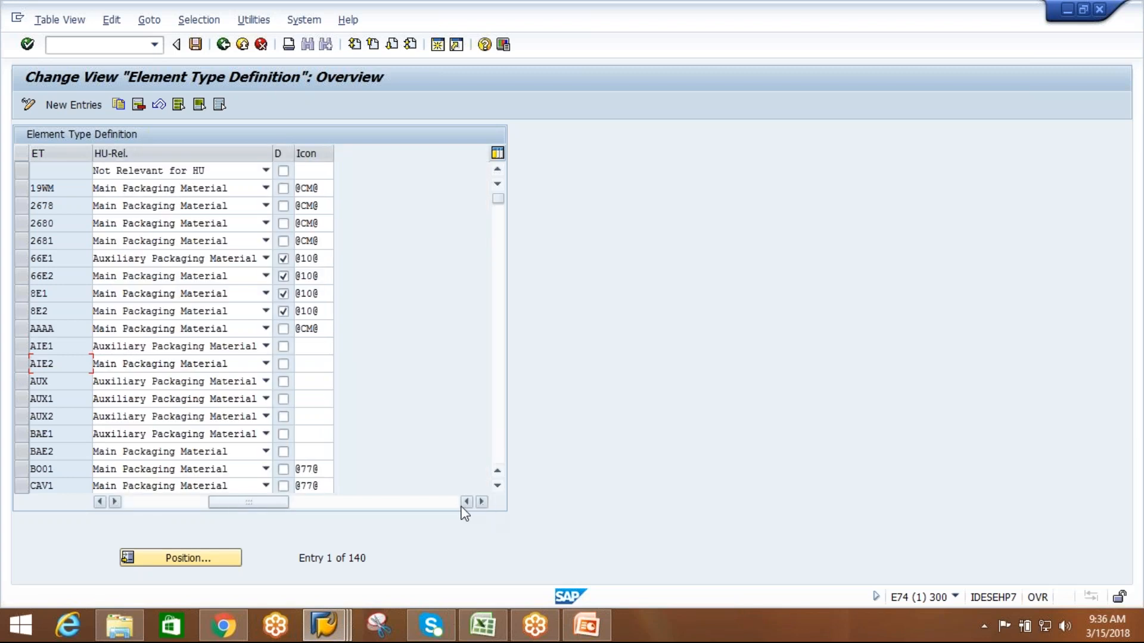
{"action": "left_click", "coordinate": [324, 347]}
{"action": "left_click", "coordinate": [338, 346]}
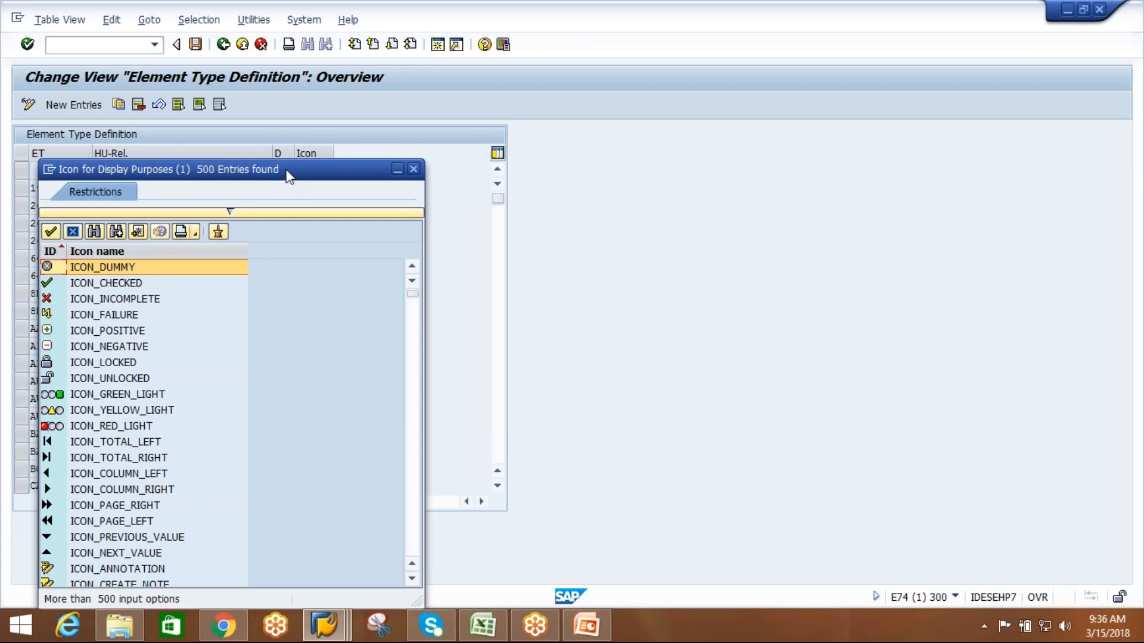
{"action": "left_click_drag", "start_coordinate": [289, 176], "coordinate": [308, 134]}
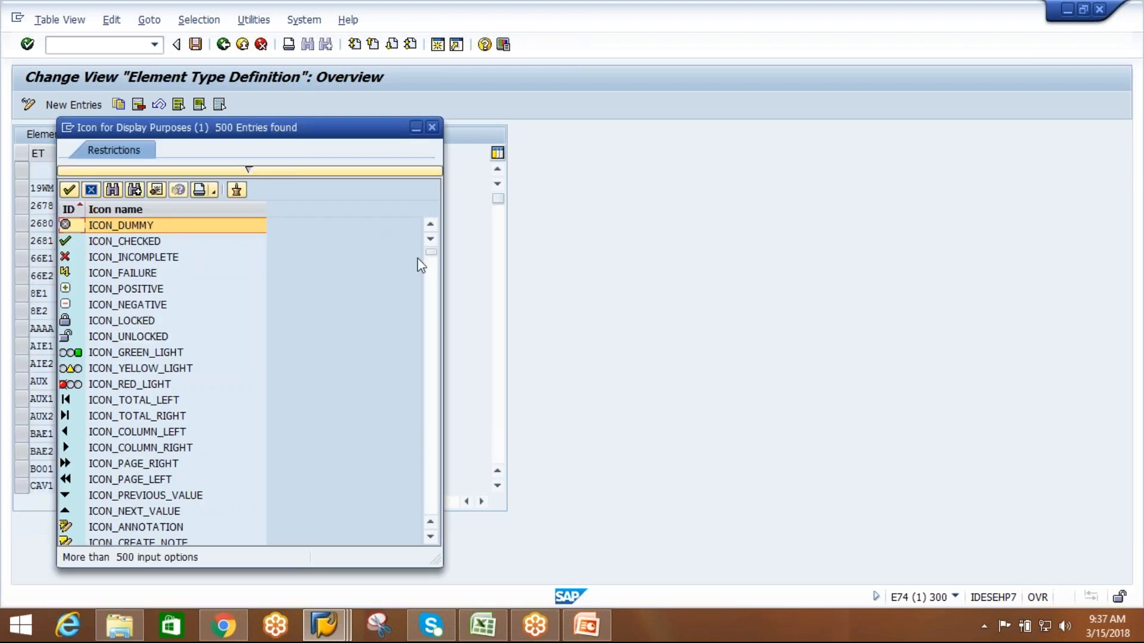
{"action": "left_click", "coordinate": [434, 374]}
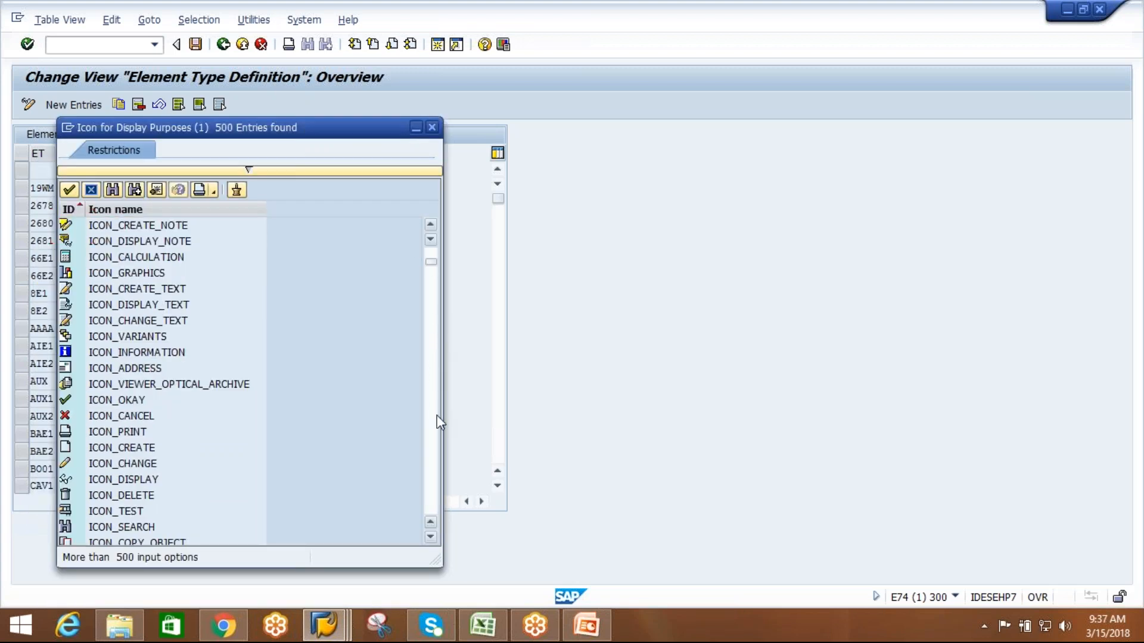
{"action": "left_click", "coordinate": [434, 448]}
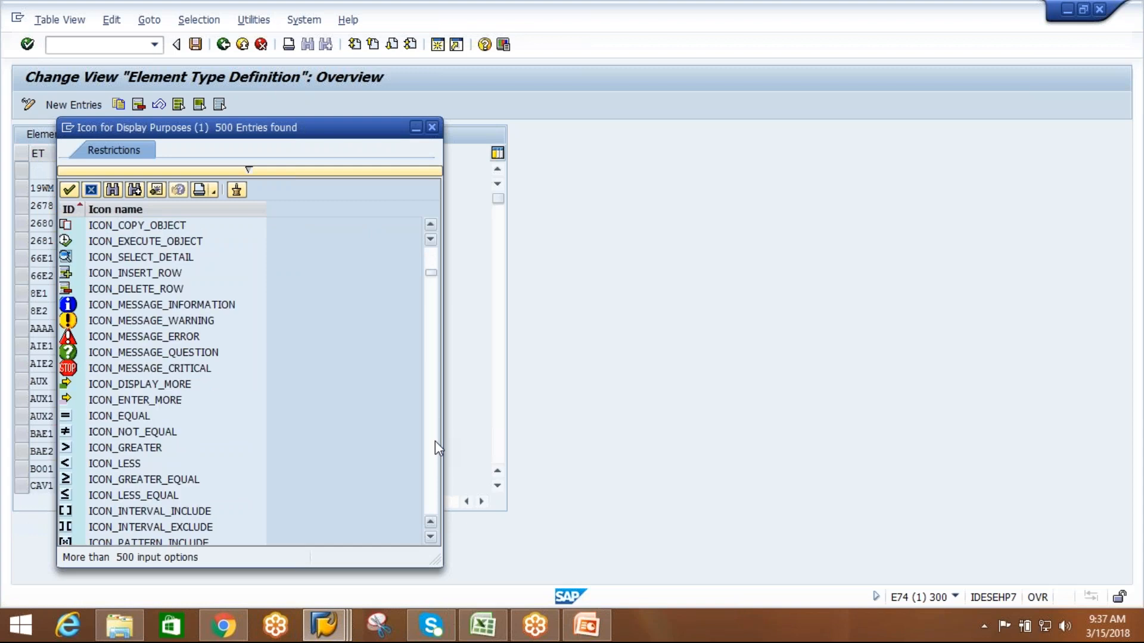
{"action": "left_click", "coordinate": [435, 442]}
{"action": "left_click", "coordinate": [435, 442]}
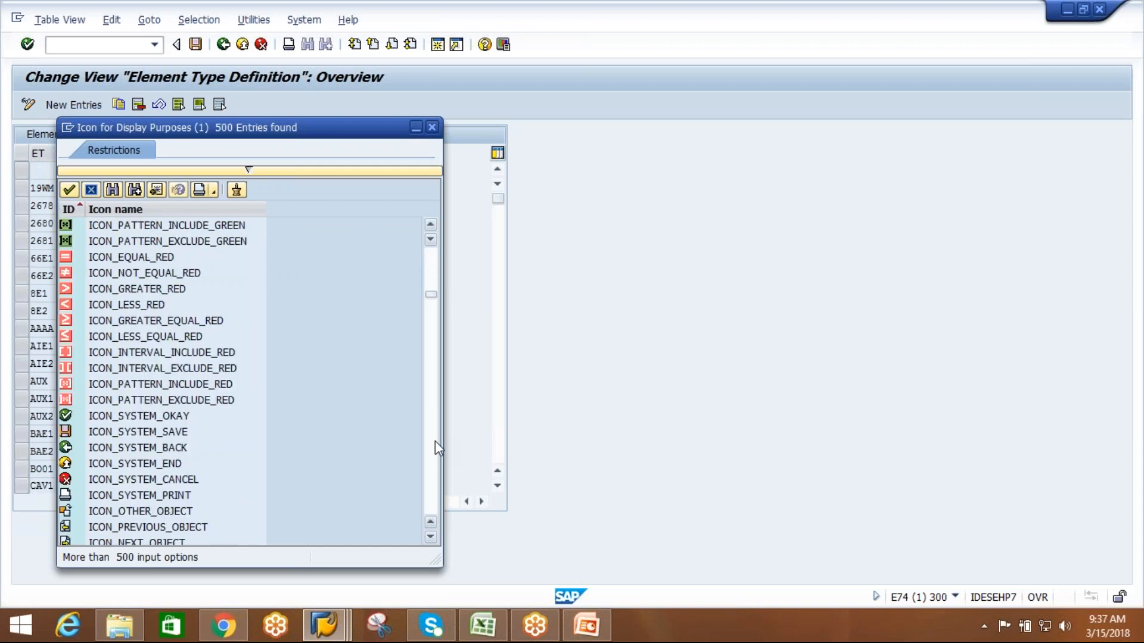
{"action": "left_click", "coordinate": [434, 491]}
{"action": "left_click", "coordinate": [434, 491]}
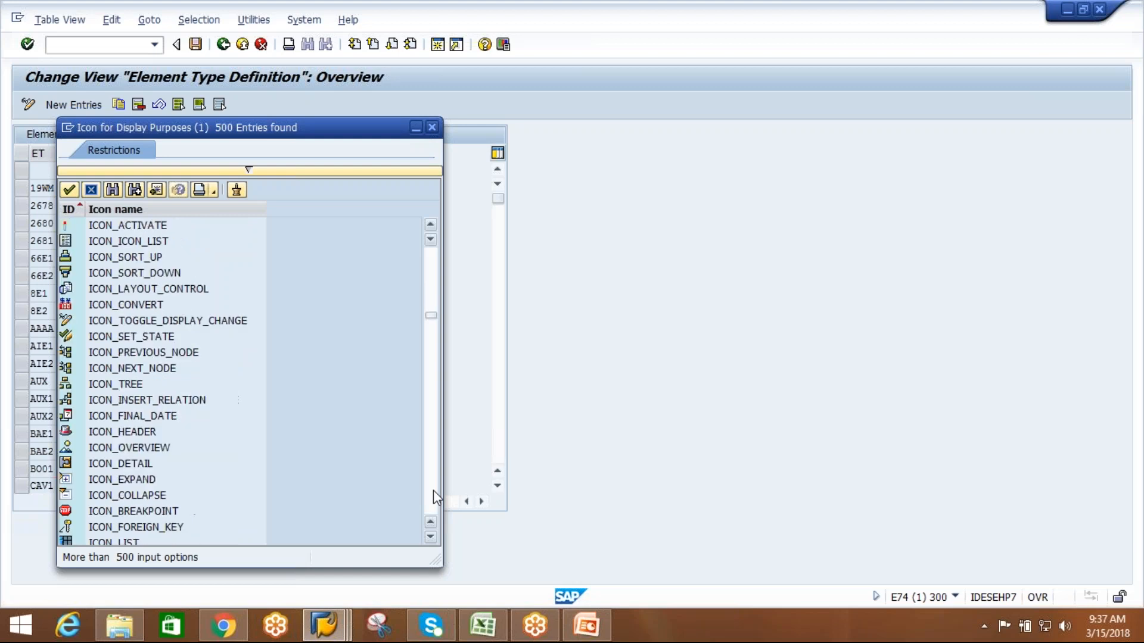
{"action": "left_click", "coordinate": [434, 491]}
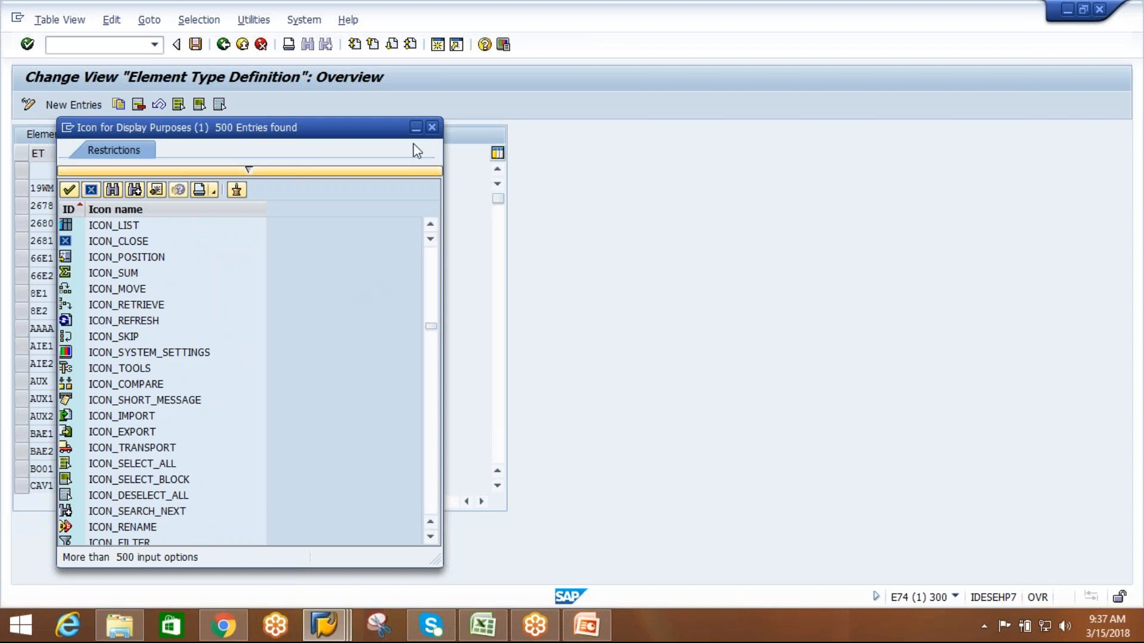
{"action": "left_click", "coordinate": [432, 127]}
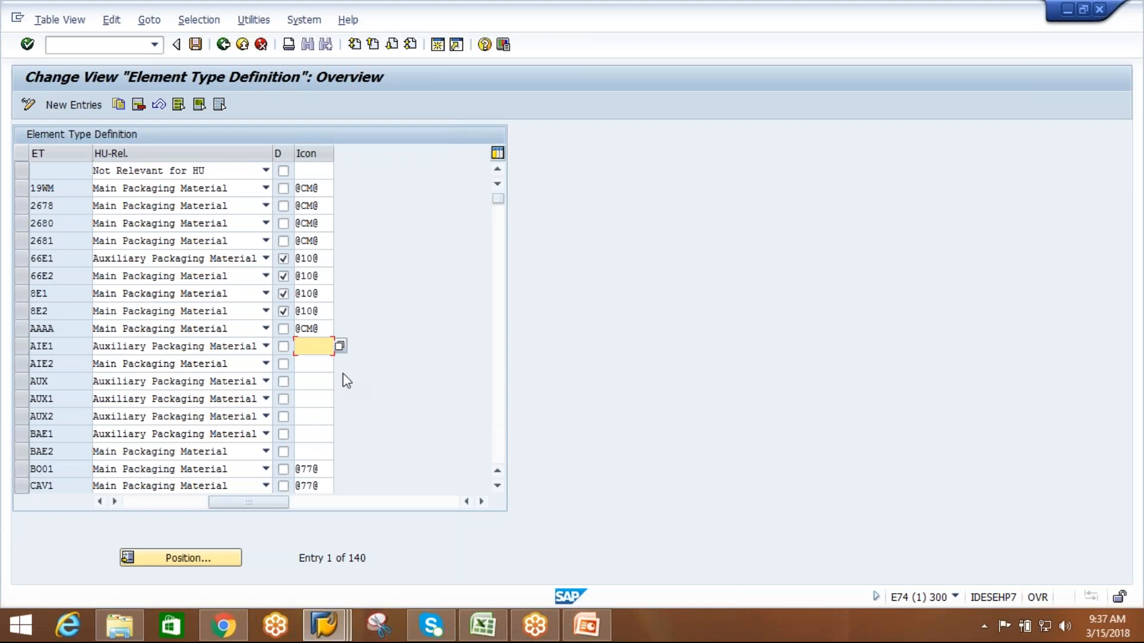
Assign the display icon ICON_TRANSPORT to element type AIE2.
{"action": "left_click", "coordinate": [340, 345]}
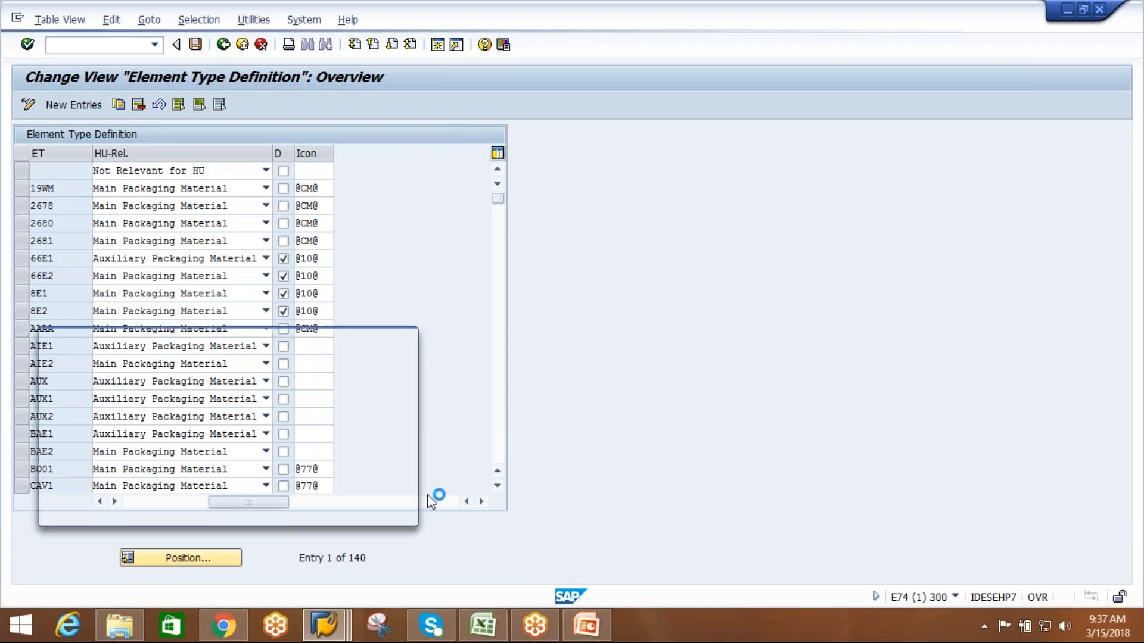
{"action": "left_click", "coordinate": [413, 507]}
{"action": "left_click", "coordinate": [413, 507]}
{"action": "left_click", "coordinate": [413, 507]}
{"action": "left_click", "coordinate": [413, 507]}
{"action": "left_click", "coordinate": [414, 507]}
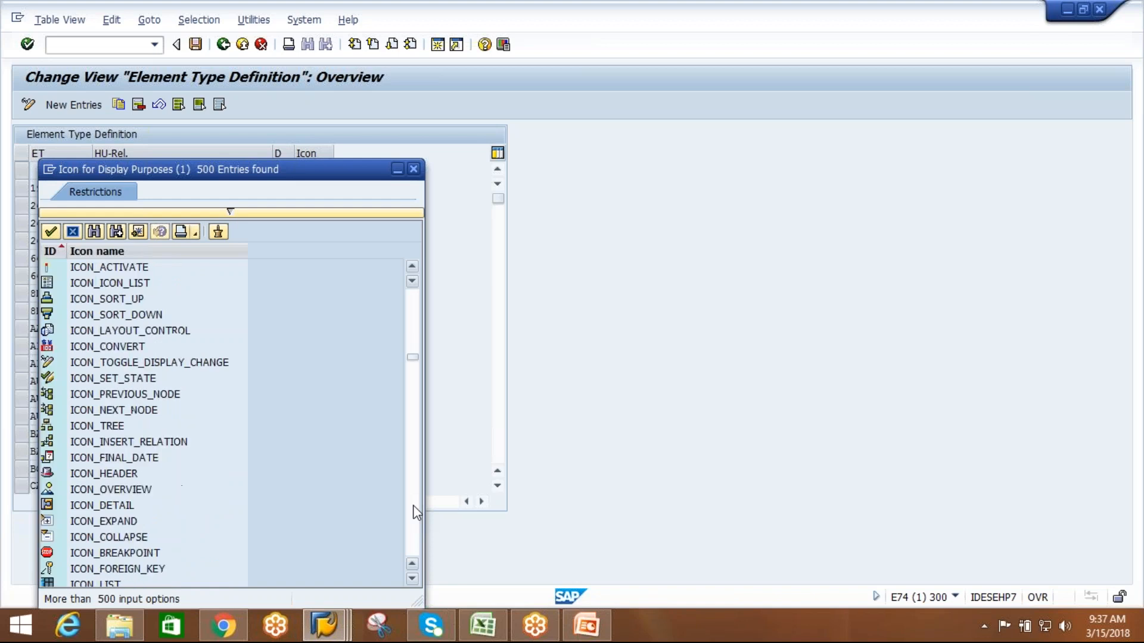
{"action": "left_click", "coordinate": [414, 507]}
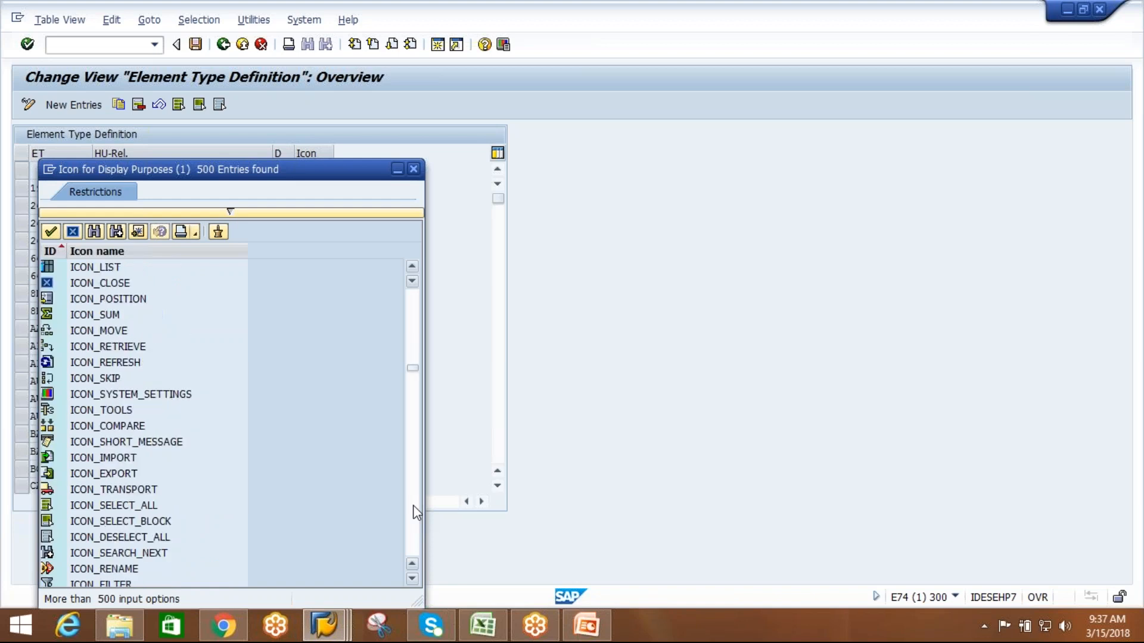
{"action": "double_click", "coordinate": [90, 493]}
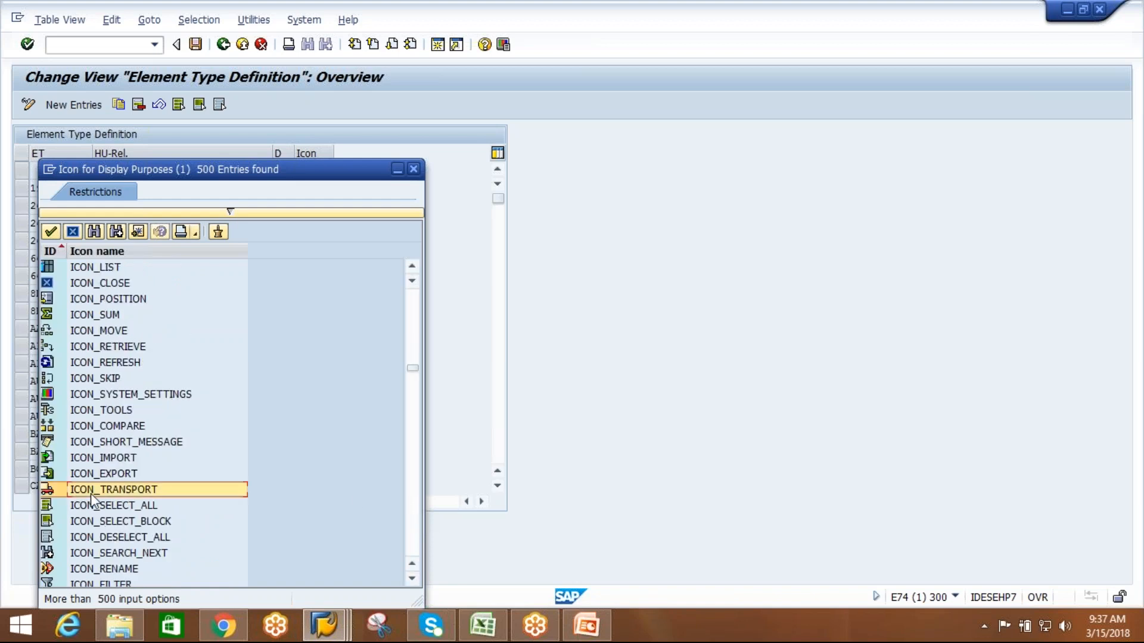
{"action": "left_click", "coordinate": [322, 349]}
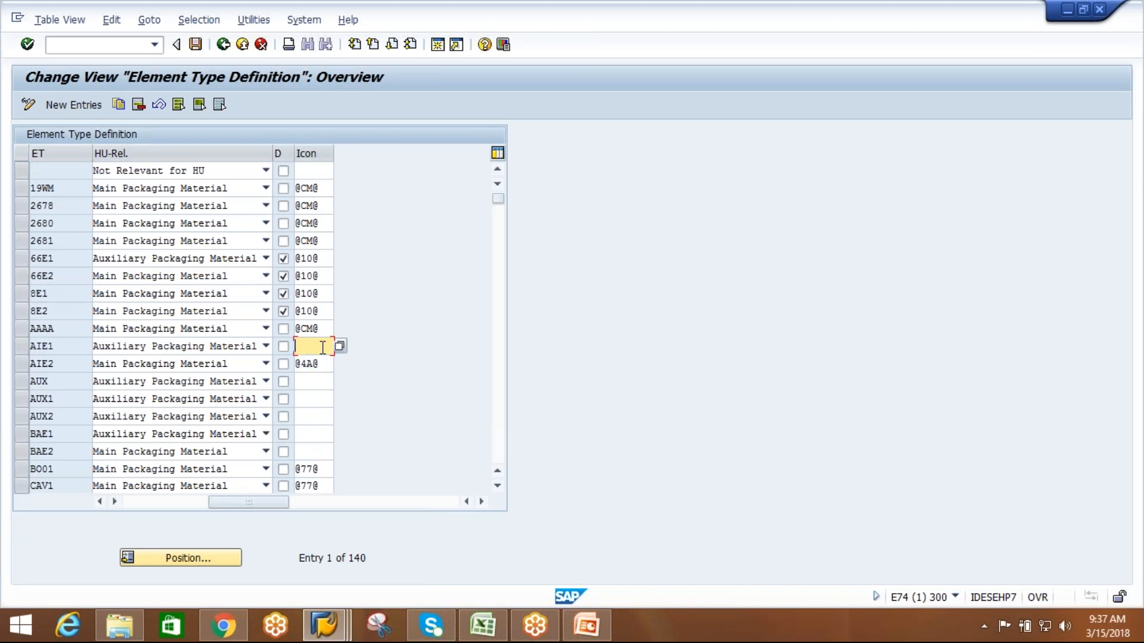
{"action": "left_click", "coordinate": [339, 347]}
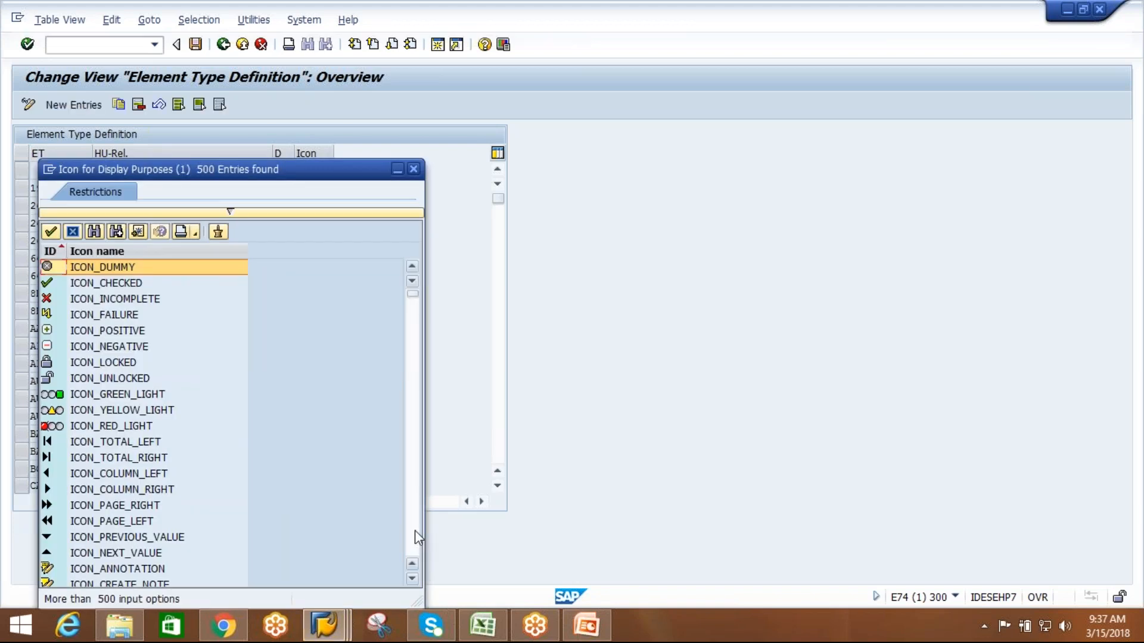
{"action": "scroll", "coordinate": [415, 530], "scroll_direction": "down", "scroll_amount": 2}
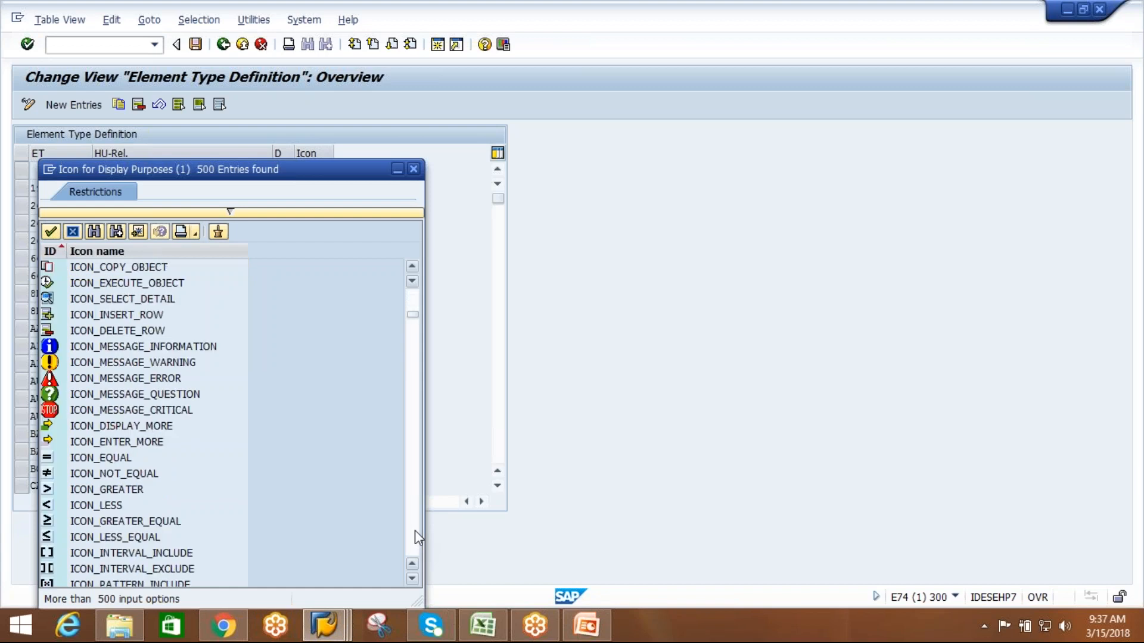
{"action": "scroll", "coordinate": [415, 530], "scroll_direction": "down", "scroll_amount": 4}
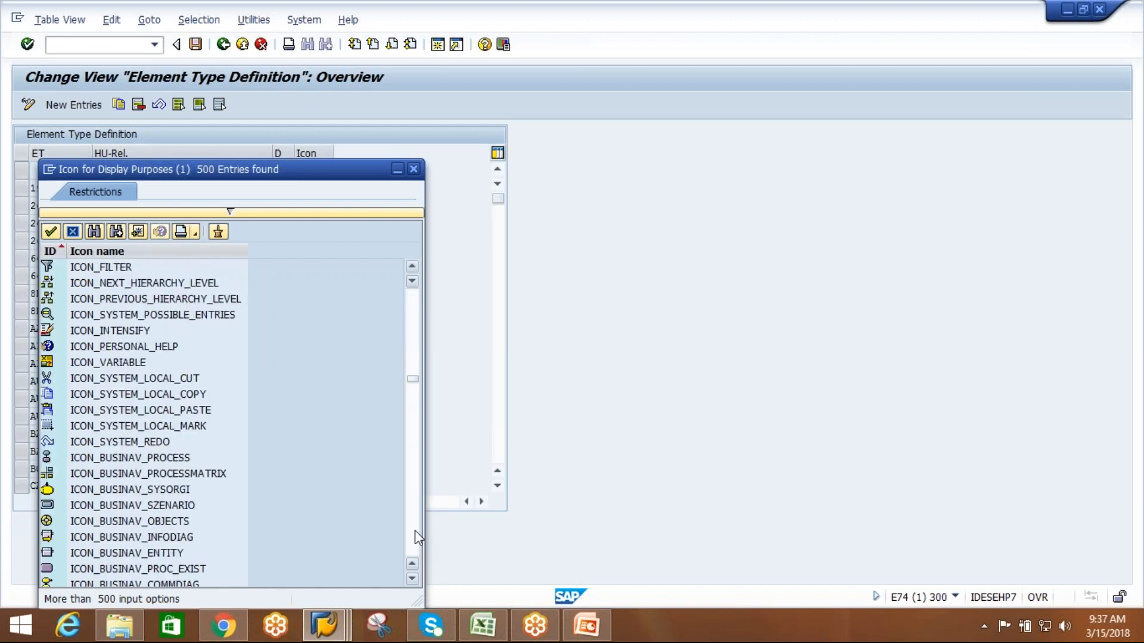
{"action": "scroll", "coordinate": [414, 530], "scroll_direction": "down", "scroll_amount": 1}
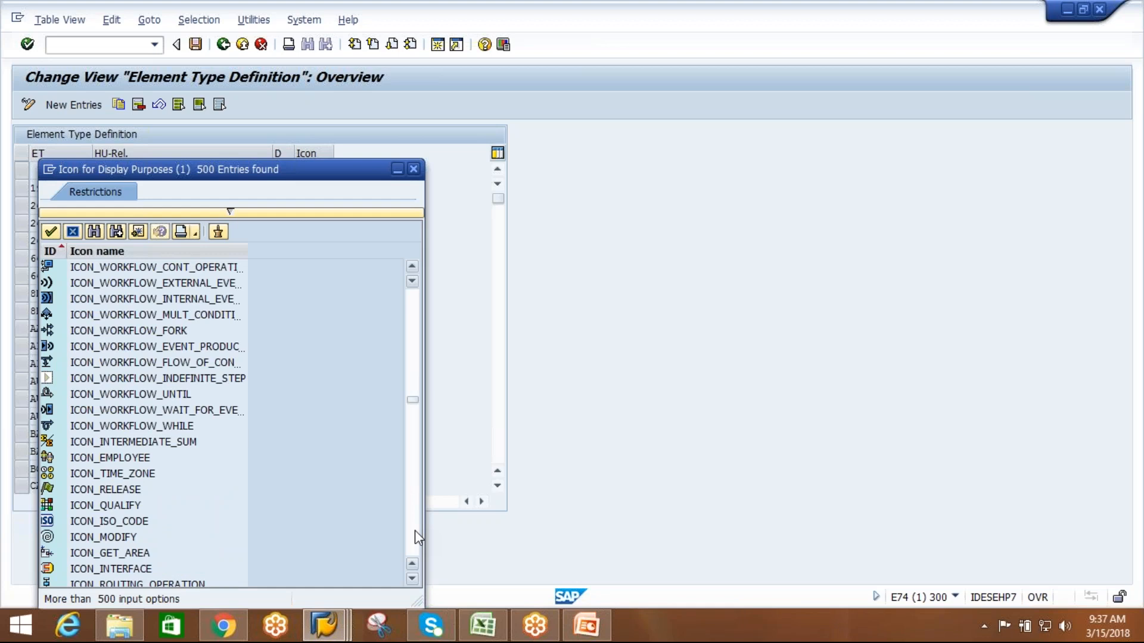
{"action": "scroll", "coordinate": [414, 530], "scroll_direction": "down", "scroll_amount": 1}
{"action": "scroll", "coordinate": [415, 530], "scroll_direction": "down", "scroll_amount": 1}
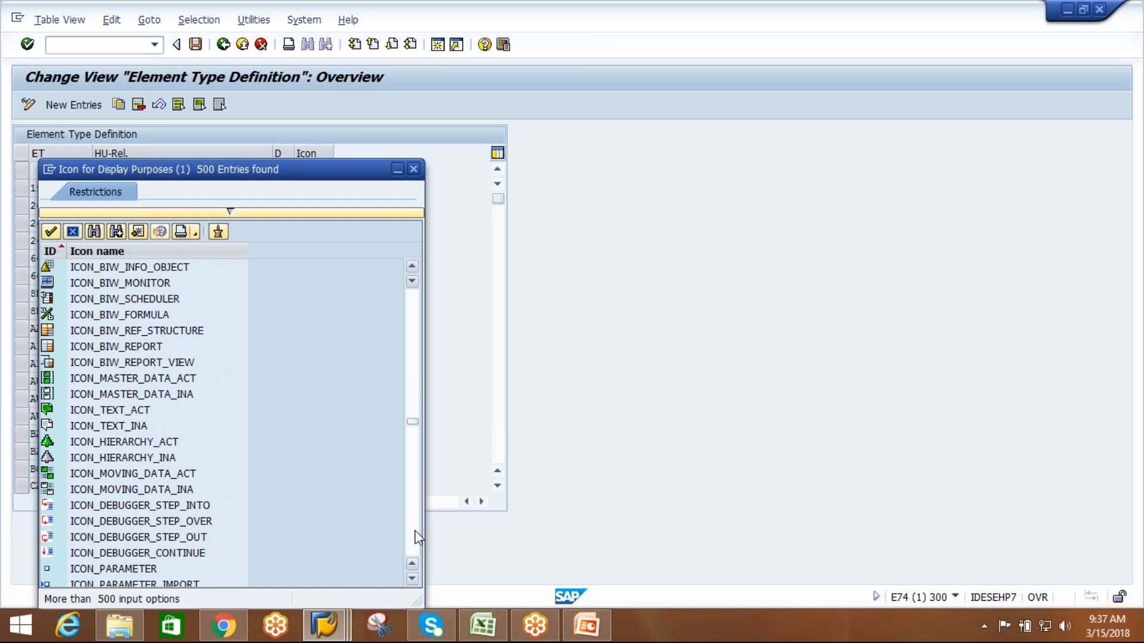
{"action": "scroll", "coordinate": [414, 530], "scroll_direction": "down", "scroll_amount": 1}
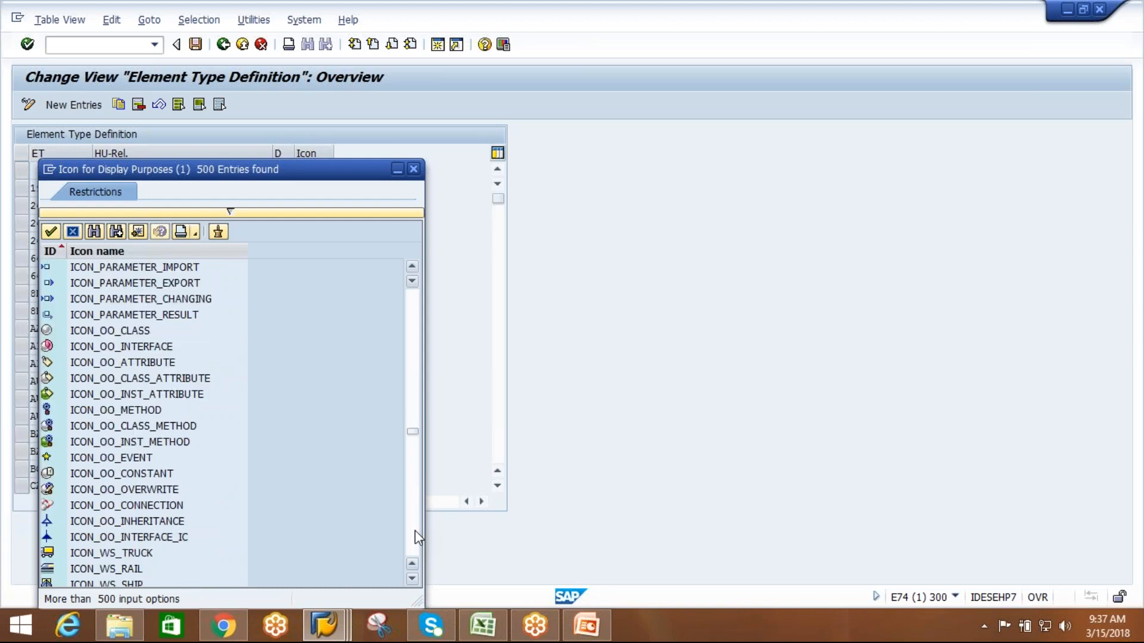
{"action": "scroll", "coordinate": [414, 530], "scroll_direction": "down", "scroll_amount": 1}
{"action": "scroll", "coordinate": [415, 530], "scroll_direction": "down", "scroll_amount": 1}
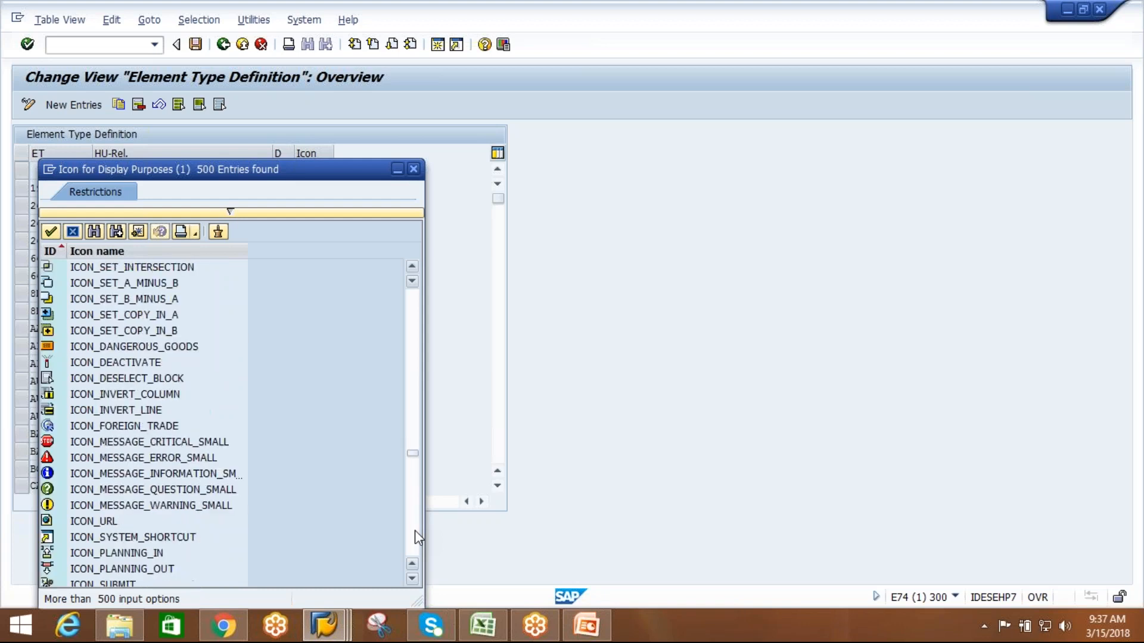
{"action": "scroll", "coordinate": [415, 531], "scroll_direction": "down", "scroll_amount": 1}
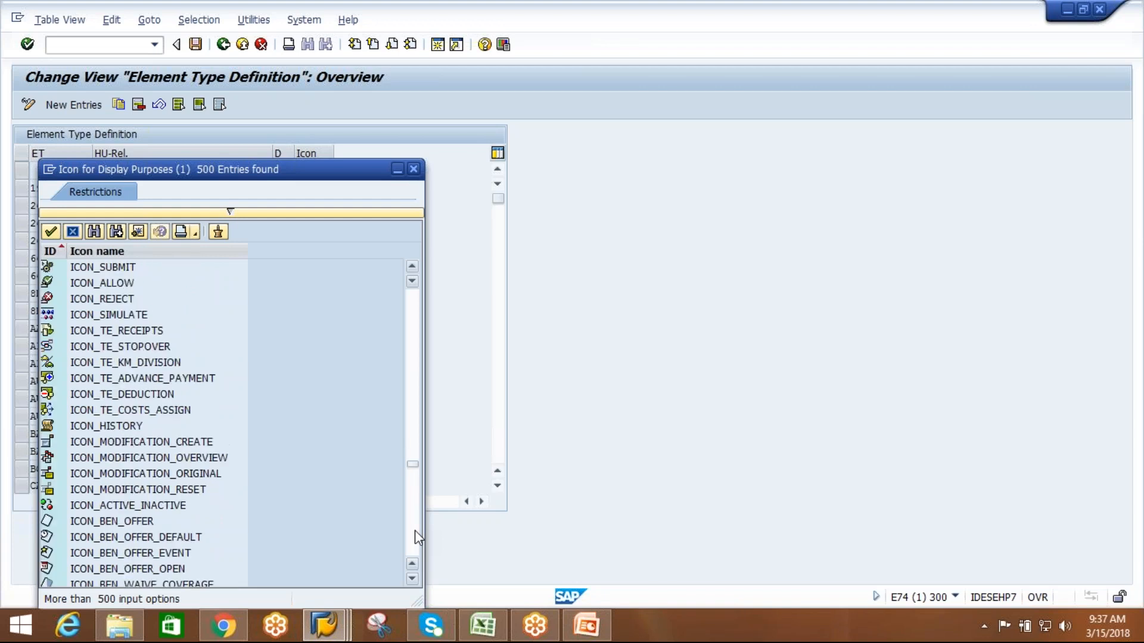
{"action": "scroll", "coordinate": [415, 530], "scroll_direction": "down", "scroll_amount": 1}
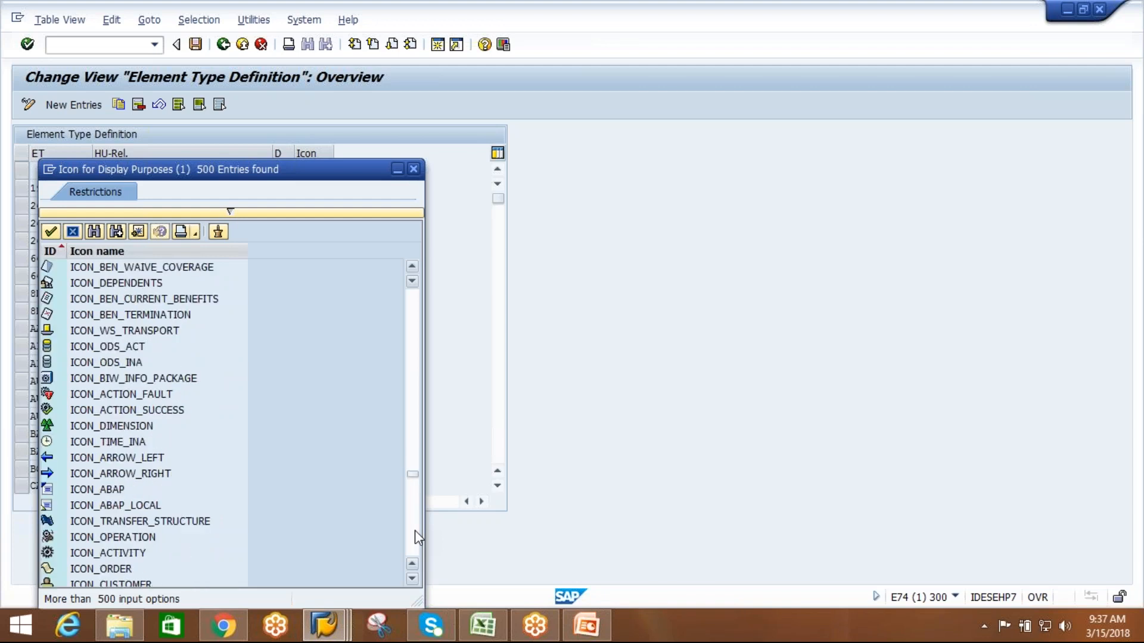
{"action": "scroll", "coordinate": [415, 530], "scroll_direction": "down", "scroll_amount": 1}
{"action": "scroll", "coordinate": [414, 530], "scroll_direction": "down", "scroll_amount": 2}
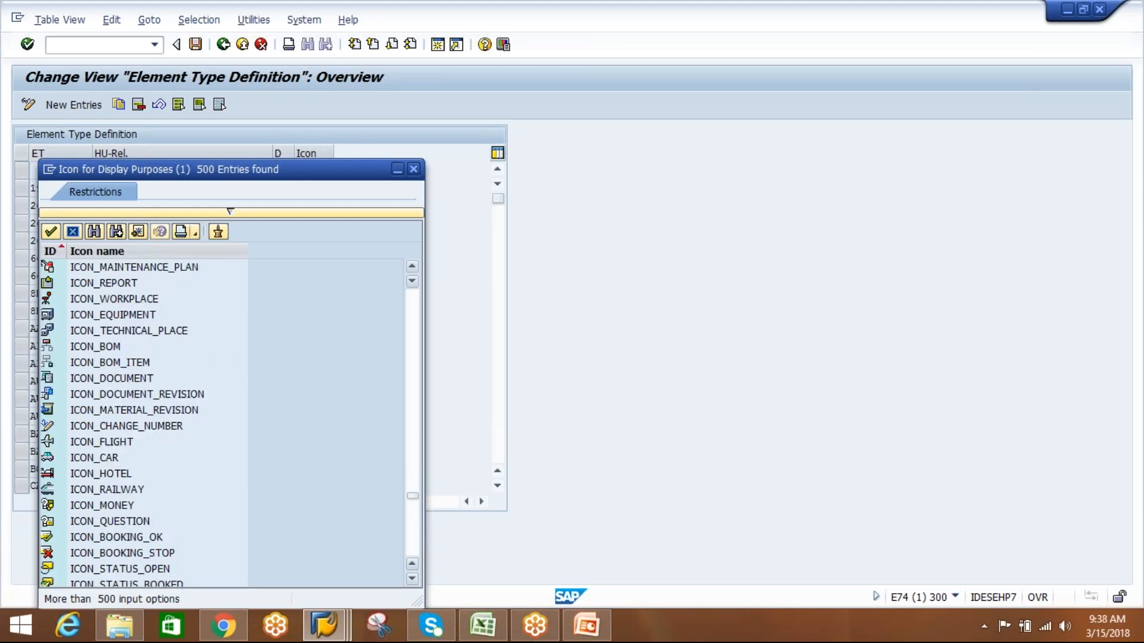
{"action": "scroll", "coordinate": [230, 423], "scroll_direction": "down", "scroll_amount": 2}
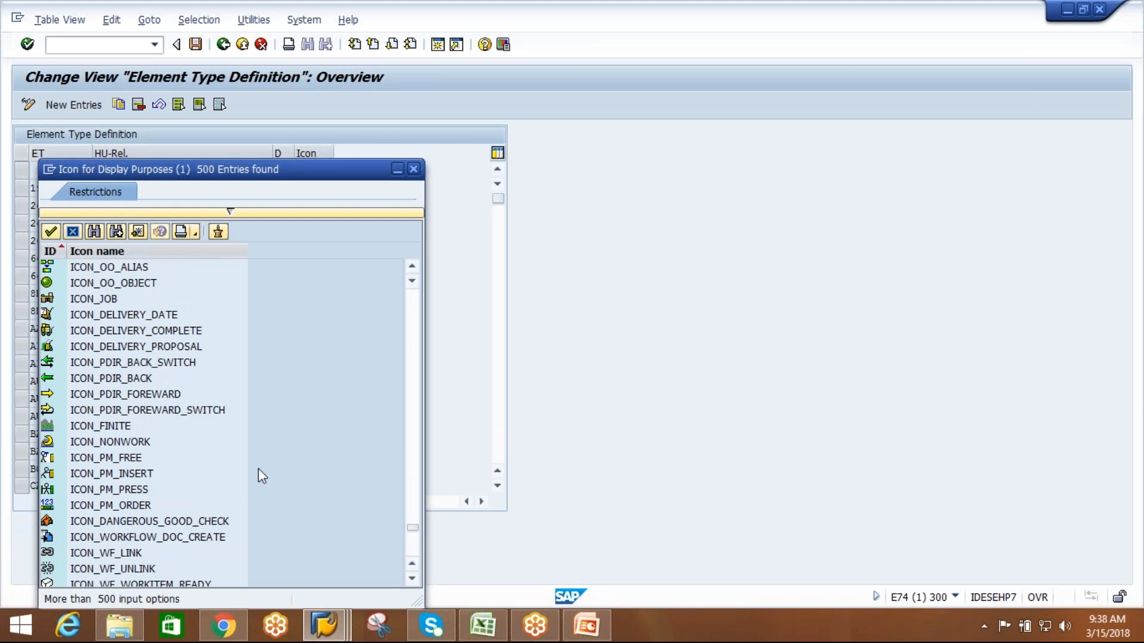
{"action": "double_click", "coordinate": [117, 474]}
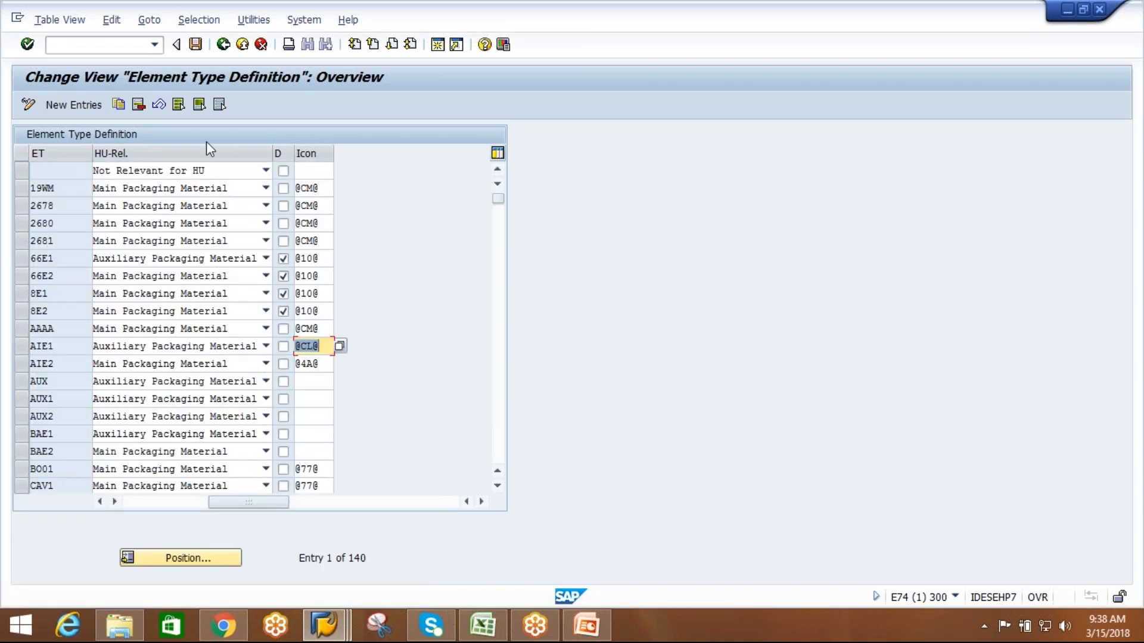
Save the icon assignments of the element types and return to the IMG structure.
{"action": "left_click", "coordinate": [197, 47]}
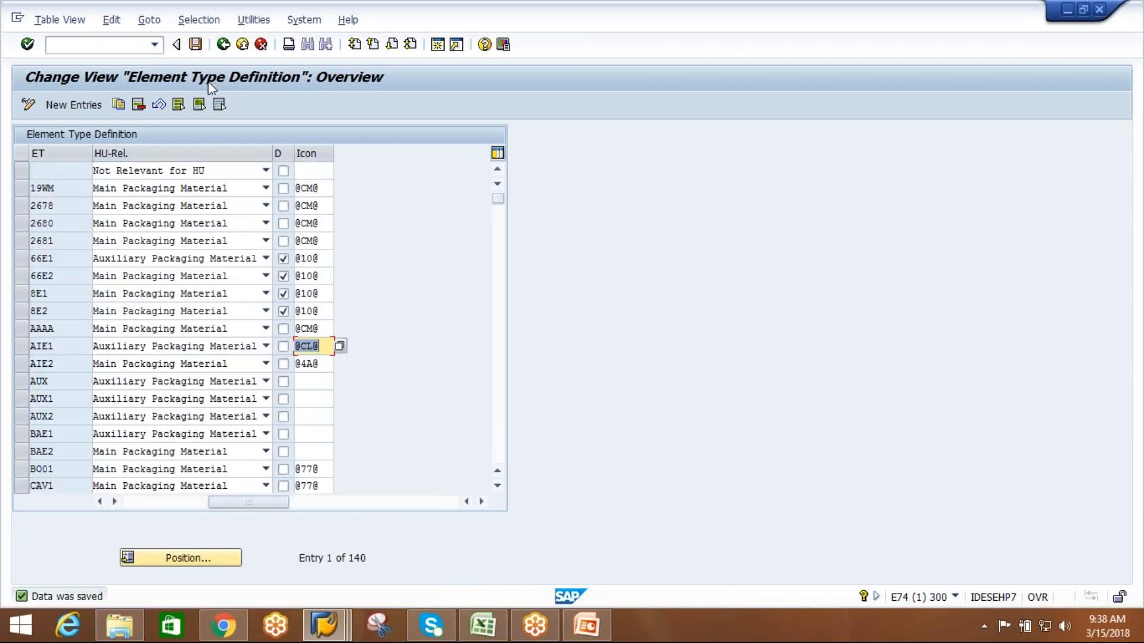
{"action": "left_click", "coordinate": [222, 46]}
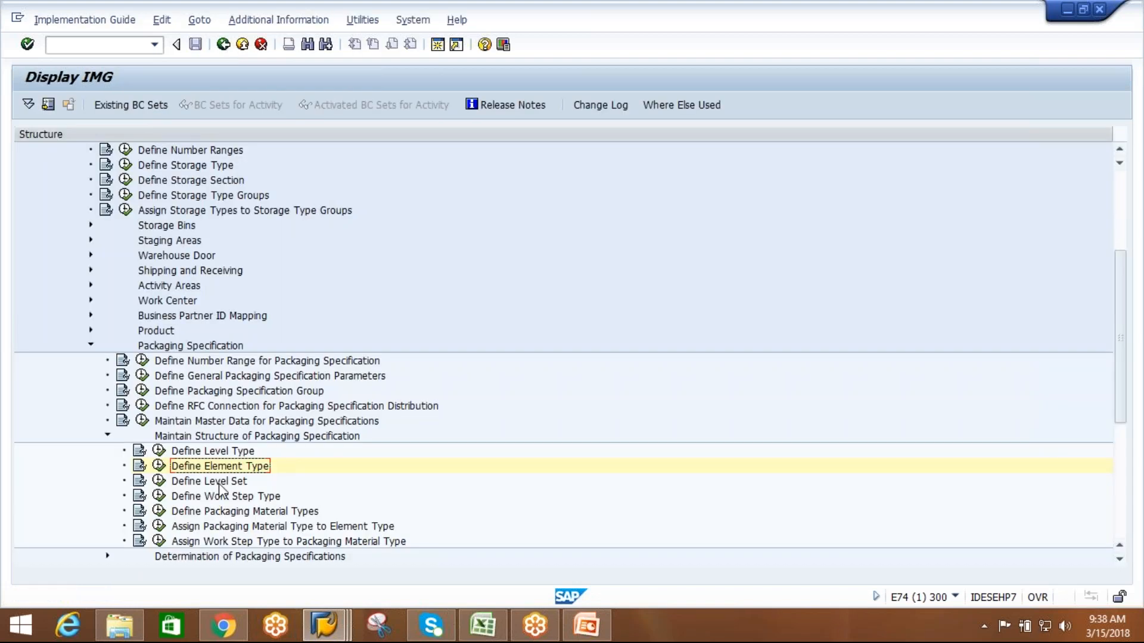
{"action": "double_click", "coordinate": [206, 471]}
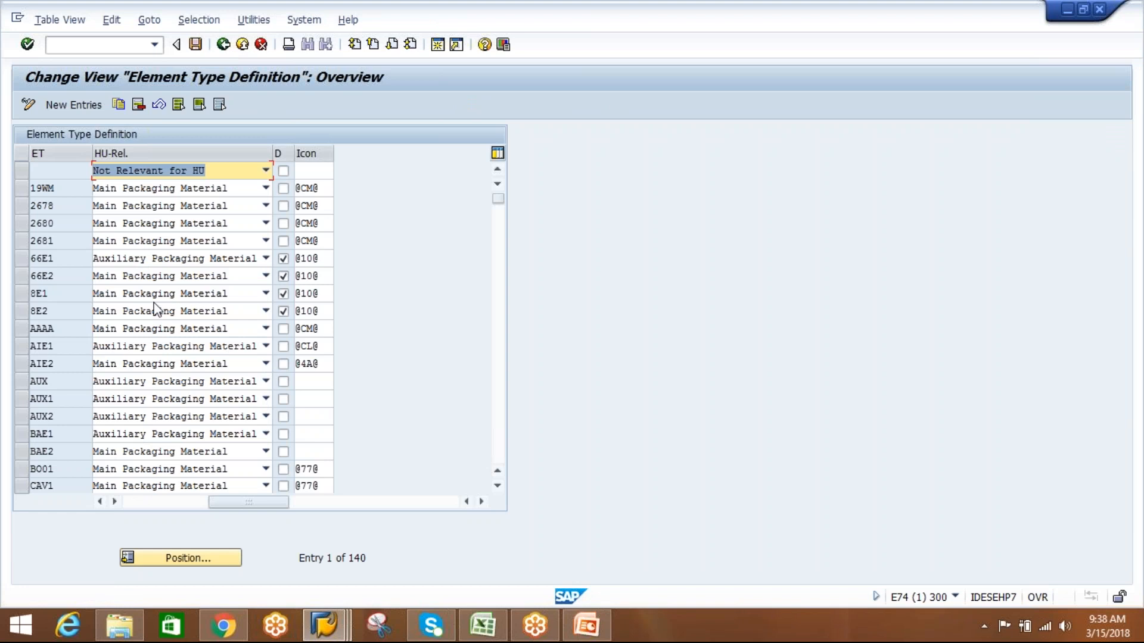
{"action": "left_click", "coordinate": [224, 51]}
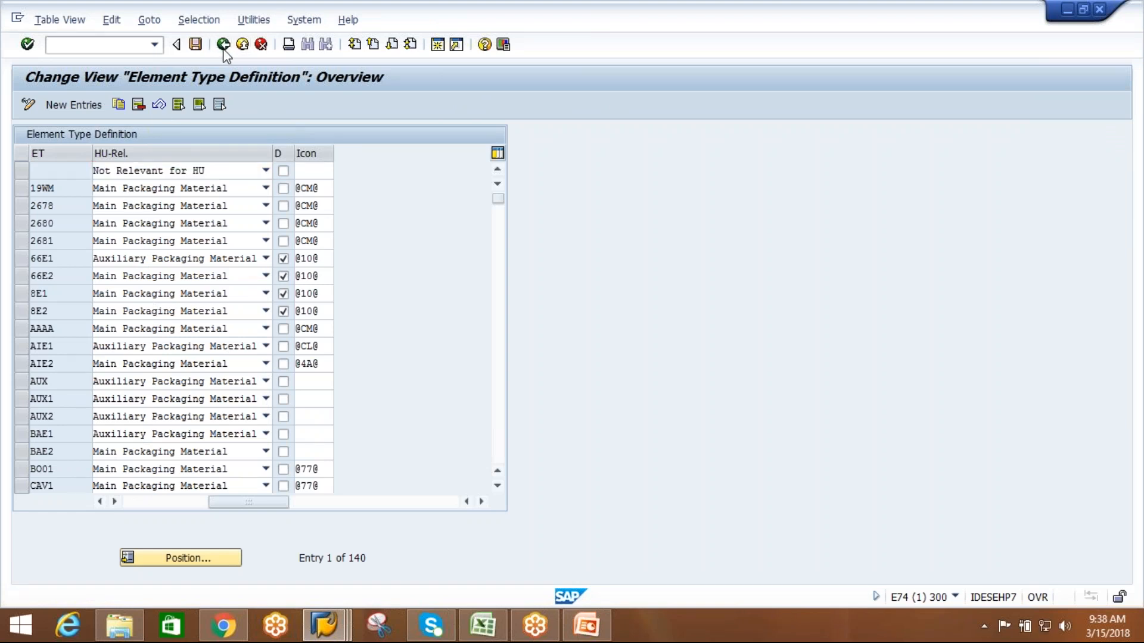
Create a new level set AIPLLS with the description AIPL-LEVEL SET in the Define Level Set activity.
{"action": "left_click", "coordinate": [229, 482]}
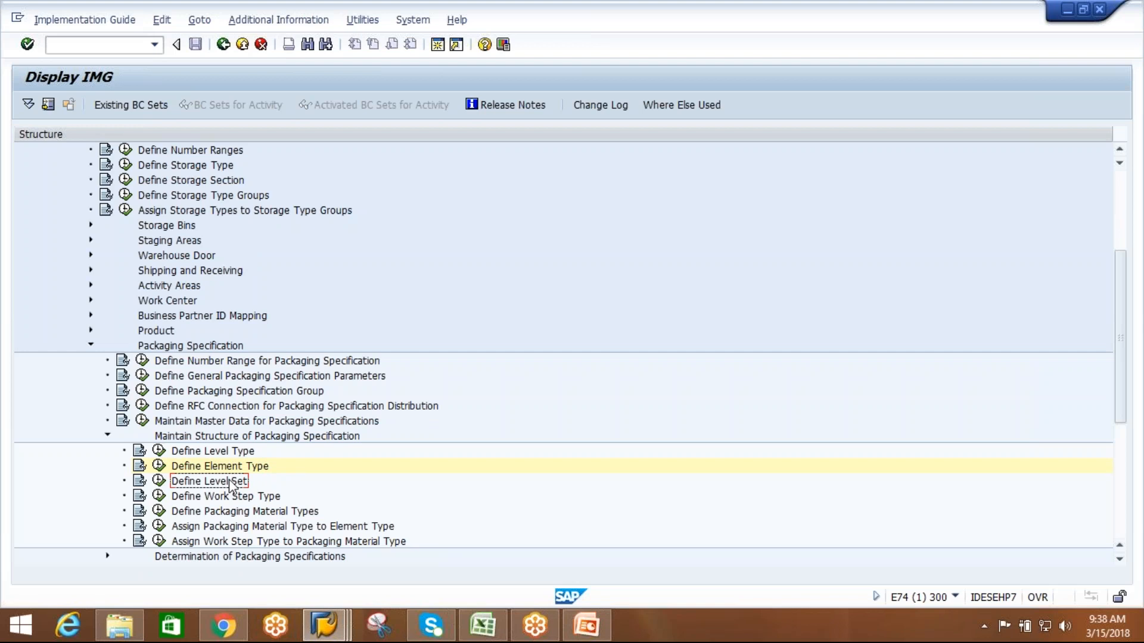
{"action": "left_click", "coordinate": [160, 482]}
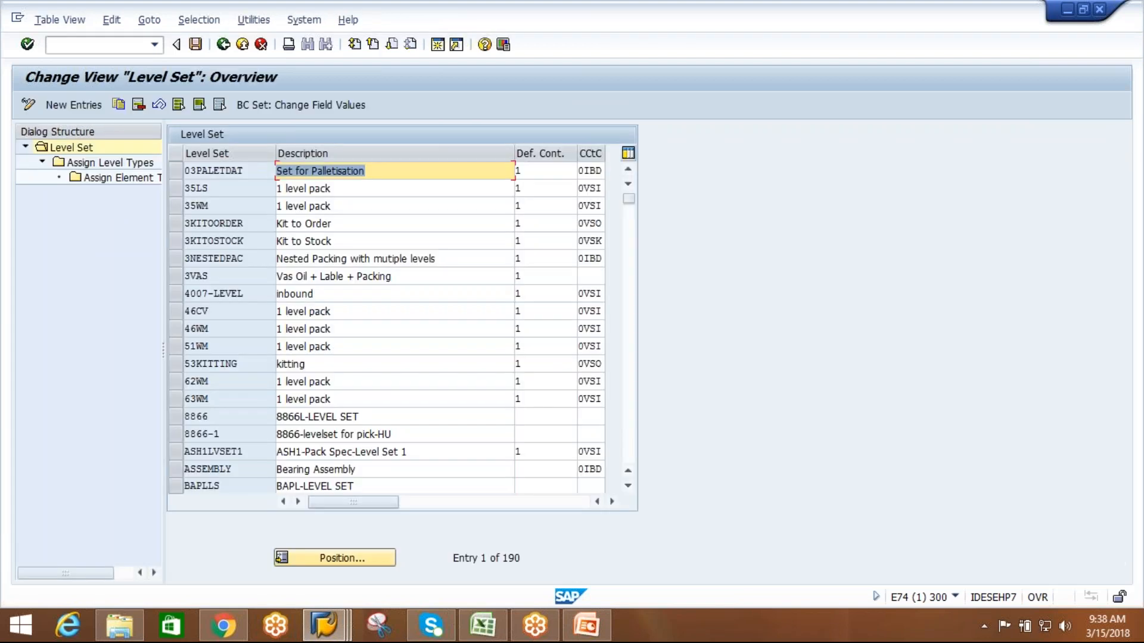
{"action": "left_click", "coordinate": [81, 104]}
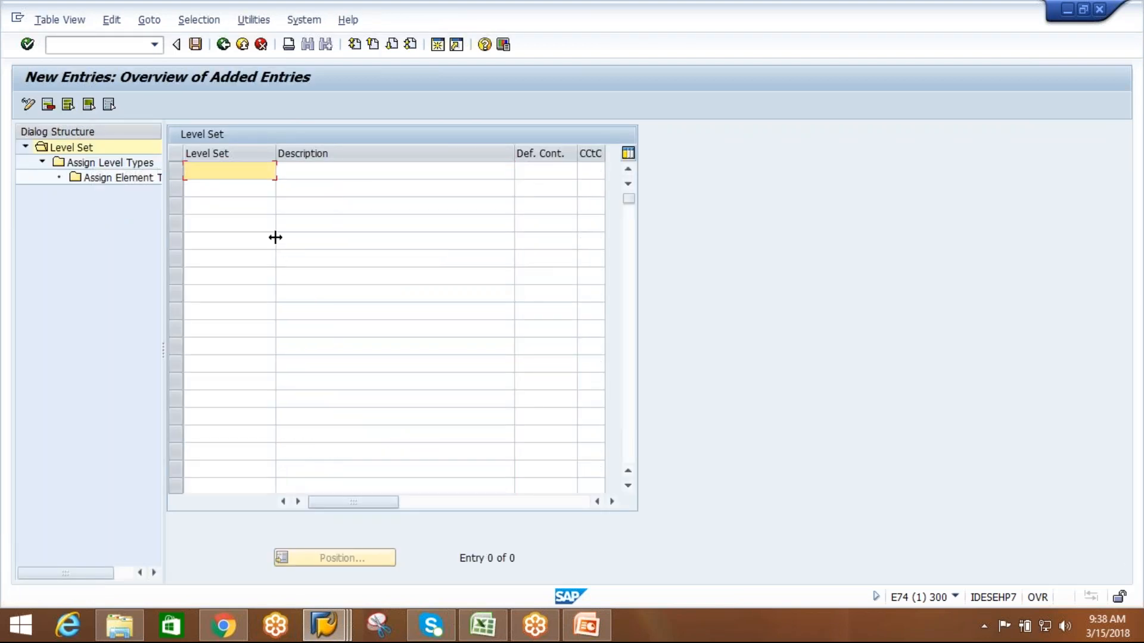
{"action": "type", "text": "AIPLLS"}
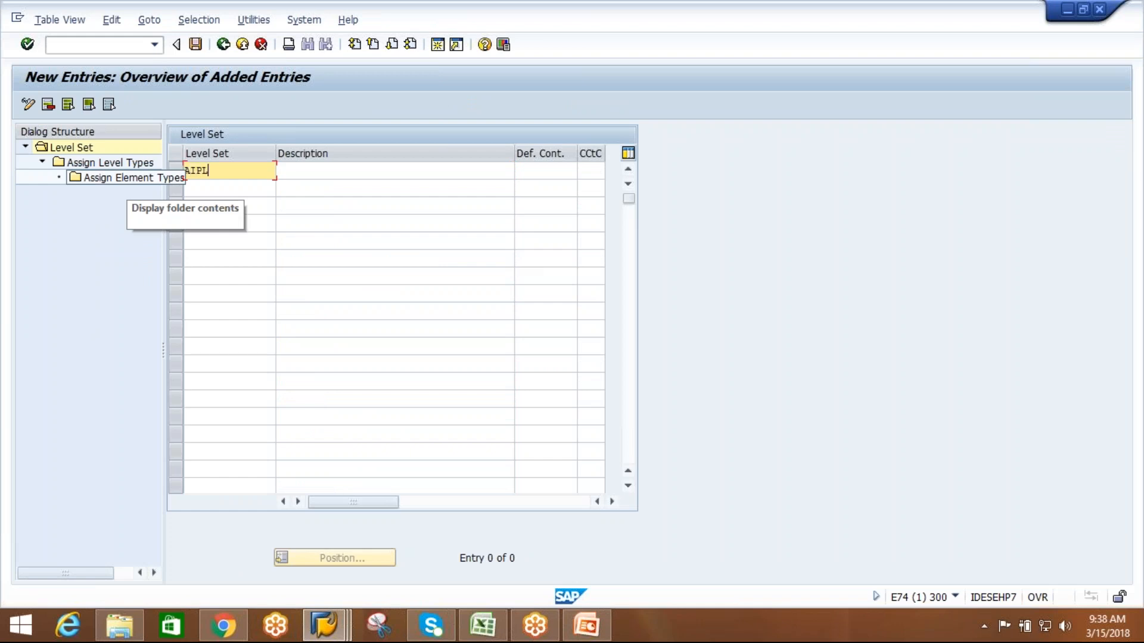
{"action": "left_click", "coordinate": [329, 171]}
{"action": "type", "text": "AIPL"}
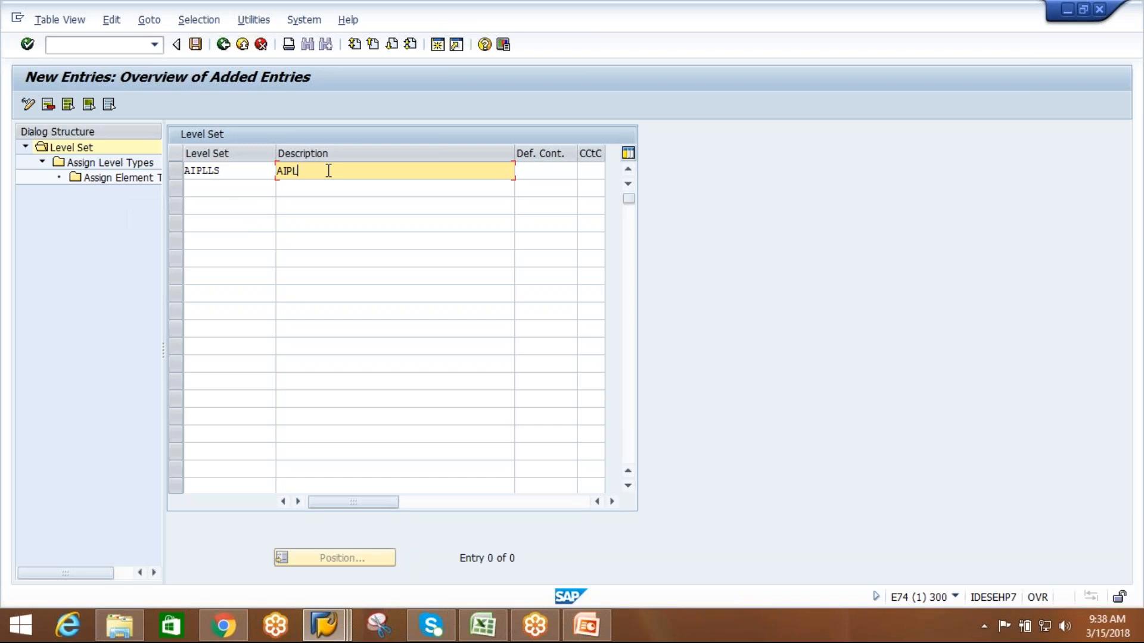
{"action": "type", "text": "-LEVEL SET"}
{"action": "key", "text": "Return"}
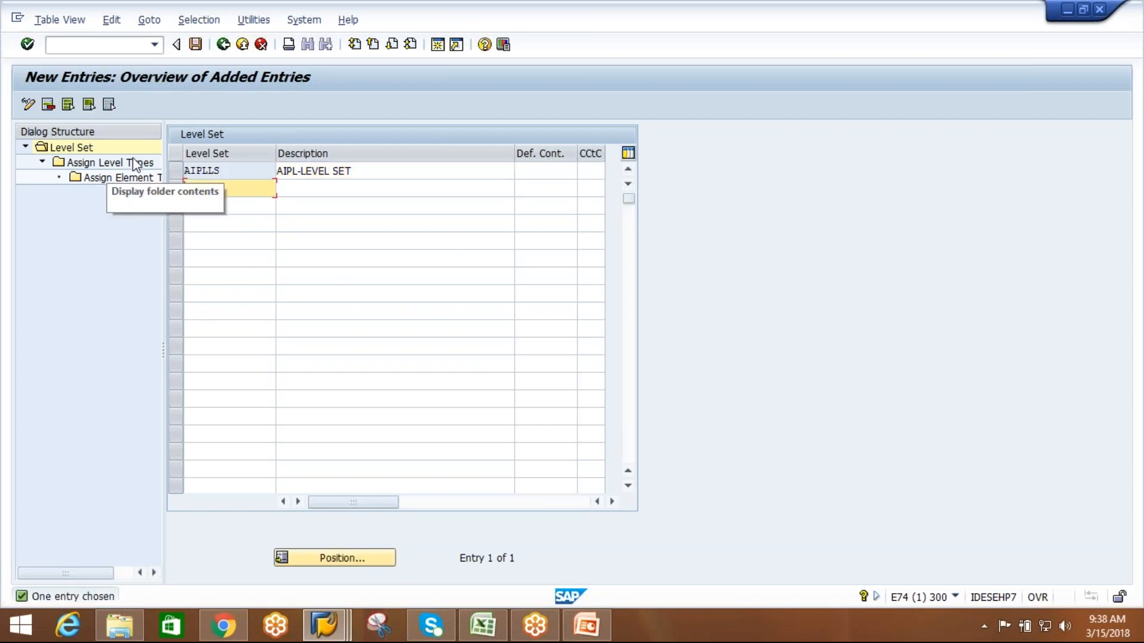
Enter level types AIL1 and AIL2 as new level type assignments of level set AIPLLS.
{"action": "left_click", "coordinate": [174, 171]}
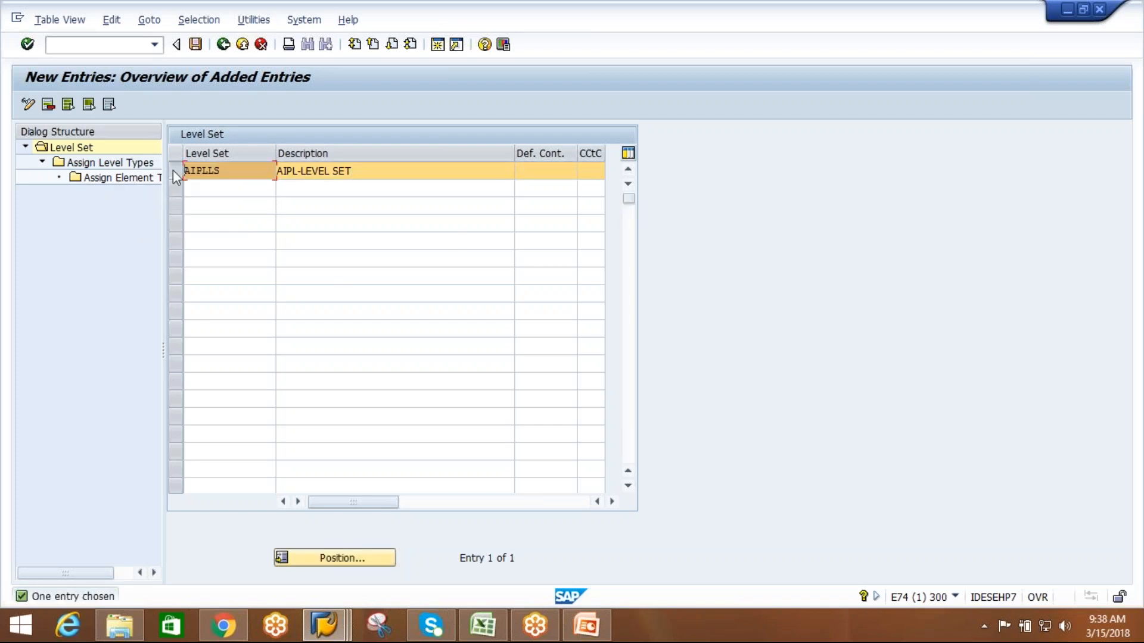
{"action": "double_click", "coordinate": [136, 166]}
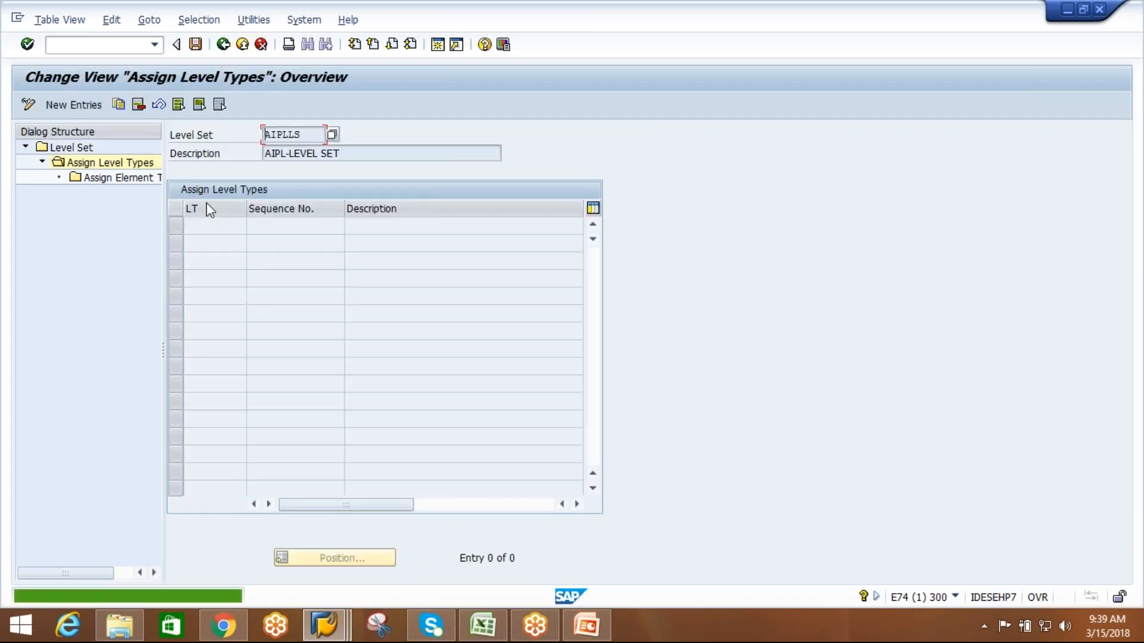
{"action": "left_click", "coordinate": [76, 107]}
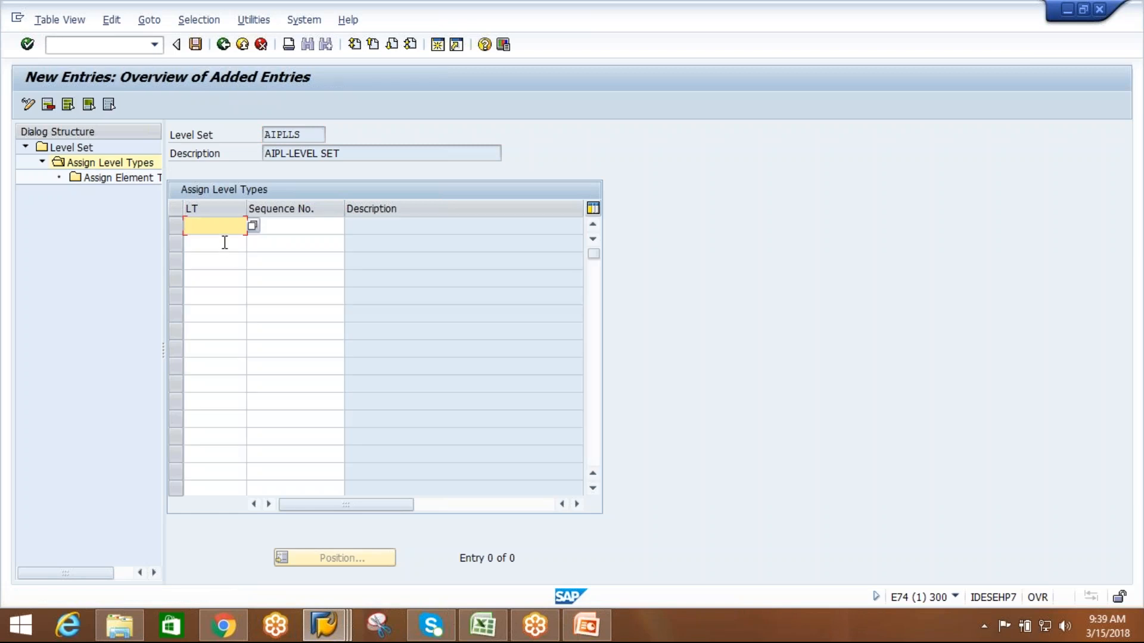
{"action": "type", "text": "AIL1"}
{"action": "left_click", "coordinate": [212, 246]}
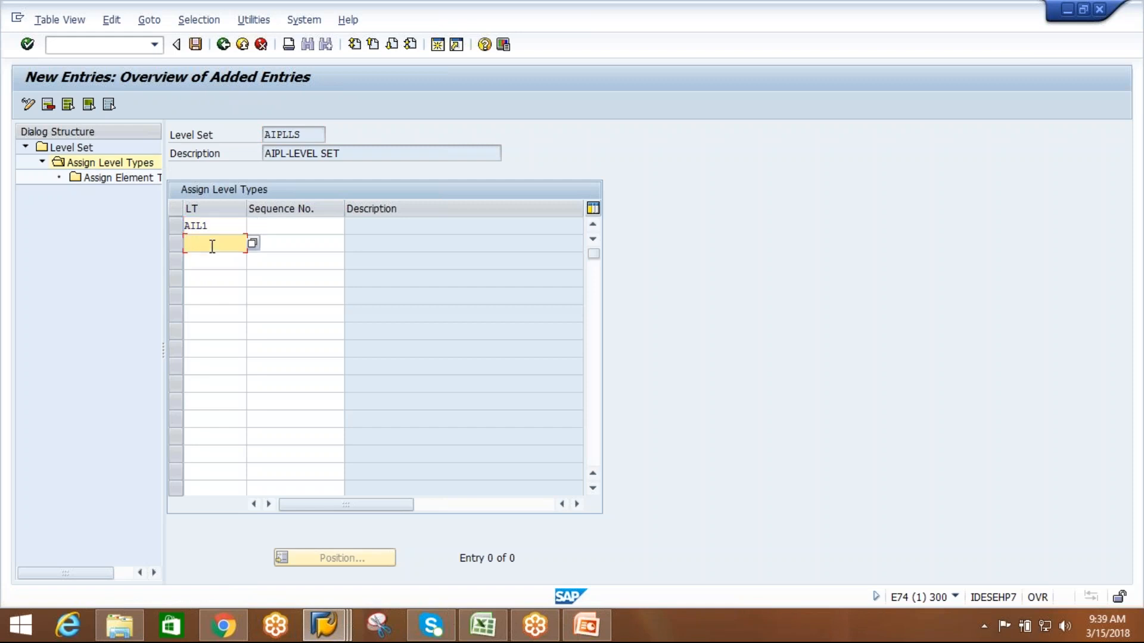
{"action": "key", "text": "BackSpace"}
{"action": "type", "text": "IL2"}
Set the sequence number to 1 for level type AIL1 and 2 for level type AIL2.
{"action": "left_click", "coordinate": [330, 227]}
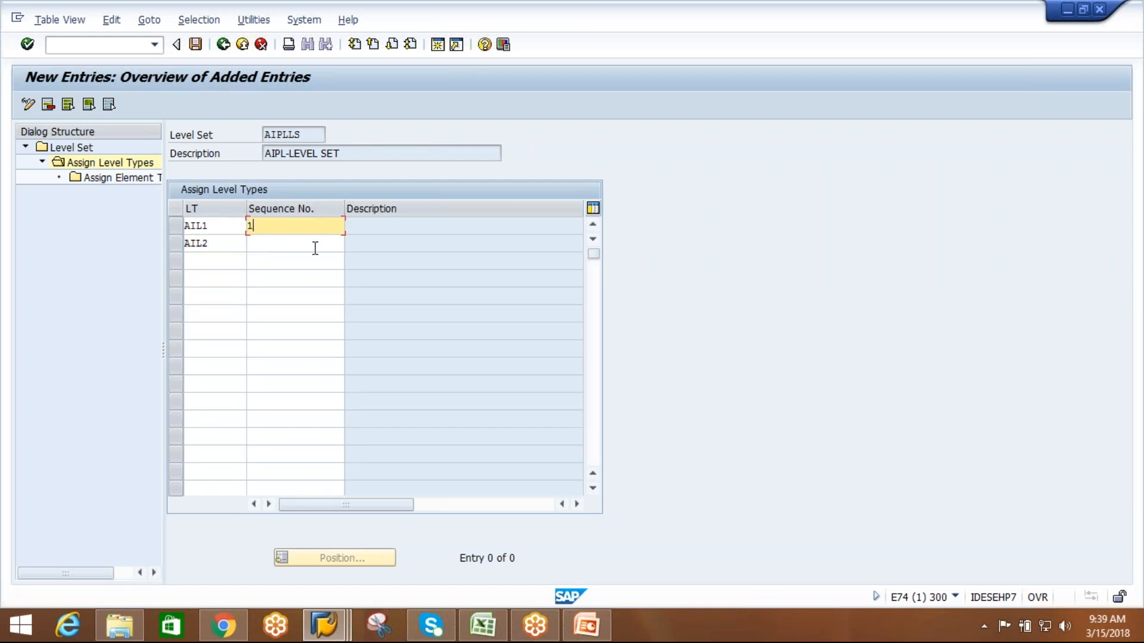
{"action": "left_click", "coordinate": [314, 245]}
{"action": "type", "text": "2"}
{"action": "key", "text": "Return"}
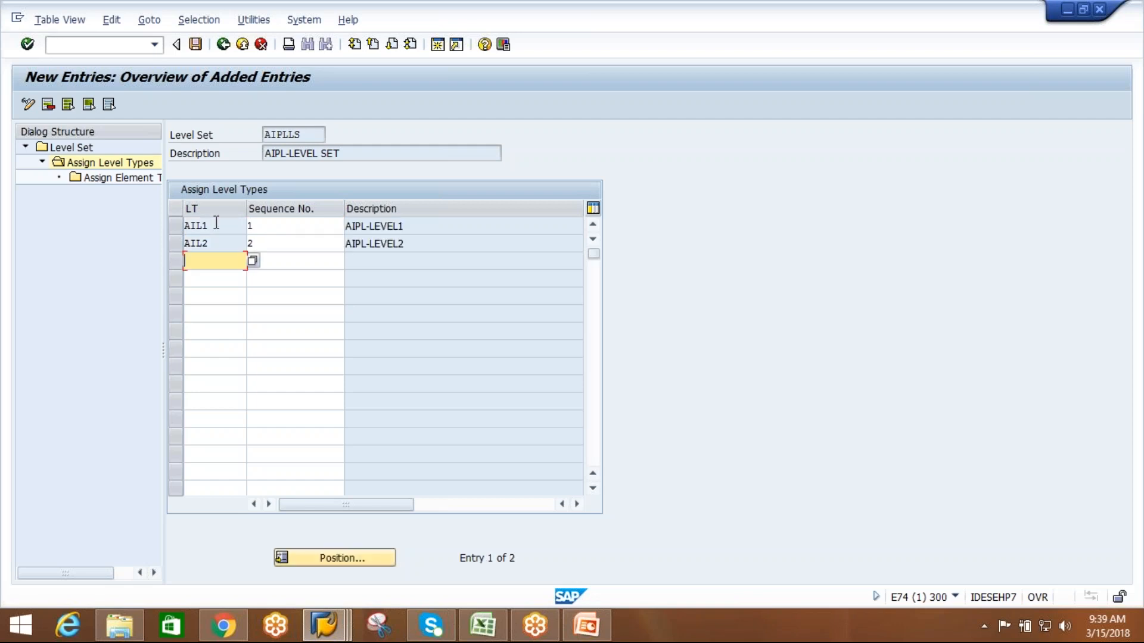
Assign element type AIE1 to level type AIL1 of level set AIPLLS.
{"action": "left_click", "coordinate": [179, 228]}
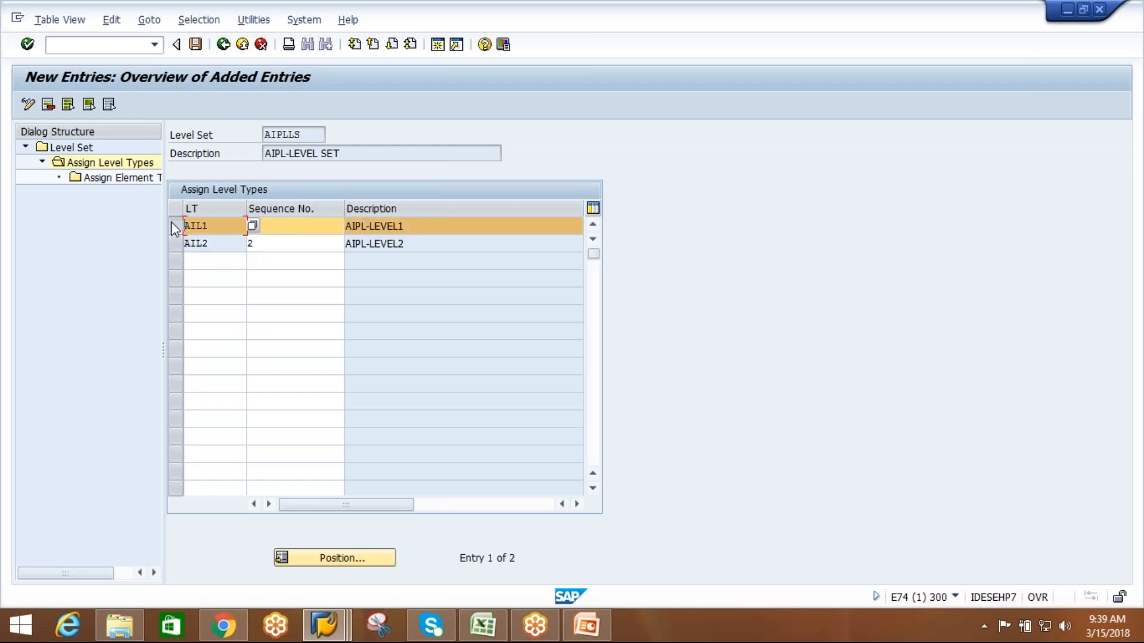
{"action": "double_click", "coordinate": [133, 177]}
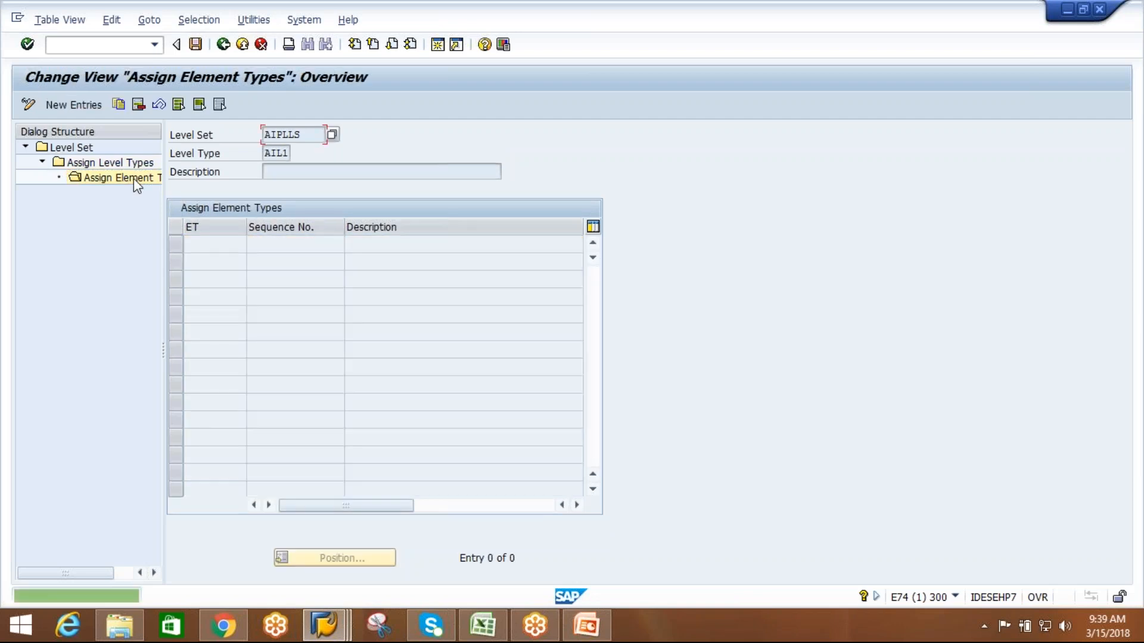
{"action": "left_click", "coordinate": [98, 107]}
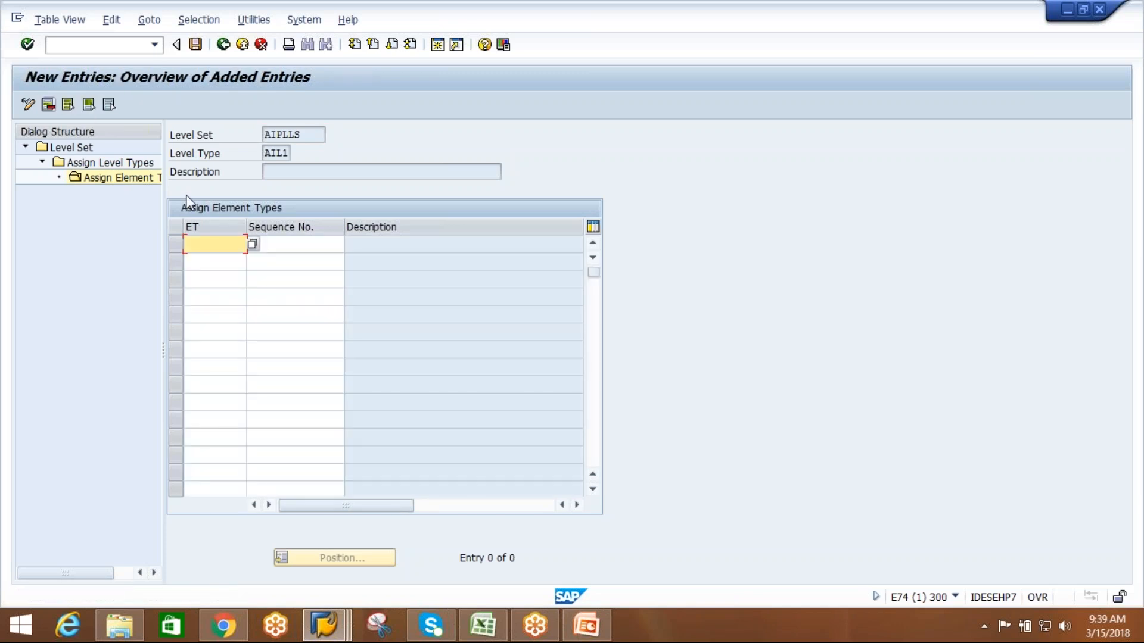
{"action": "type", "text": "AIE1"}
{"action": "key", "text": "Return"}
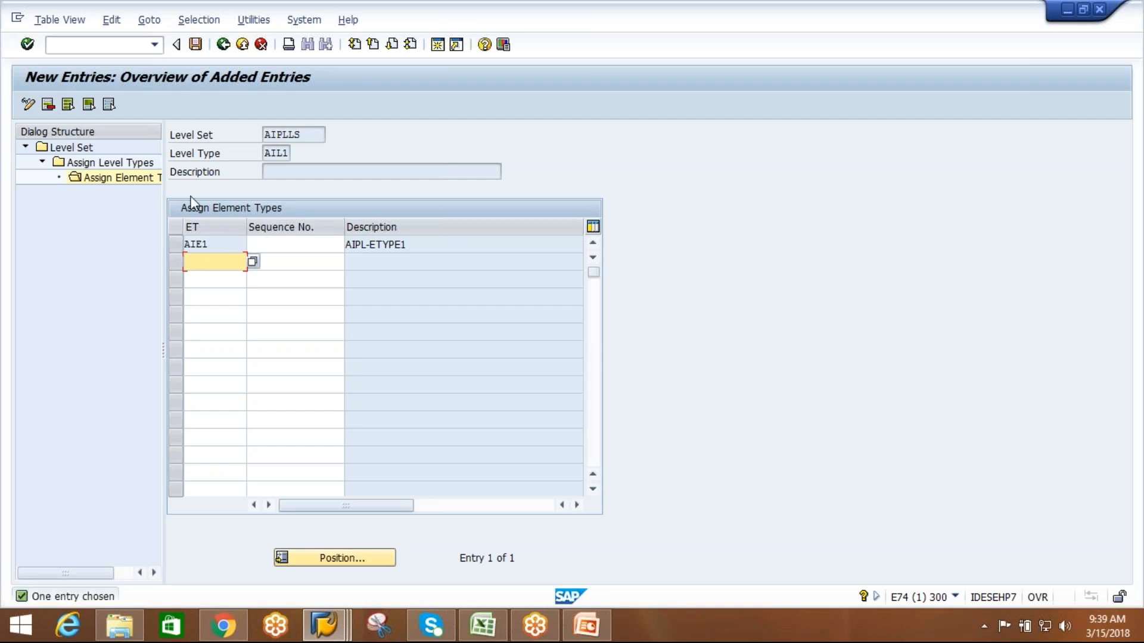
Save the level set entries to the EWM practice session customizing request and return to the assigned level types.
{"action": "left_click", "coordinate": [195, 44]}
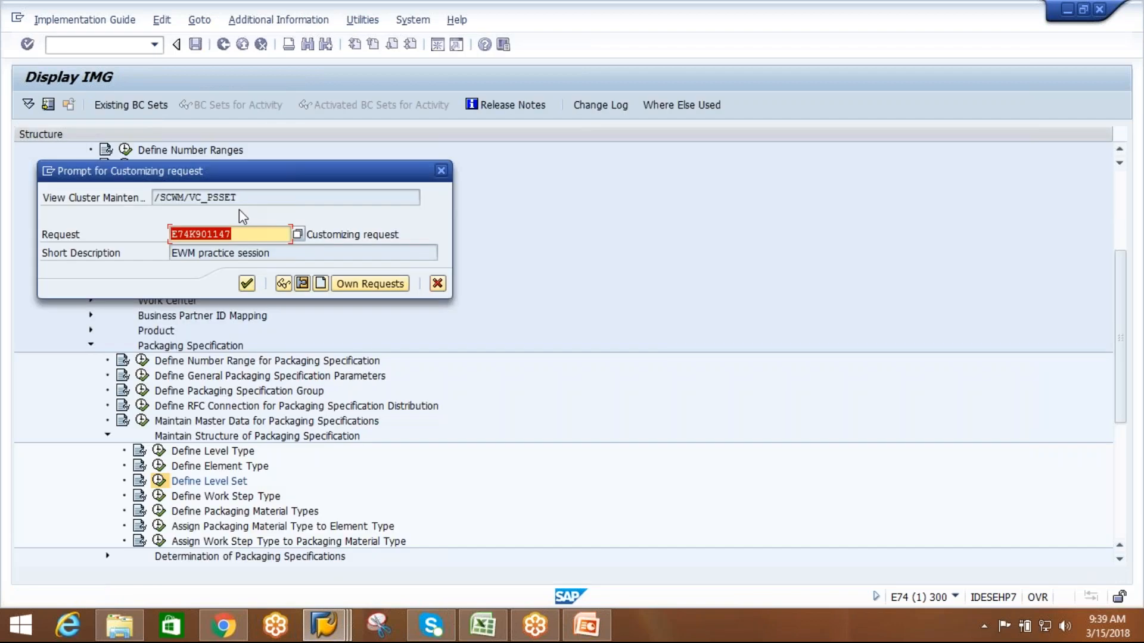
{"action": "left_click", "coordinate": [247, 284]}
{"action": "left_click", "coordinate": [225, 48]}
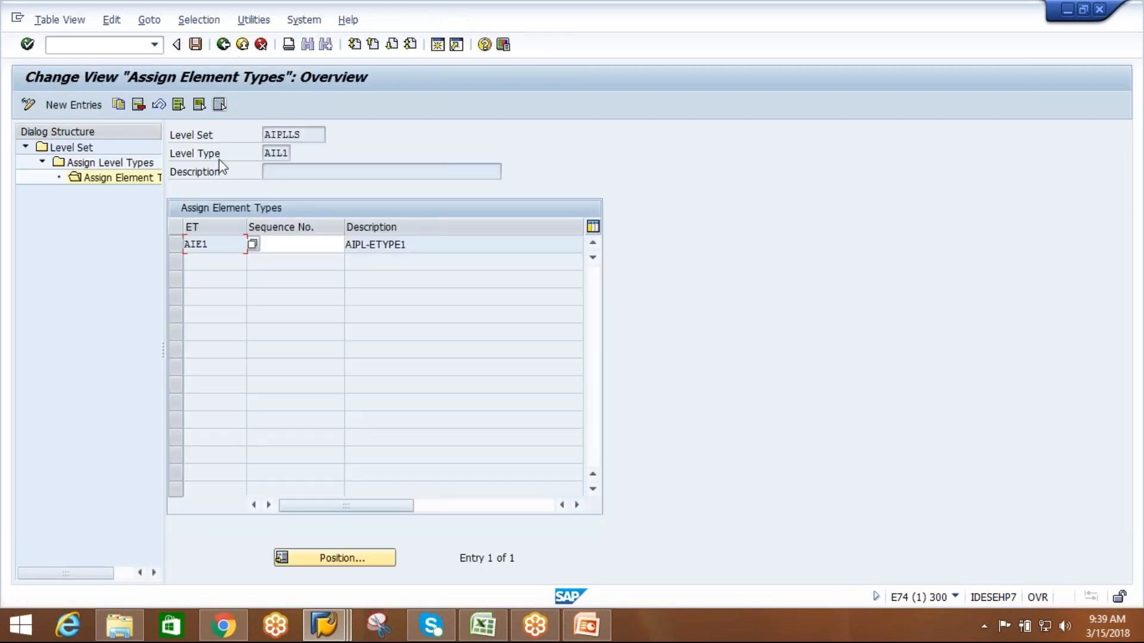
{"action": "left_click", "coordinate": [224, 46]}
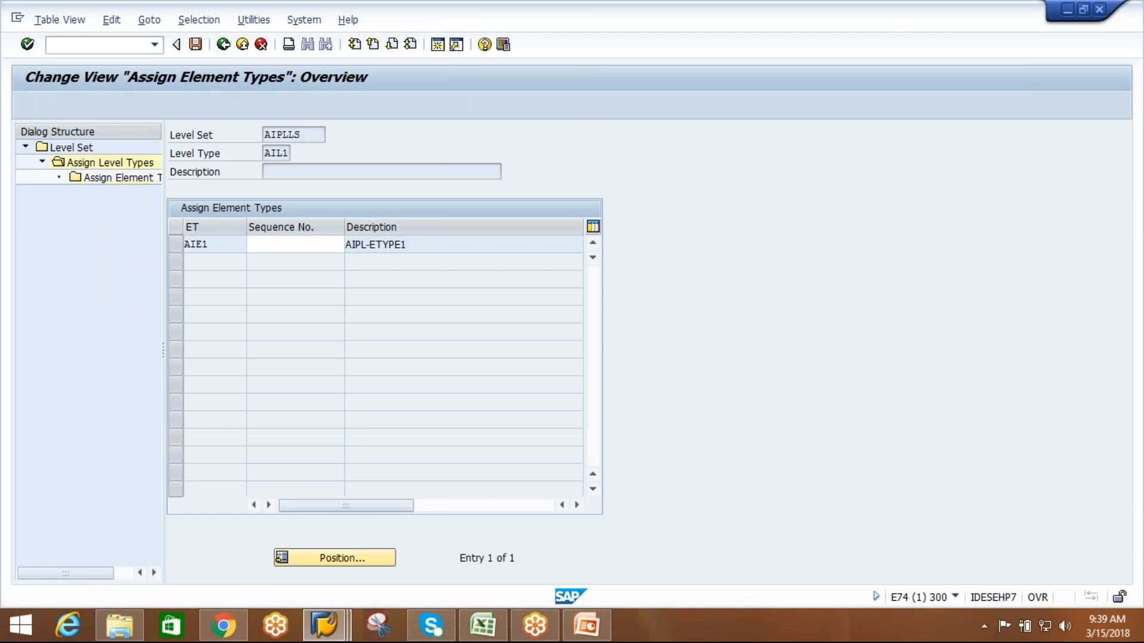
Assign element type AIE2 to level type AIL2 of level set AIPLLS.
{"action": "left_click", "coordinate": [181, 244]}
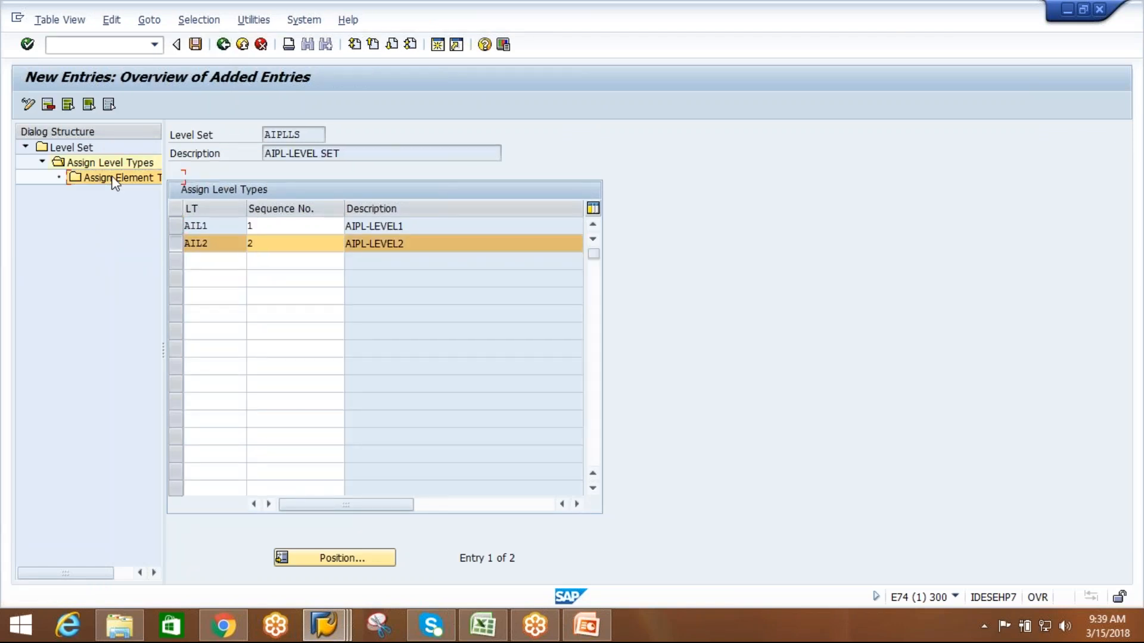
{"action": "double_click", "coordinate": [118, 177]}
{"action": "left_click", "coordinate": [72, 105]}
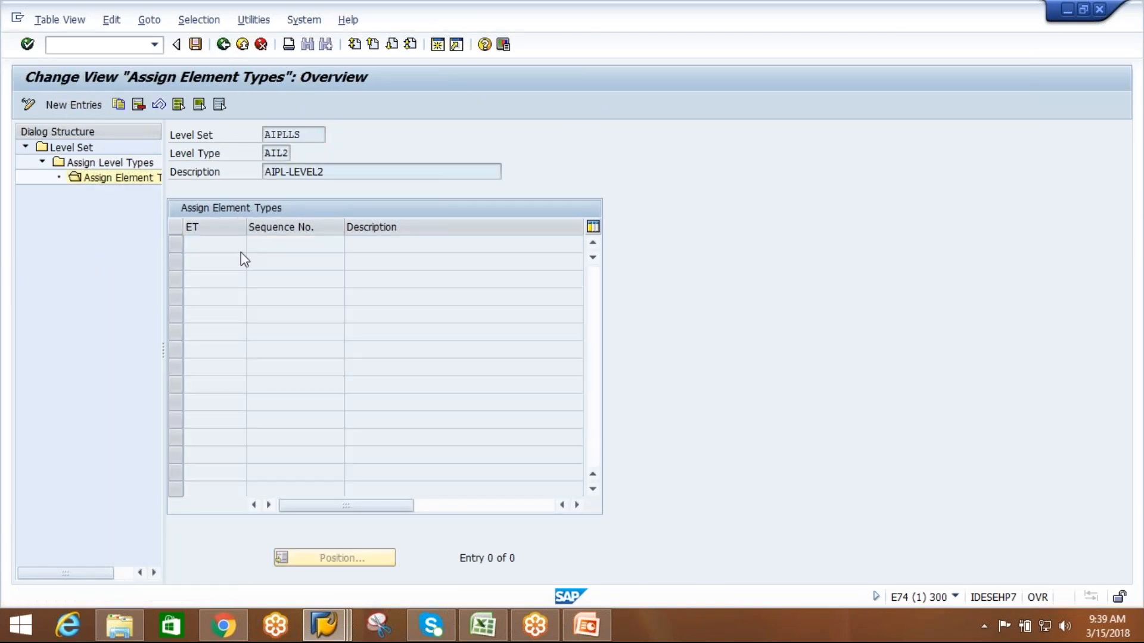
{"action": "left_click", "coordinate": [221, 245]}
{"action": "key", "text": "Down"}
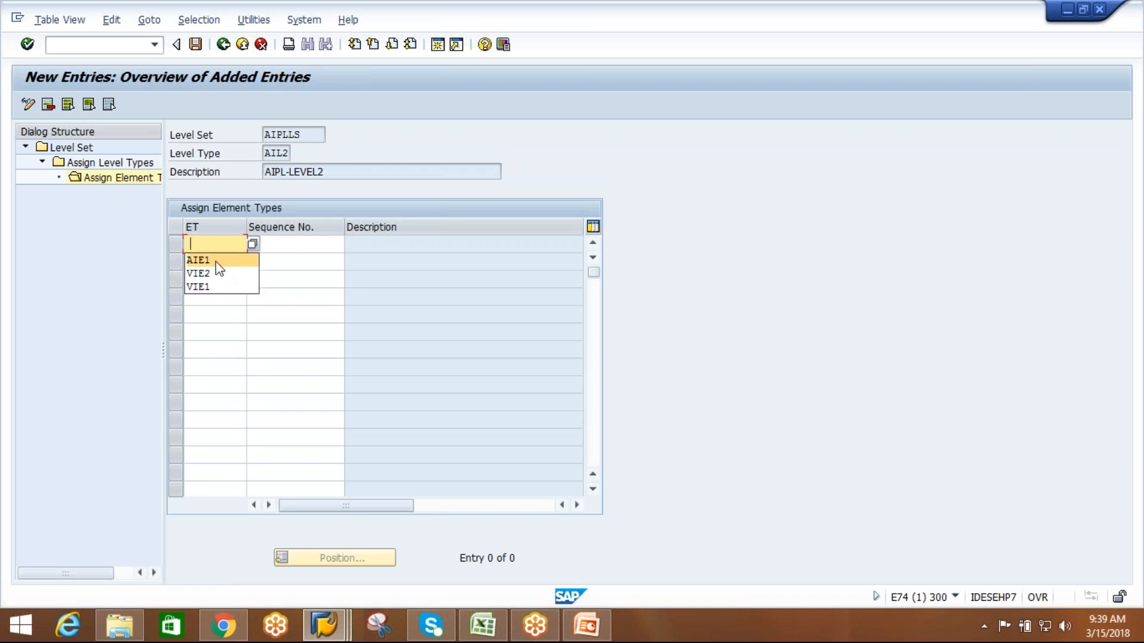
{"action": "key", "text": "Return"}
{"action": "key", "text": "BackSpace"}
{"action": "type", "text": "2"}
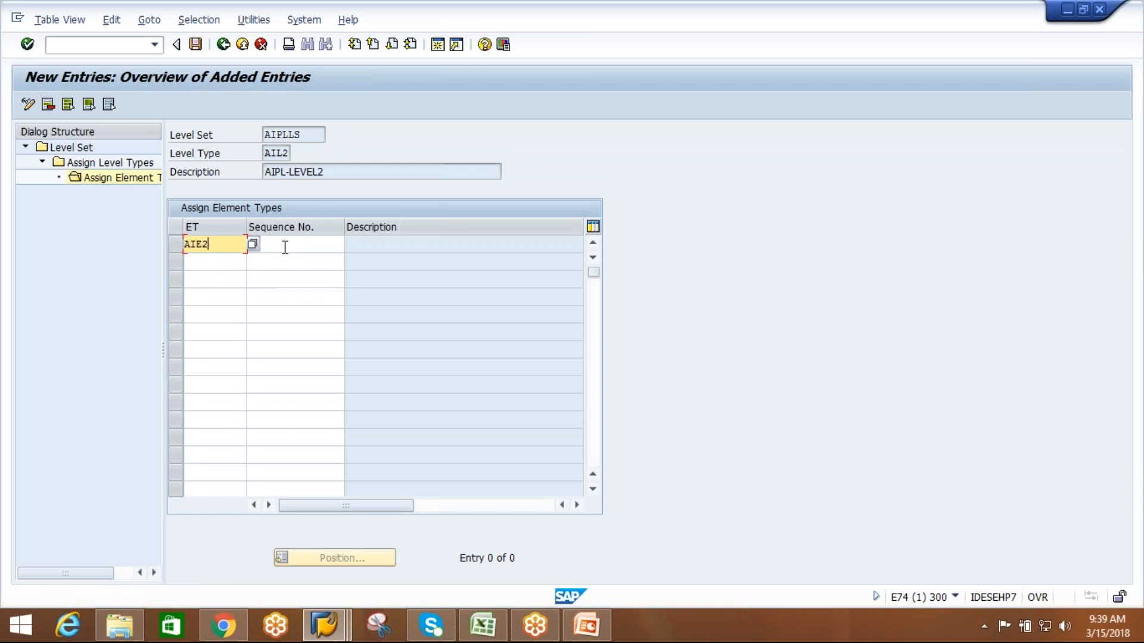
Save the element type assignment of level type AIL2 and return to the IMG structure.
{"action": "left_click", "coordinate": [196, 47]}
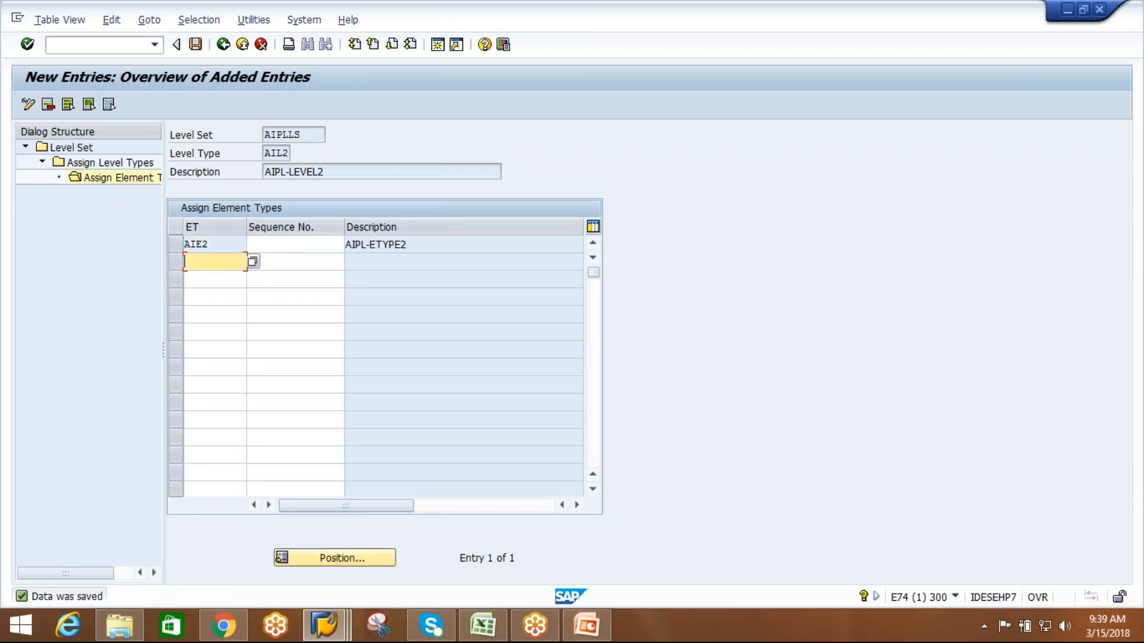
{"action": "left_click", "coordinate": [316, 134]}
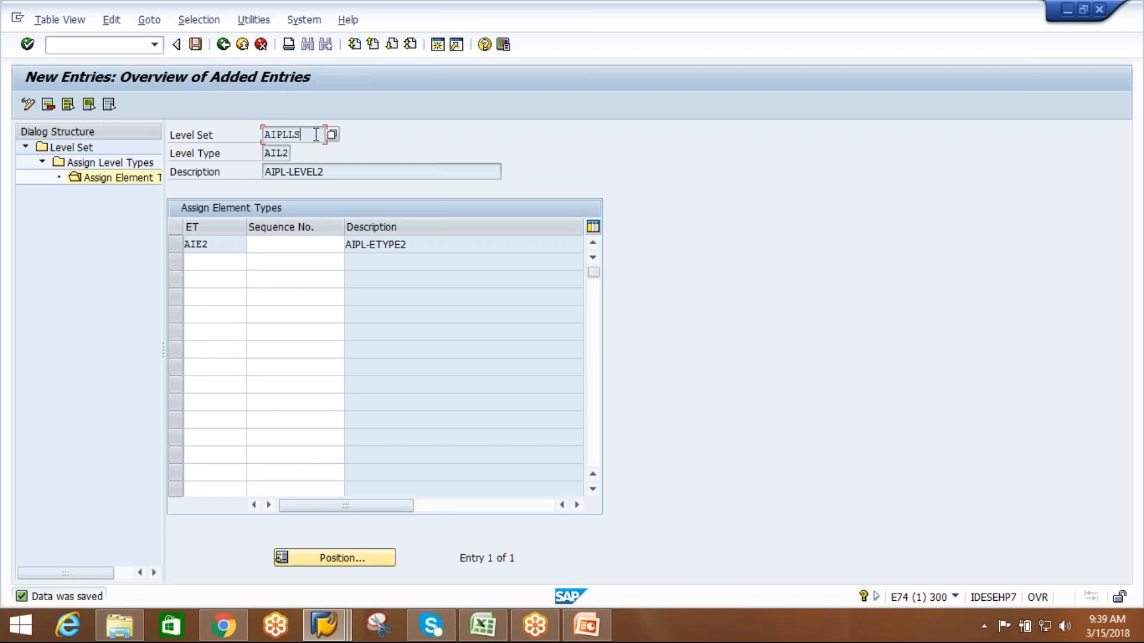
{"action": "left_click", "coordinate": [224, 46]}
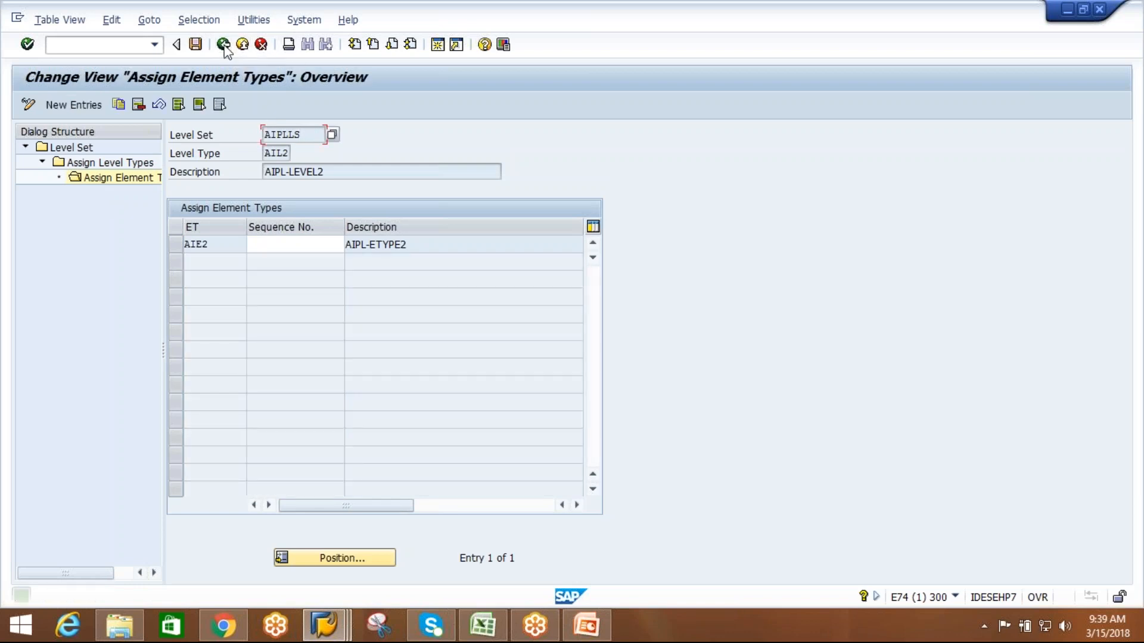
{"action": "left_click", "coordinate": [223, 46]}
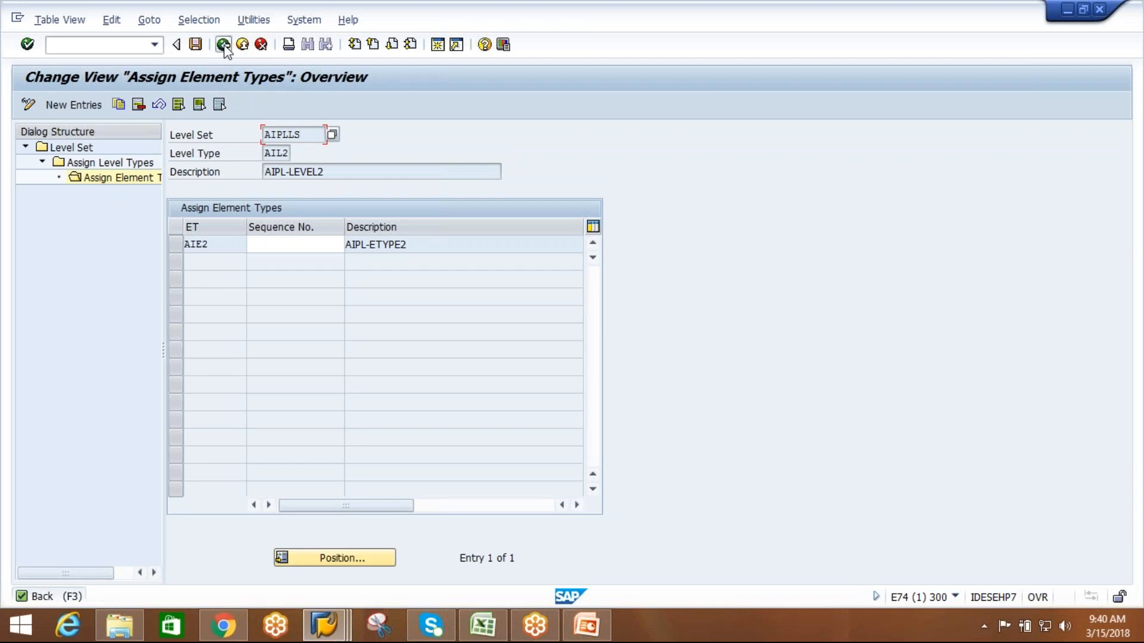
{"action": "left_click", "coordinate": [223, 46]}
{"action": "left_click", "coordinate": [224, 45]}
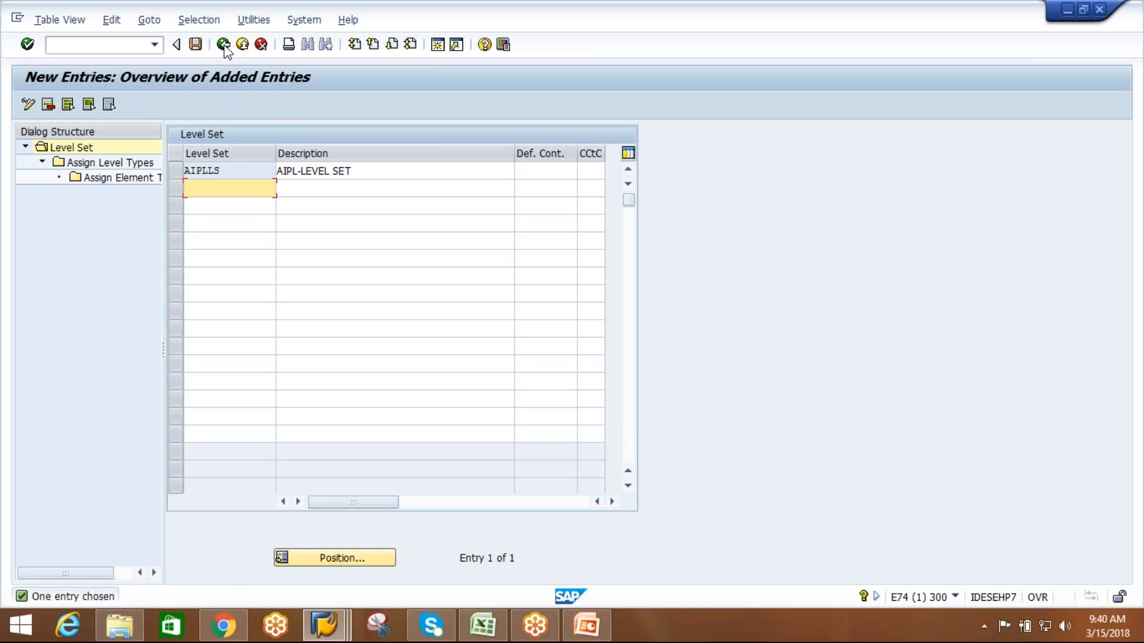
{"action": "left_click", "coordinate": [223, 45]}
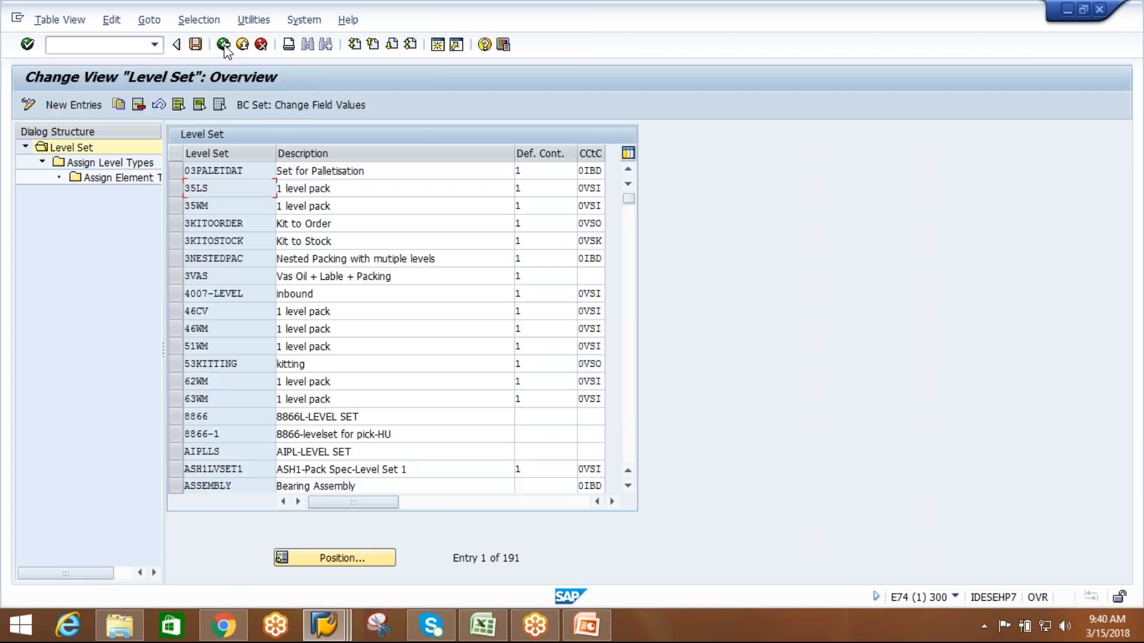
{"action": "left_click", "coordinate": [224, 48]}
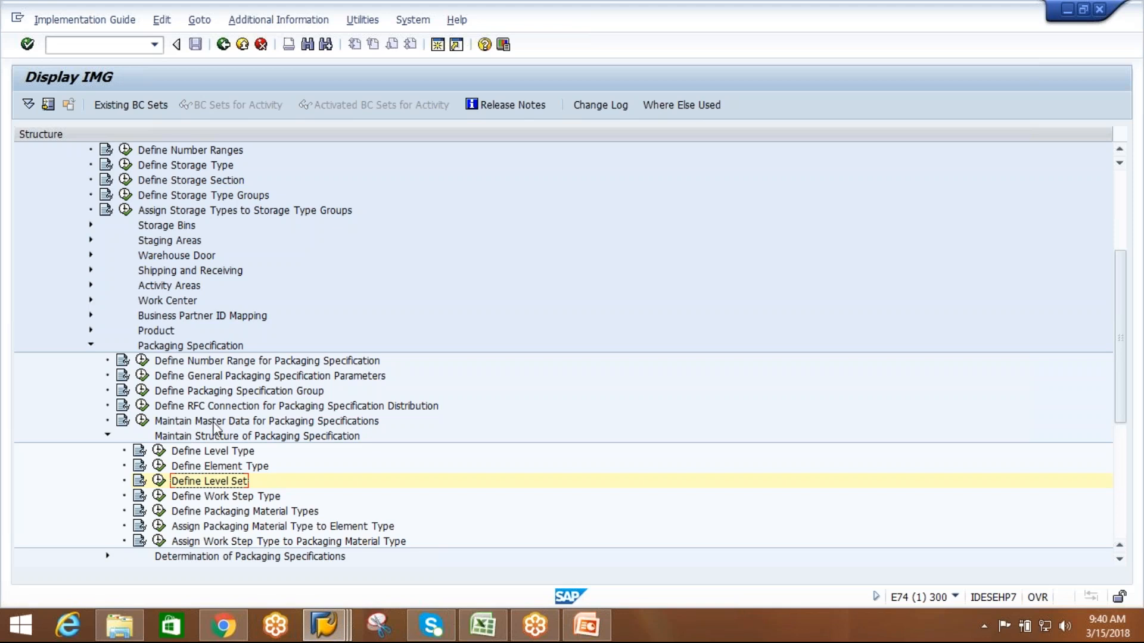
Assign level set AIPLLS to packaging specification group AIPL, enable its Activation setting and save the group.
{"action": "left_click", "coordinate": [275, 392]}
{"action": "left_click", "coordinate": [142, 391]}
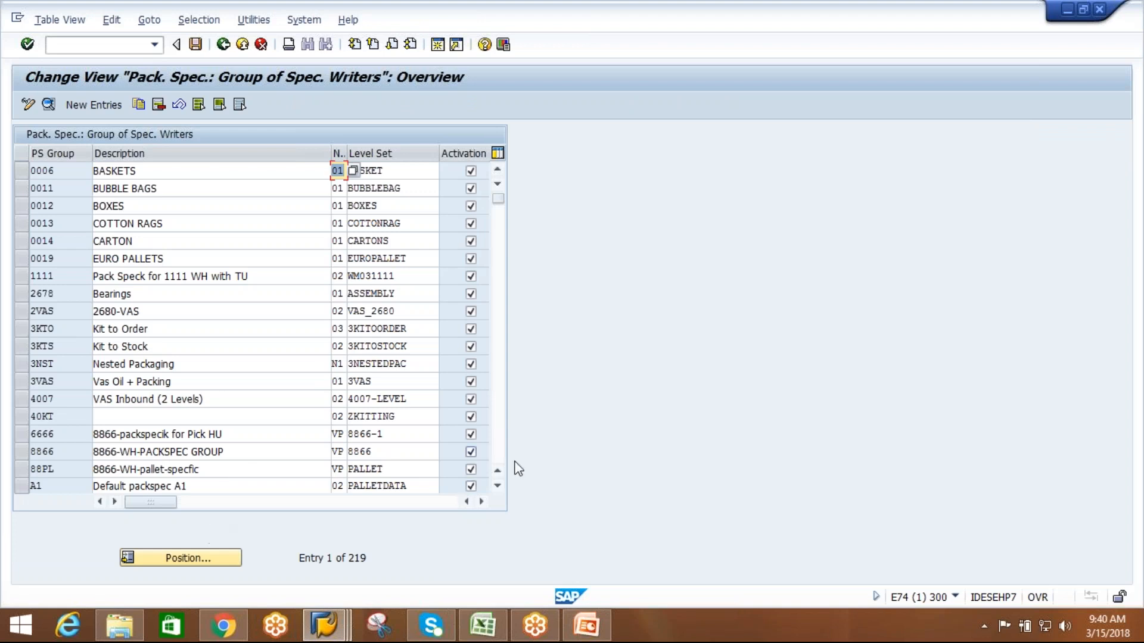
{"action": "left_click", "coordinate": [499, 488]}
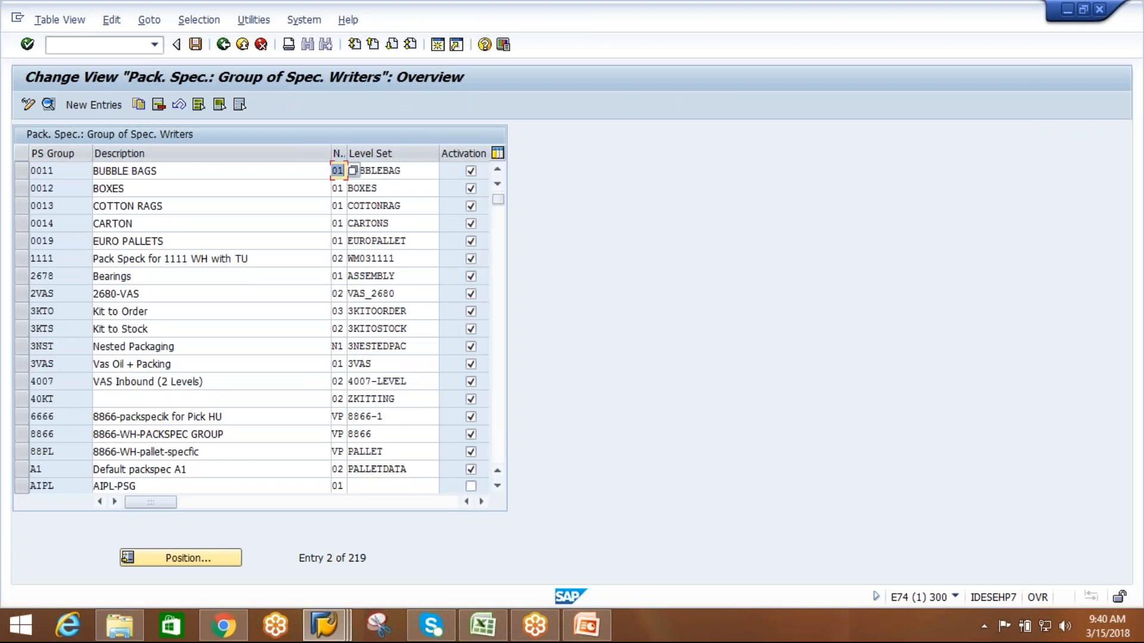
{"action": "left_click", "coordinate": [437, 487]}
{"action": "type", "text": "A"}
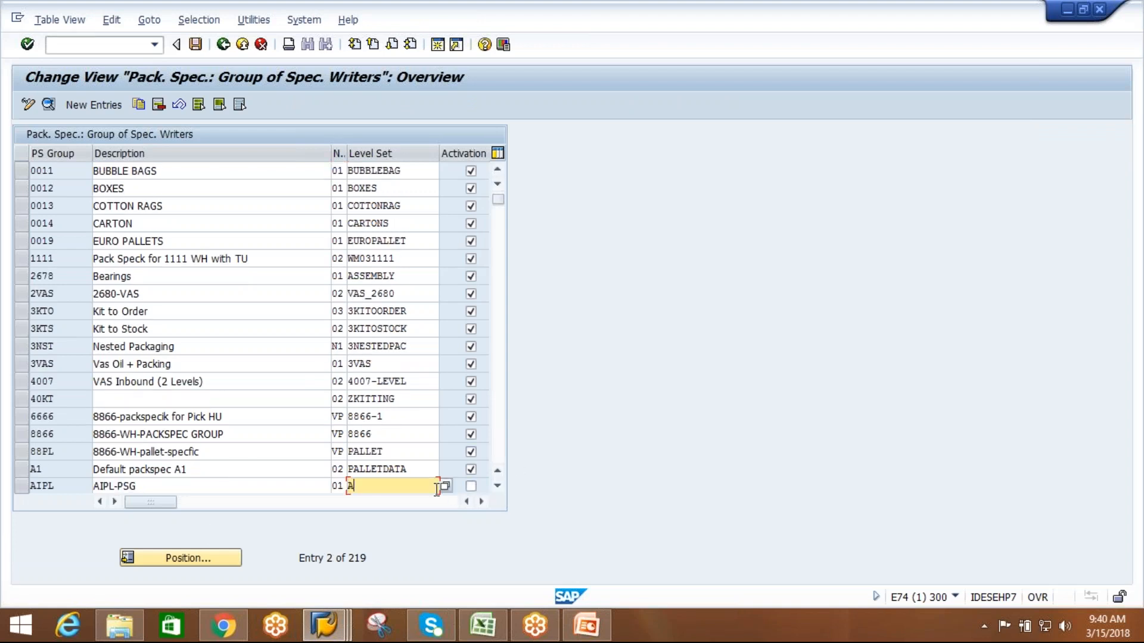
{"action": "type", "text": "IPLLS"}
{"action": "left_click", "coordinate": [470, 486]}
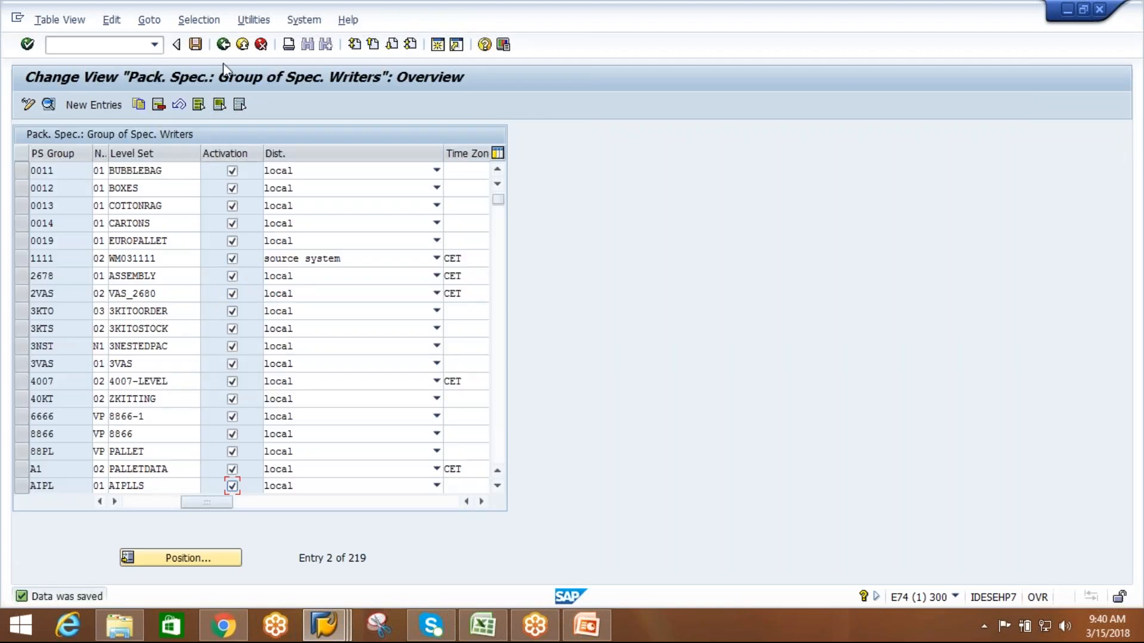
Switch to the second SAP session, leave its IMG display and start Maintain Packaging Specification (/SCWM/PACKSPEC).
{"action": "left_click", "coordinate": [325, 625]}
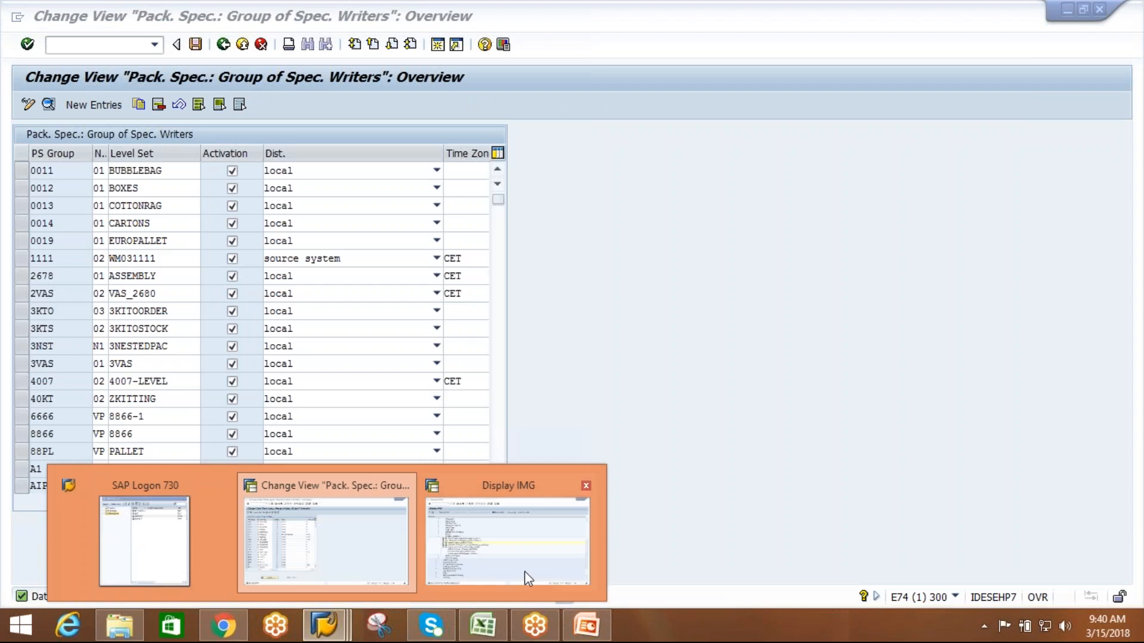
{"action": "left_click", "coordinate": [511, 550]}
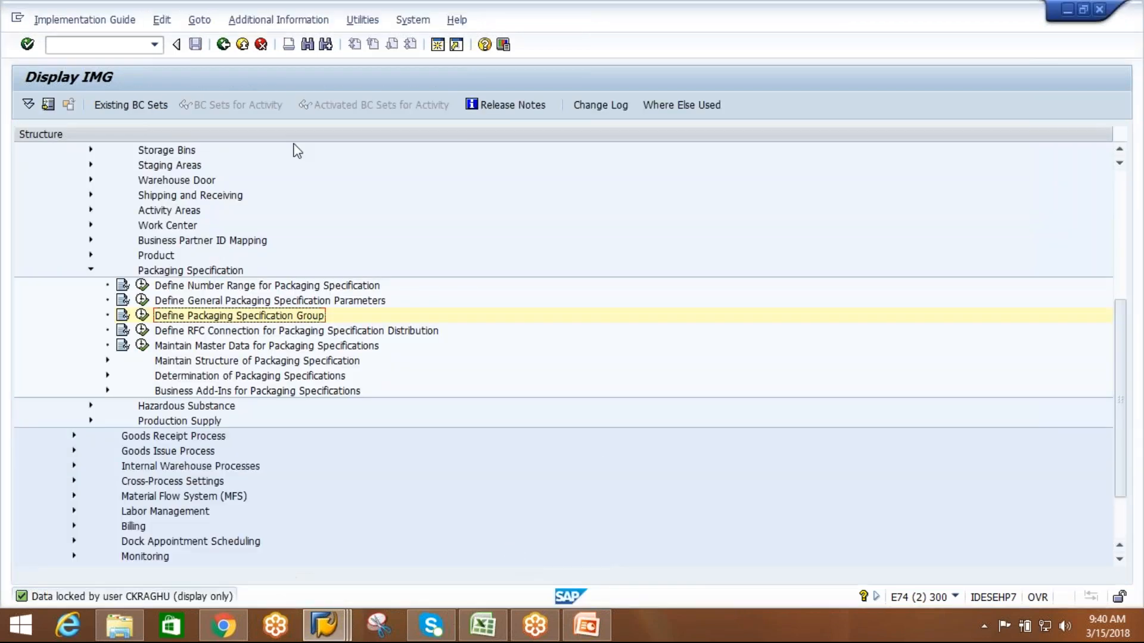
{"action": "left_click", "coordinate": [224, 44]}
{"action": "left_click", "coordinate": [224, 44]}
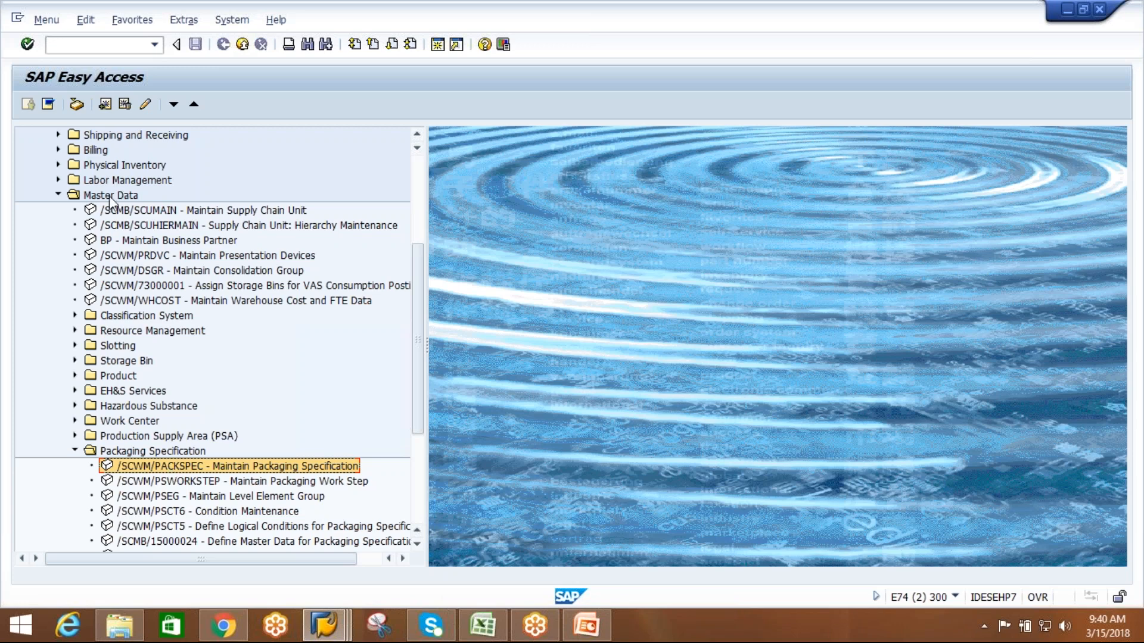
{"action": "double_click", "coordinate": [176, 468]}
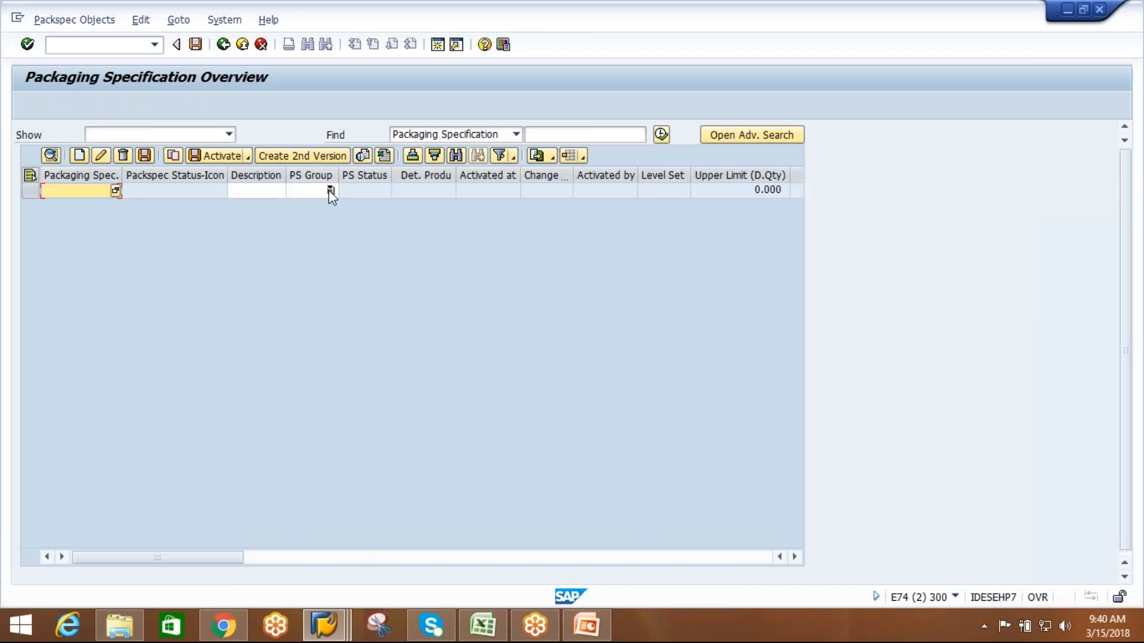
Create a new packaging specification with packaging specification group AIPL.
{"action": "left_click", "coordinate": [329, 191]}
{"action": "scroll", "coordinate": [313, 251], "scroll_direction": "down", "scroll_amount": 5}
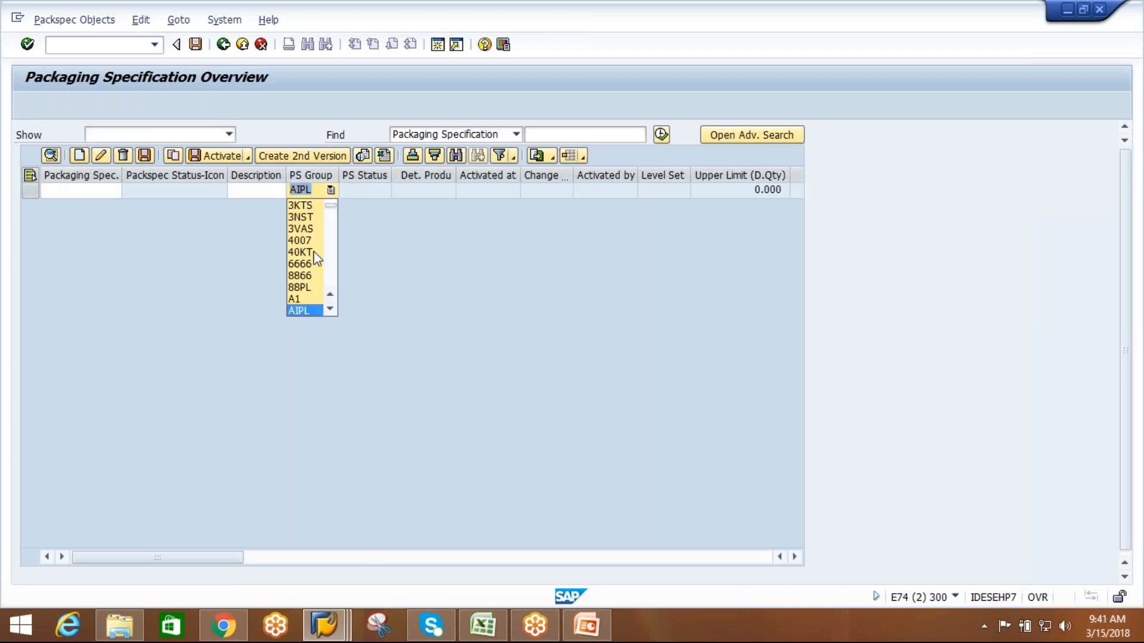
{"action": "left_click", "coordinate": [308, 310]}
{"action": "key", "text": "Return"}
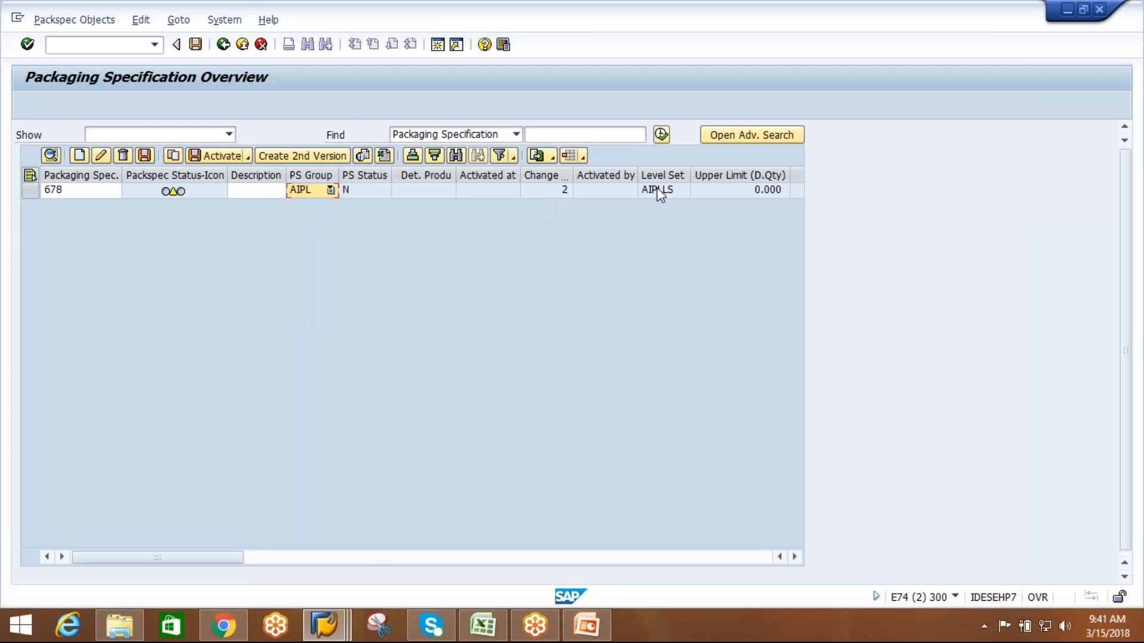
Open the new packaging specification's details and try to delete its level AIPL-LEVEL1.
{"action": "left_click", "coordinate": [27, 192]}
{"action": "left_click", "coordinate": [48, 158]}
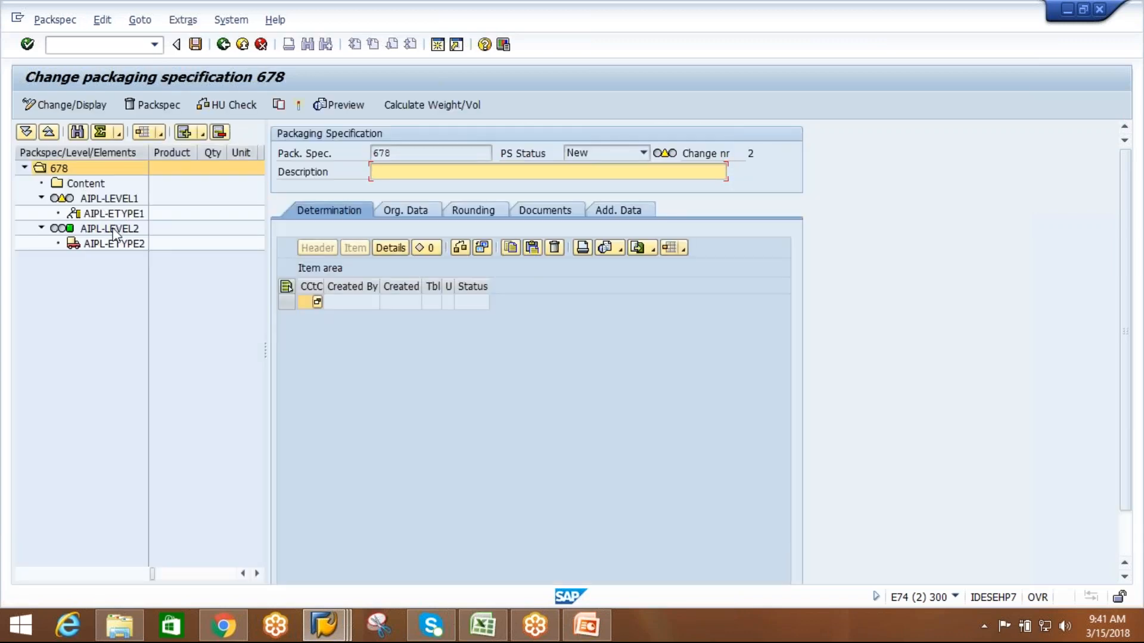
{"action": "left_click", "coordinate": [113, 198]}
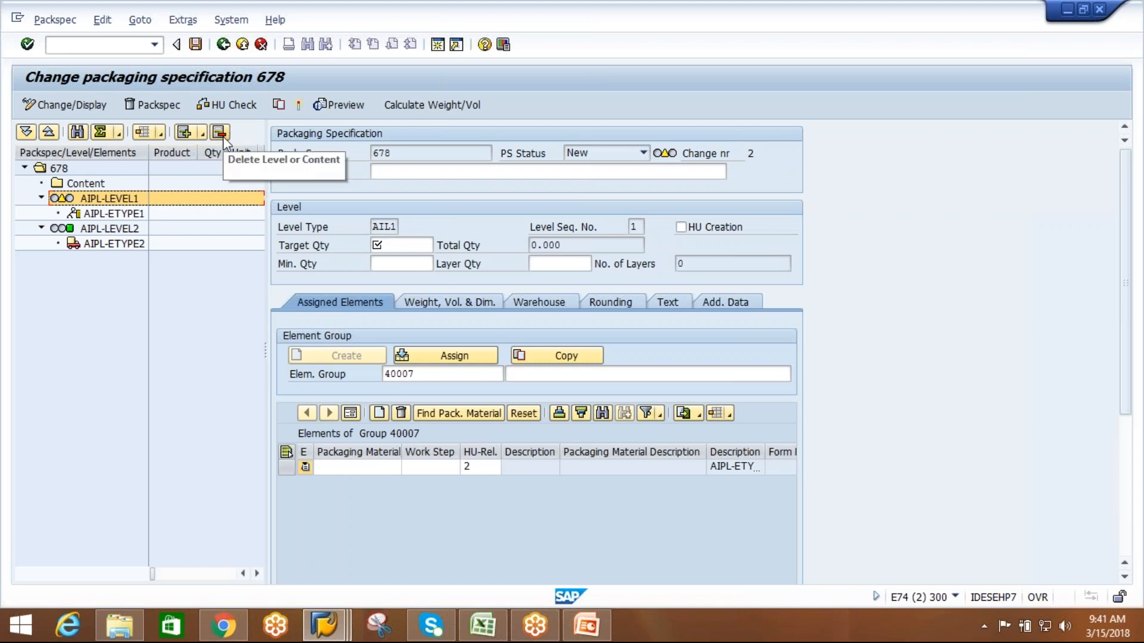
{"action": "left_click", "coordinate": [222, 135]}
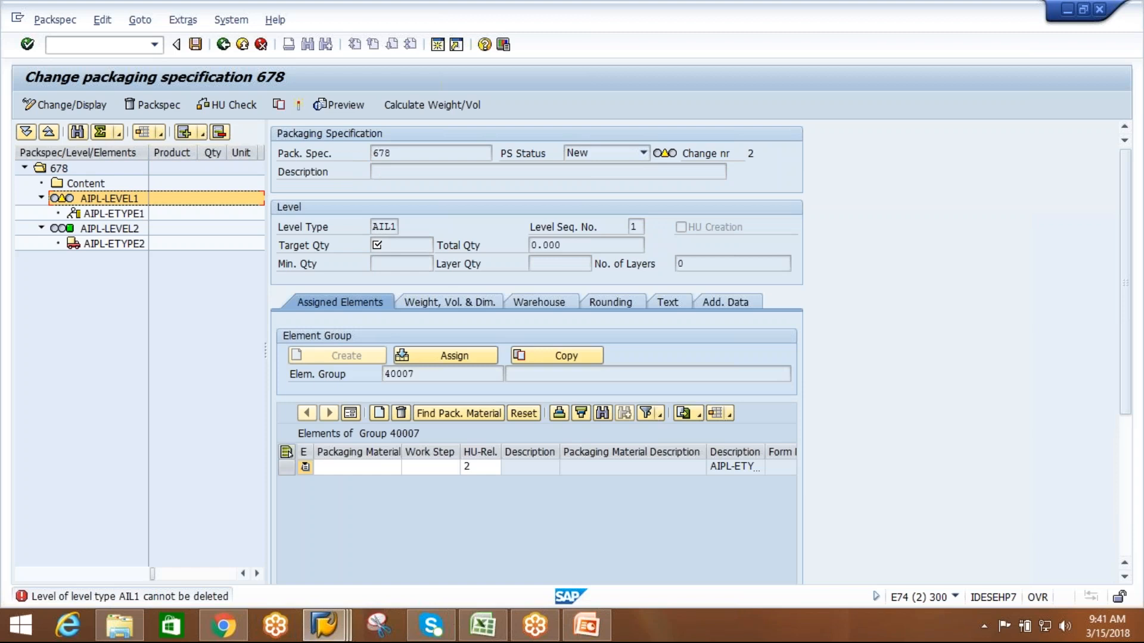
Switch to the customizing session and return from the packaging specification group table to the IMG structure.
{"action": "left_click", "coordinate": [329, 622]}
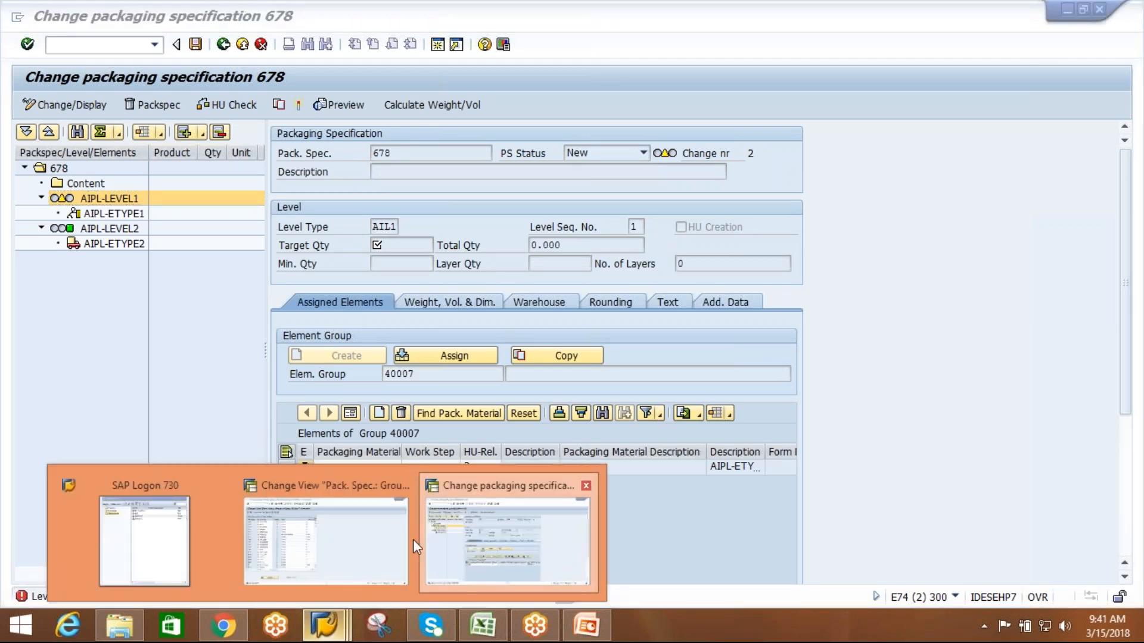
{"action": "left_click", "coordinate": [449, 558]}
{"action": "left_click", "coordinate": [346, 634]}
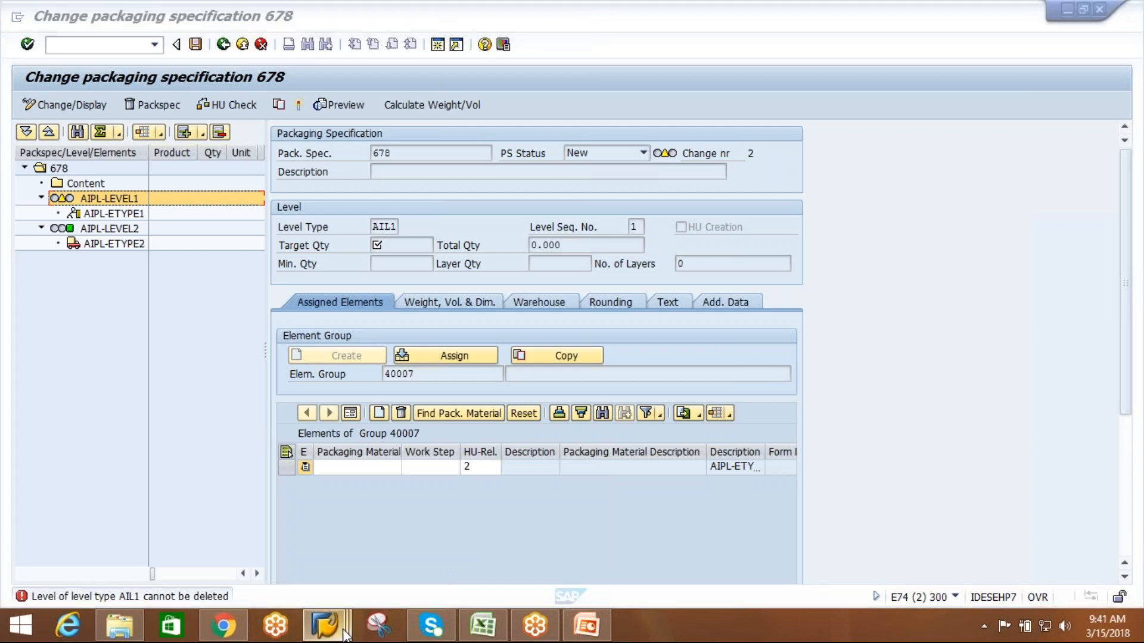
{"action": "left_click", "coordinate": [319, 567]}
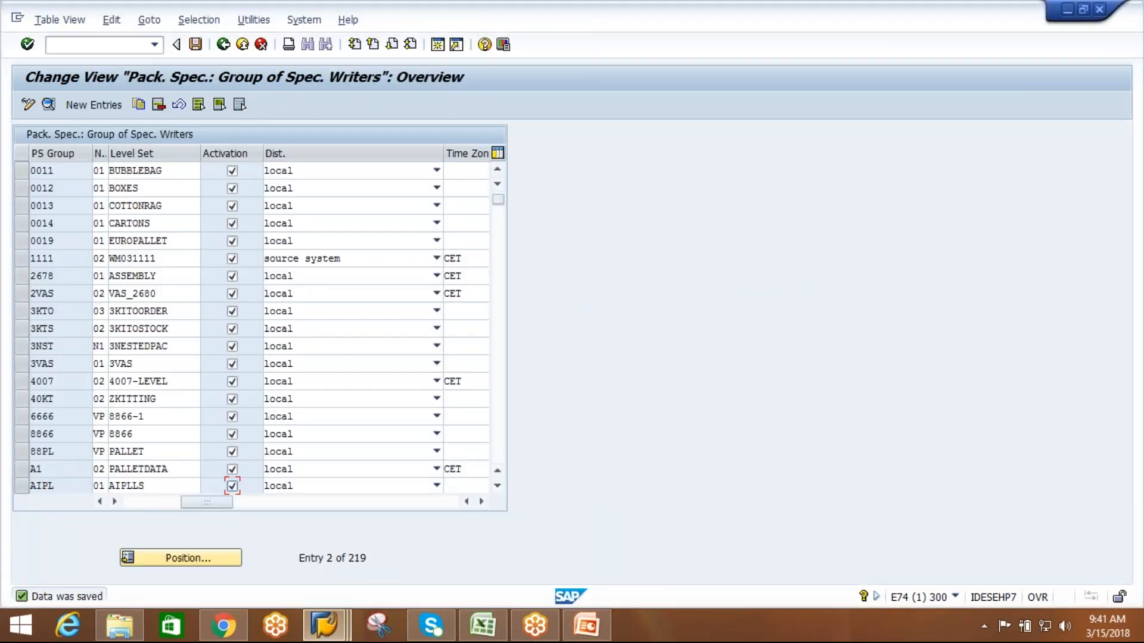
{"action": "left_click", "coordinate": [224, 46]}
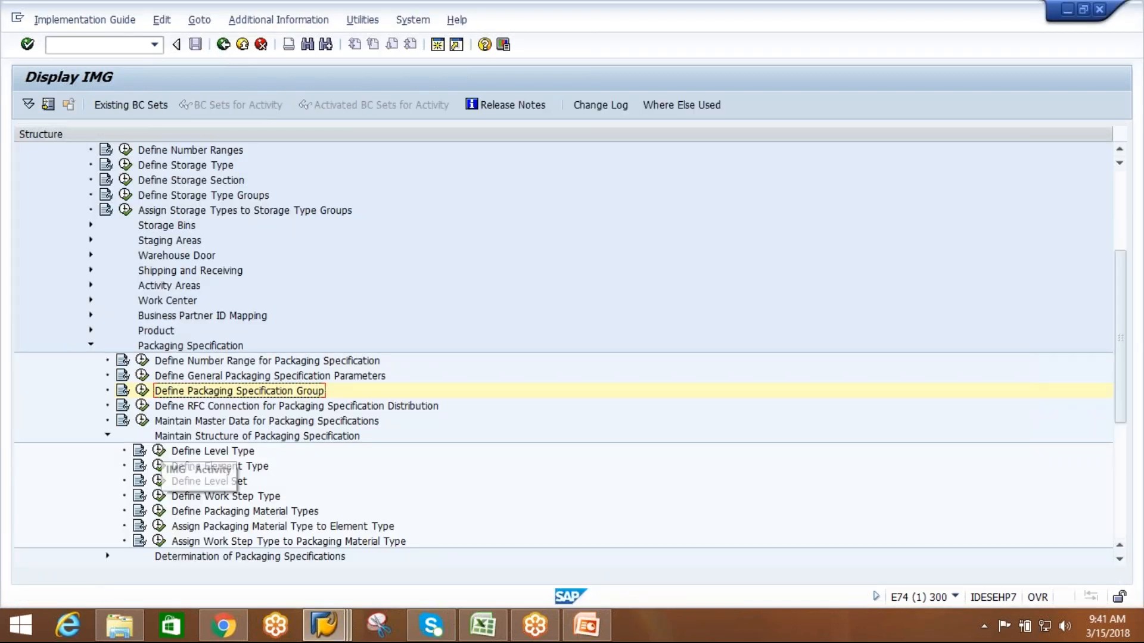
Disable the Deletion not allowed setting of level type AIL1 and save it to the EWM practice session customizing request.
{"action": "left_click", "coordinate": [159, 451]}
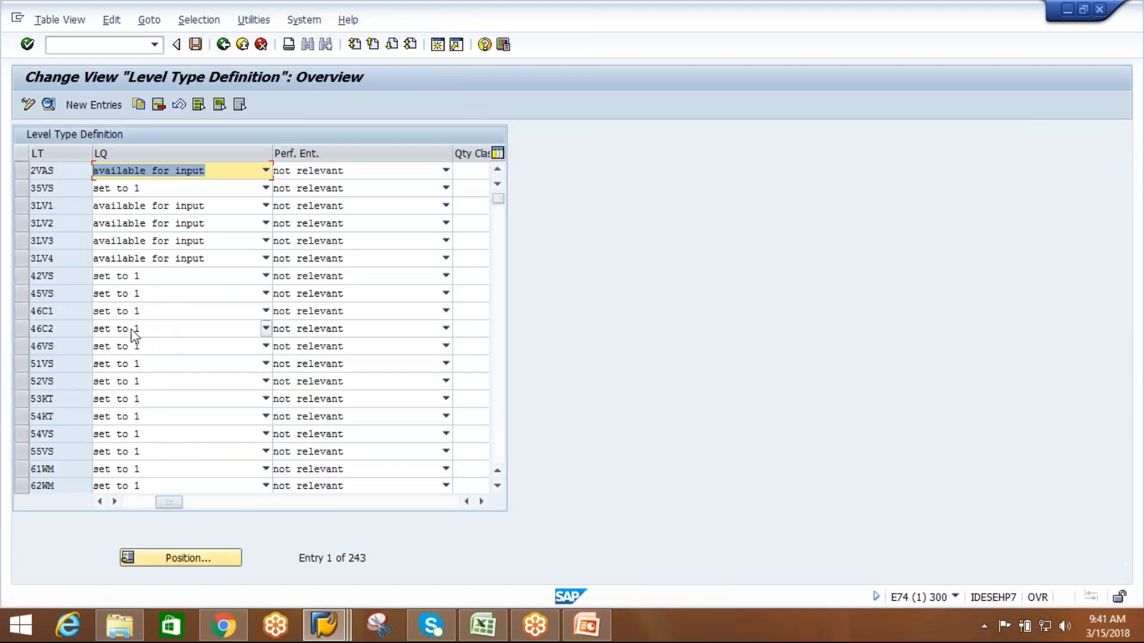
{"action": "left_click", "coordinate": [206, 561]}
{"action": "type", "text": "AIL1"}
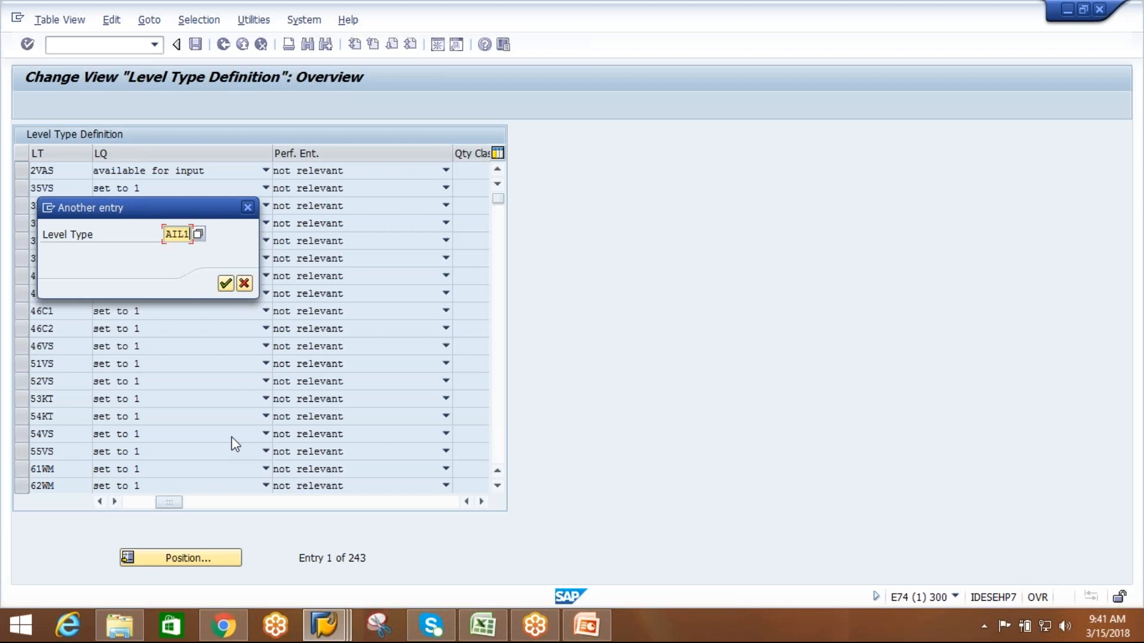
{"action": "key", "text": "Return"}
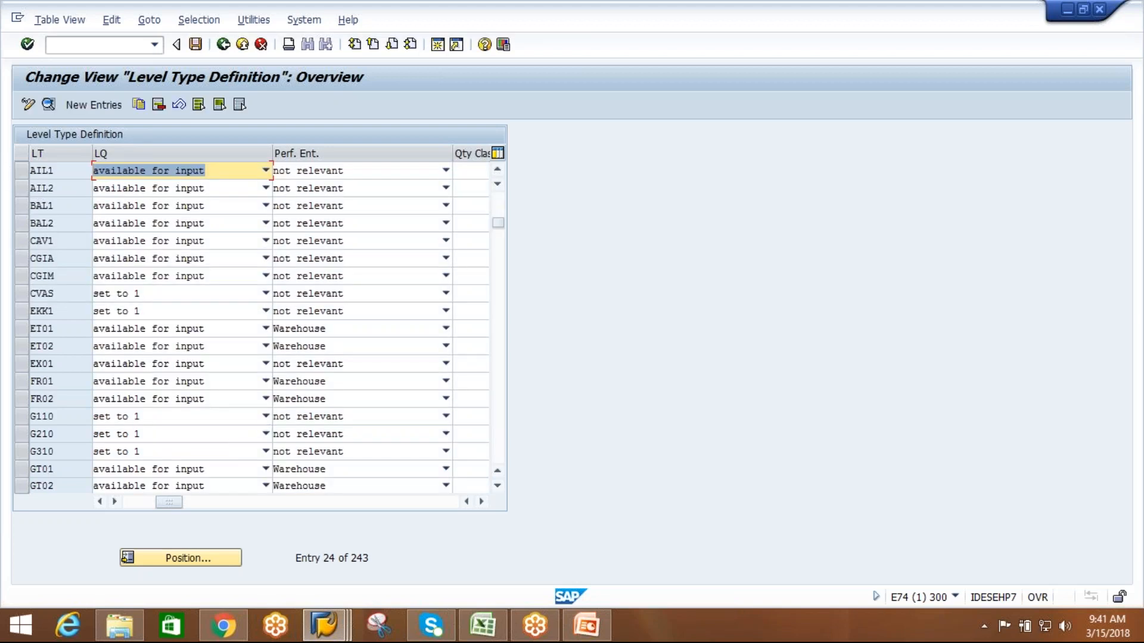
{"action": "left_click", "coordinate": [22, 173]}
{"action": "left_click", "coordinate": [49, 104]}
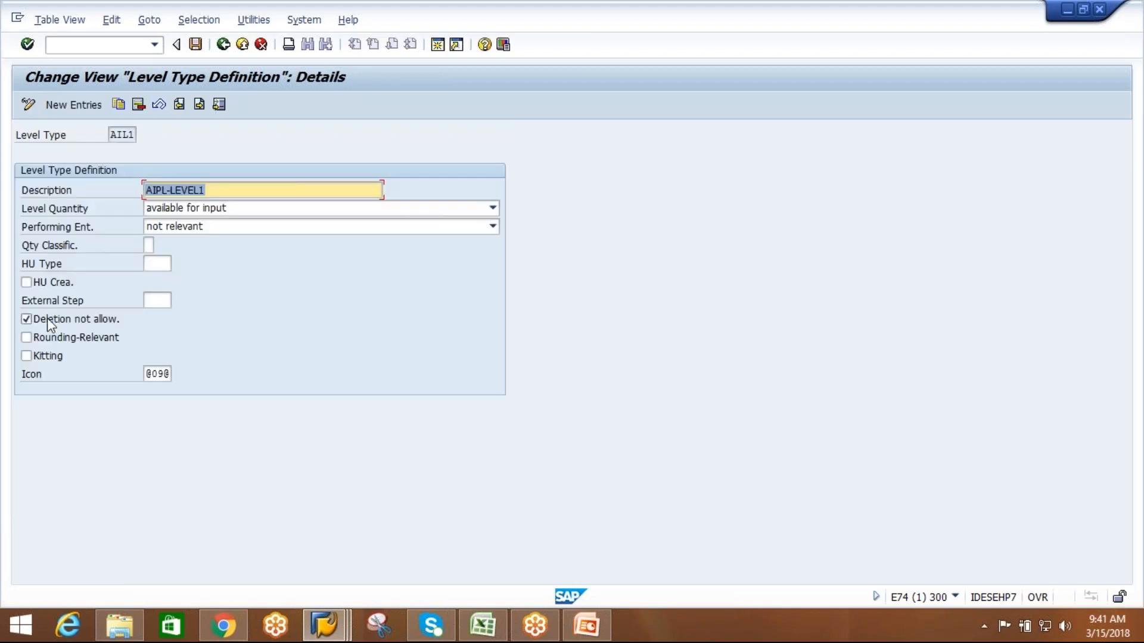
{"action": "left_click", "coordinate": [27, 319]}
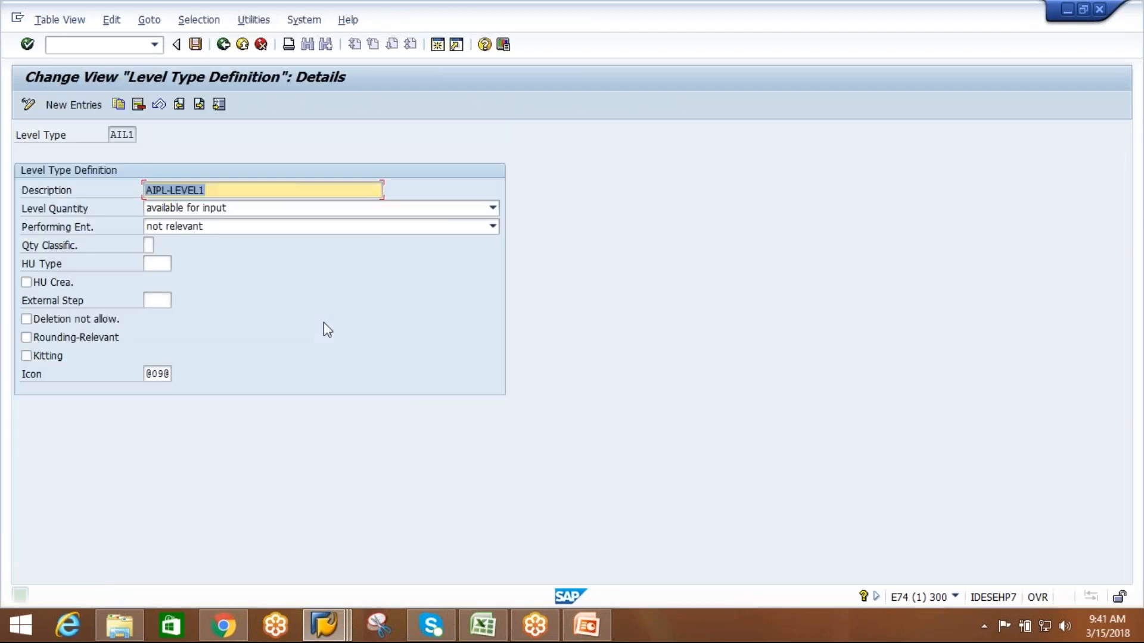
Try to delete level AIPL-LEVEL2 of packaging specification 678, and check the deletion setting of level type AIL2 in customizing.
{"action": "key", "text": "alt+Tab"}
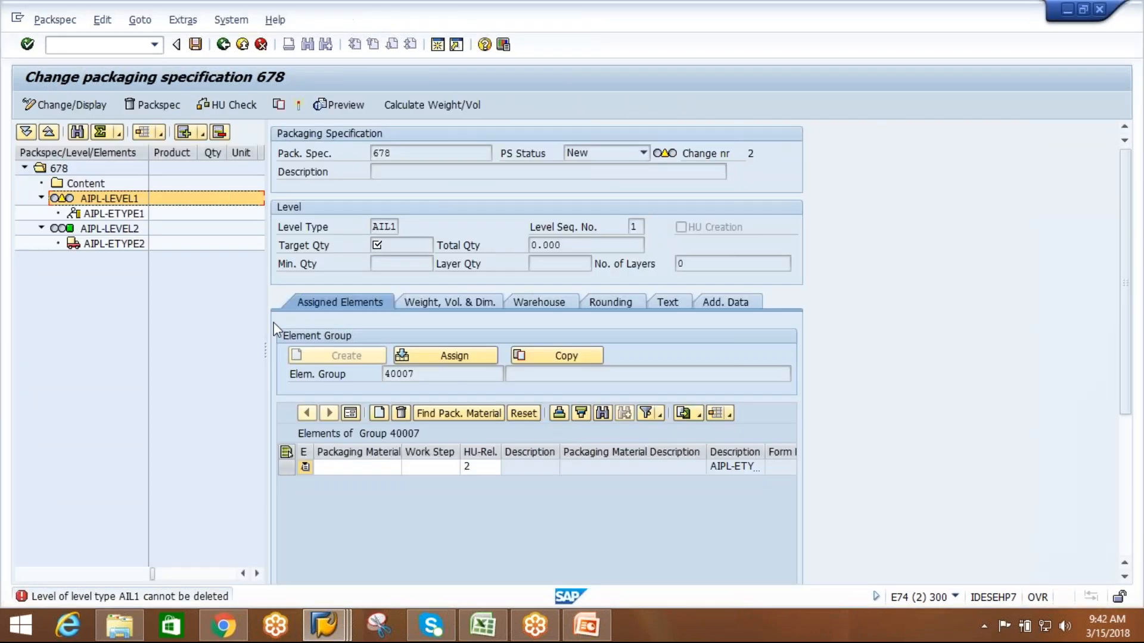
{"action": "left_click", "coordinate": [125, 230]}
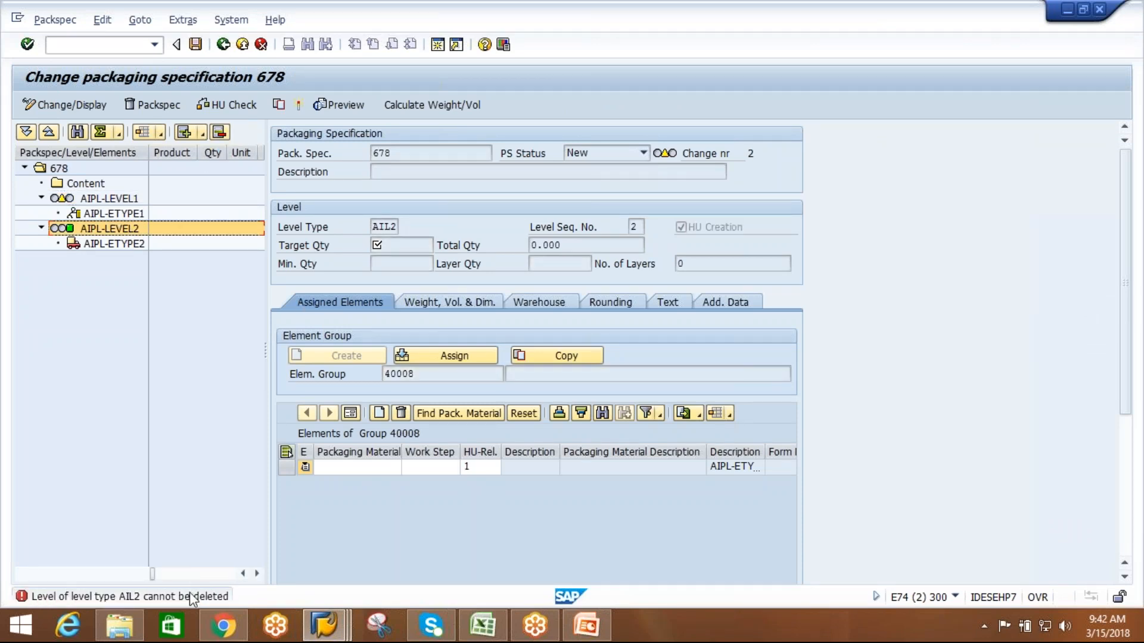
{"action": "key", "text": "alt+Tab"}
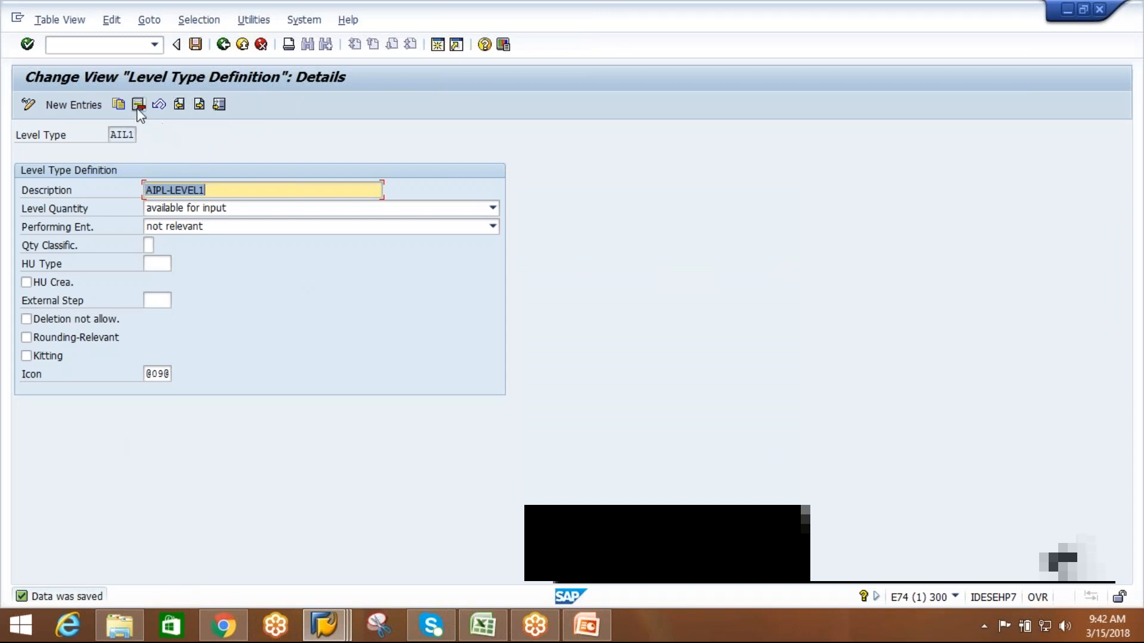
{"action": "left_click", "coordinate": [224, 45]}
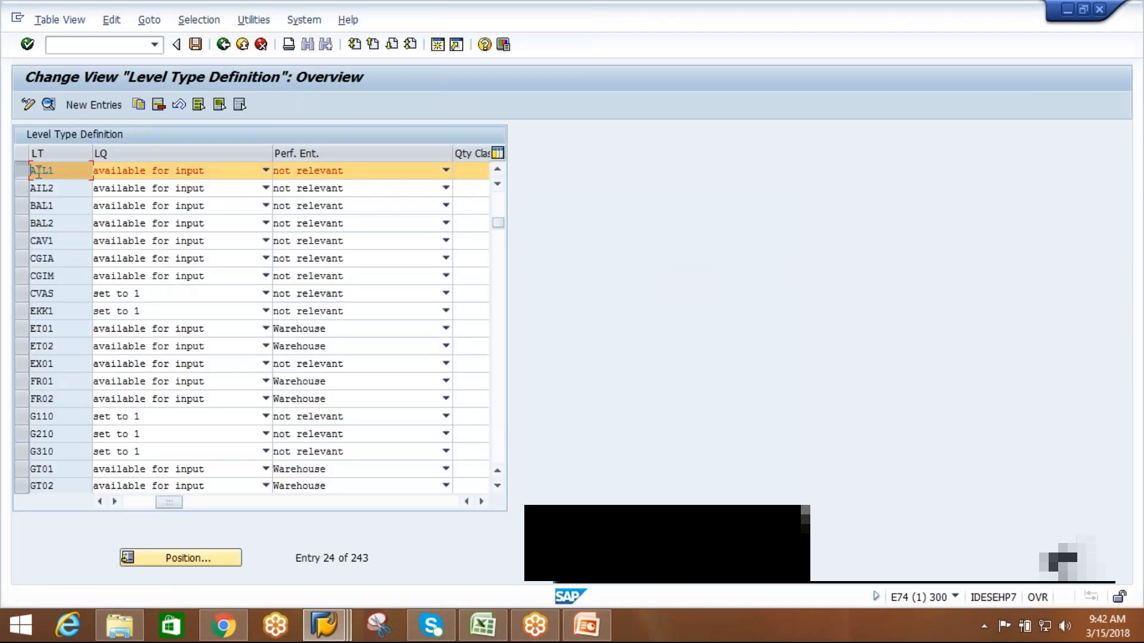
{"action": "left_click", "coordinate": [27, 188]}
{"action": "left_click", "coordinate": [49, 105]}
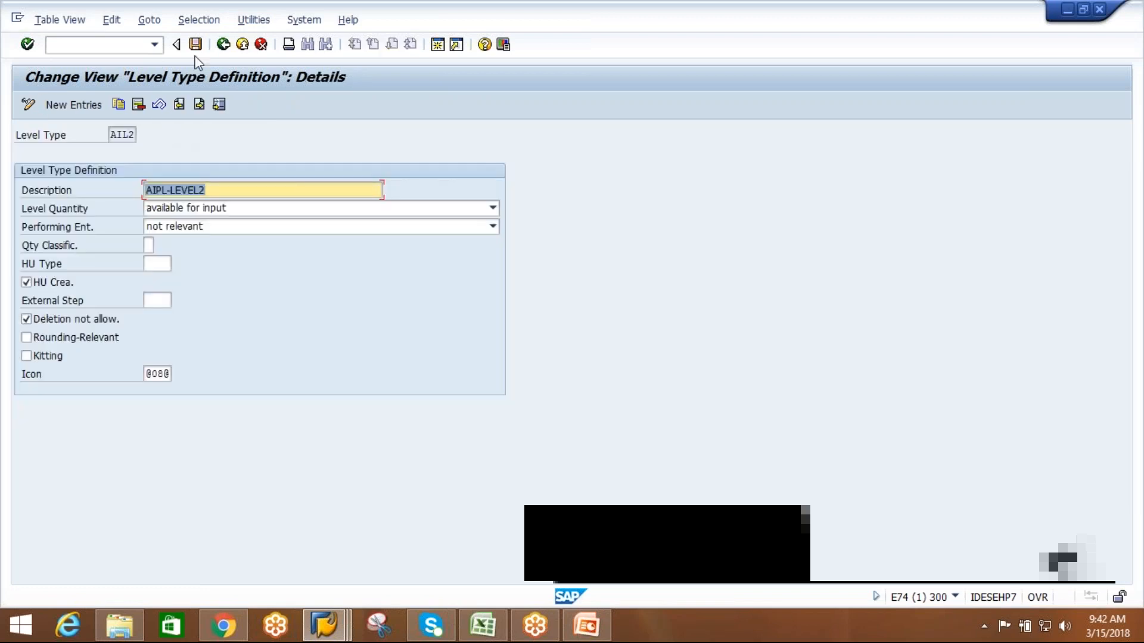
{"action": "left_click", "coordinate": [222, 45]}
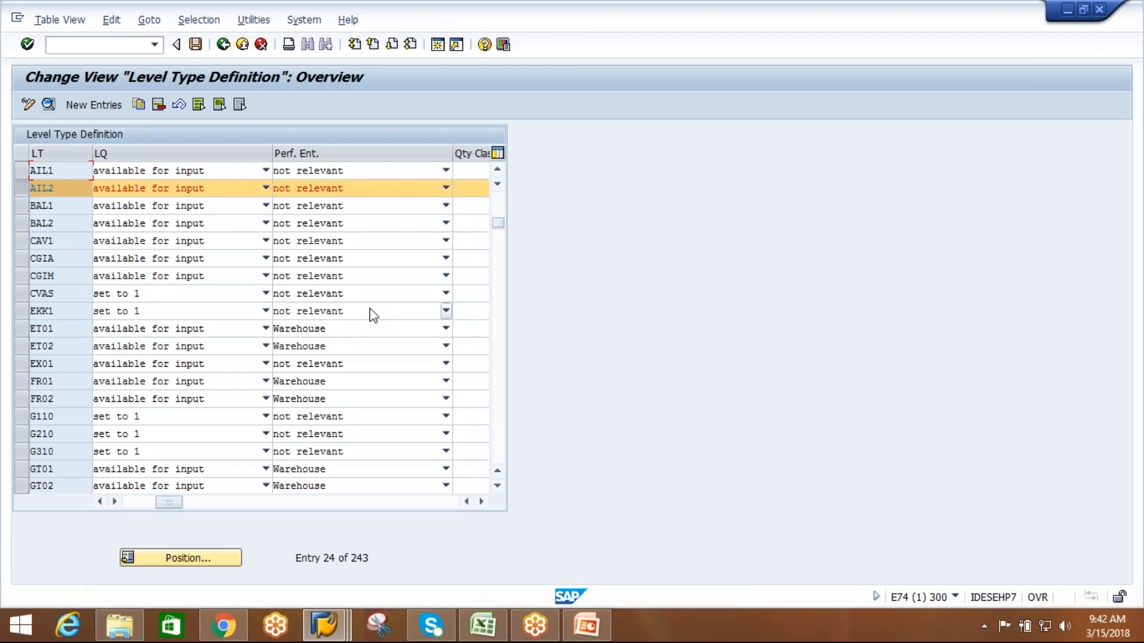
Delete level AIPL-LEVEL1 from packaging specification 678.
{"action": "key", "text": "alt+Tab"}
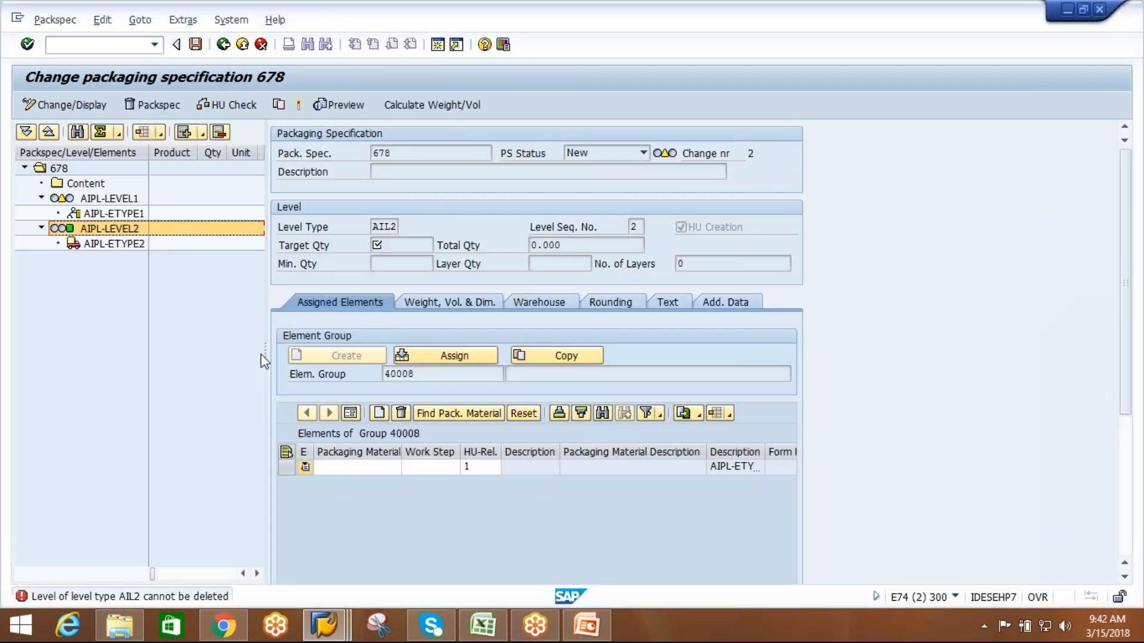
{"action": "left_click", "coordinate": [121, 197]}
{"action": "left_click", "coordinate": [219, 132]}
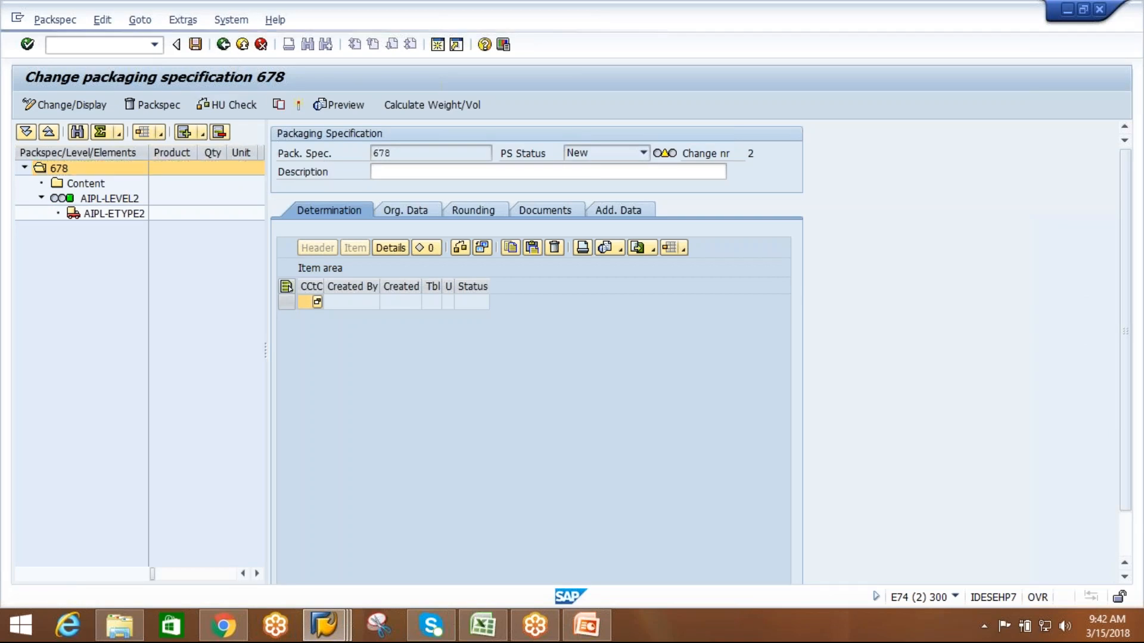
Return to the IMG structure in the customizing session and open the element type definitions.
{"action": "key", "text": "alt+Tab"}
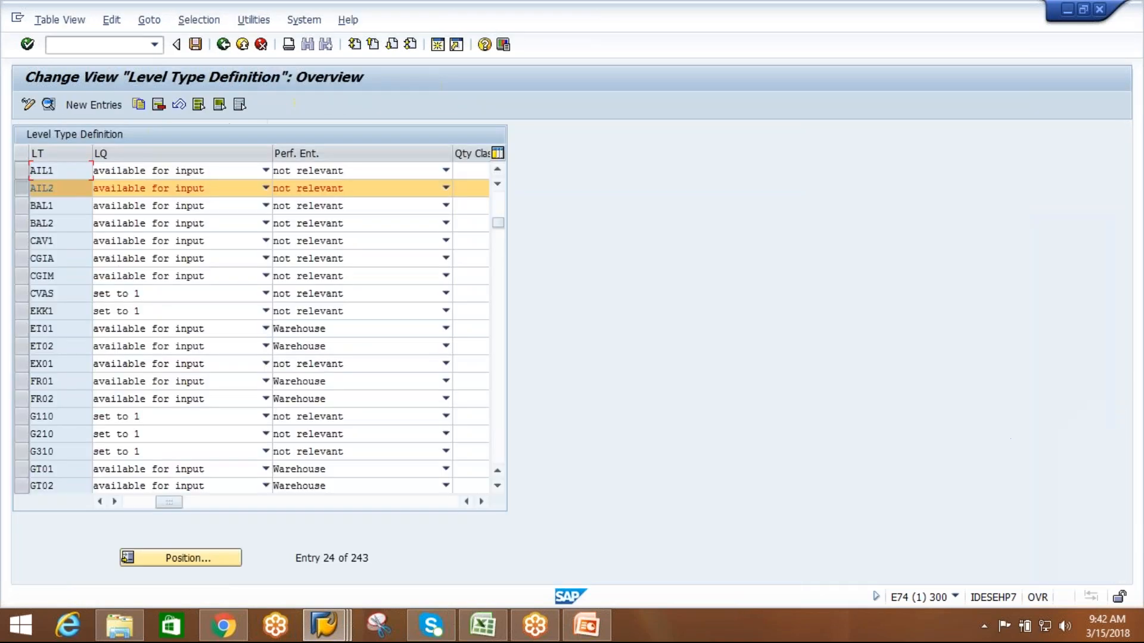
{"action": "left_click", "coordinate": [224, 47]}
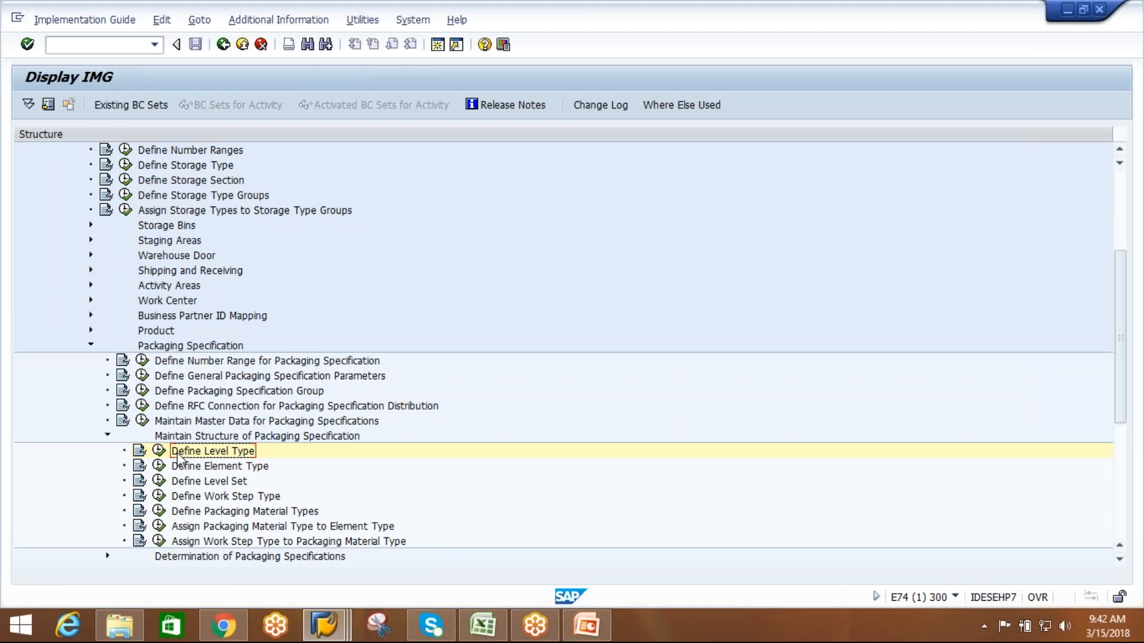
{"action": "left_click", "coordinate": [158, 466]}
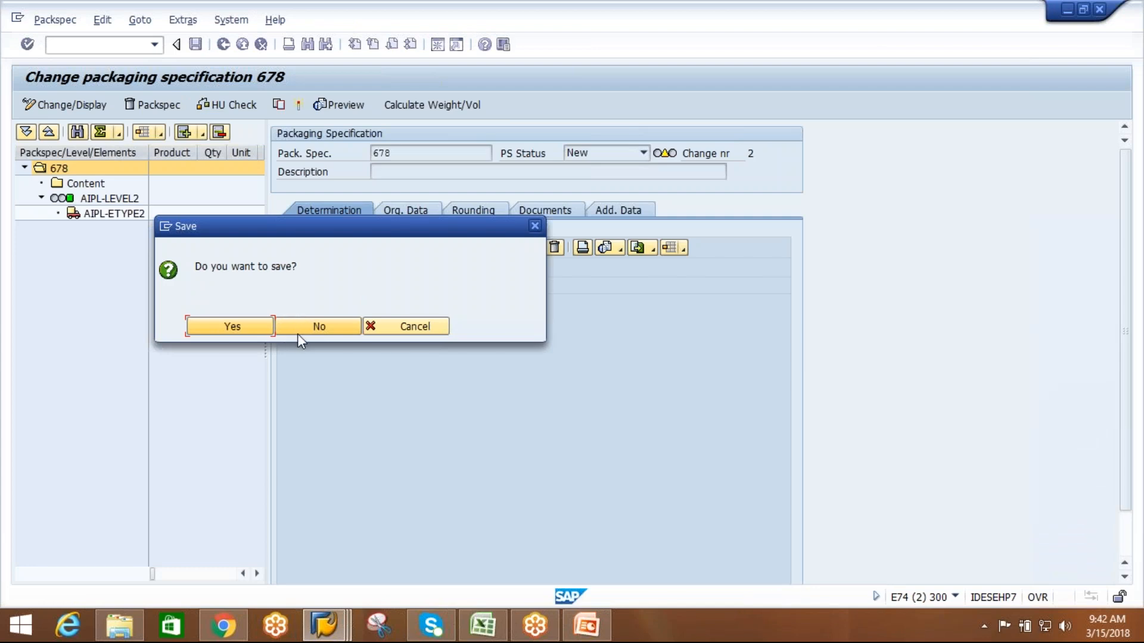
Leave packaging specification 678 without saving the changes and return to the packaging specification overview.
{"action": "left_click", "coordinate": [301, 329]}
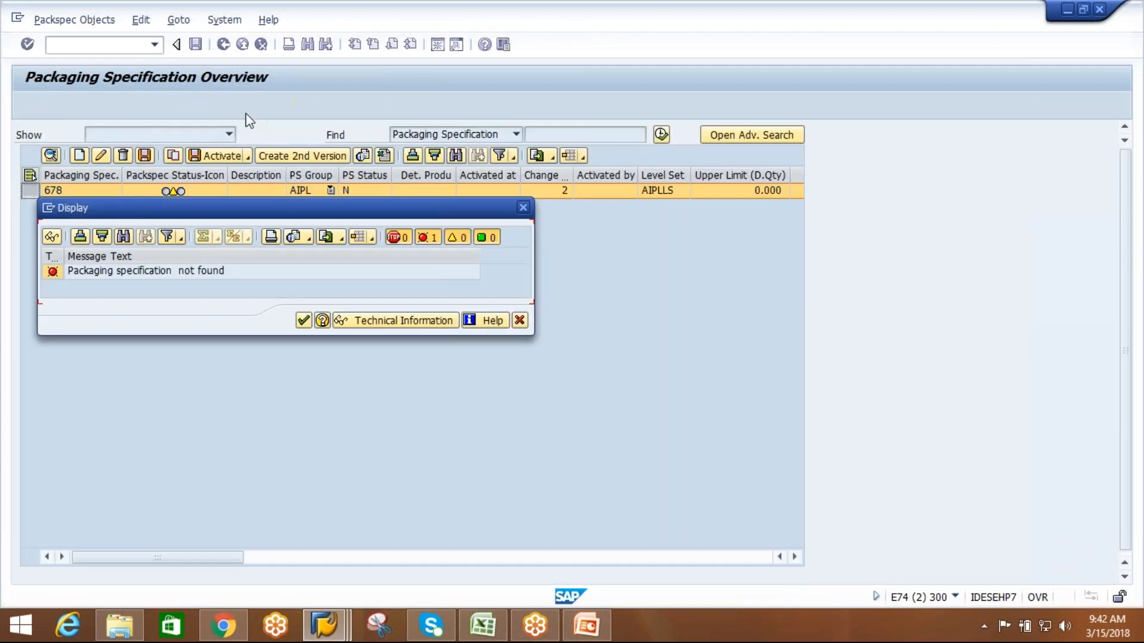
{"action": "left_click", "coordinate": [304, 321]}
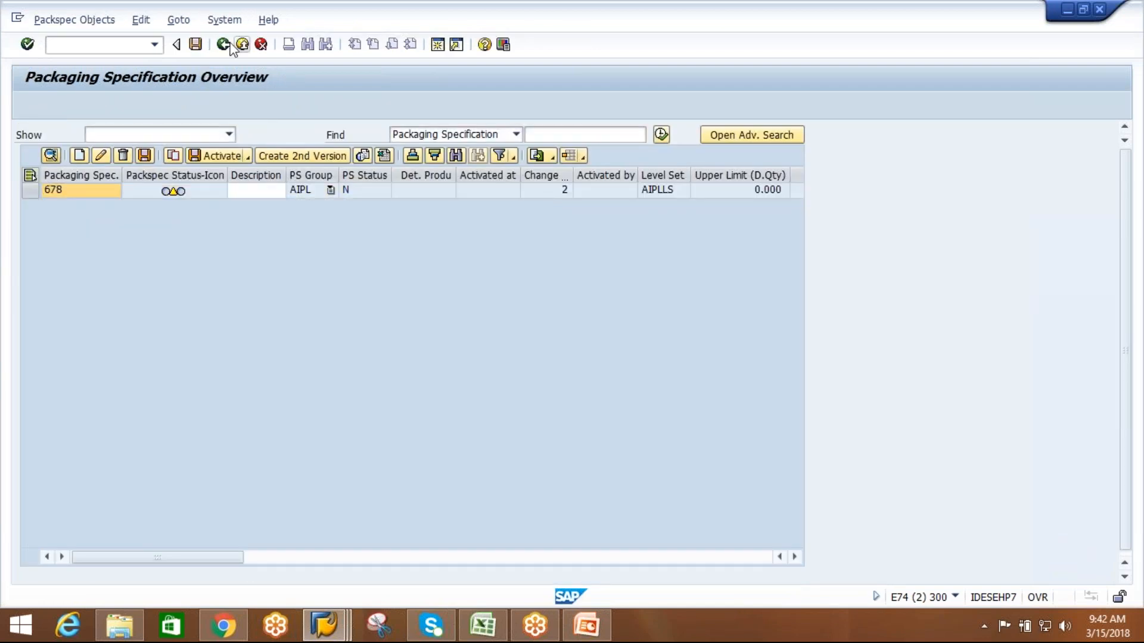
Leave the packaging specification overview, check the element type definitions session, and reopen the packaging specification maintenance transaction /SCWM/PACKSPEC.
{"action": "left_click", "coordinate": [224, 46]}
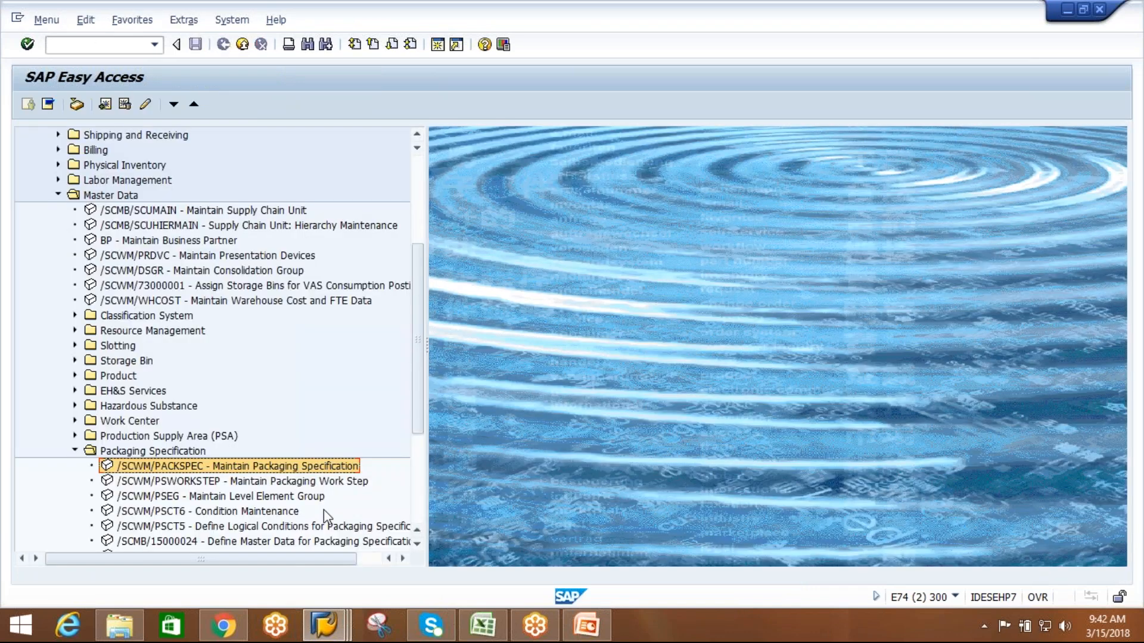
{"action": "left_click", "coordinate": [342, 627]}
{"action": "left_click", "coordinate": [449, 542]}
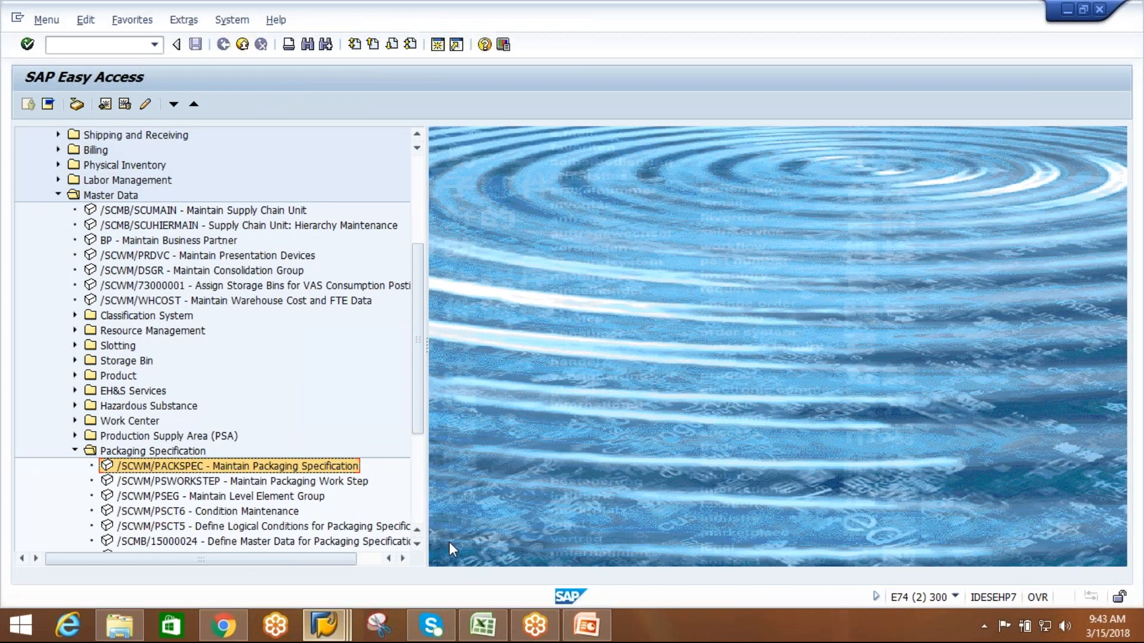
{"action": "left_click", "coordinate": [327, 633]}
{"action": "left_click", "coordinate": [324, 559]}
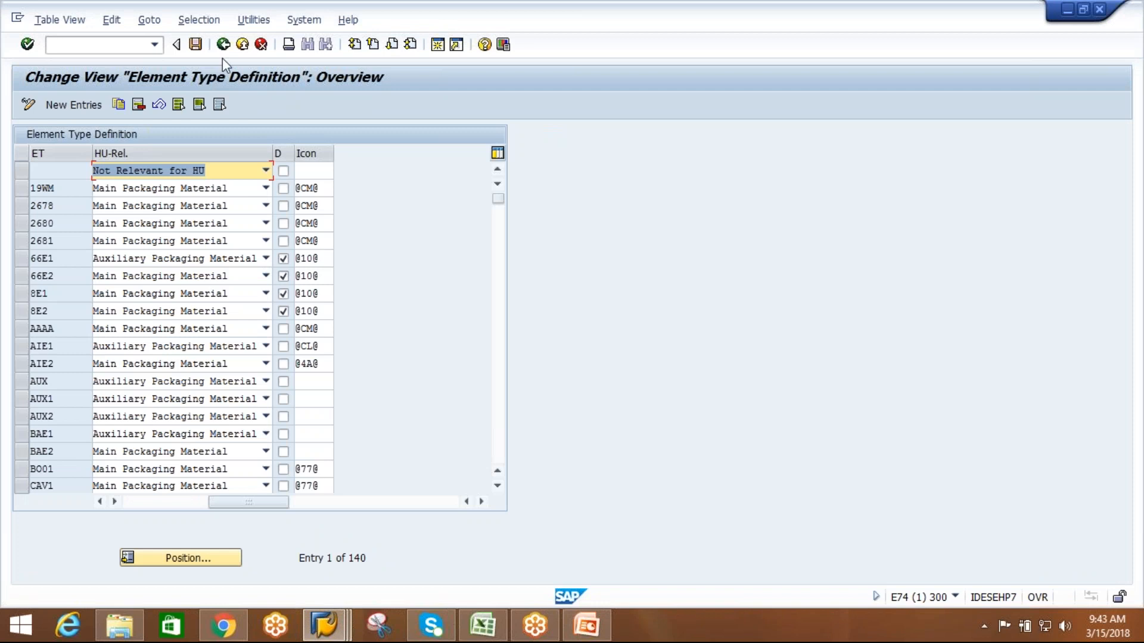
{"action": "left_click", "coordinate": [327, 627]}
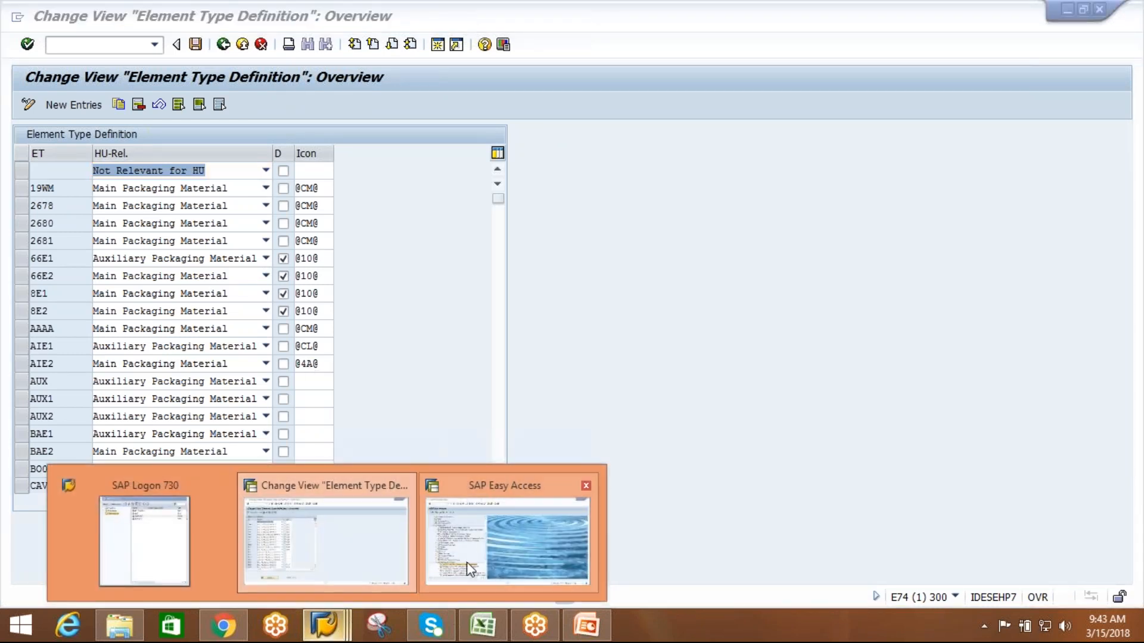
{"action": "left_click", "coordinate": [467, 563]}
{"action": "double_click", "coordinate": [168, 466]}
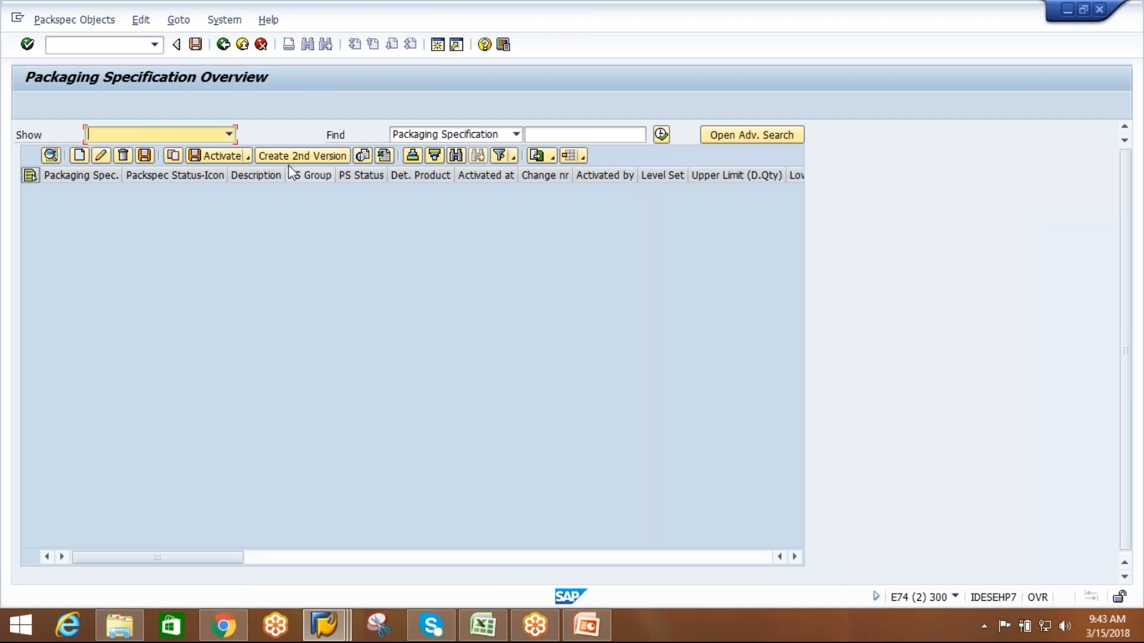
Create a new packaging specification with packaging specification group AIPL and open its details.
{"action": "left_click", "coordinate": [80, 156]}
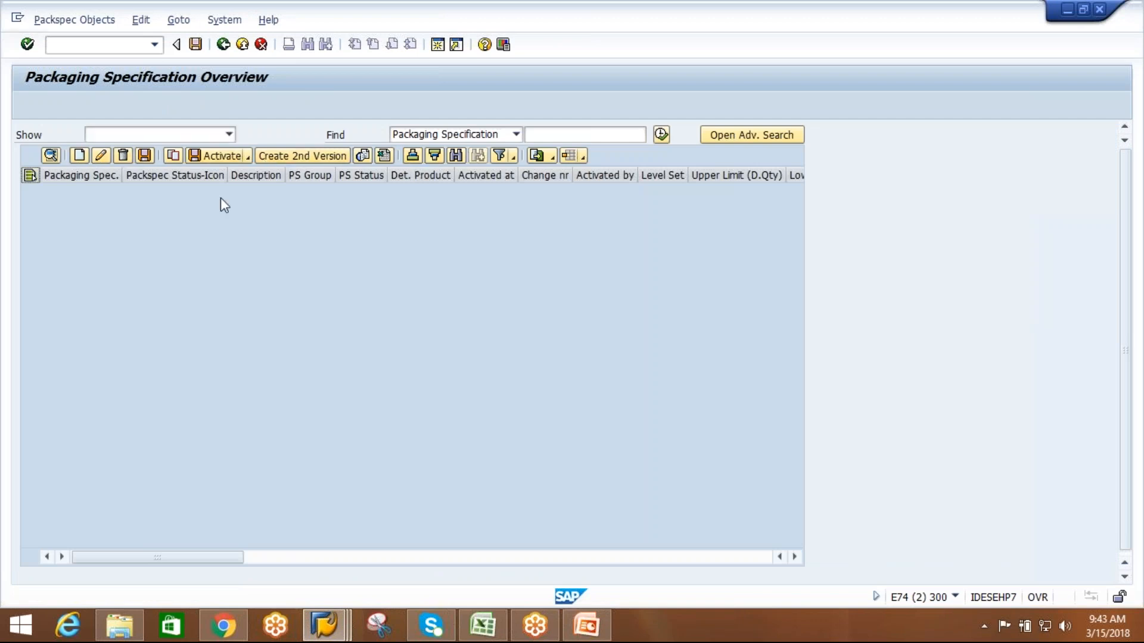
{"action": "left_click", "coordinate": [330, 190]}
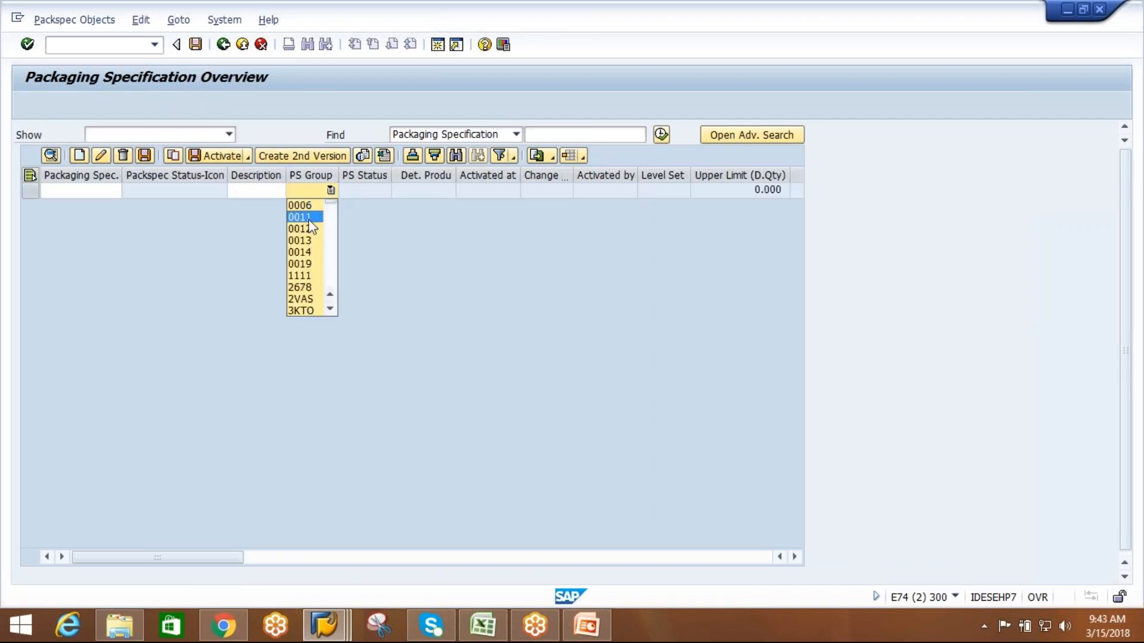
{"action": "key", "text": "a"}
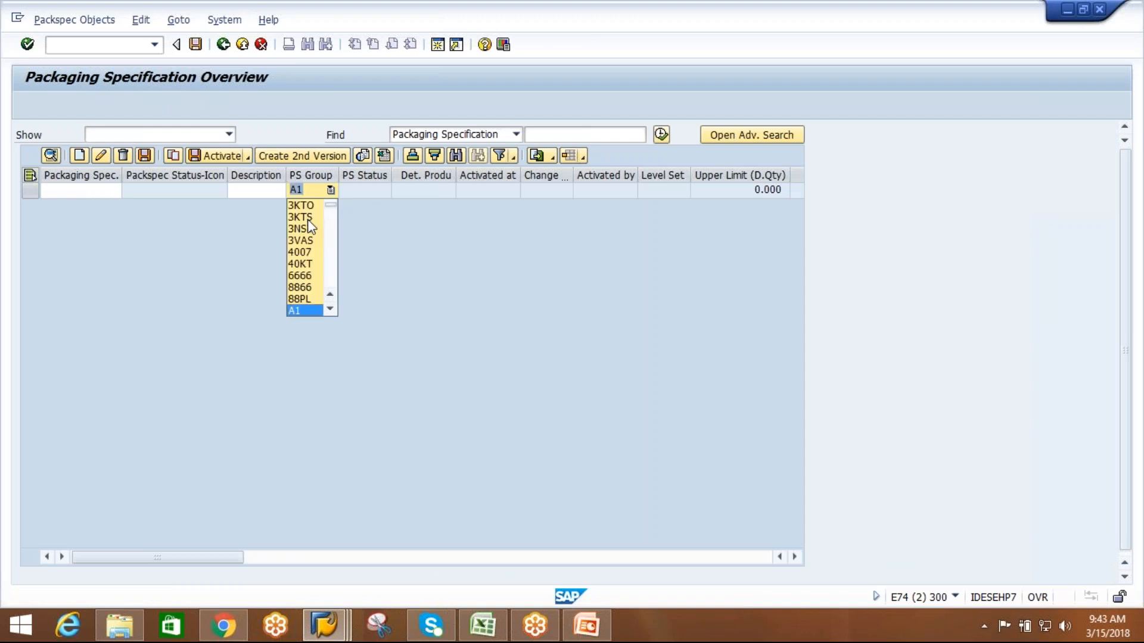
{"action": "left_click", "coordinate": [330, 307]}
{"action": "left_click", "coordinate": [316, 313]}
{"action": "key", "text": "Return"}
{"action": "left_click", "coordinate": [51, 156]}
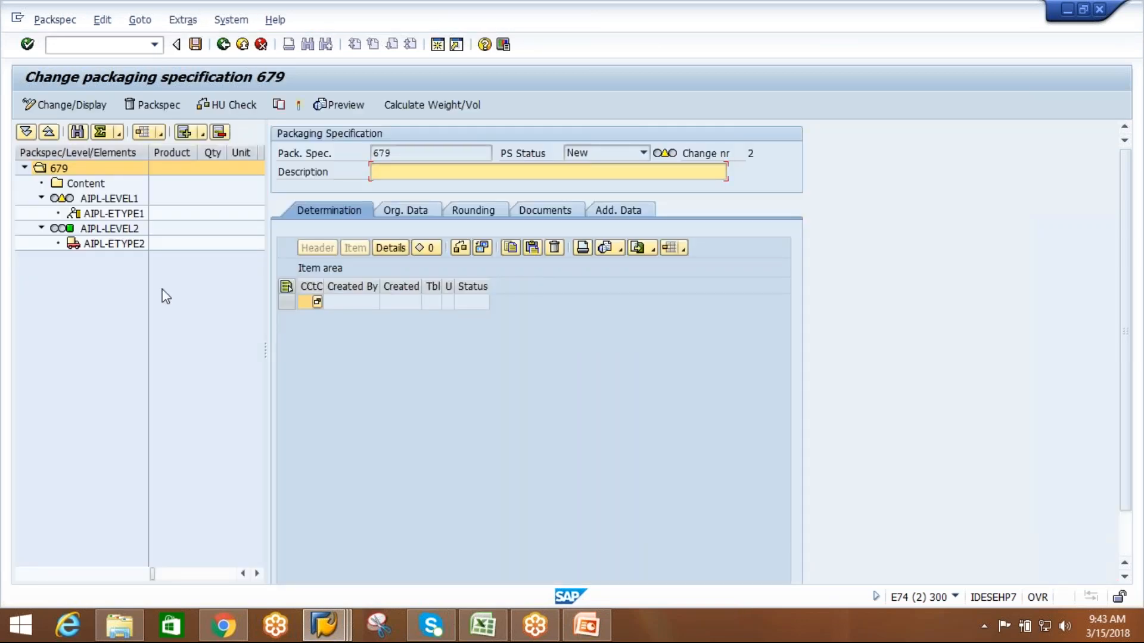
Examine level AIPL-LEVEL1 and the HU relevance of elements AIPL-ETYPE1 and AIPL-ETYPE2 in the new packaging specification.
{"action": "left_click", "coordinate": [121, 198]}
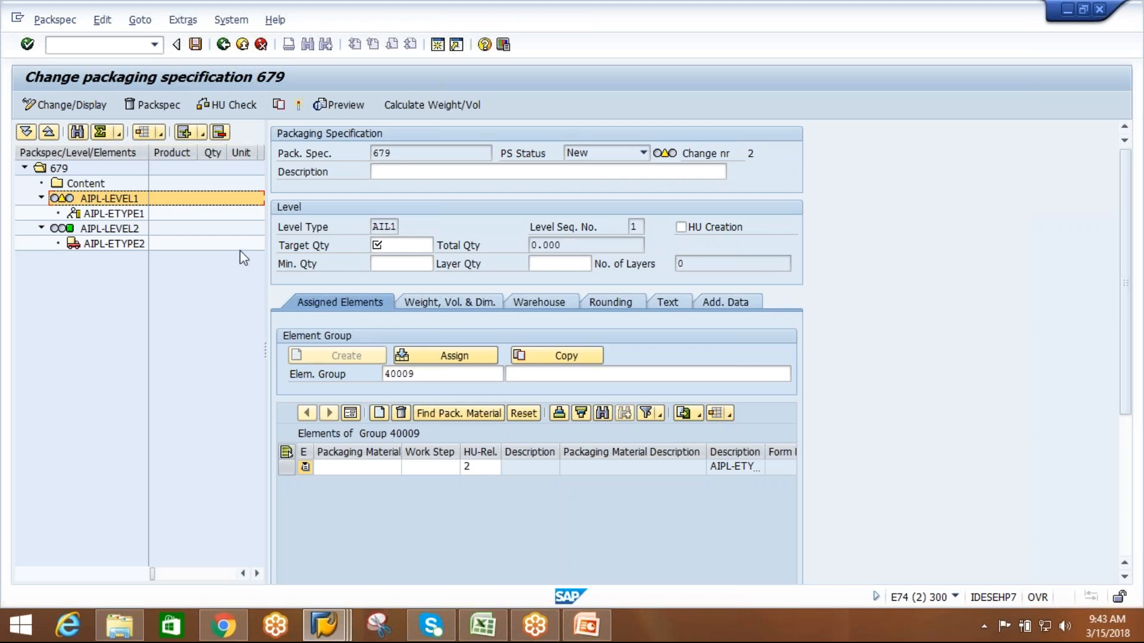
{"action": "double_click", "coordinate": [135, 213]}
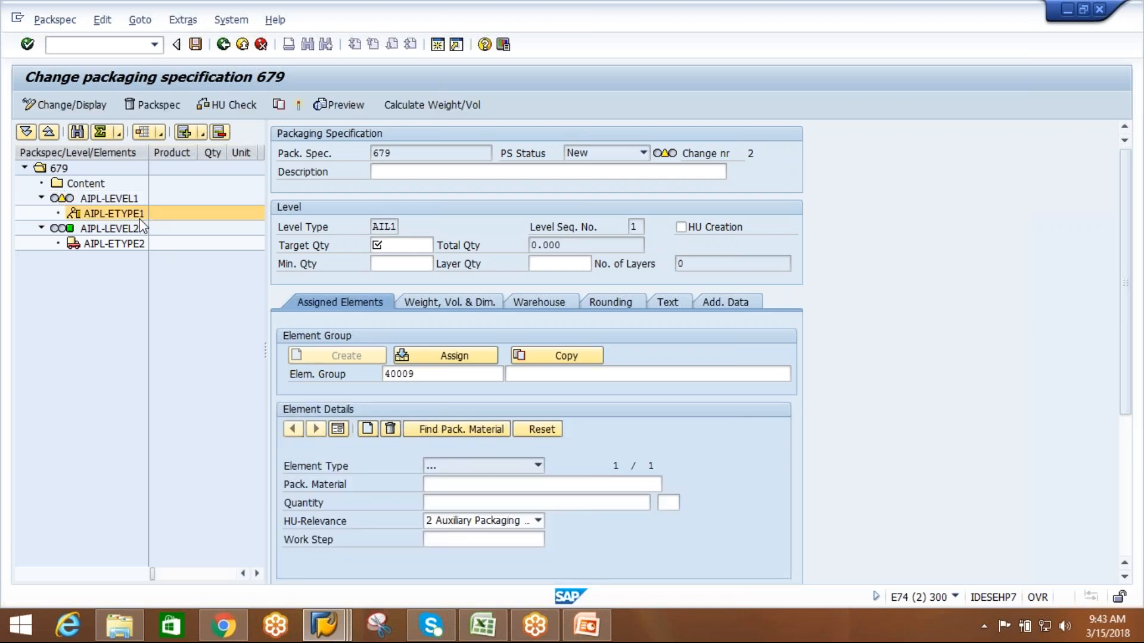
{"action": "double_click", "coordinate": [132, 205]}
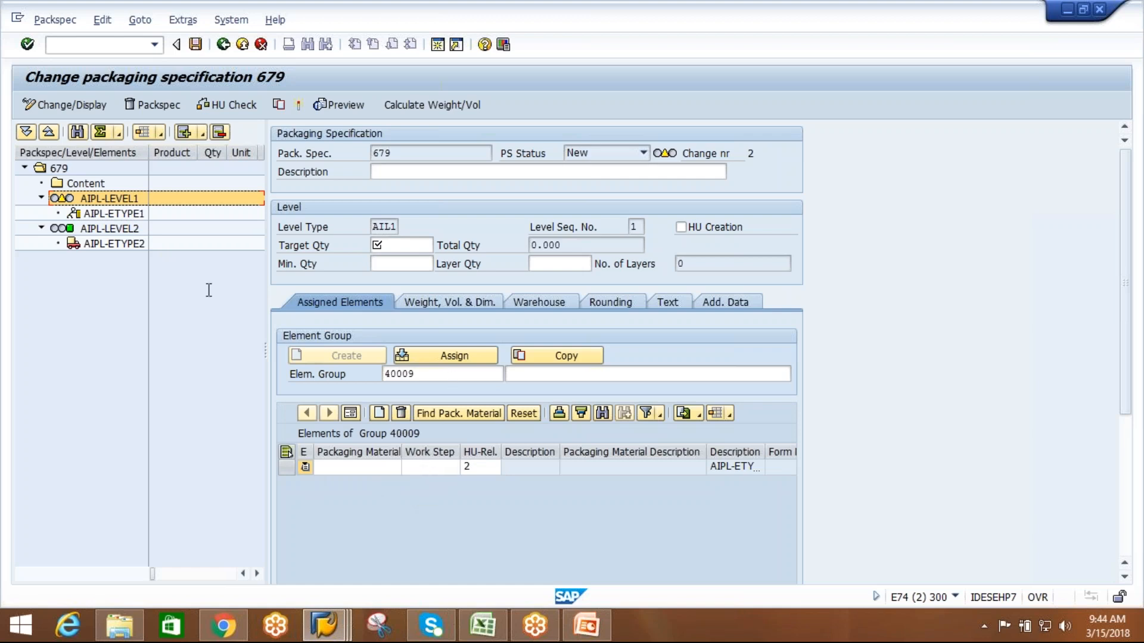
{"action": "left_click", "coordinate": [122, 216]}
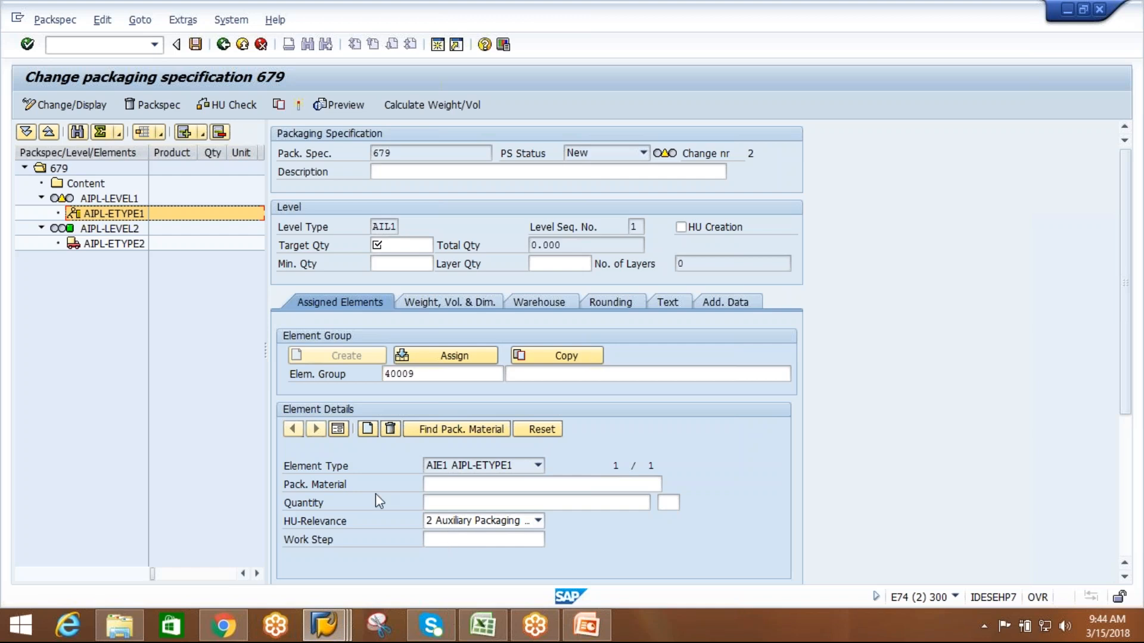
{"action": "left_click", "coordinate": [117, 244]}
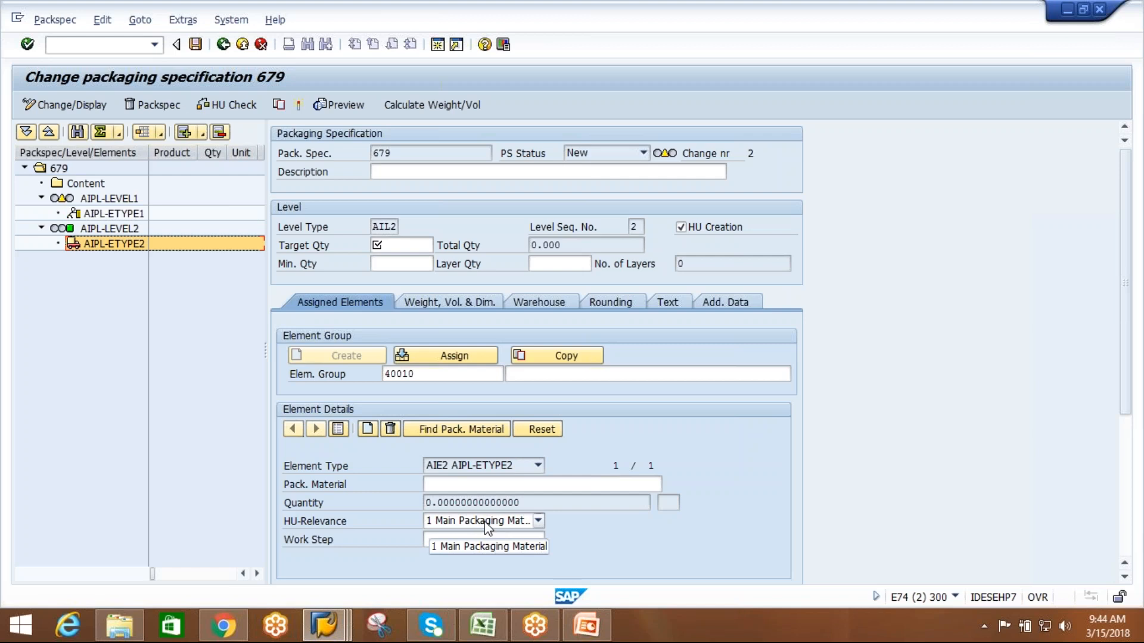
Switch to the customizing session, leave the element type definitions and open the Define Work Step Type activity.
{"action": "key", "text": "alt+Tab"}
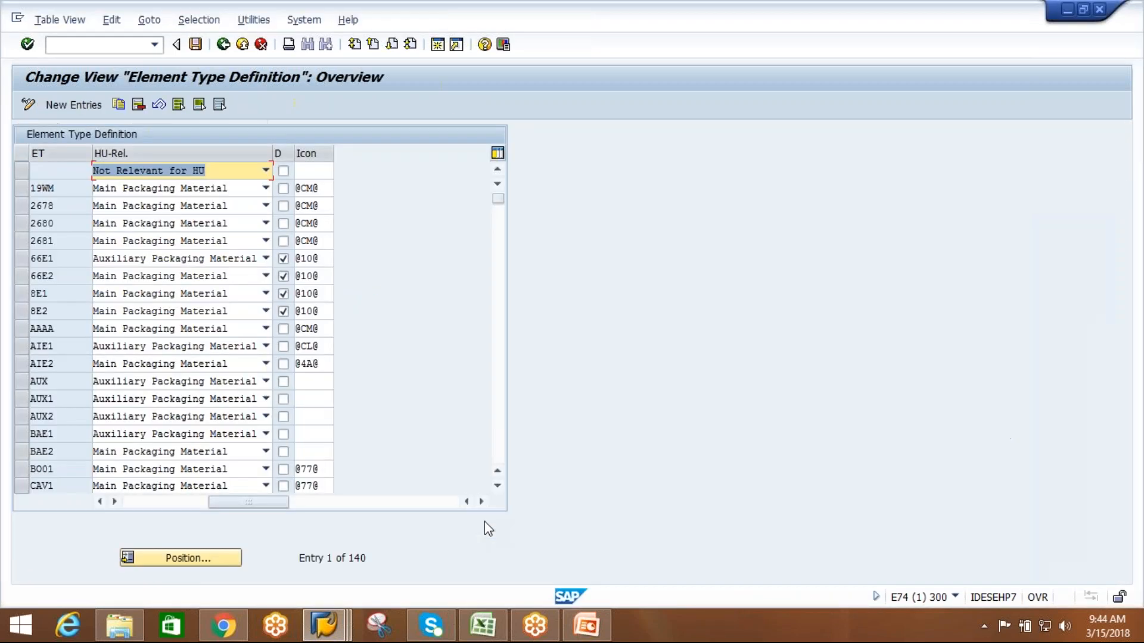
{"action": "left_click", "coordinate": [195, 44]}
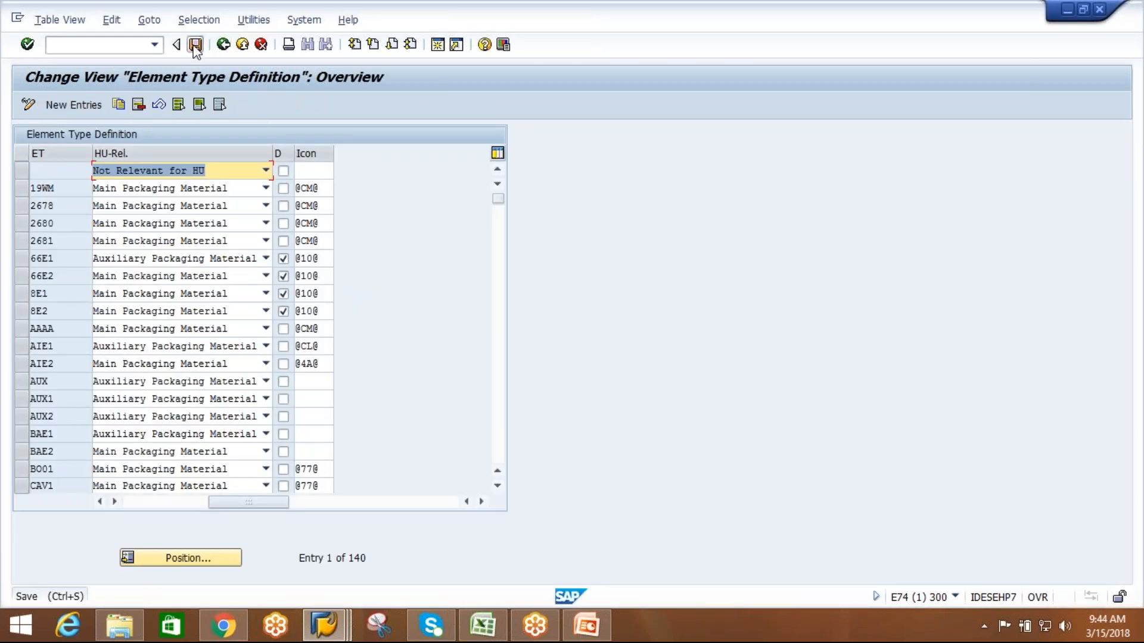
{"action": "left_click", "coordinate": [224, 44]}
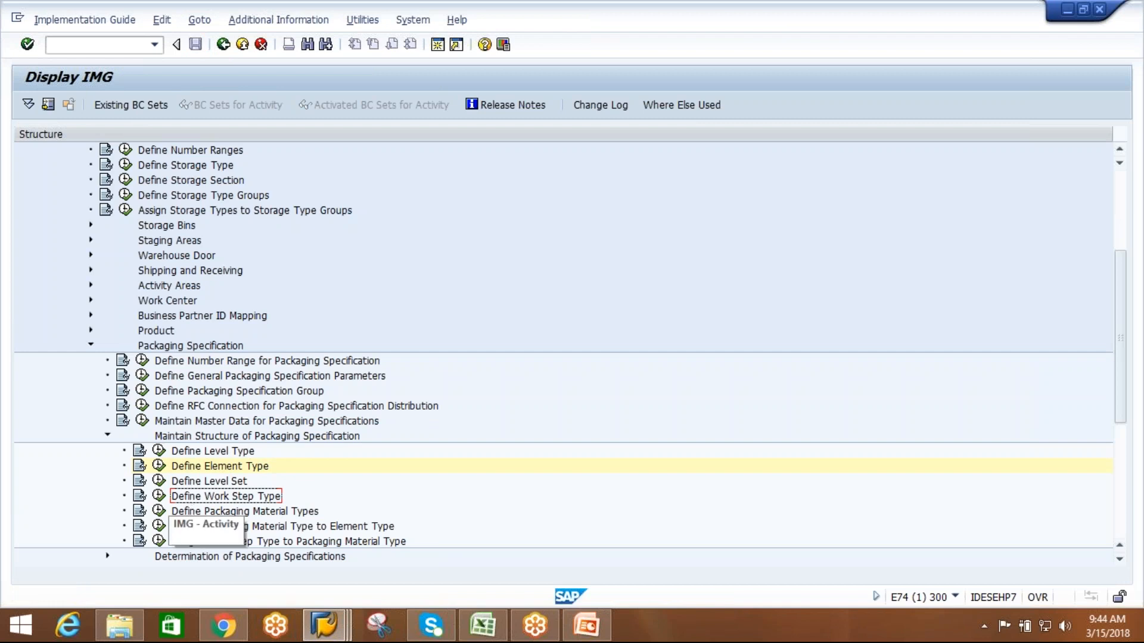
{"action": "left_click", "coordinate": [159, 495]}
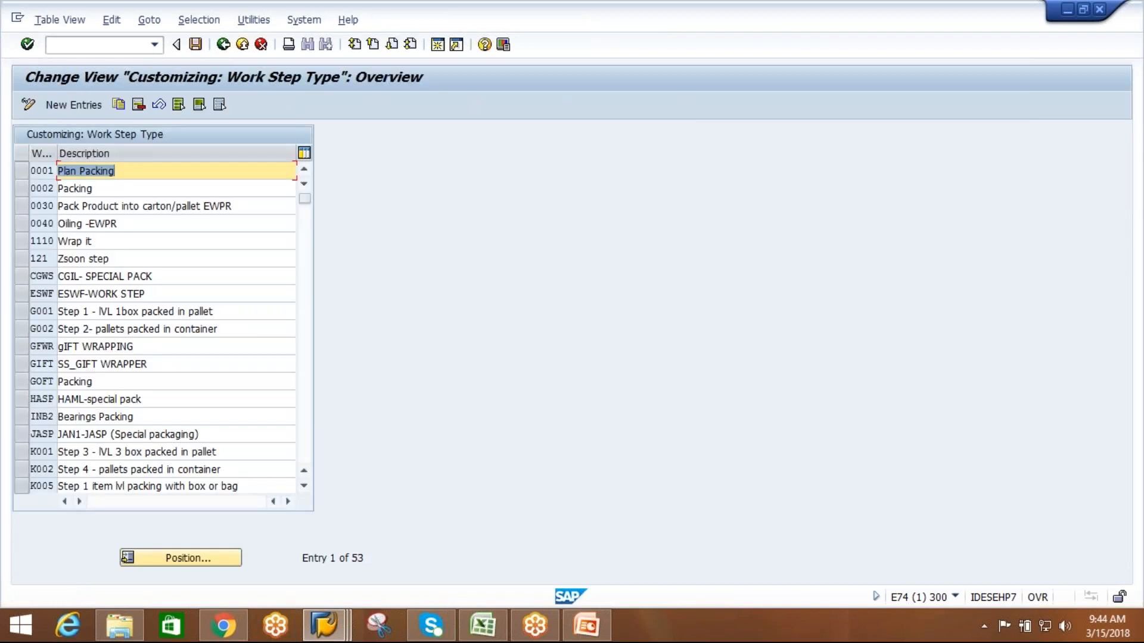
Add a new work step type AIWS with the description HOT AIR PRESS.
{"action": "left_click", "coordinate": [84, 102]}
{"action": "type", "text": "AIWS"}
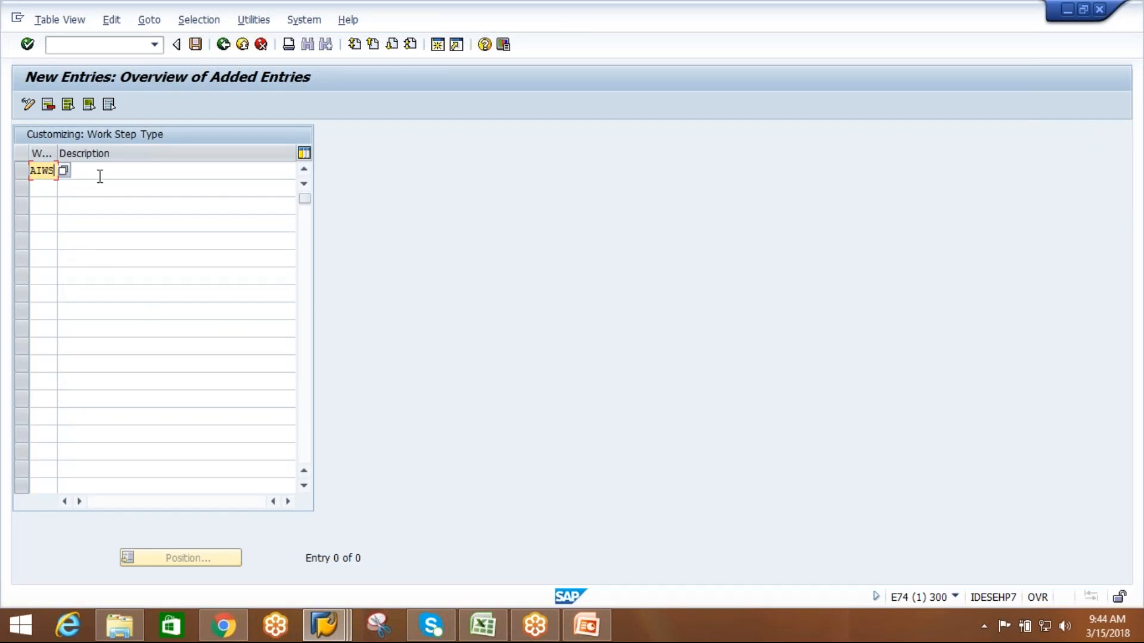
{"action": "left_click", "coordinate": [100, 177]}
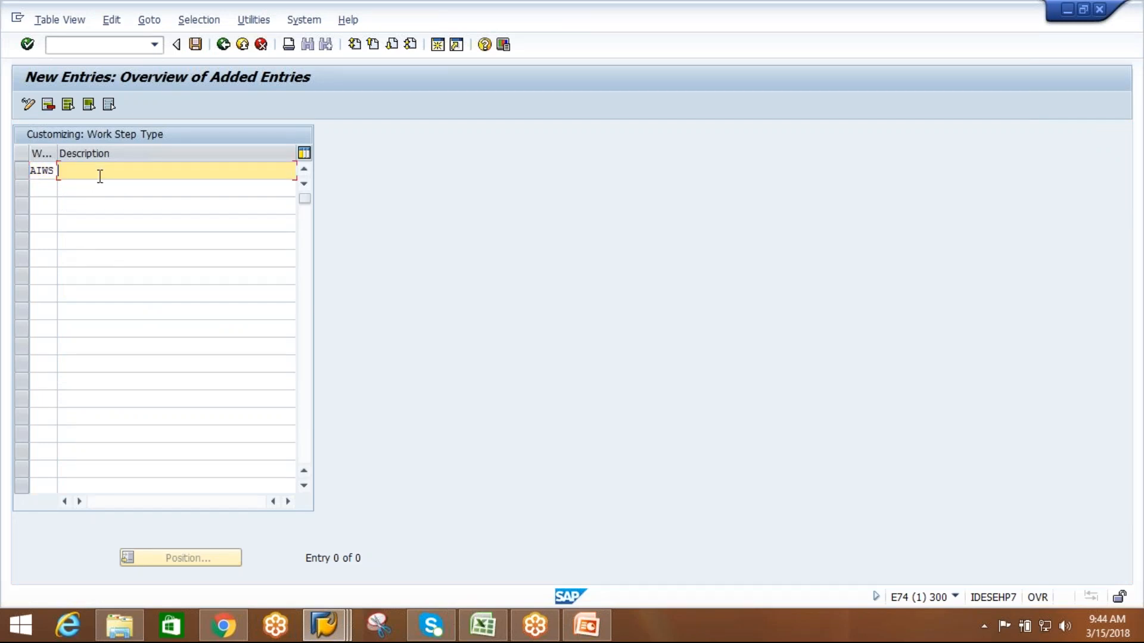
{"action": "type", "text": "HOT AIR PRESS"}
{"action": "key", "text": "Return"}
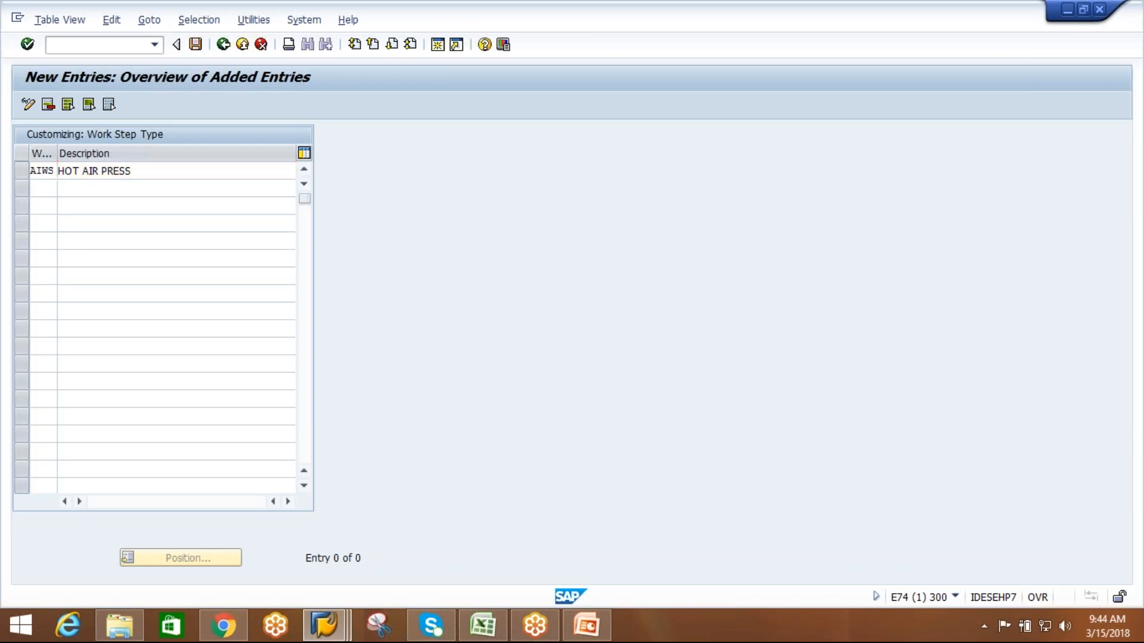
Save the new work step type in the EWM practice session customizing request and return to the IMG structure.
{"action": "left_click", "coordinate": [198, 53]}
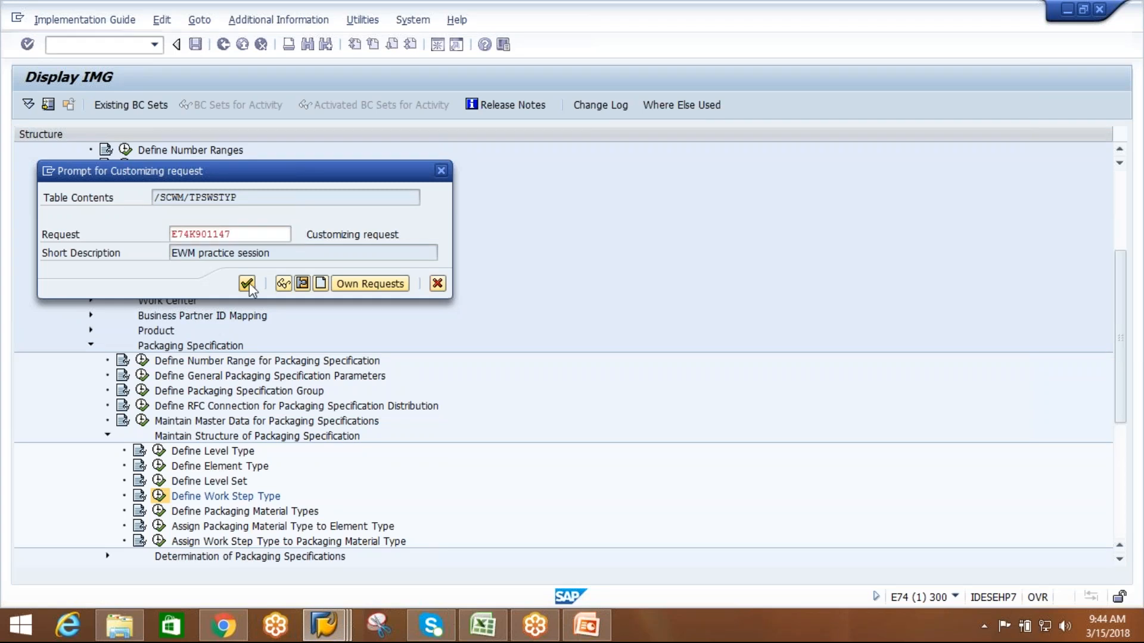
{"action": "left_click", "coordinate": [247, 284]}
{"action": "left_click", "coordinate": [223, 44]}
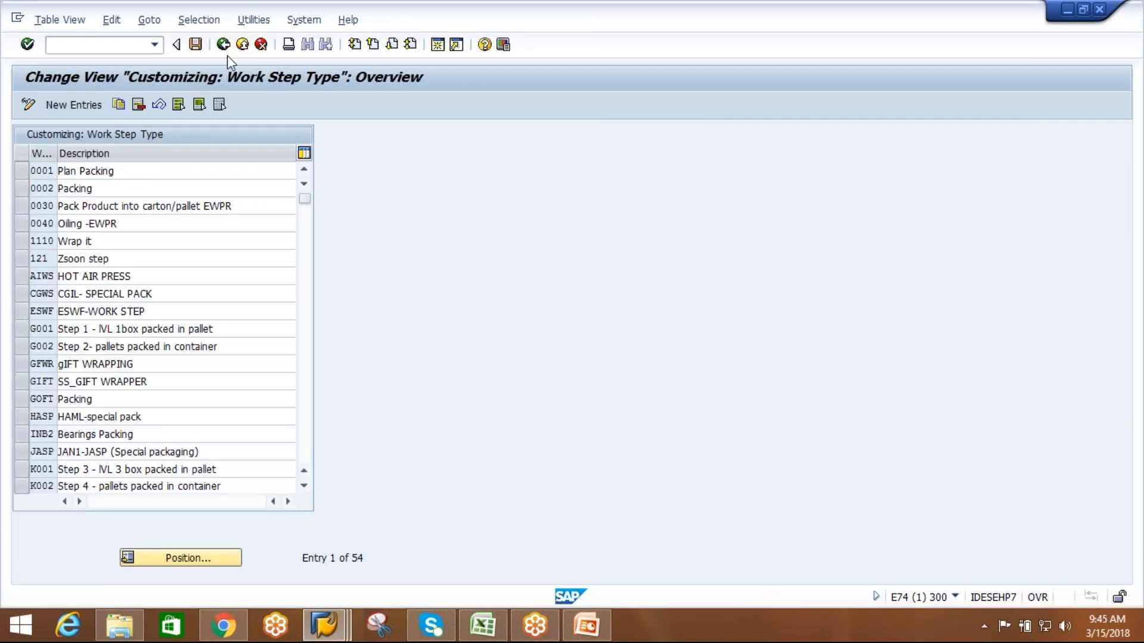
{"action": "left_click", "coordinate": [223, 46]}
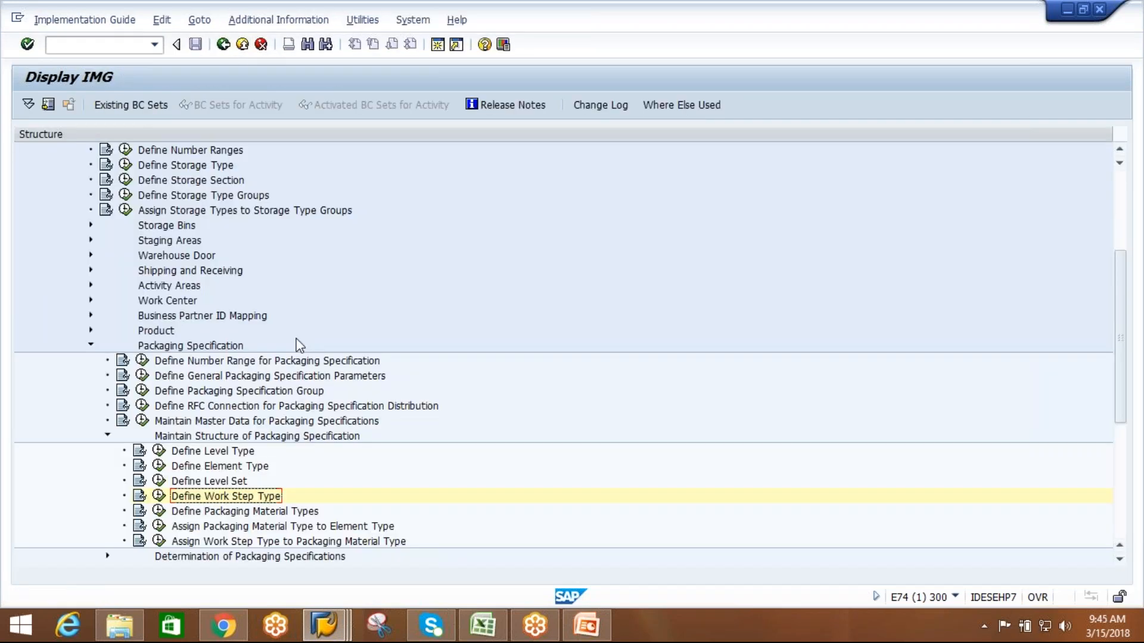
Add a new entry in Assign Packaging Material Type to Element Type linking element type AIE1 to packaging material type AIAX.
{"action": "left_click", "coordinate": [227, 527]}
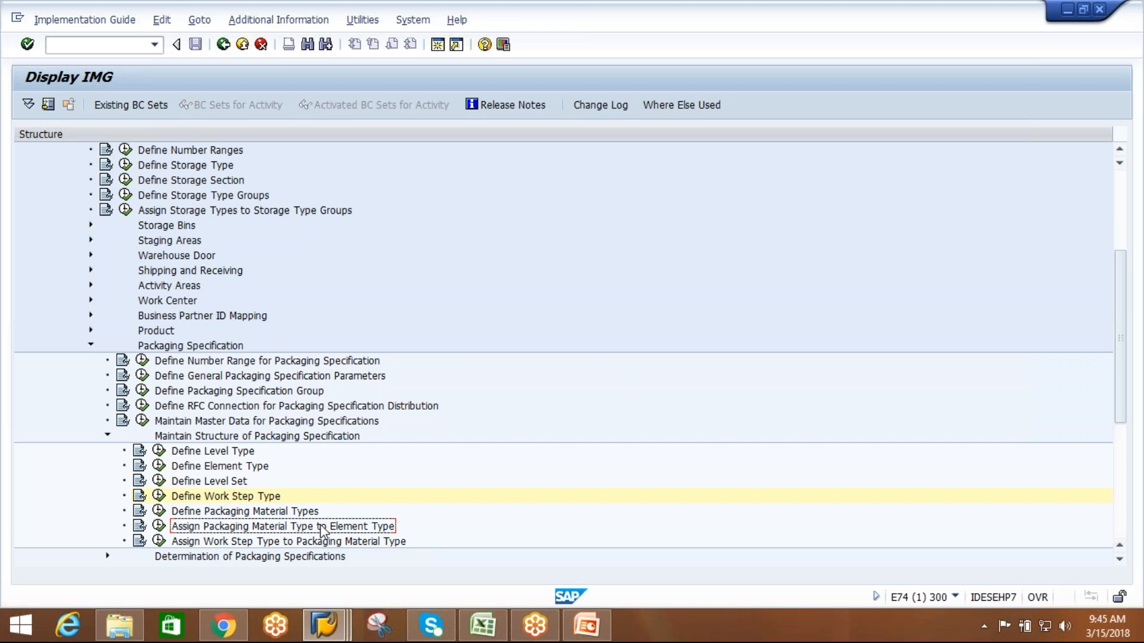
{"action": "left_click", "coordinate": [158, 526]}
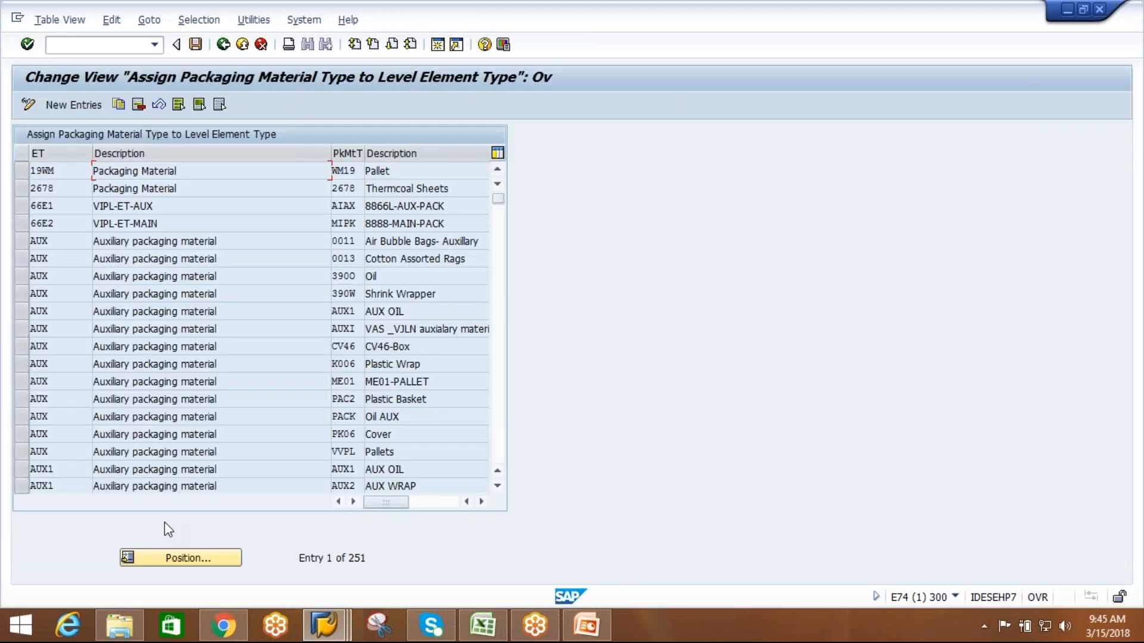
{"action": "left_click", "coordinate": [78, 107]}
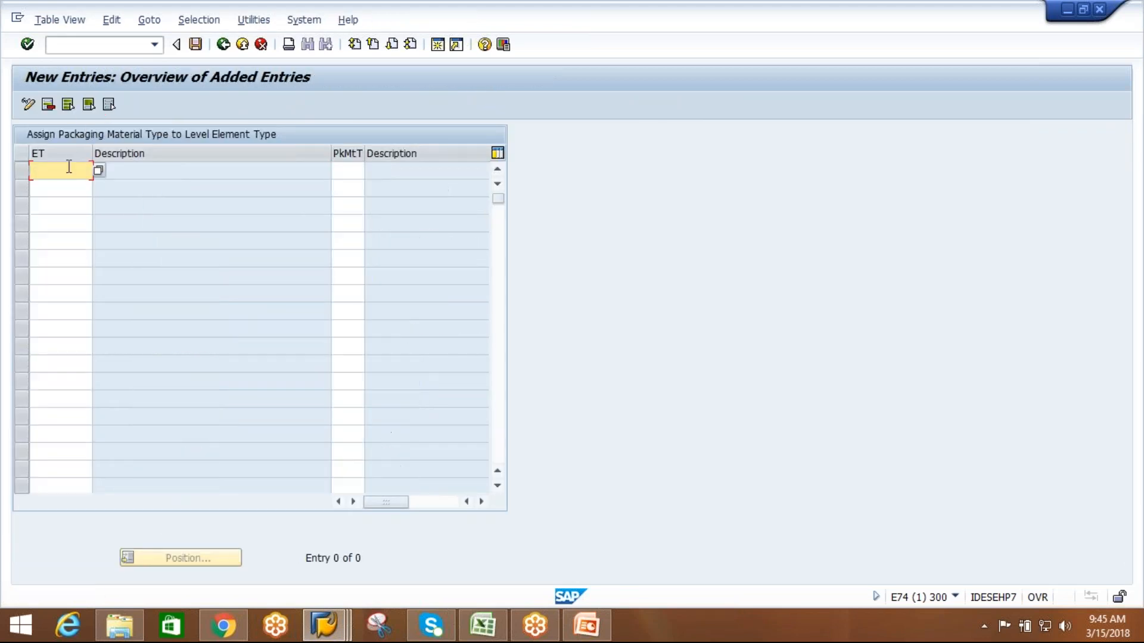
{"action": "type", "text": "AIE1"}
{"action": "left_click", "coordinate": [354, 171]}
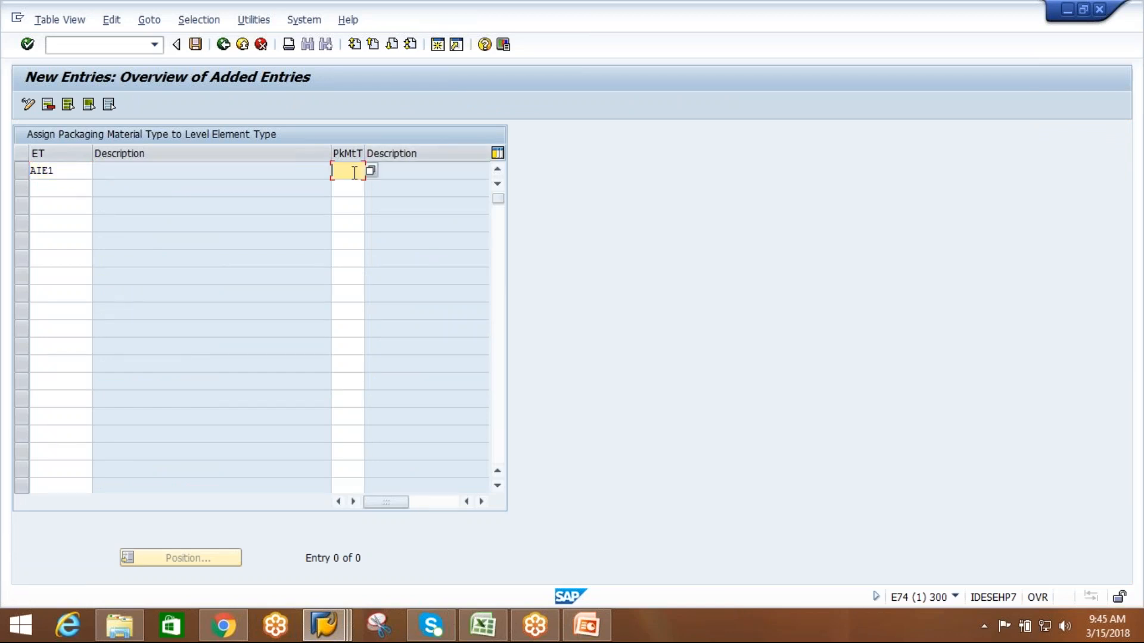
{"action": "left_click", "coordinate": [370, 172]}
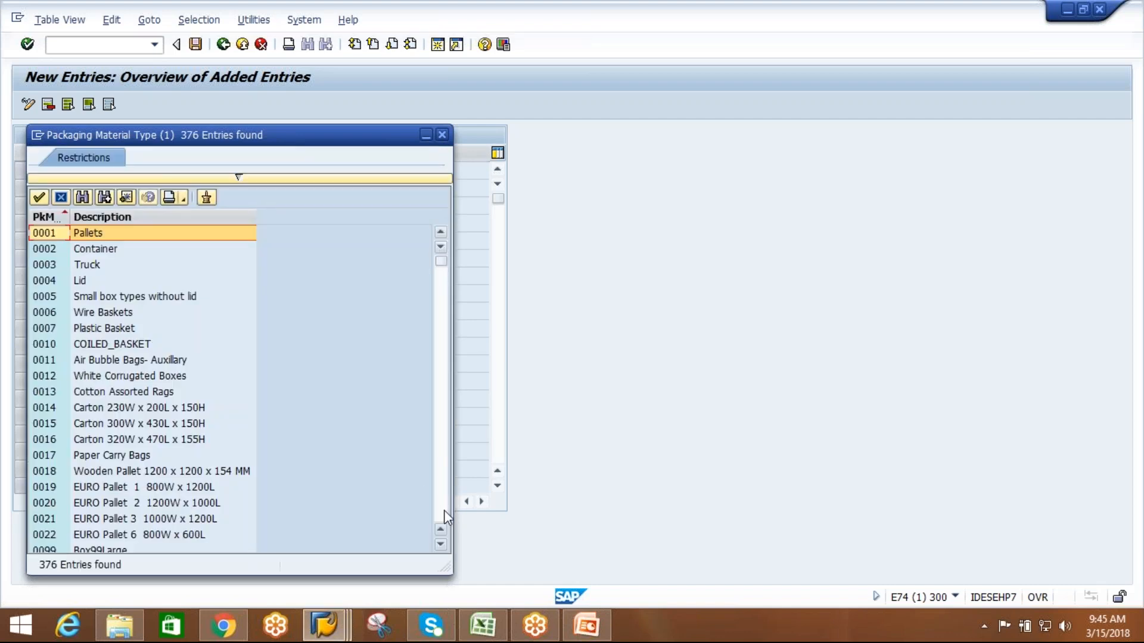
{"action": "left_click", "coordinate": [442, 502]}
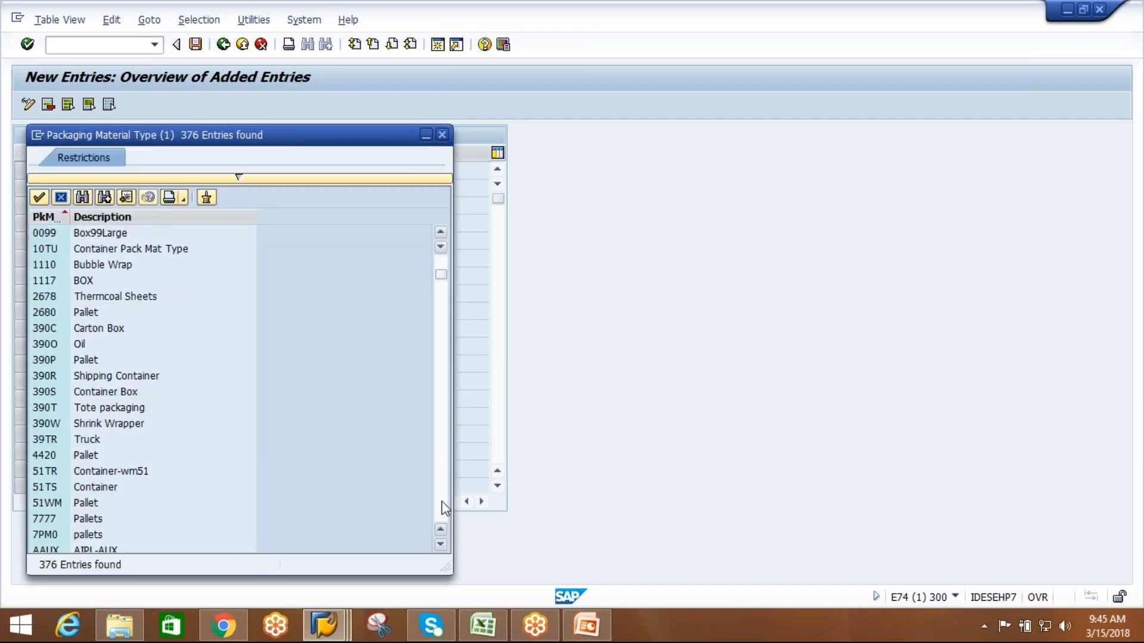
{"action": "left_click", "coordinate": [441, 501]}
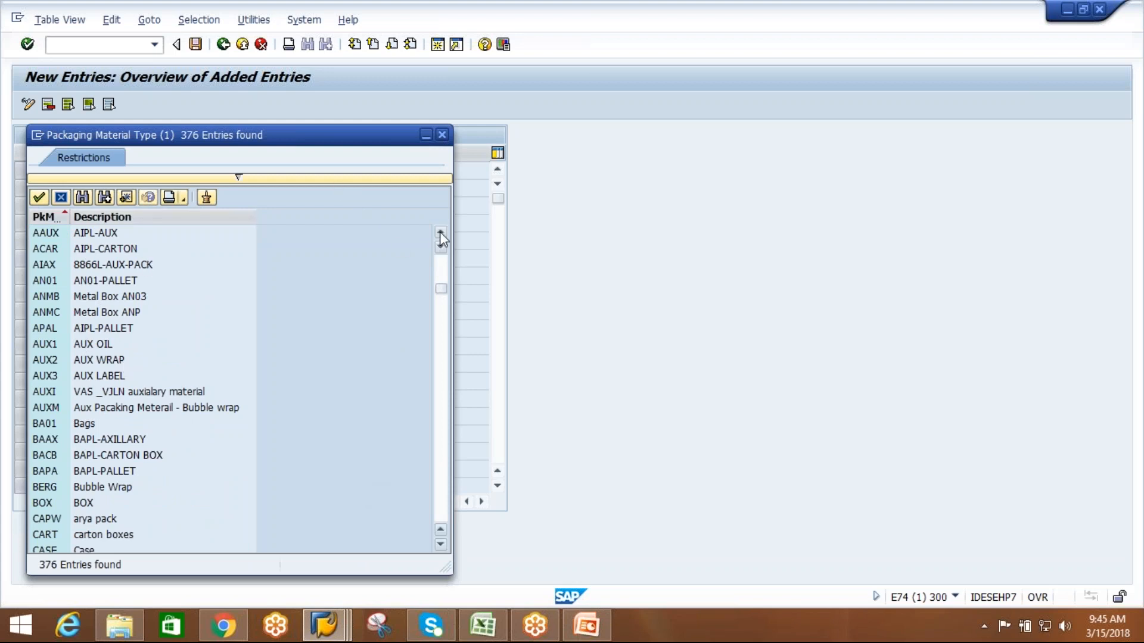
{"action": "double_click", "coordinate": [131, 269]}
Start a second assignment row for element type AIE1 beneath the existing AIE1 entry.
{"action": "left_click", "coordinate": [59, 185]}
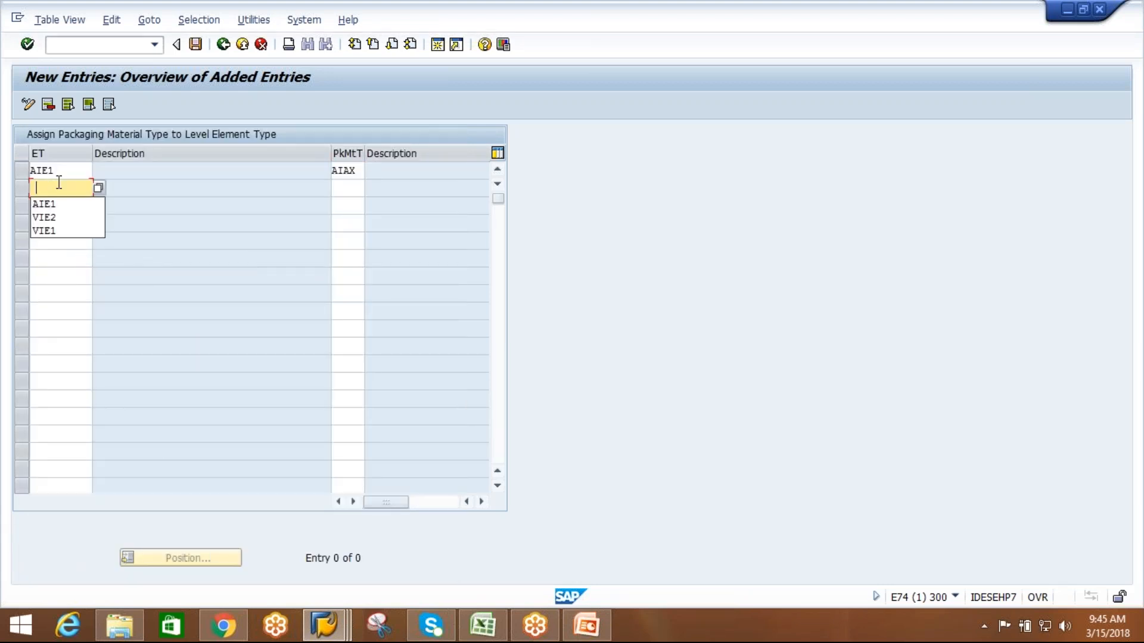
{"action": "left_click", "coordinate": [59, 204]}
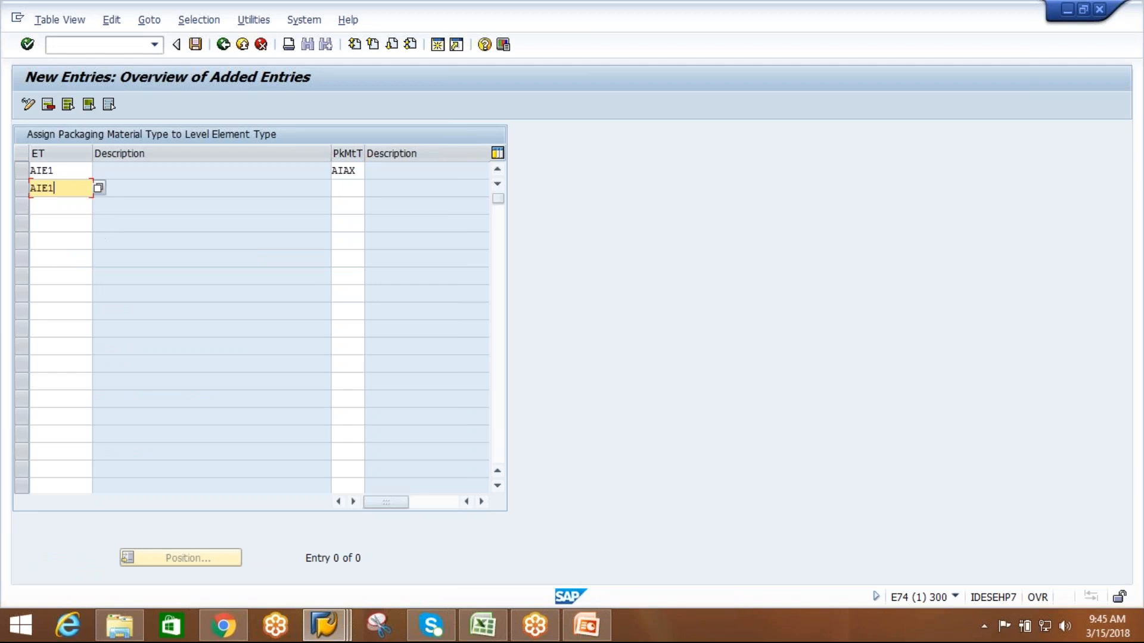
{"action": "left_click", "coordinate": [343, 184]}
Try packaging material types AIPK, AICB and APAK for the second AIE1 row, clearing the rejected codes.
{"action": "left_click", "coordinate": [370, 190]}
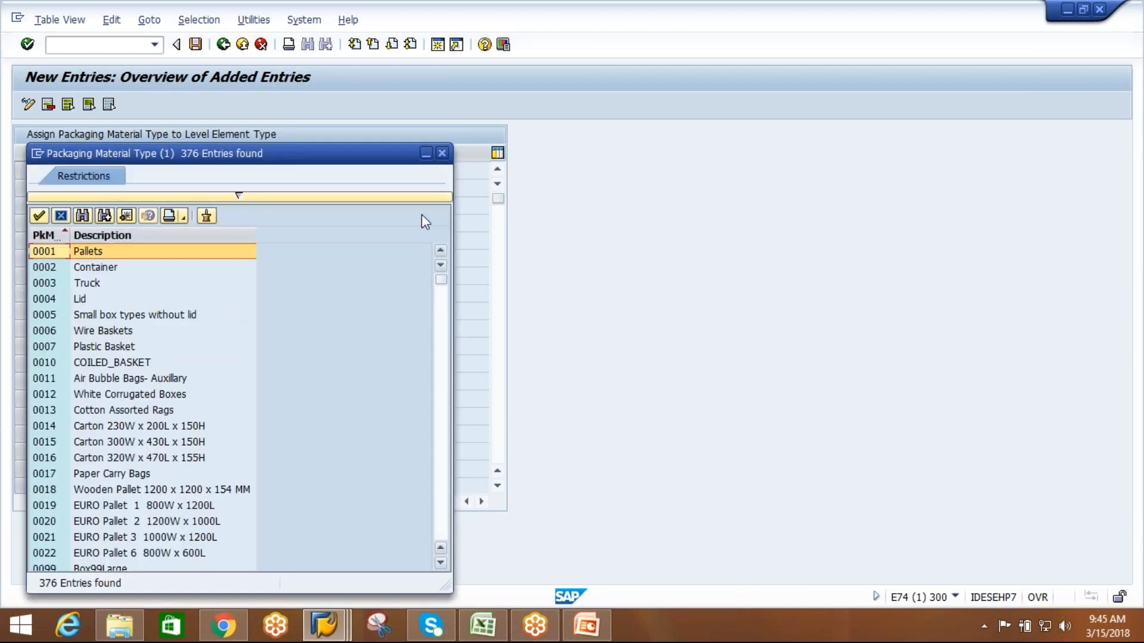
{"action": "left_click", "coordinate": [441, 153]}
{"action": "type", "text": "AIPK"}
{"action": "key", "text": "Return"}
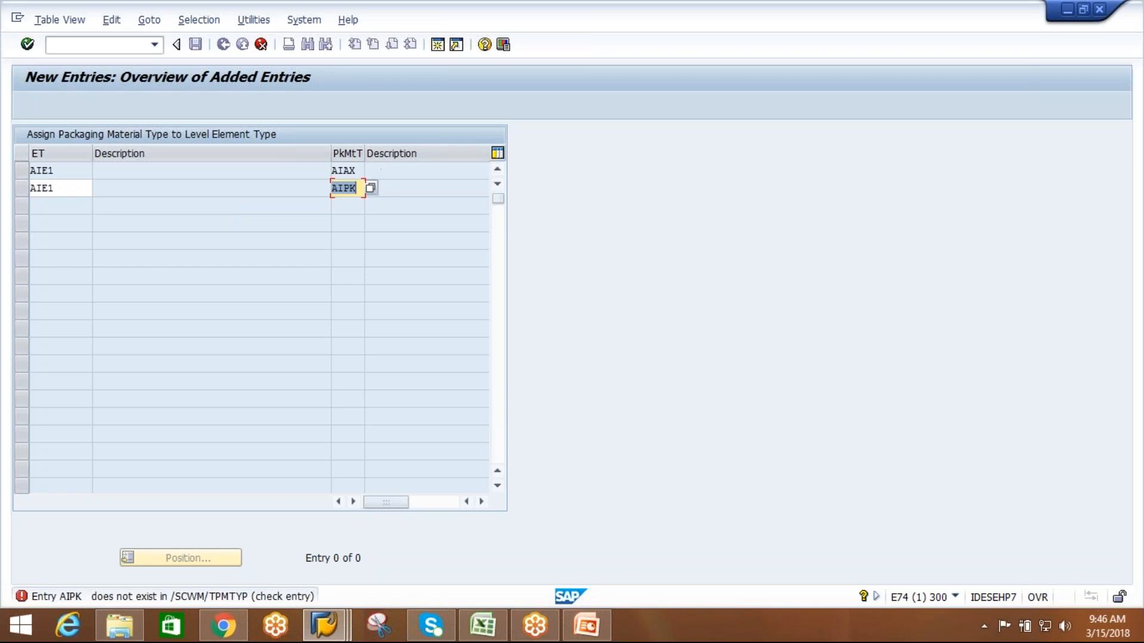
{"action": "type", "text": "AICB"}
{"action": "key", "text": "Return"}
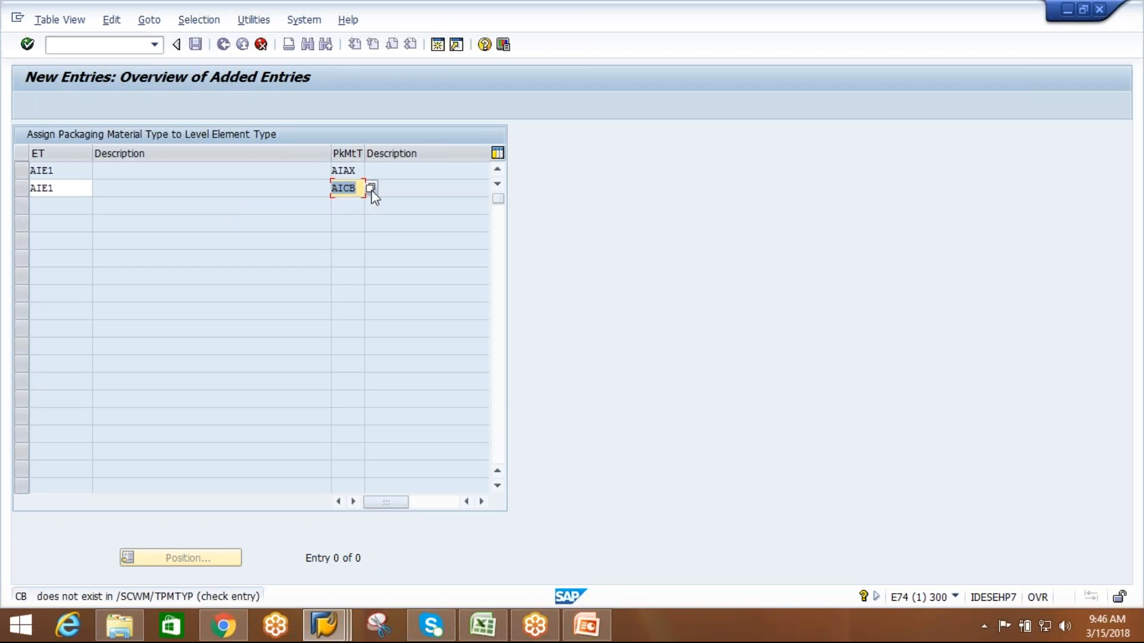
{"action": "key", "text": "BackSpace"}
{"action": "left_click", "coordinate": [371, 188]}
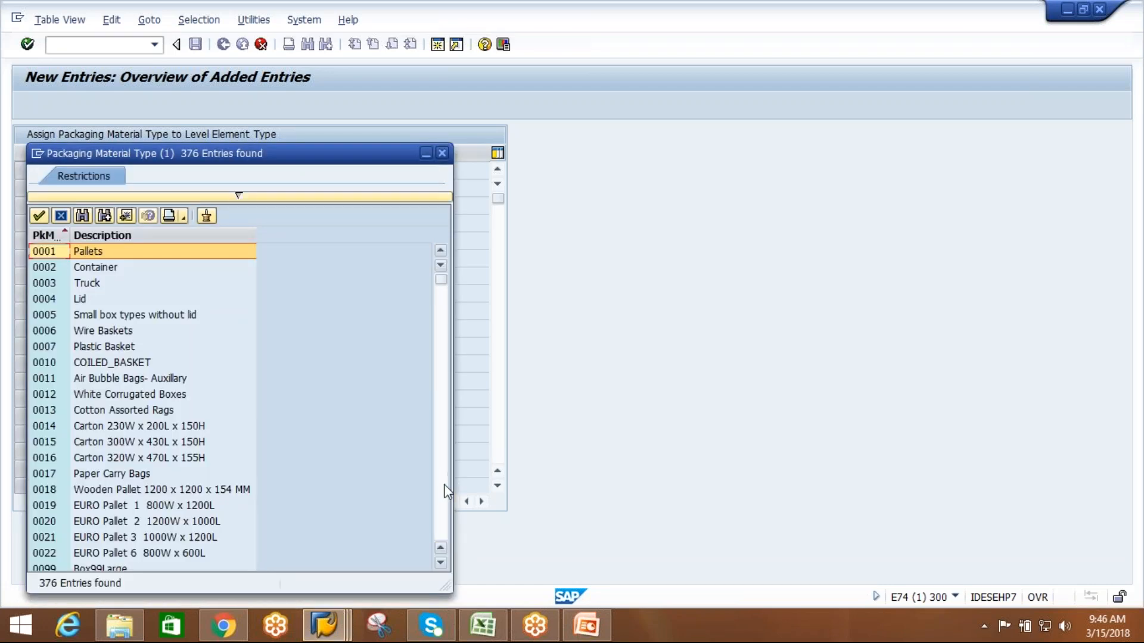
{"action": "left_click", "coordinate": [442, 154]}
{"action": "type", "text": "APAK"}
{"action": "key", "text": "Return"}
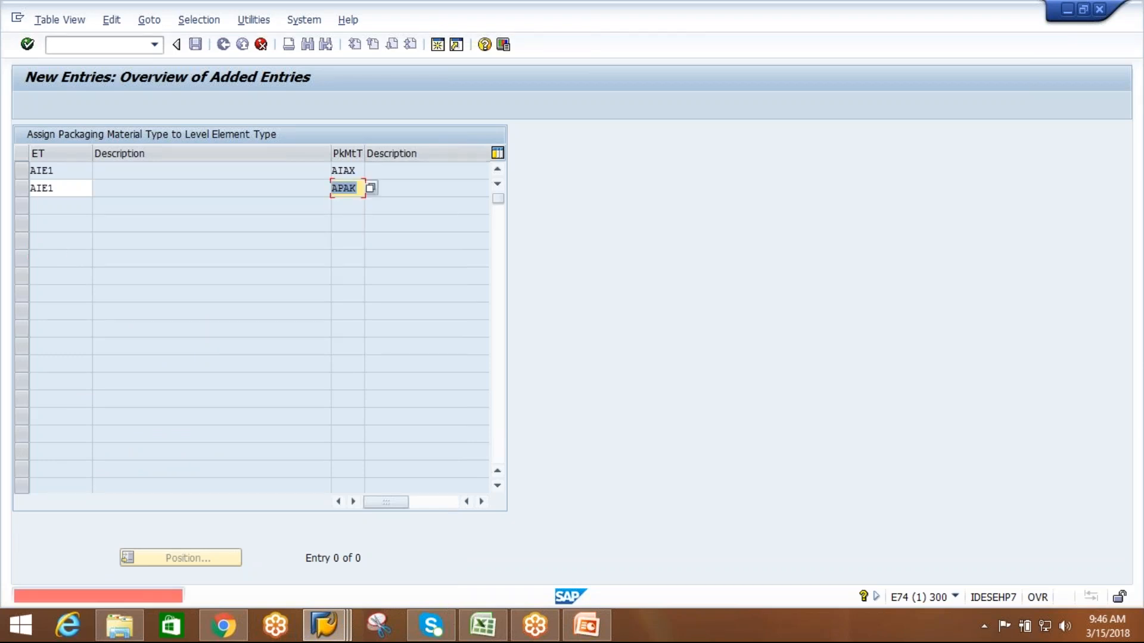
{"action": "key", "text": "BackSpace"}
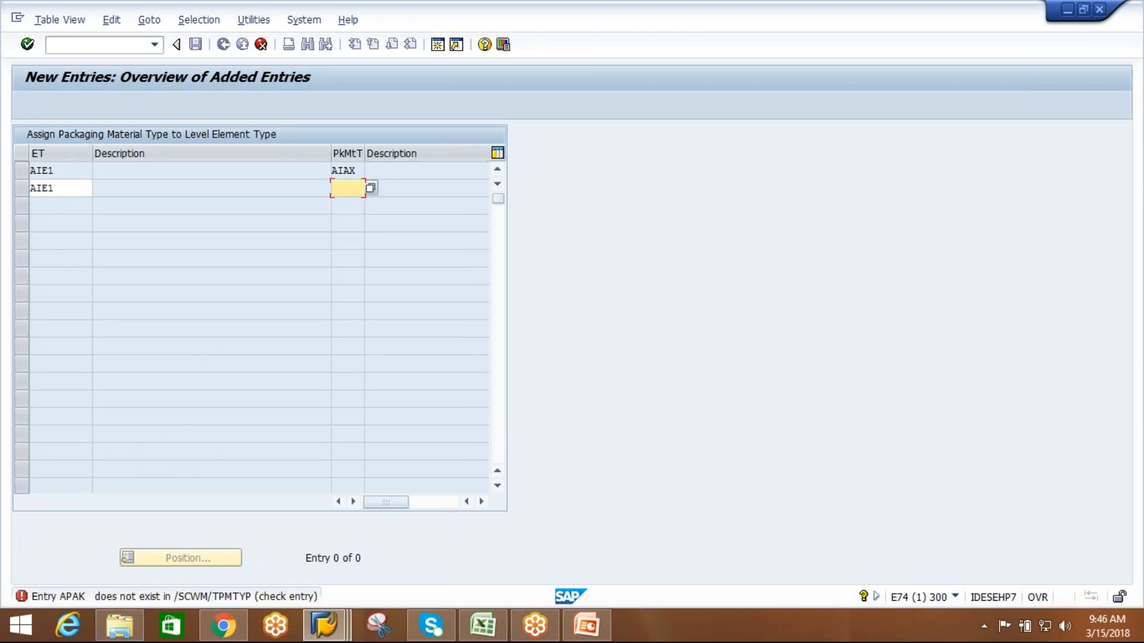
Pick packaging material type ACAR (AIPL-CARTON) from the available values for the second AIE1 row.
{"action": "left_click", "coordinate": [371, 191]}
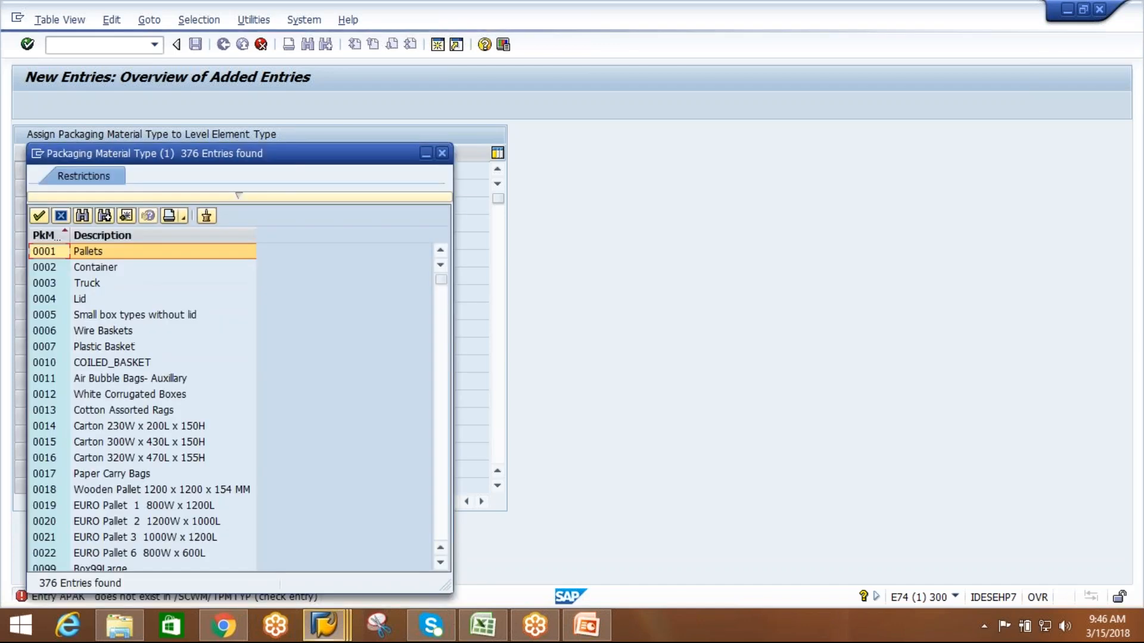
{"action": "left_click", "coordinate": [441, 563]}
{"action": "left_click", "coordinate": [440, 564]}
{"action": "left_click", "coordinate": [441, 564]}
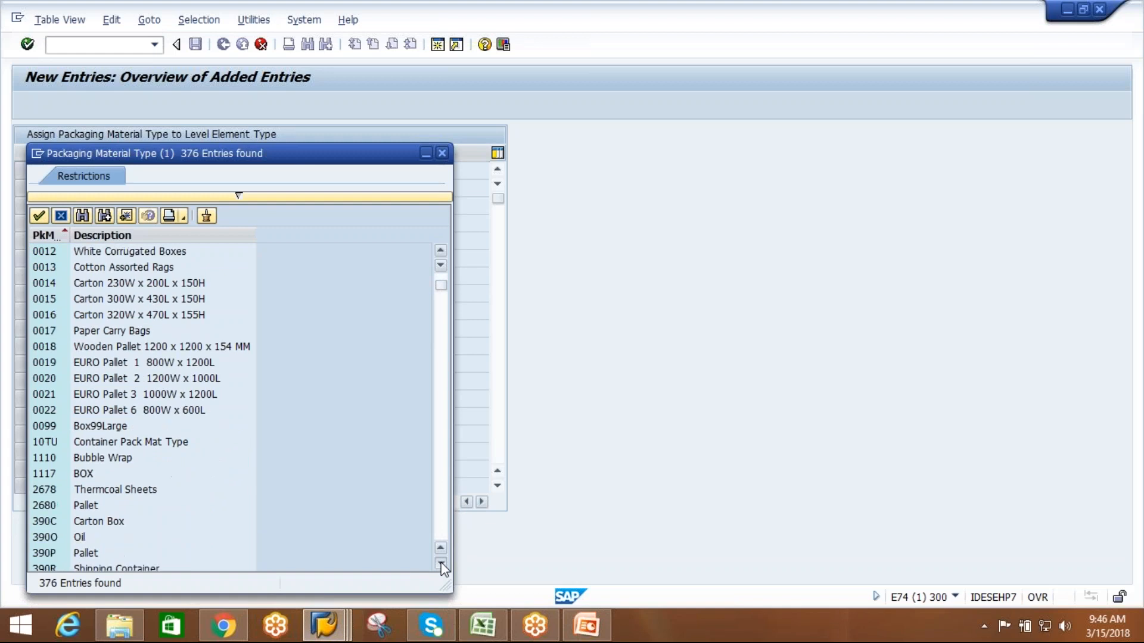
{"action": "left_click", "coordinate": [441, 564]}
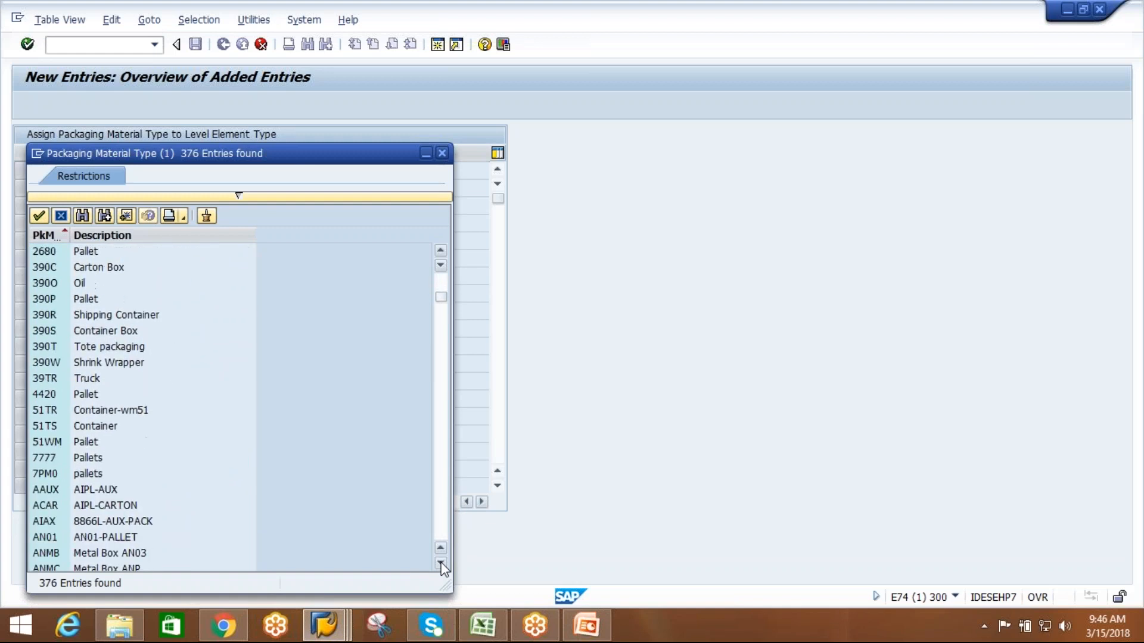
{"action": "double_click", "coordinate": [103, 505]}
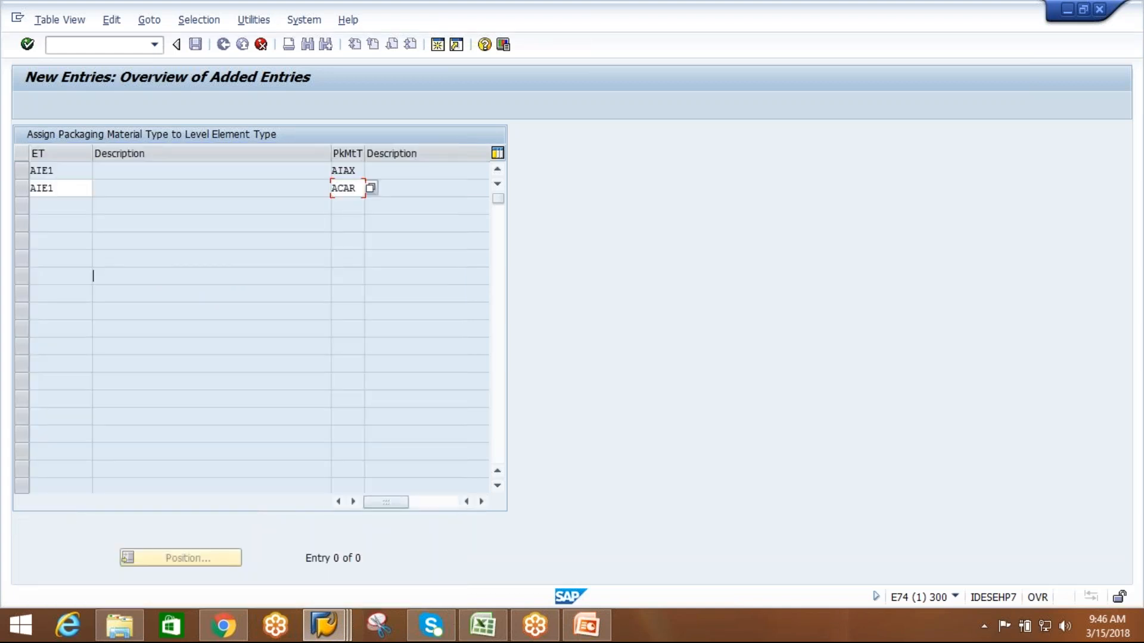
{"action": "key", "text": "Return"}
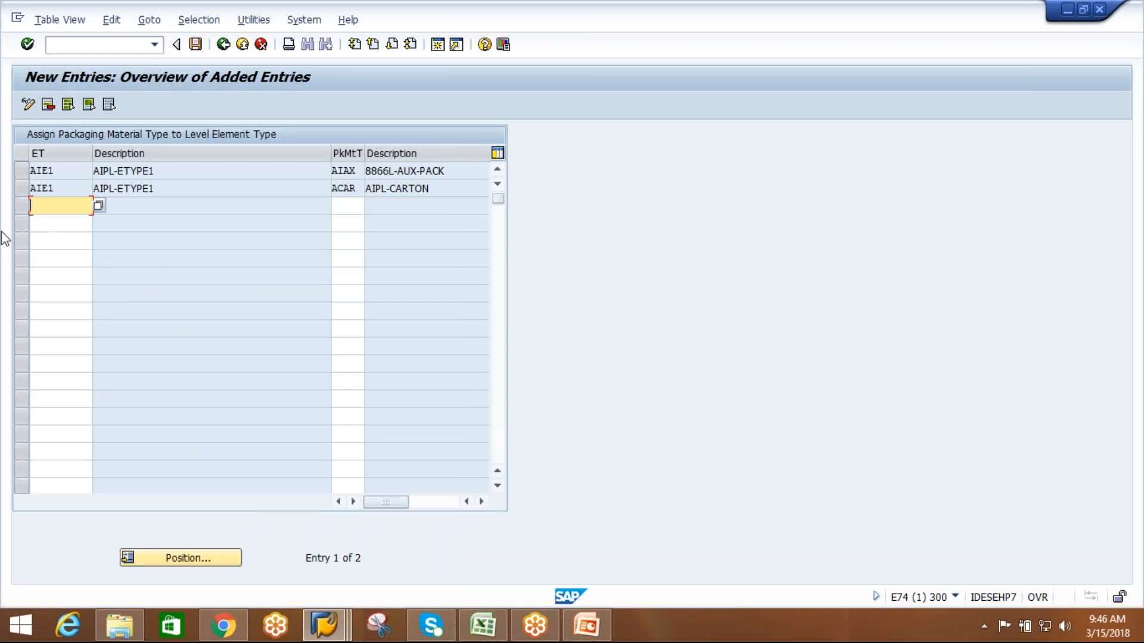
Add a row assigning packaging material type AIAX to element type AIE2.
{"action": "left_click", "coordinate": [57, 206]}
{"action": "left_click", "coordinate": [48, 223]}
{"action": "left_click", "coordinate": [350, 207]}
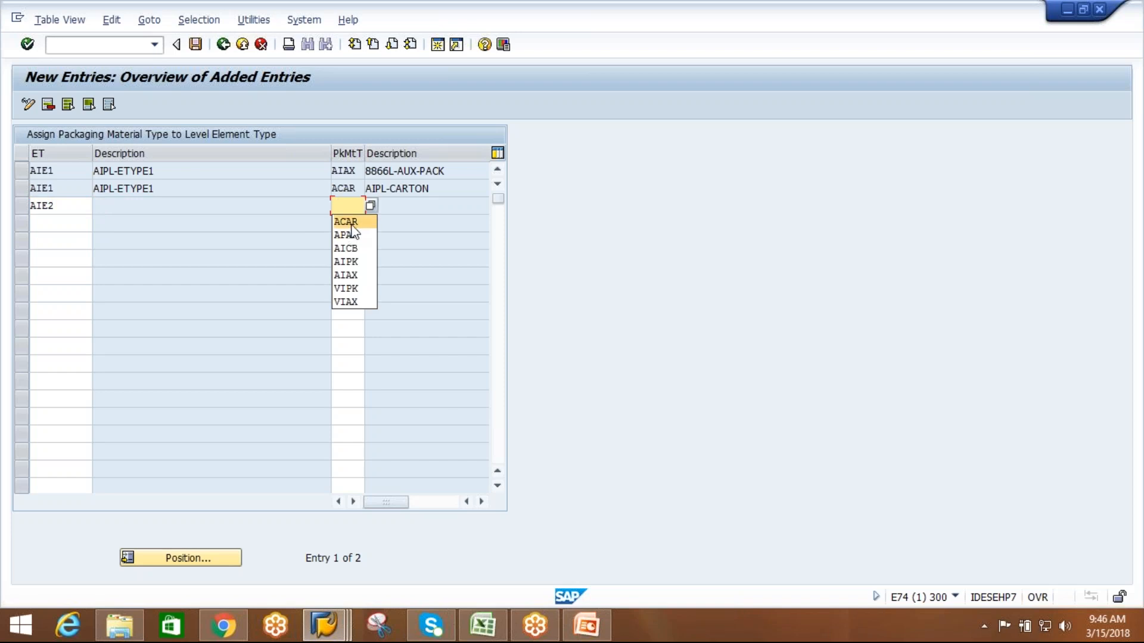
{"action": "left_click", "coordinate": [352, 274]}
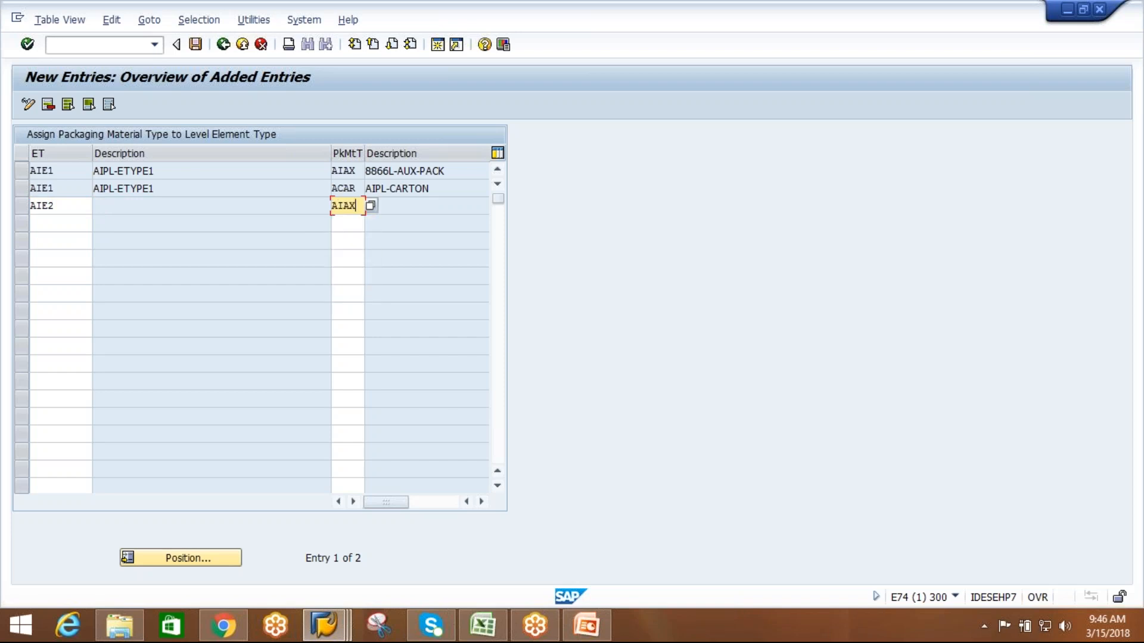
Add a row assigning packaging material type ACAR to element type AIE2 and validate the entries.
{"action": "left_click", "coordinate": [68, 224]}
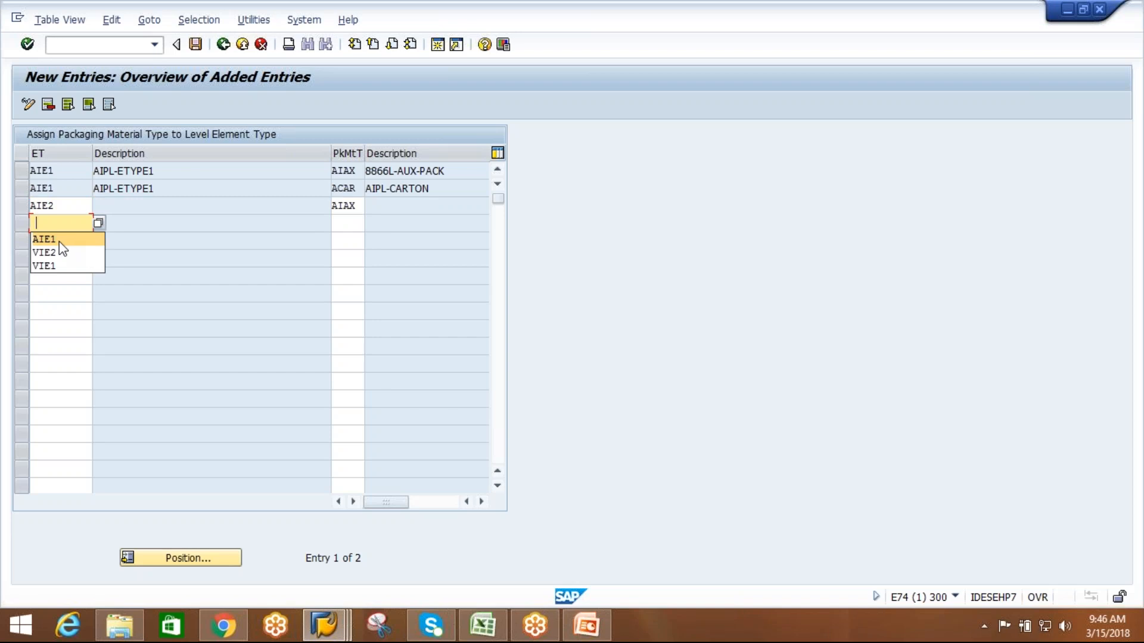
{"action": "left_click", "coordinate": [57, 240]}
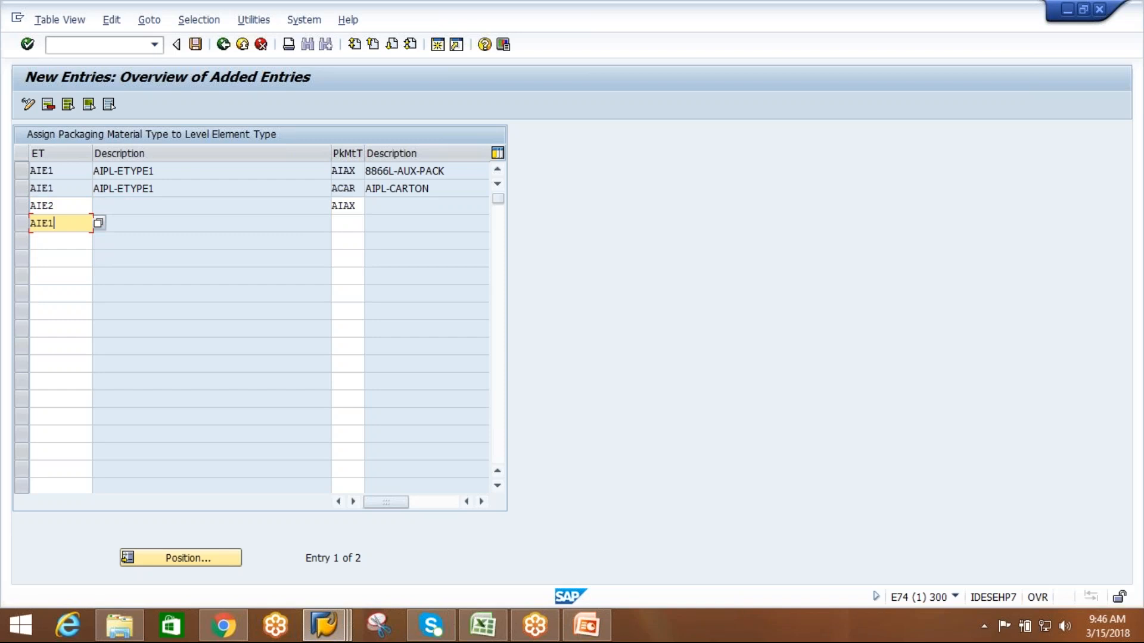
{"action": "key", "text": "BackSpace"}
{"action": "type", "text": "2"}
{"action": "double_click", "coordinate": [355, 228]}
{"action": "type", "text": "ACA"}
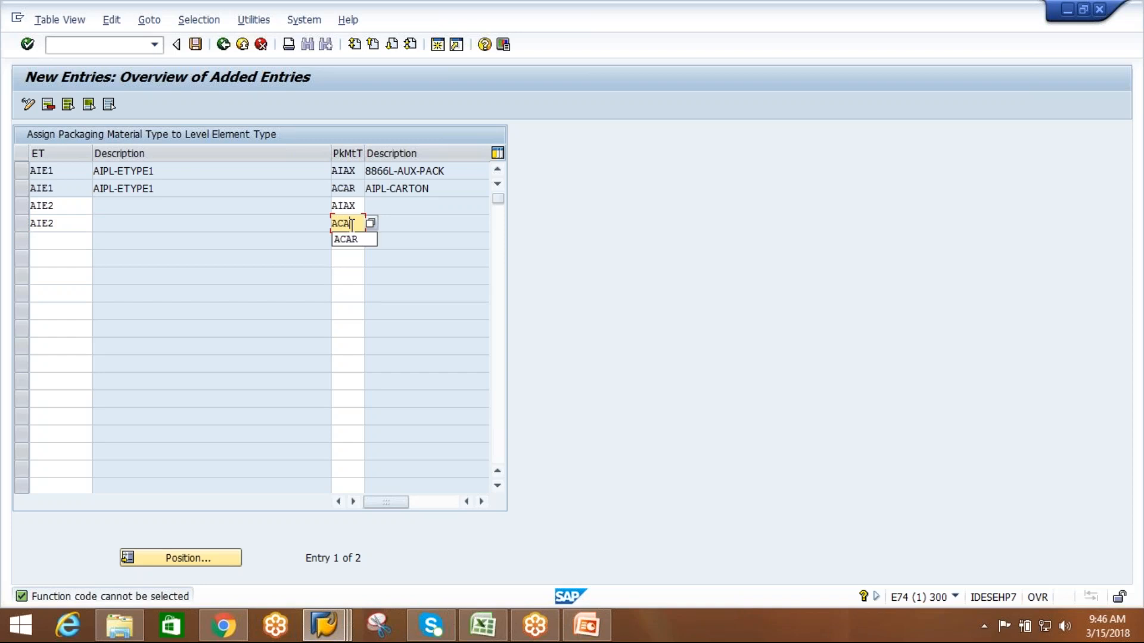
{"action": "type", "text": "R"}
{"action": "key", "text": "Return"}
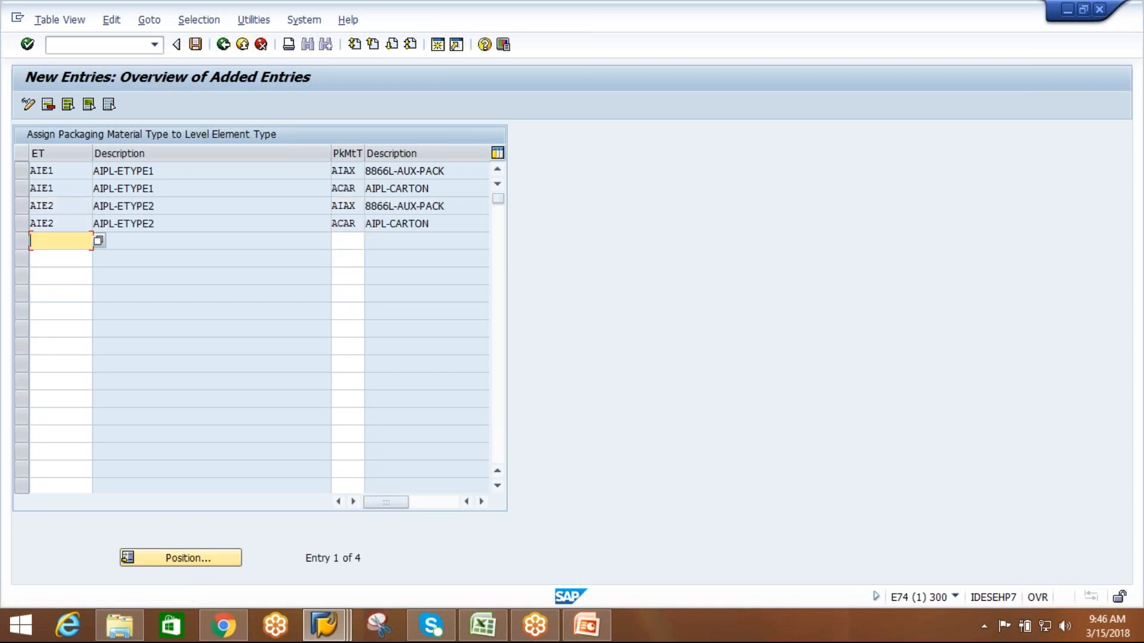
Add a row assigning packaging material type APAL to element type AIE1.
{"action": "type", "text": "AIE1"}
{"action": "left_click", "coordinate": [349, 239]}
{"action": "type", "text": "APAL"}
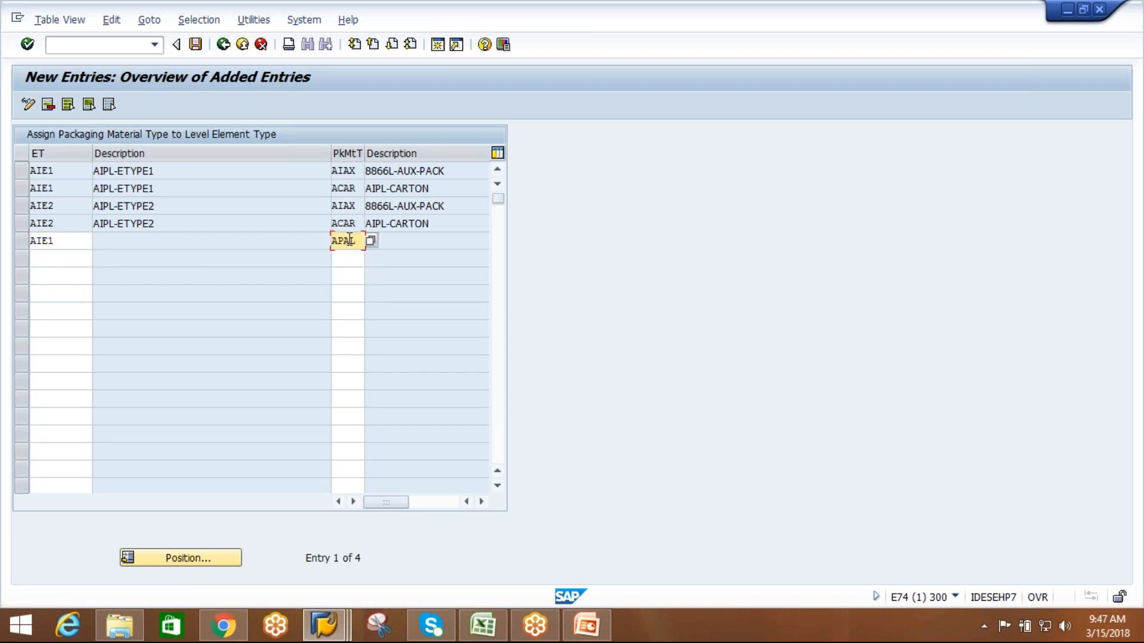
{"action": "key", "text": "Return"}
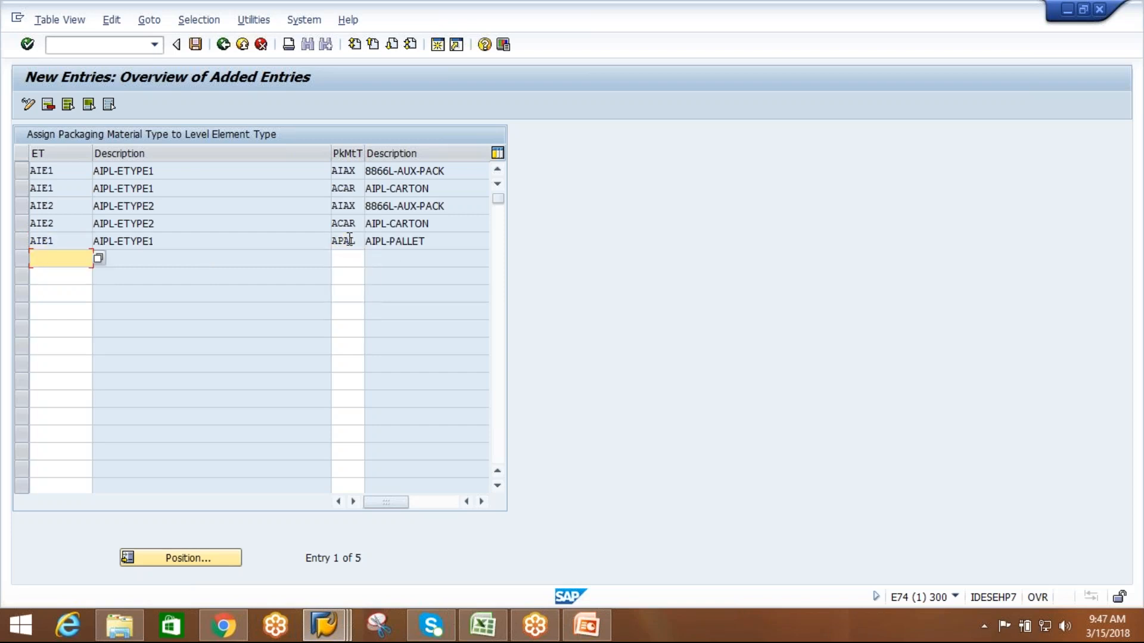
Add a row assigning packaging material type APAL to element type AIE2.
{"action": "type", "text": "AIE"}
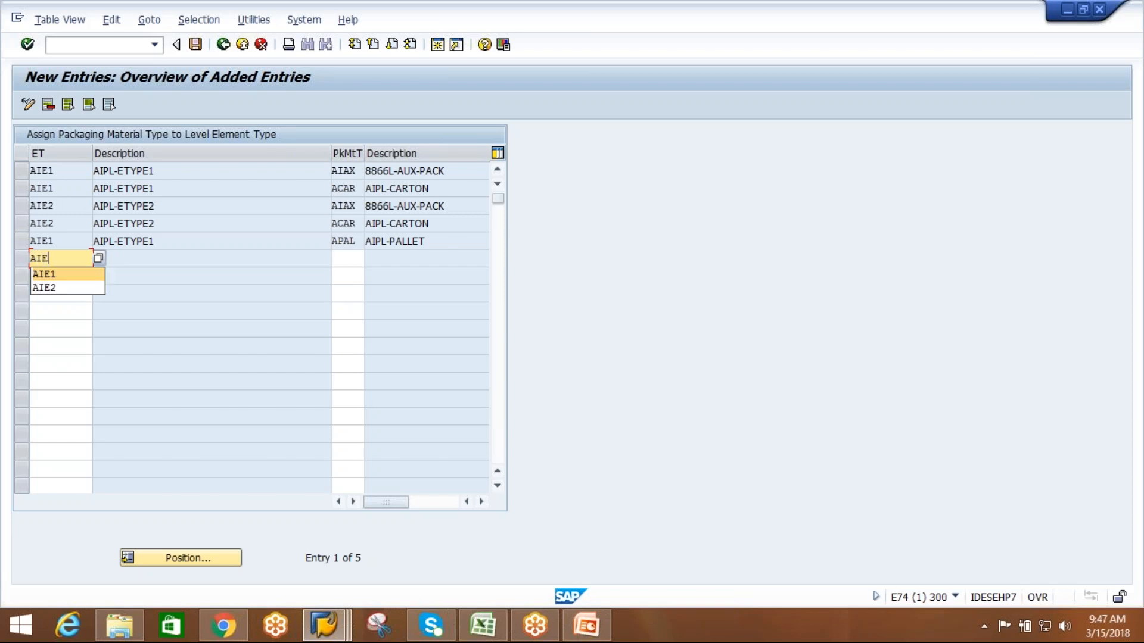
{"action": "type", "text": "2"}
{"action": "left_click", "coordinate": [346, 256]}
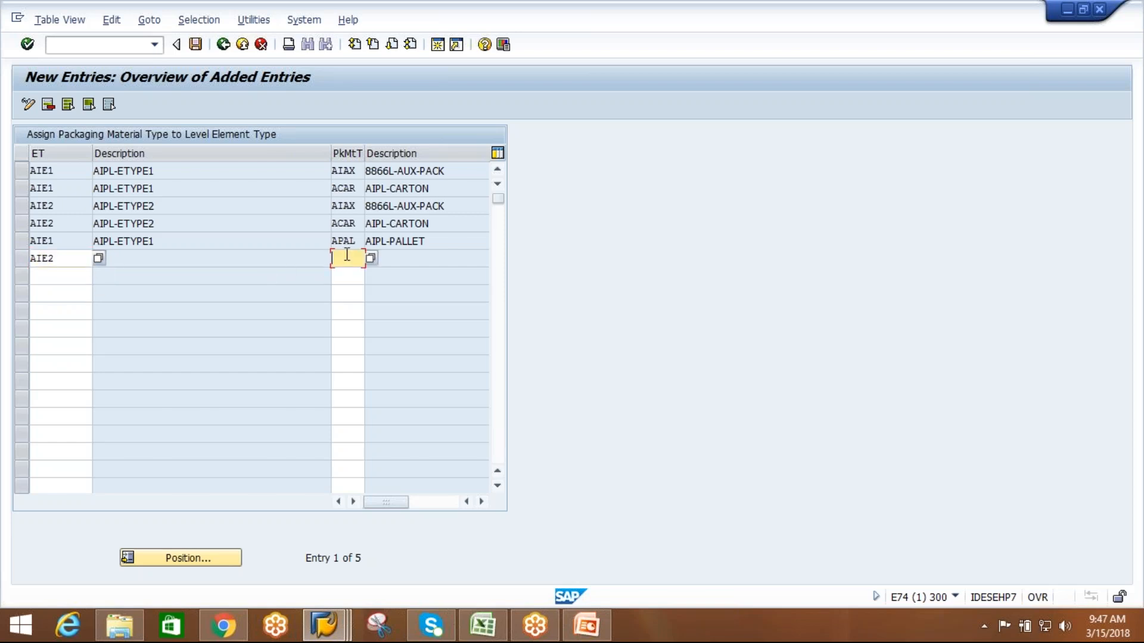
{"action": "type", "text": "APAL"}
{"action": "key", "text": "Return"}
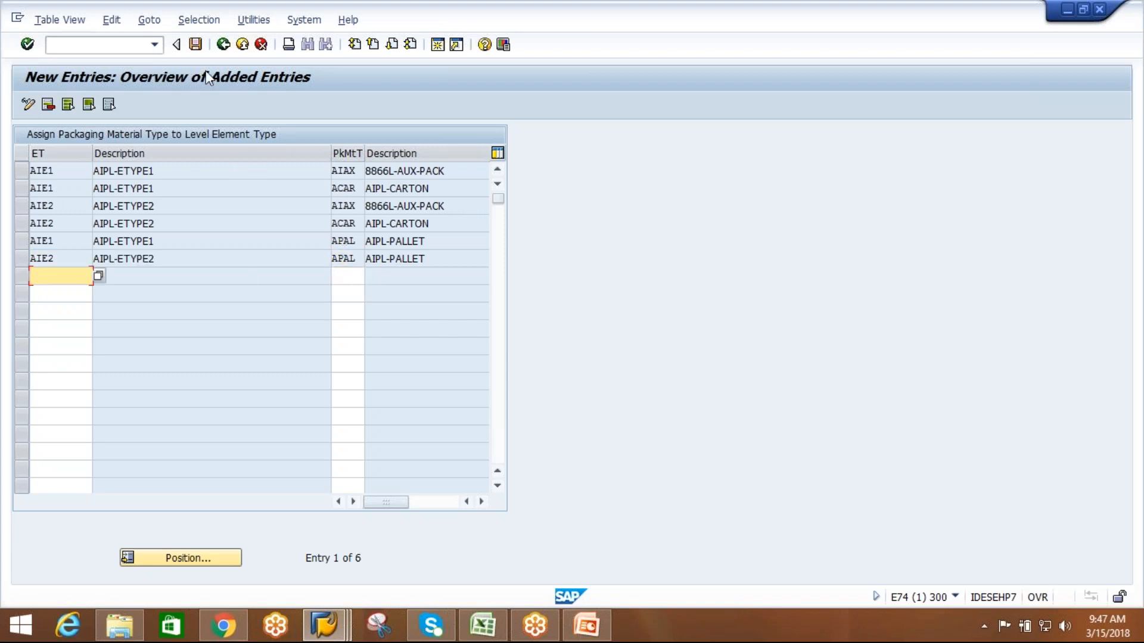
Save the packaging material type assignments for element types AIE1 and AIE2 and return to the IMG structure.
{"action": "left_click", "coordinate": [199, 47]}
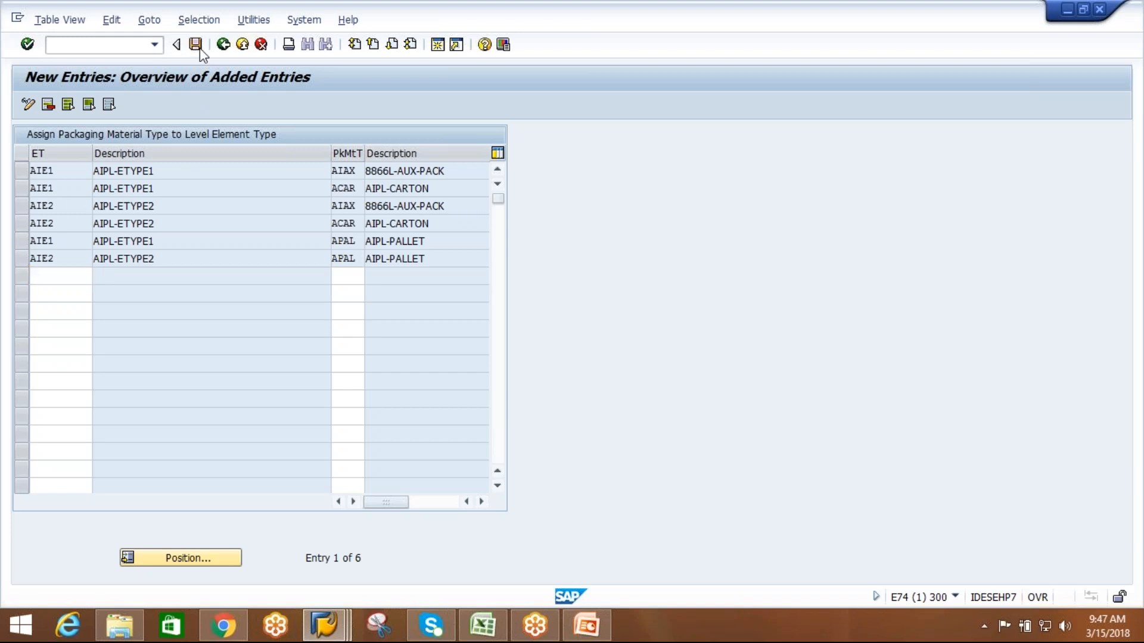
{"action": "left_click", "coordinate": [247, 284]}
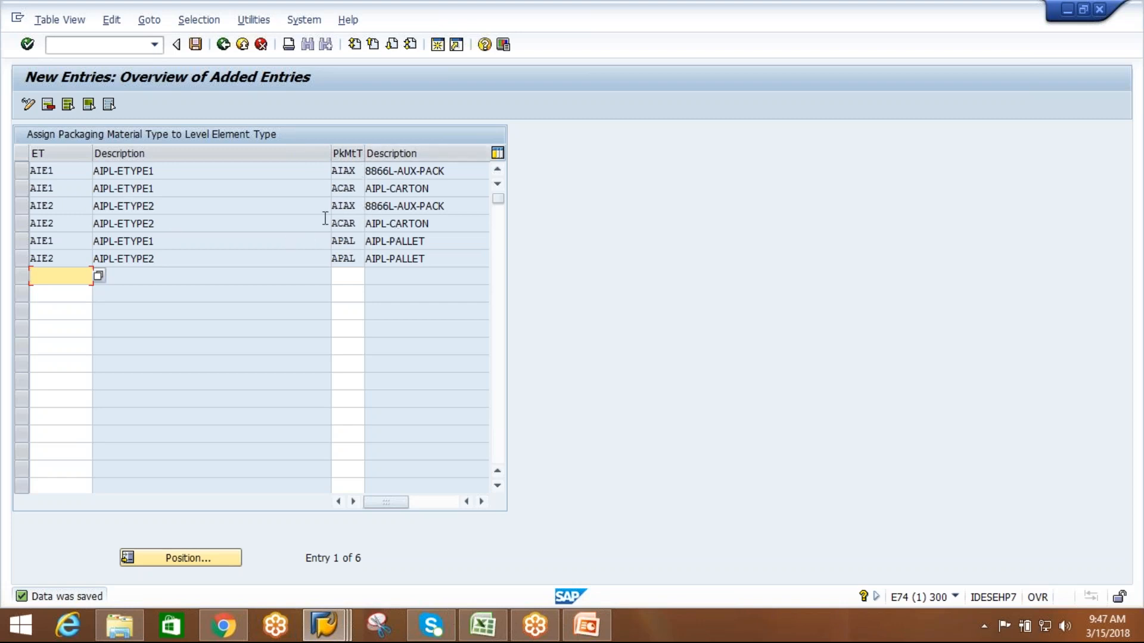
{"action": "left_click", "coordinate": [223, 45]}
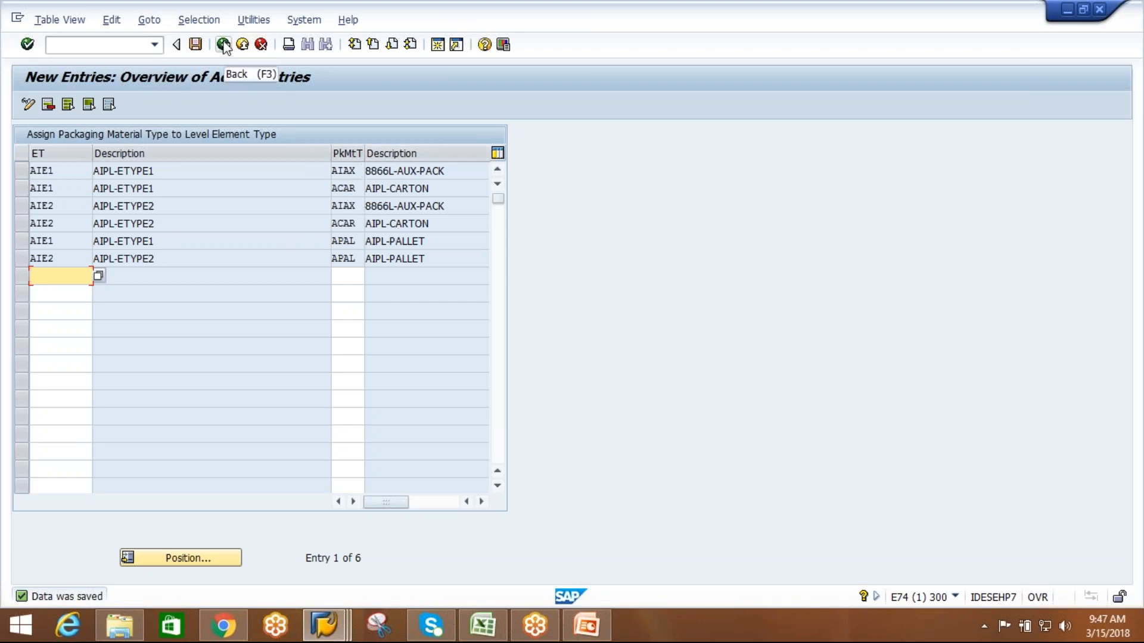
{"action": "left_click", "coordinate": [223, 44]}
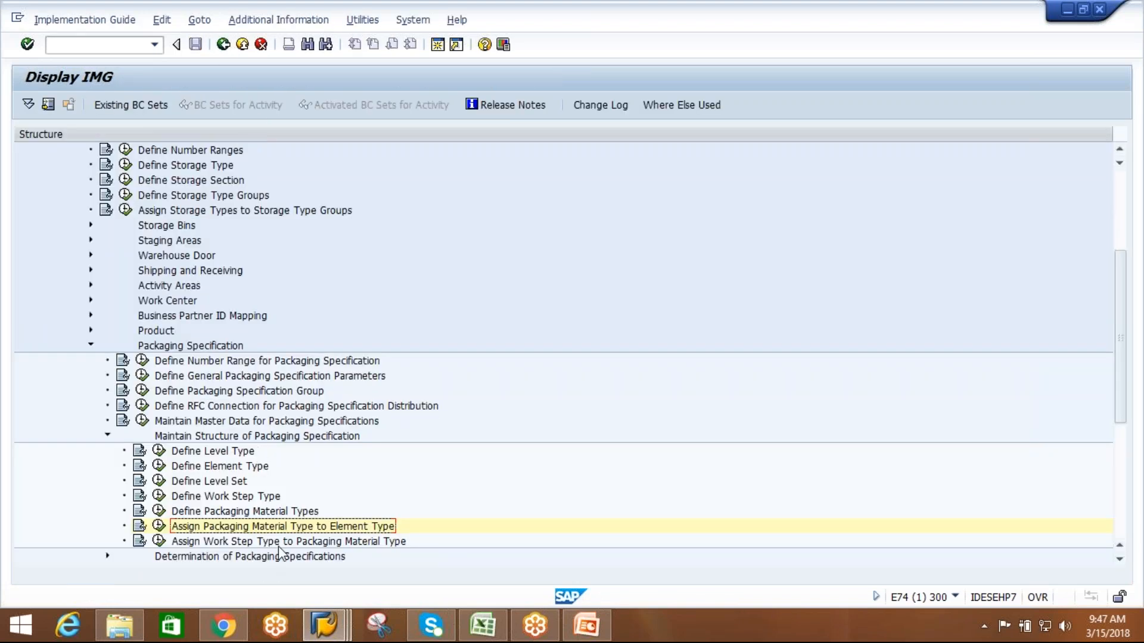
Open the Assign Work Step Type to Packaging Material Type activity and start new entries.
{"action": "left_click", "coordinate": [280, 542]}
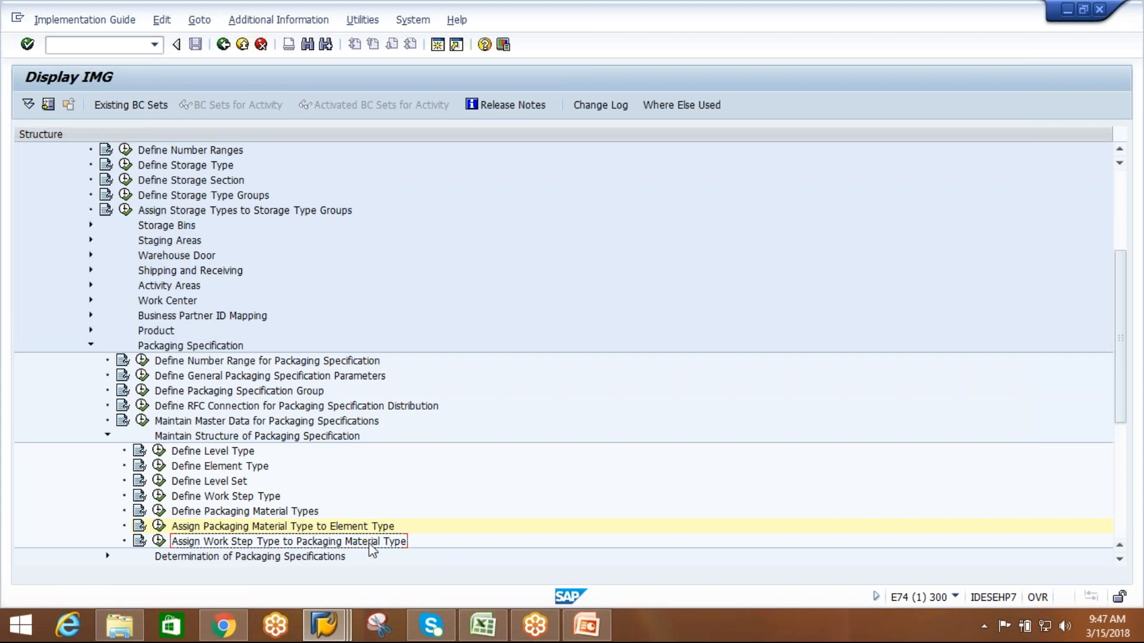
{"action": "left_click", "coordinate": [158, 541]}
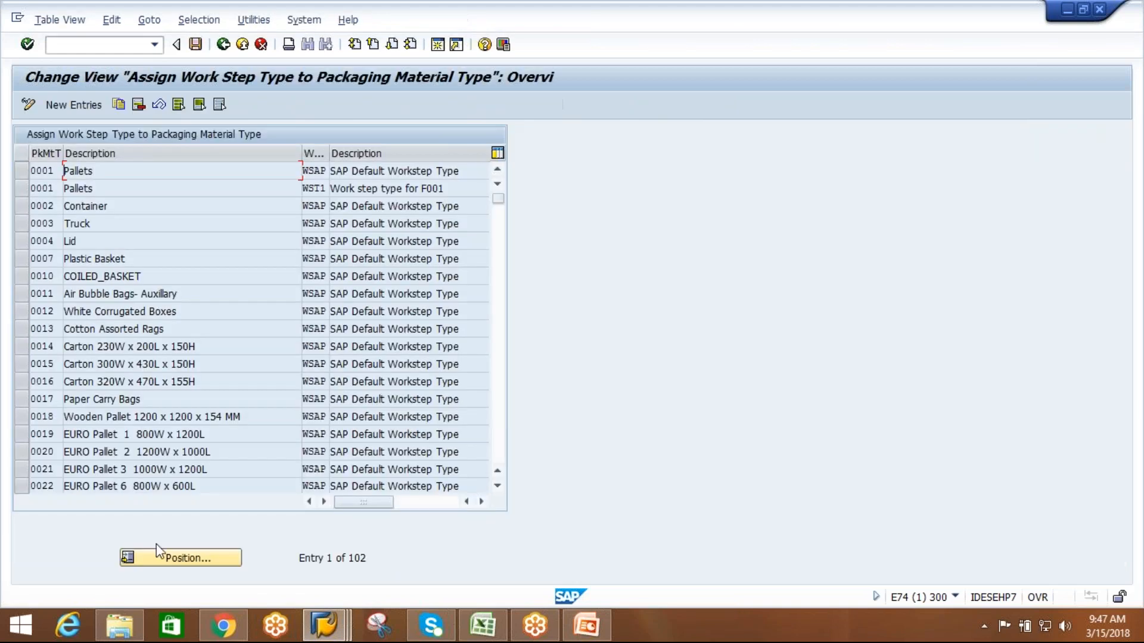
{"action": "left_click", "coordinate": [57, 105]}
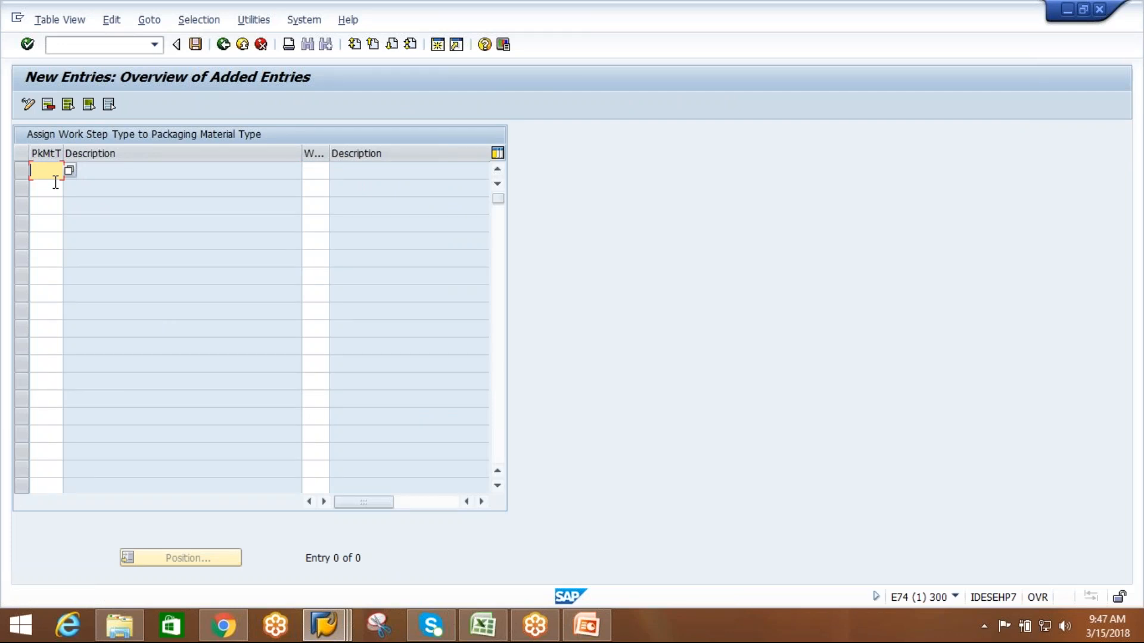
Enter packaging material types ACAR, AAUX and APAL in the first three rows of the new entries.
{"action": "type", "text": "ACAR"}
{"action": "left_click", "coordinate": [53, 187]}
{"action": "type", "text": "AAUX"}
{"action": "left_click", "coordinate": [42, 202]}
{"action": "type", "text": "APAL"}
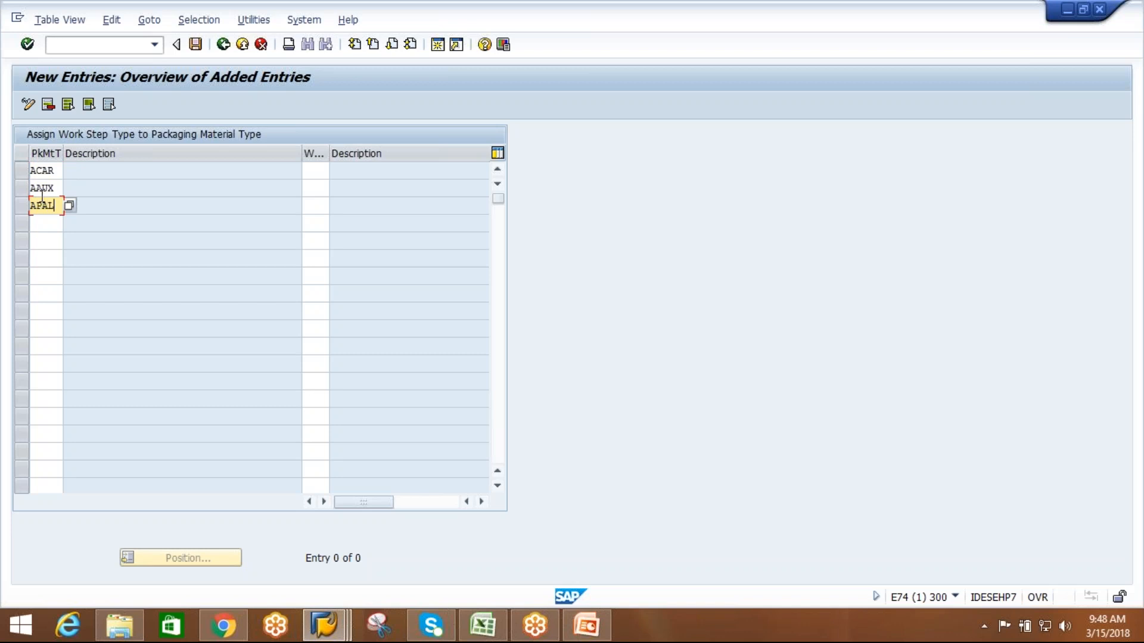
Assign work step type AIWS to the ACAR, AAUX and APAL rows and validate the entries.
{"action": "left_click", "coordinate": [318, 174]}
{"action": "type", "text": "AIWS"}
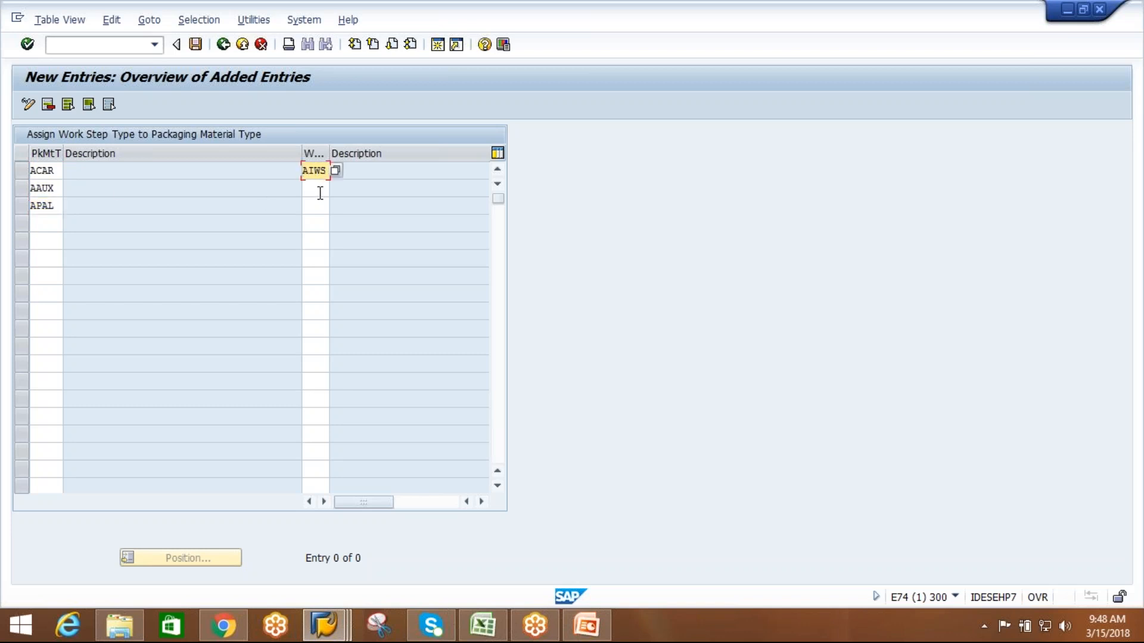
{"action": "left_click", "coordinate": [320, 190]}
{"action": "type", "text": "AIWS"}
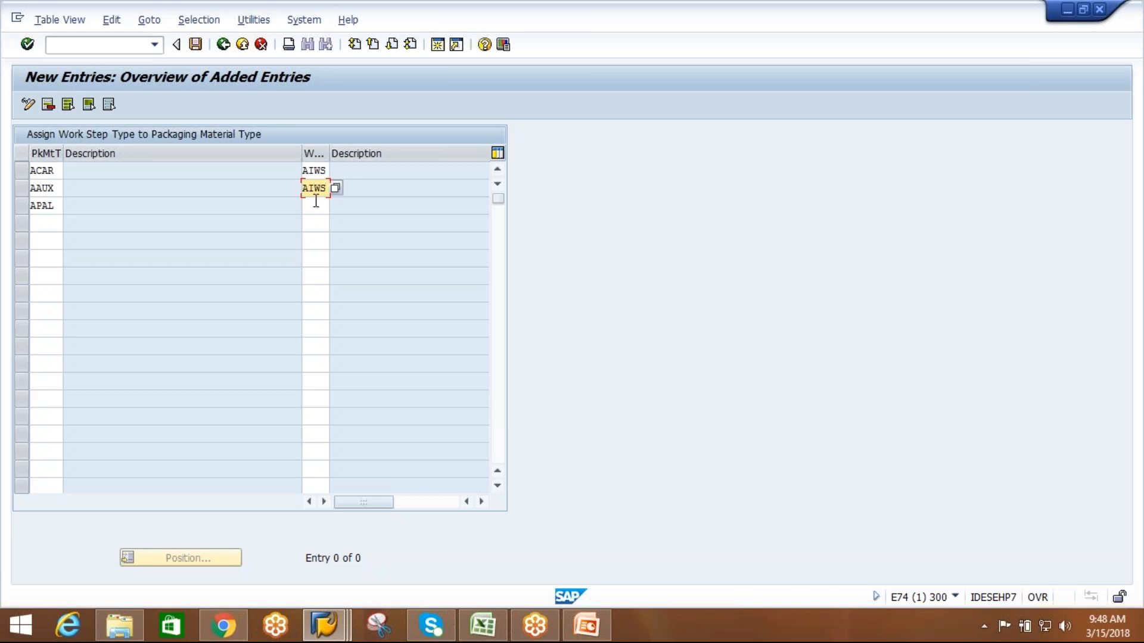
{"action": "left_click", "coordinate": [314, 206]}
{"action": "type", "text": "AIWS"}
{"action": "key", "text": "Return"}
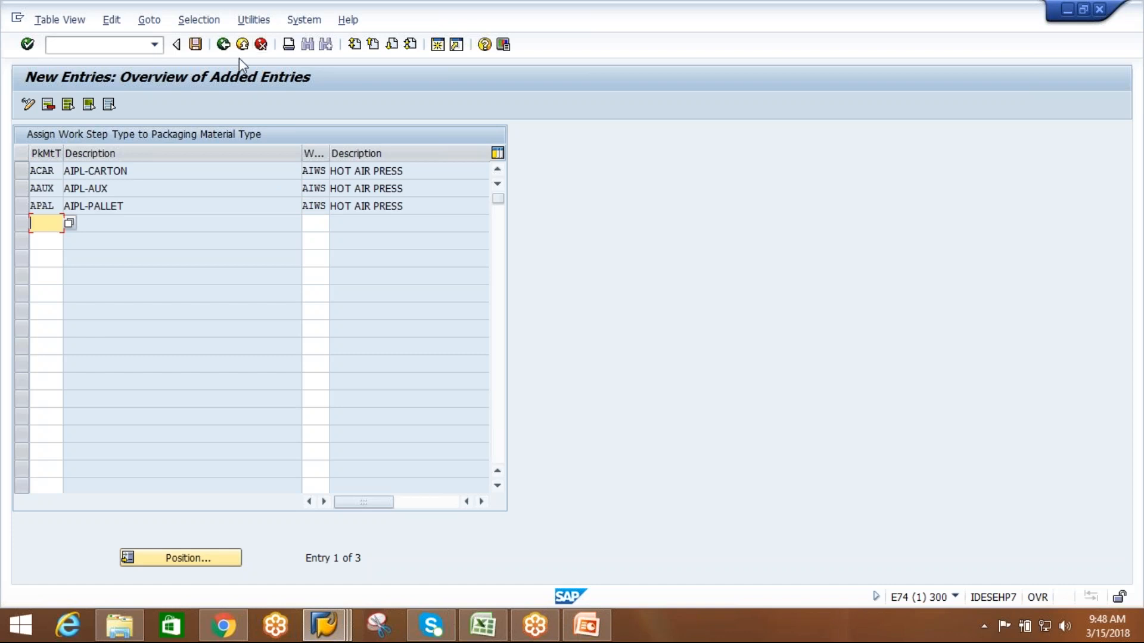
Save the work step type assignments to the EWM practice session customizing request and return to the assignment overview.
{"action": "left_click", "coordinate": [195, 45]}
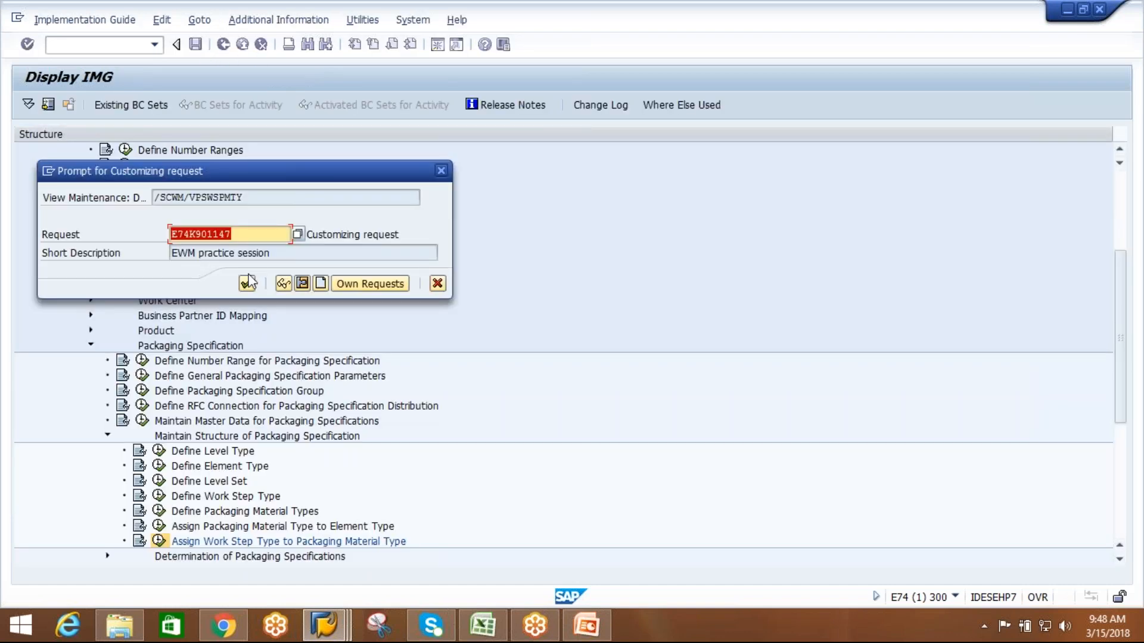
{"action": "left_click", "coordinate": [247, 285]}
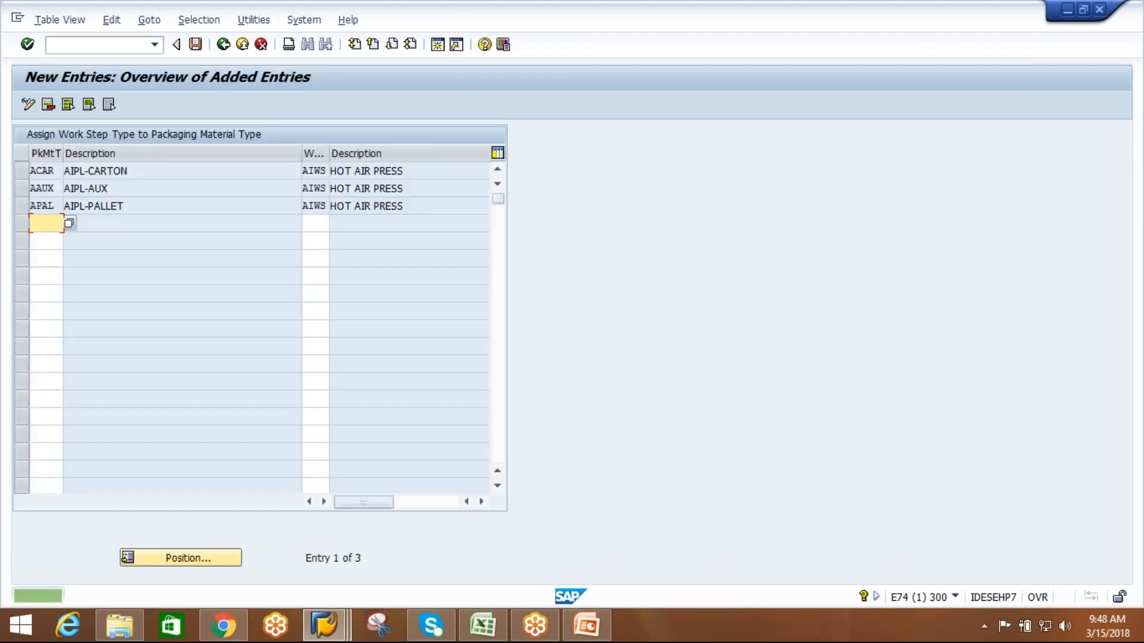
{"action": "left_click", "coordinate": [388, 206]}
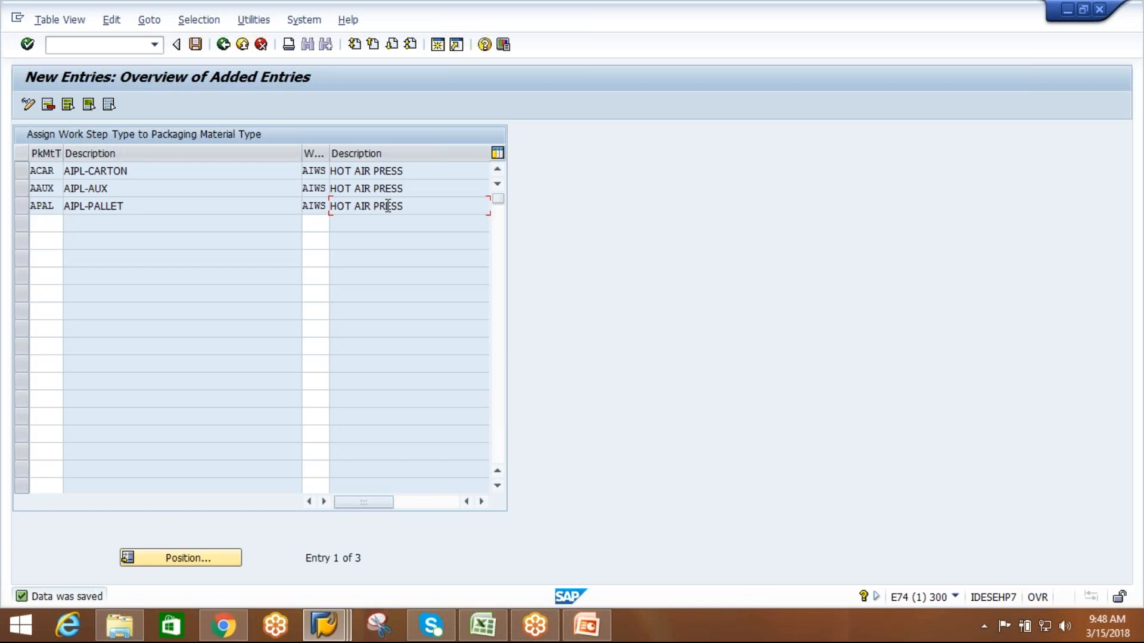
{"action": "left_click", "coordinate": [196, 45]}
{"action": "left_click", "coordinate": [224, 49]}
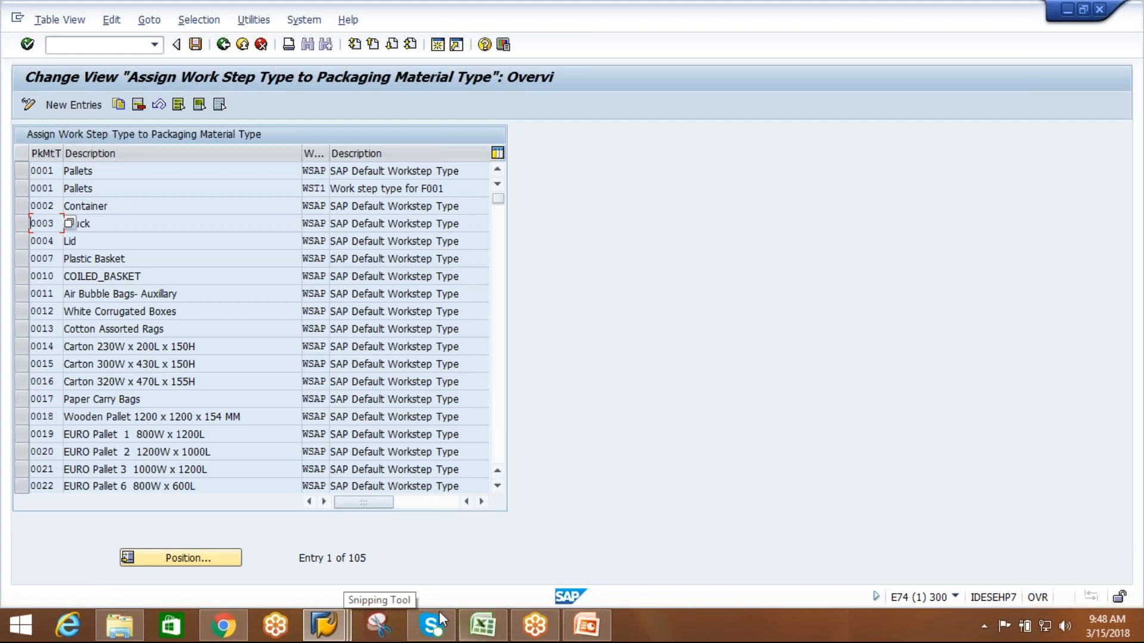
Switch to the packaging specification session, leave specification 679 and restart Maintain Packaging Specification.
{"action": "left_click", "coordinate": [326, 623]}
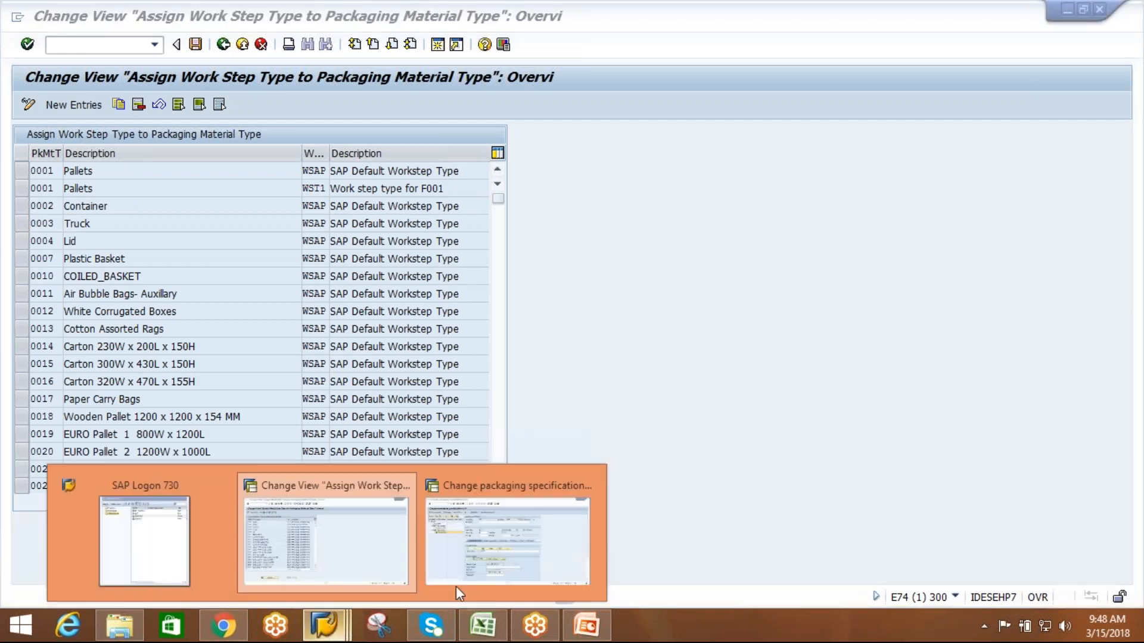
{"action": "left_click", "coordinate": [480, 559]}
{"action": "left_click", "coordinate": [230, 47]}
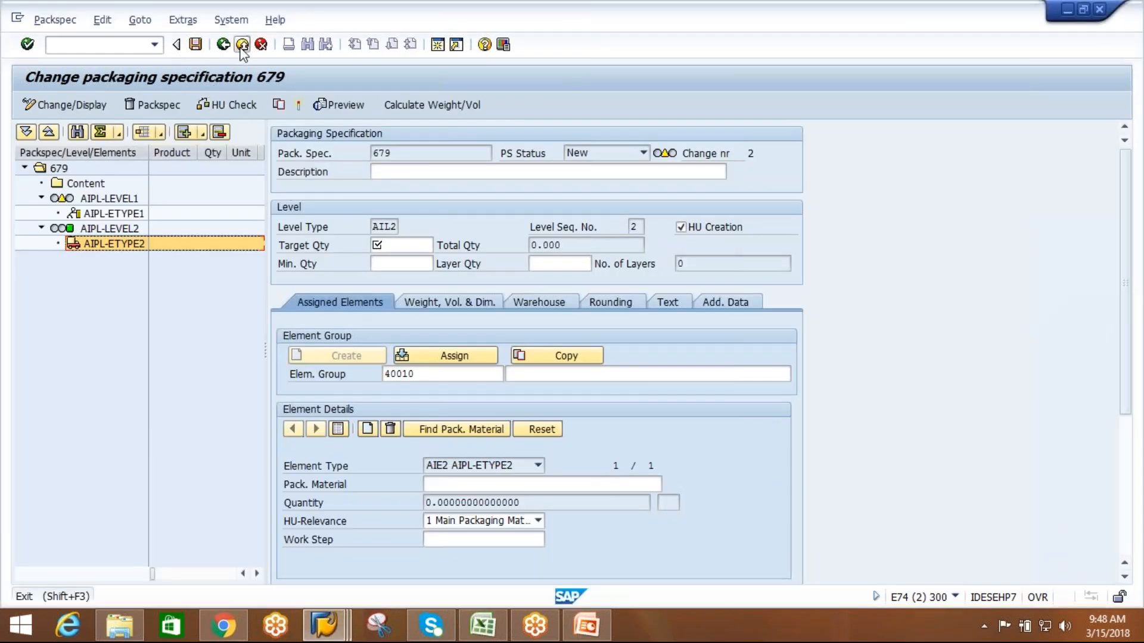
{"action": "left_click", "coordinate": [318, 326]}
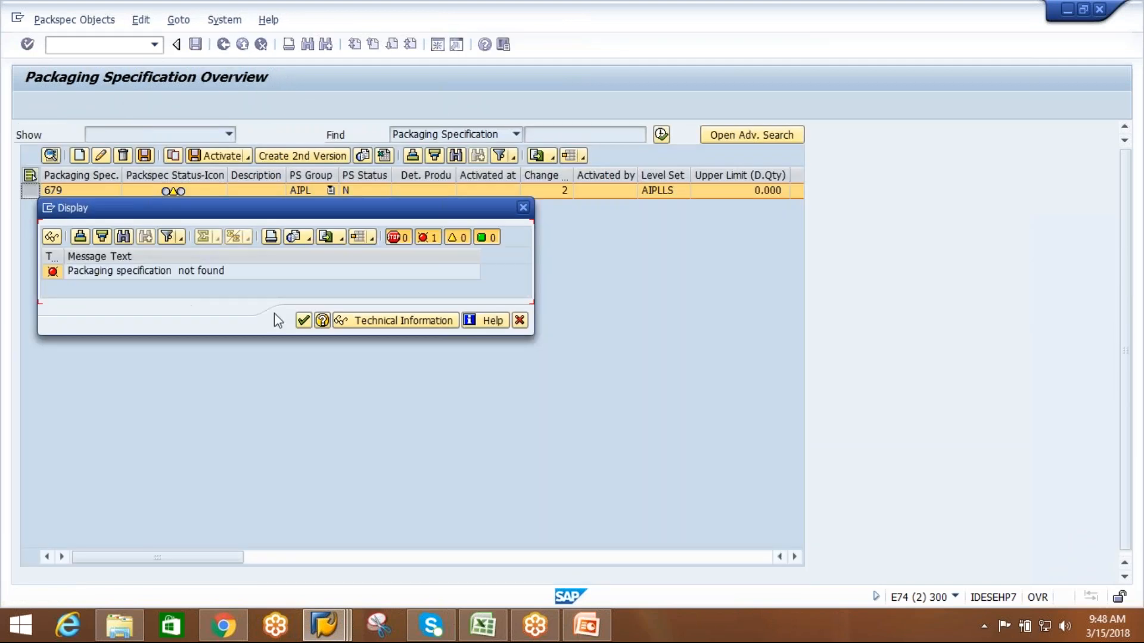
{"action": "left_click", "coordinate": [303, 321]}
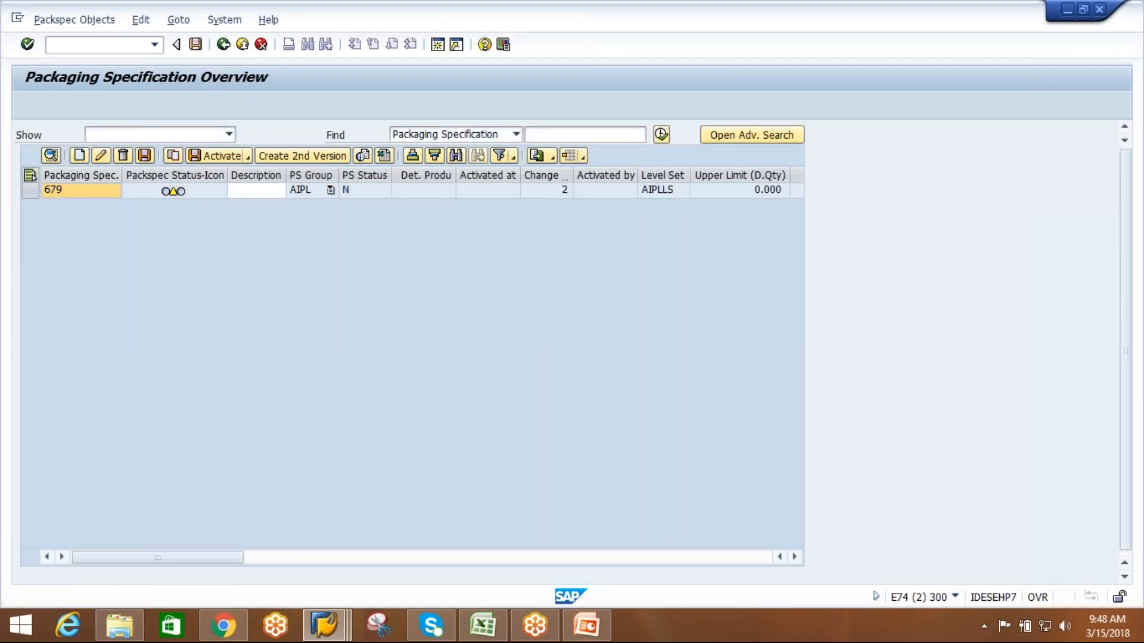
{"action": "left_click", "coordinate": [223, 45]}
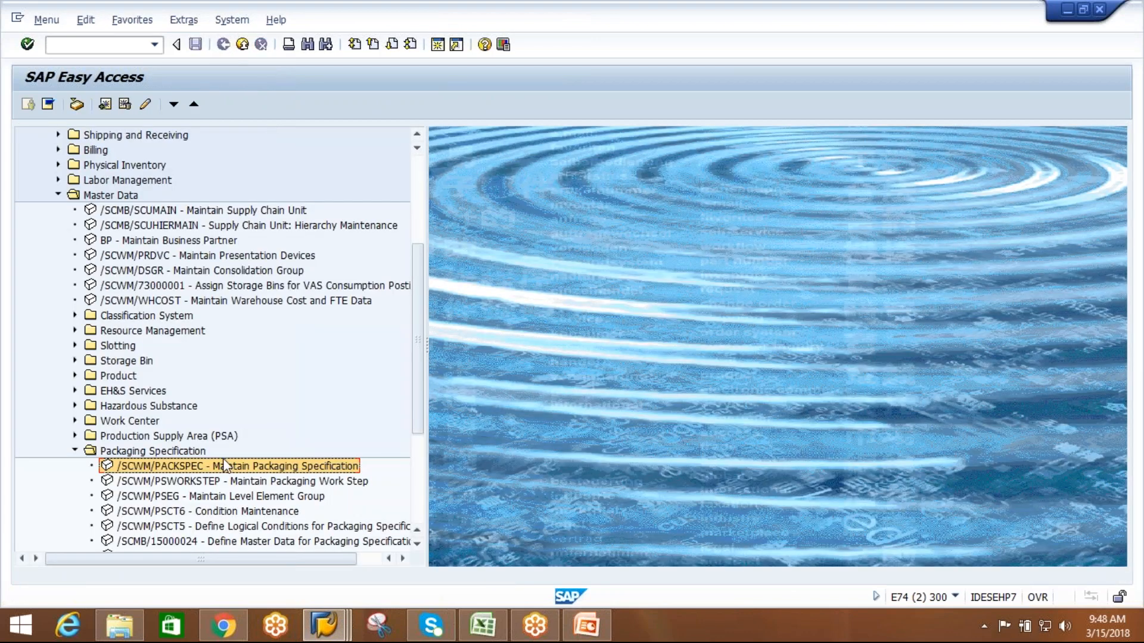
{"action": "double_click", "coordinate": [224, 468]}
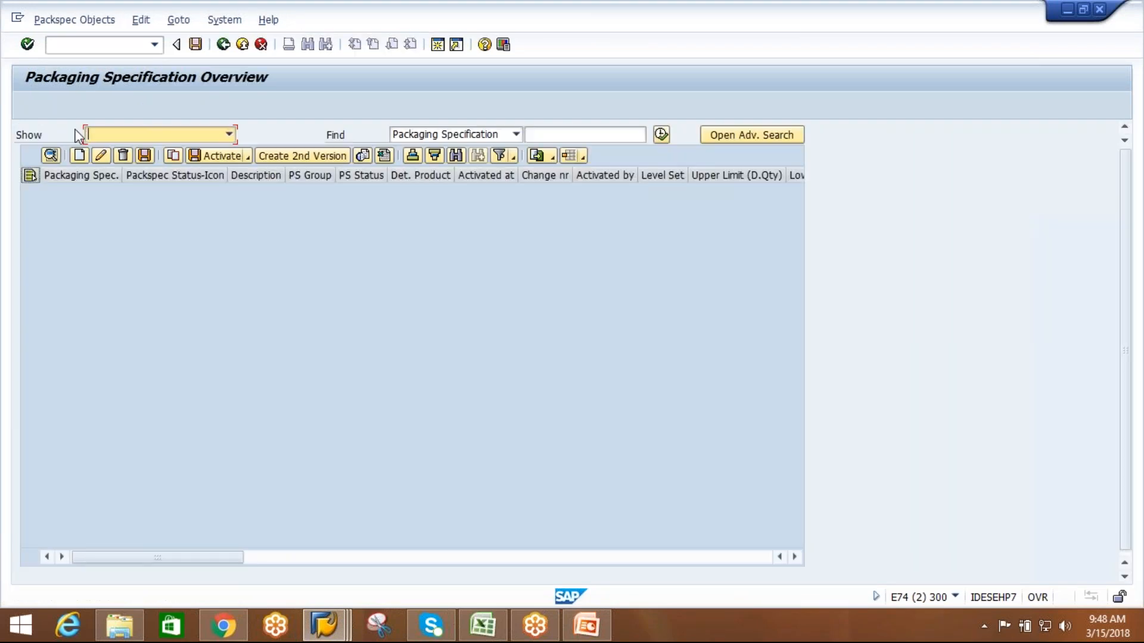
Create a new packaging specification with PS group AIPL and open it for editing.
{"action": "left_click", "coordinate": [80, 156]}
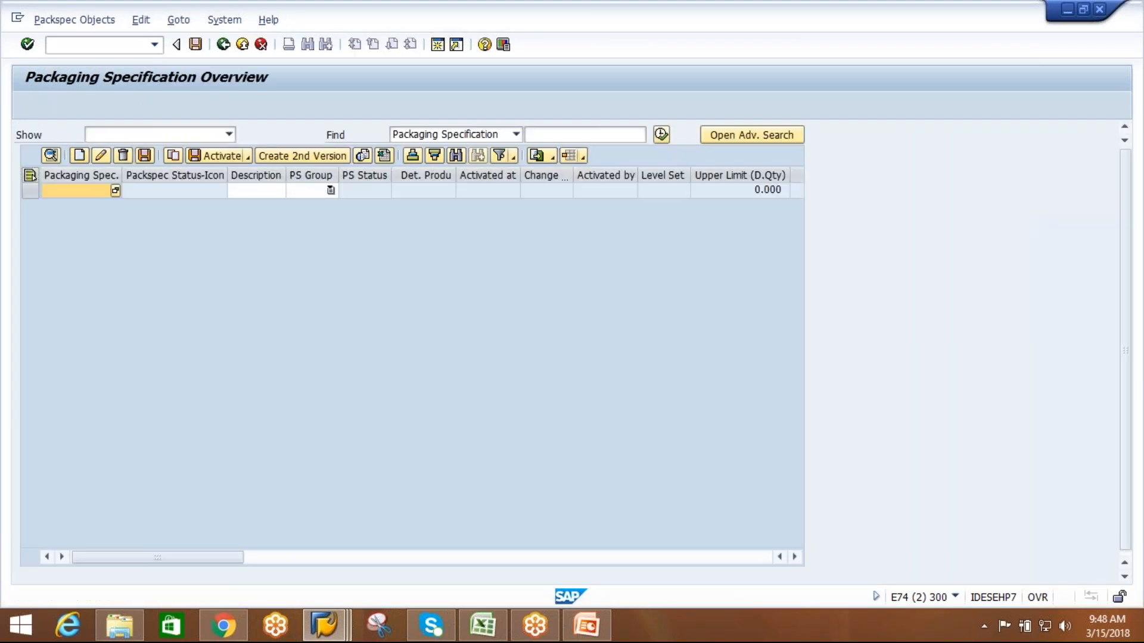
{"action": "left_click", "coordinate": [331, 197]}
{"action": "left_click", "coordinate": [328, 278]}
{"action": "left_click", "coordinate": [317, 309]}
{"action": "left_click", "coordinate": [310, 315]}
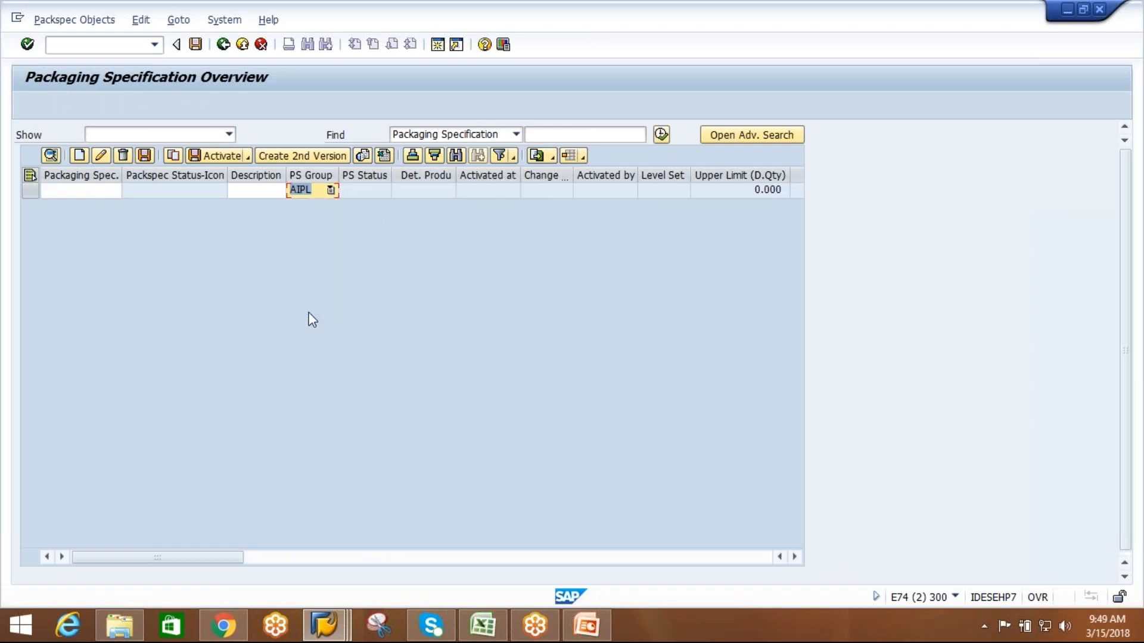
{"action": "key", "text": "Return"}
{"action": "left_click", "coordinate": [30, 191]}
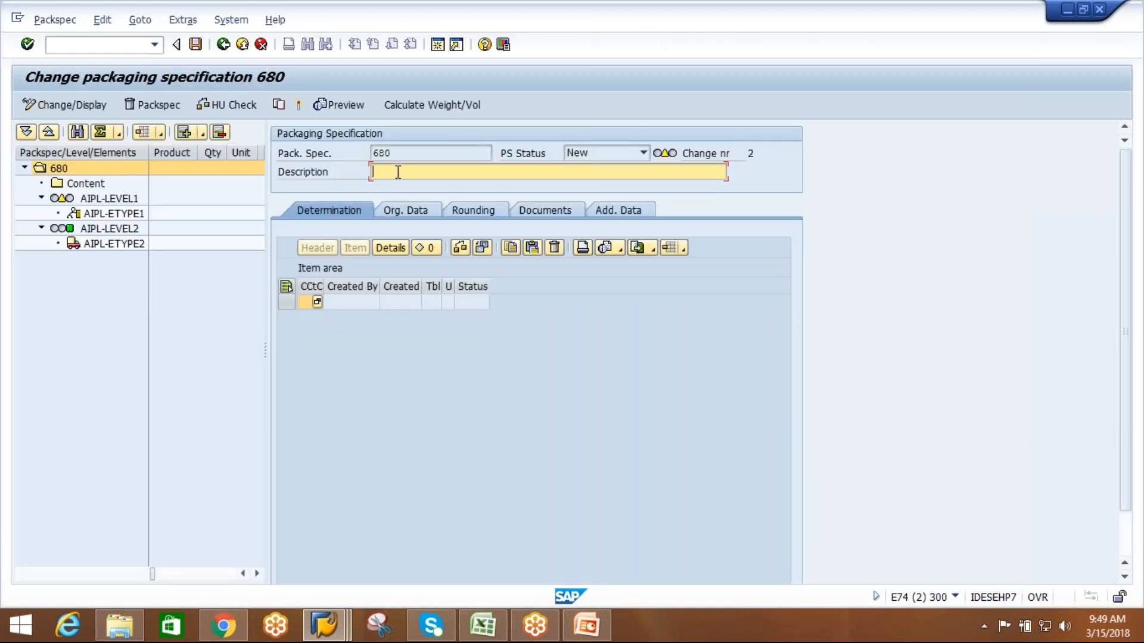
Enter AIPL-PACK SPEC as the description of the new packaging specification.
{"action": "type", "text": "PL-PACK SPEC"}
Add a product entry under the specification's Content node and open its details.
{"action": "left_click", "coordinate": [83, 185]}
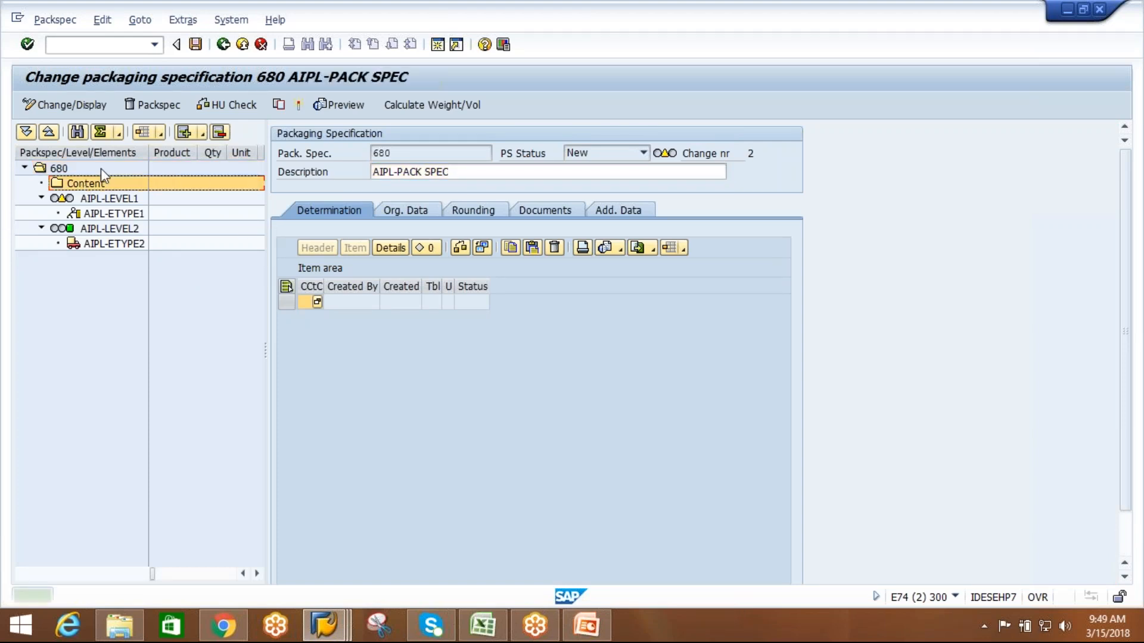
{"action": "left_click", "coordinate": [203, 132]}
{"action": "left_click", "coordinate": [234, 173]}
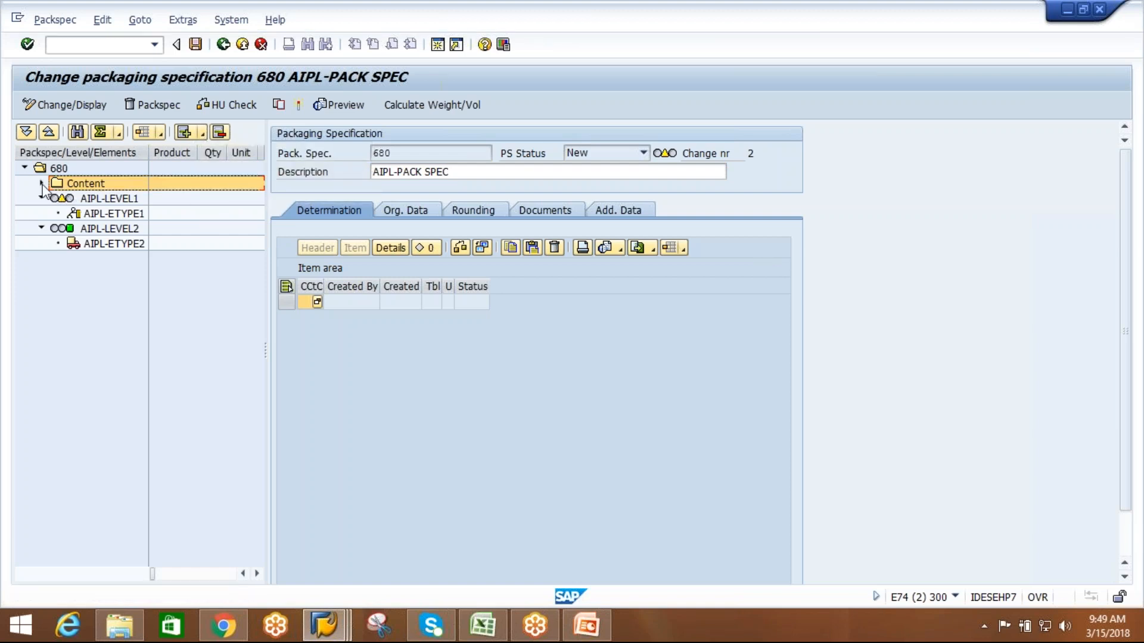
{"action": "left_click", "coordinate": [41, 183]}
{"action": "left_click", "coordinate": [95, 198]}
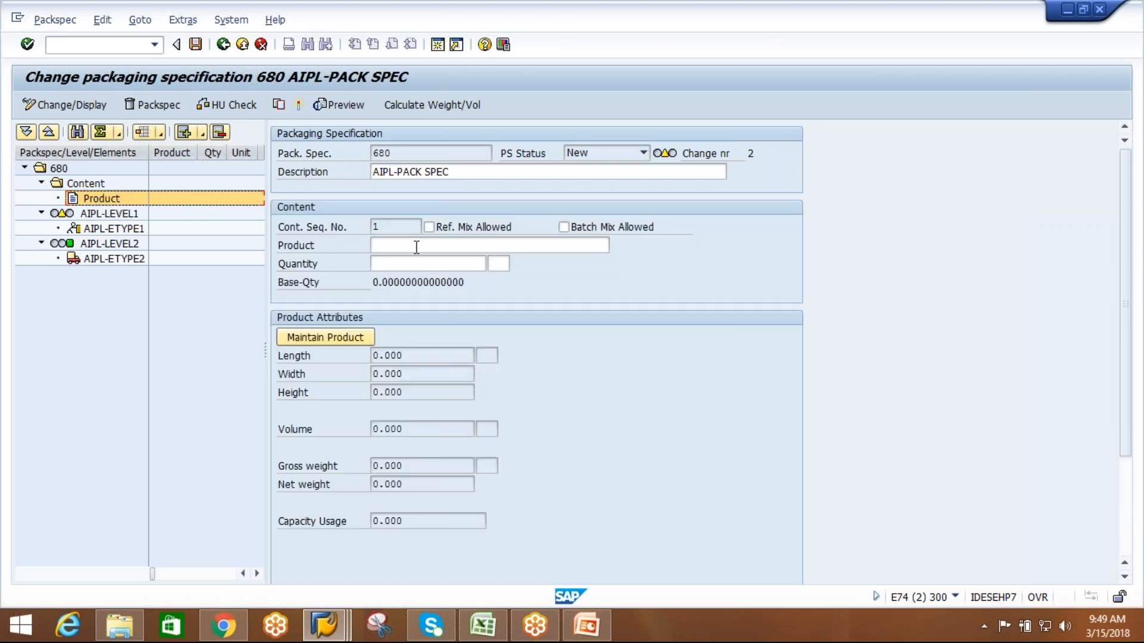
Enter AIPL-MAT1 as the content product and validate the entry.
{"action": "left_click", "coordinate": [417, 247]}
{"action": "type", "text": "AIPL"}
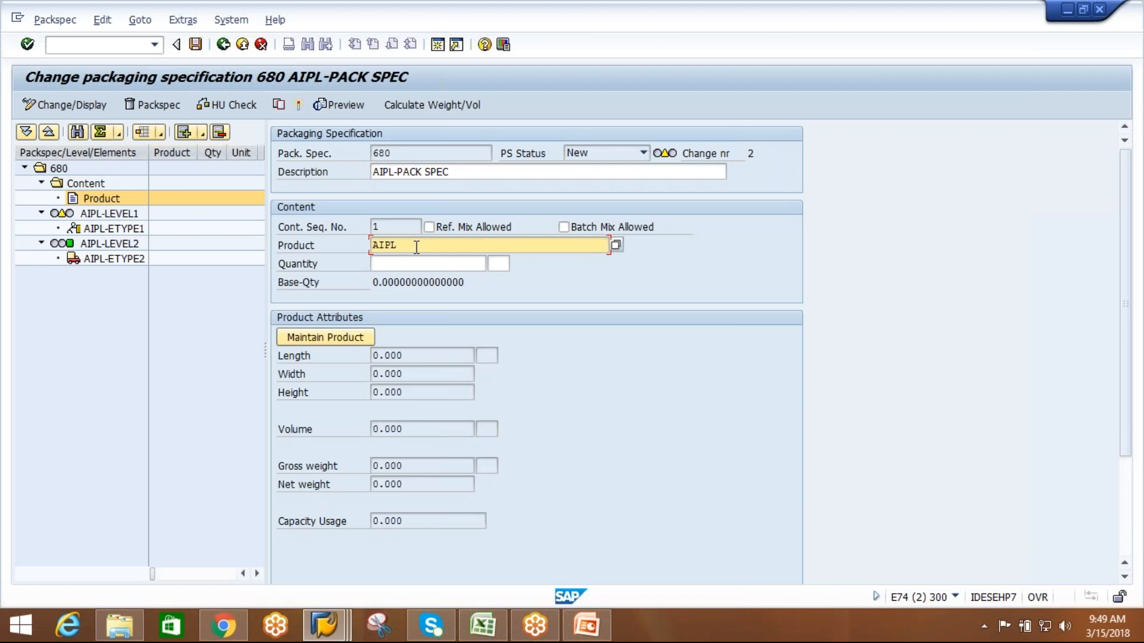
{"action": "type", "text": "-MAT1"}
{"action": "key", "text": "Return"}
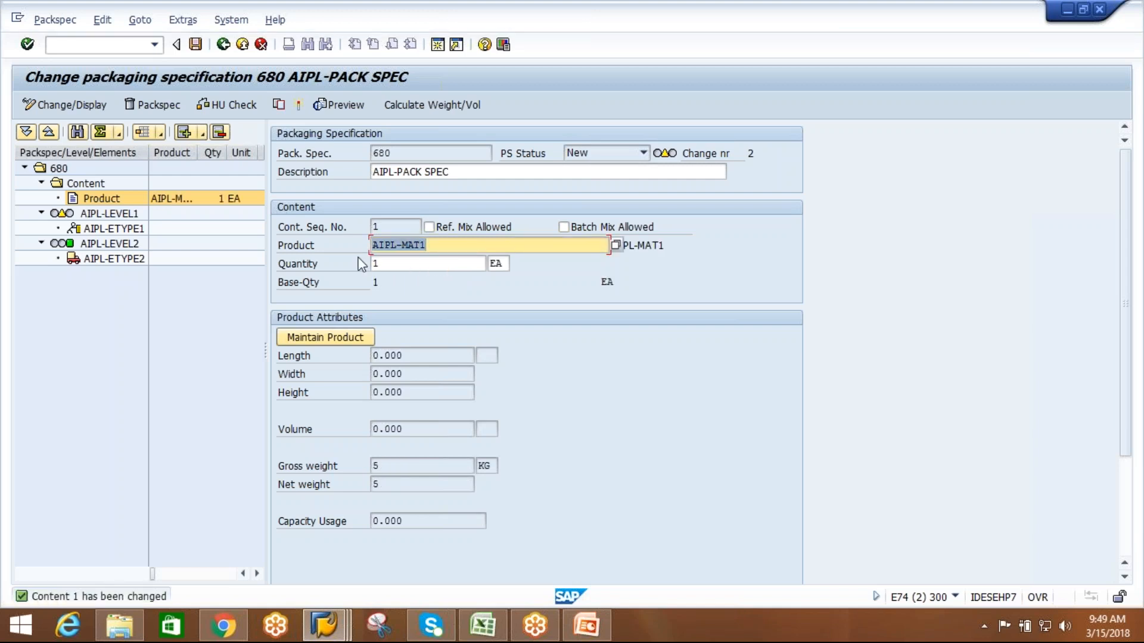
Open element AIPL-ETYPE1 of AIPL-LEVEL1 and search its packaging materials for AIPL*, then close the results without choosing one.
{"action": "double_click", "coordinate": [130, 216]}
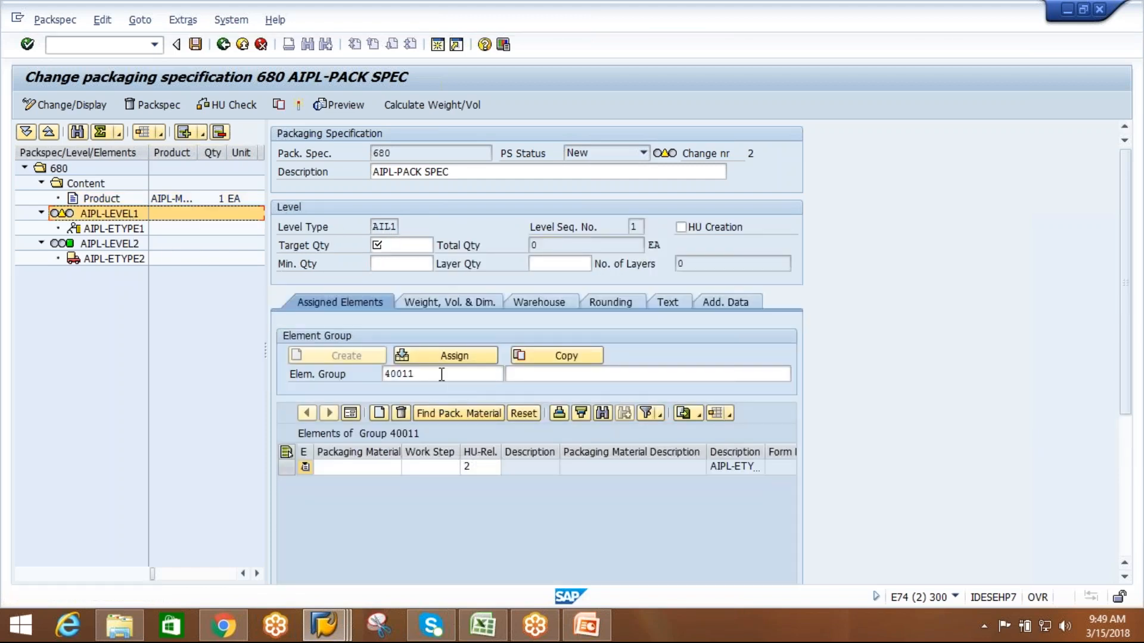
{"action": "double_click", "coordinate": [119, 229]}
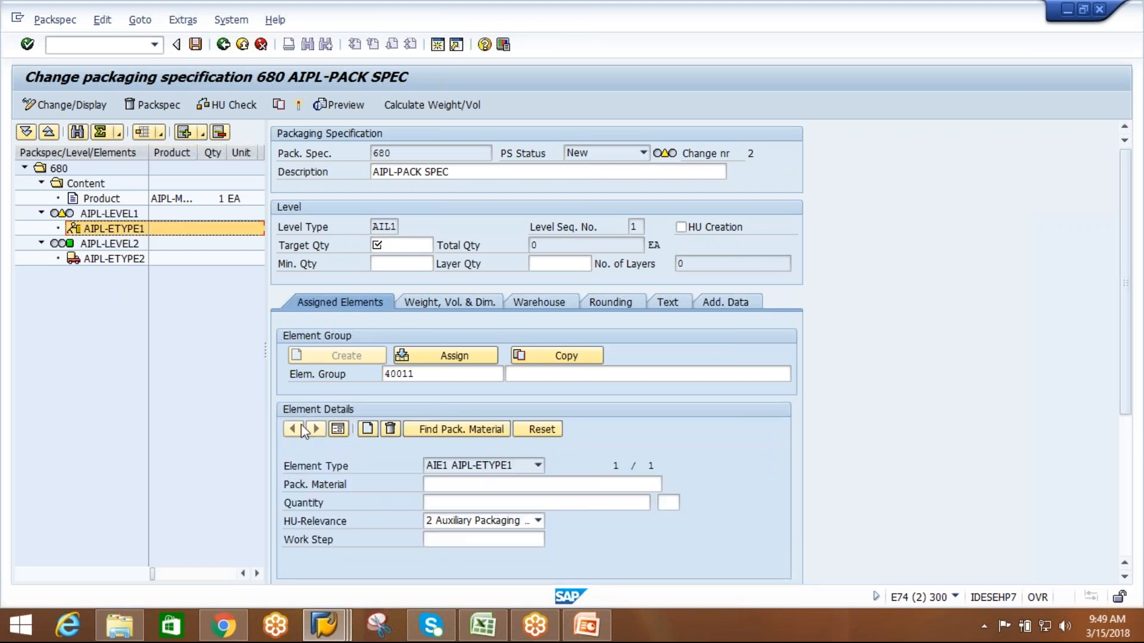
{"action": "left_click", "coordinate": [524, 486]}
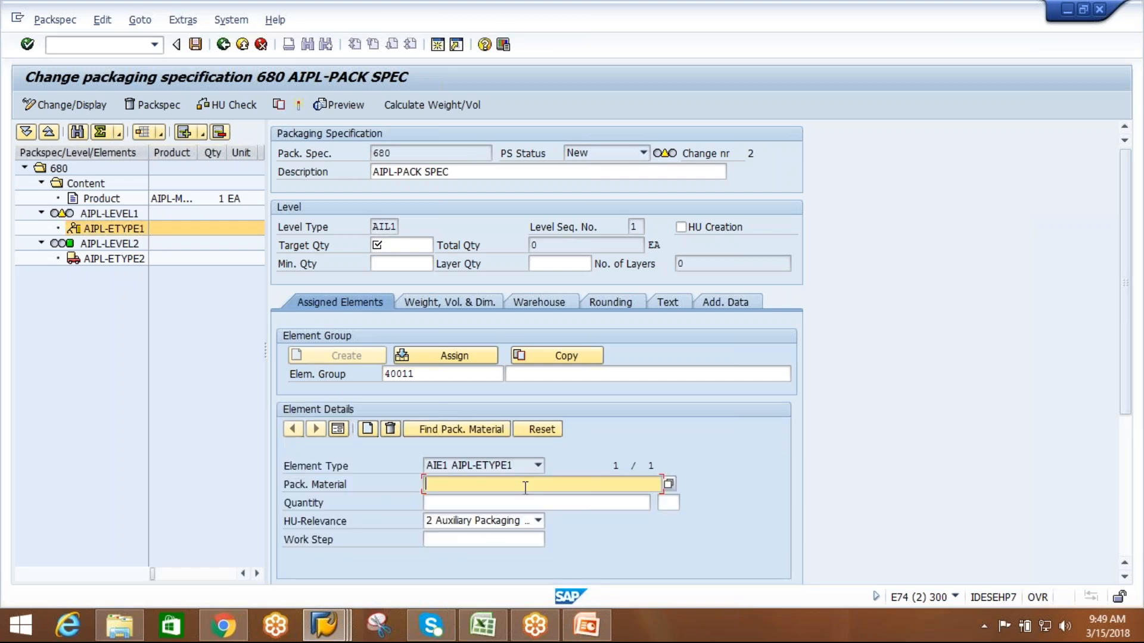
{"action": "type", "text": "AIPL*"}
{"action": "key", "text": "Return"}
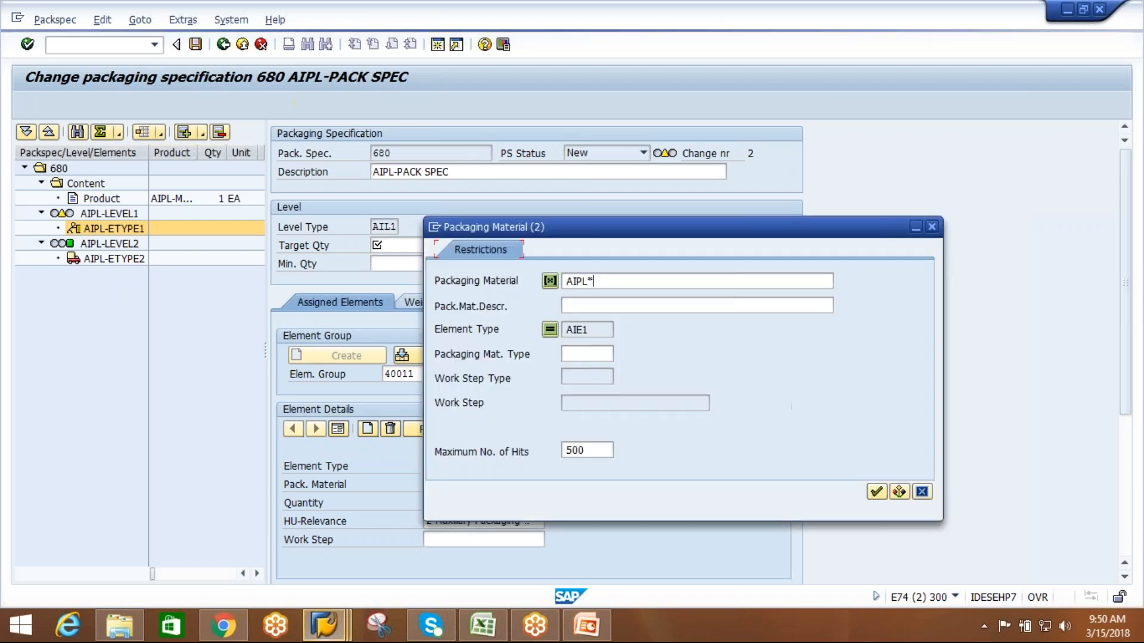
{"action": "left_click", "coordinate": [874, 495]}
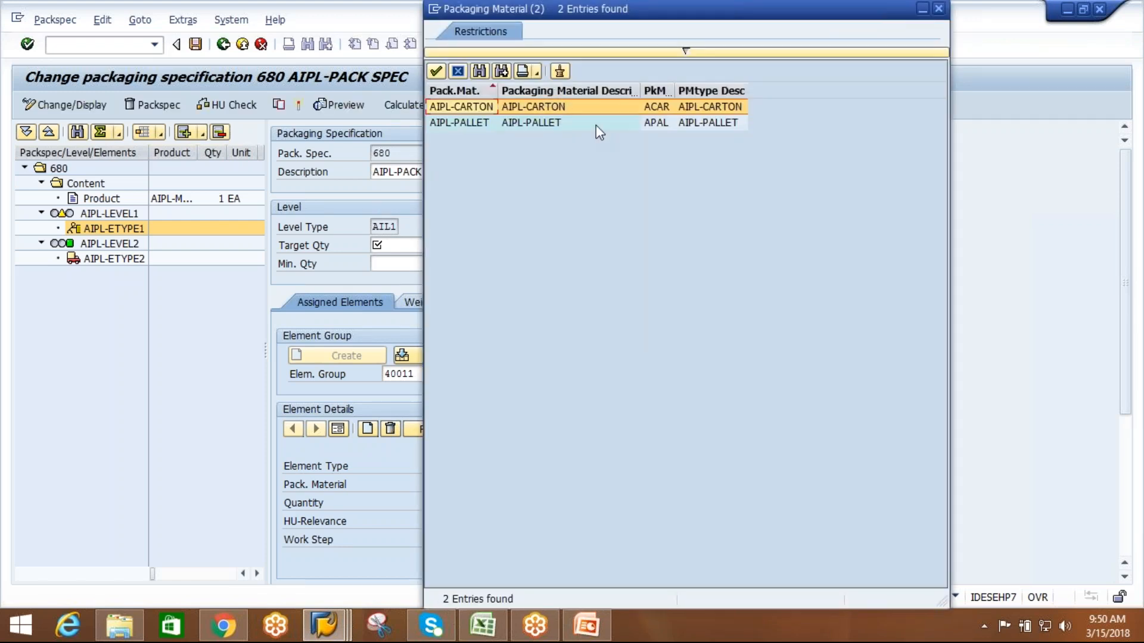
{"action": "left_click_drag", "start_coordinate": [599, 15], "coordinate": [524, 37]}
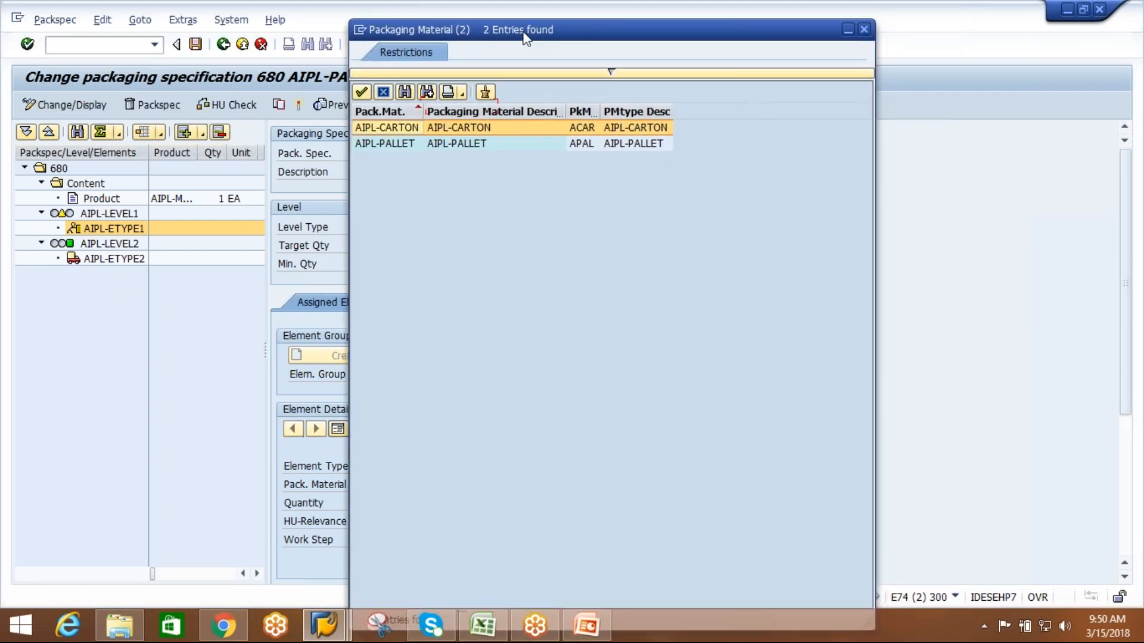
{"action": "left_click_drag", "start_coordinate": [649, 26], "coordinate": [616, 78]}
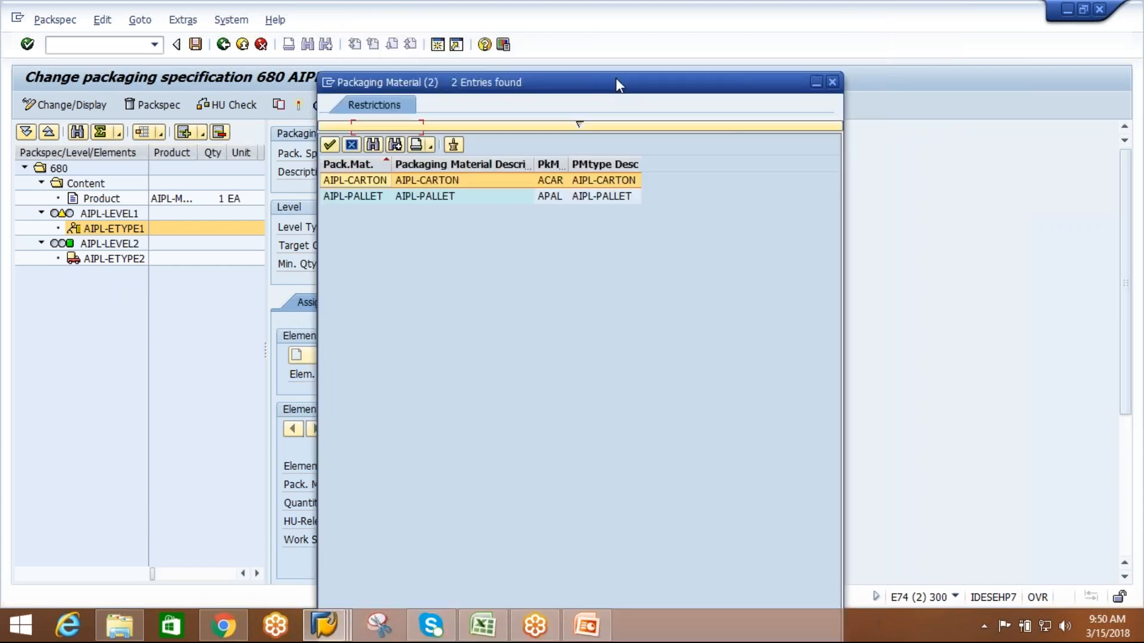
{"action": "left_click", "coordinate": [832, 81]}
Widen the packaging material search for AIPL-ETYPE1 to AI* and close the results without choosing one.
{"action": "left_click", "coordinate": [467, 490]}
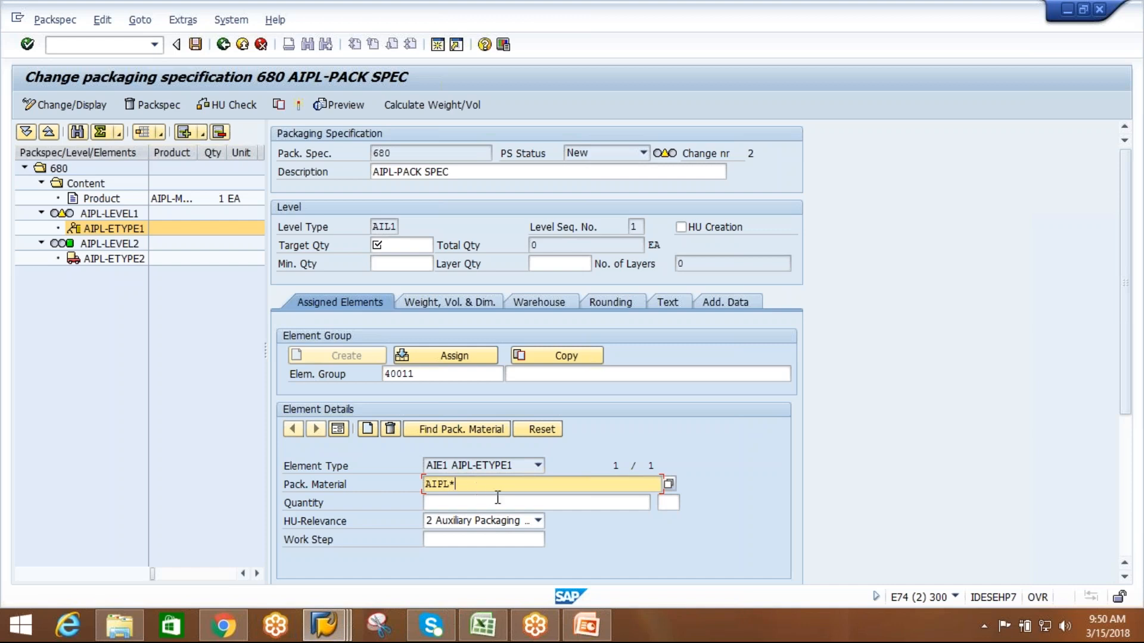
{"action": "key", "text": "BackSpace"}
{"action": "key", "text": "BackSpace"}
{"action": "key", "text": "BackSpace"}
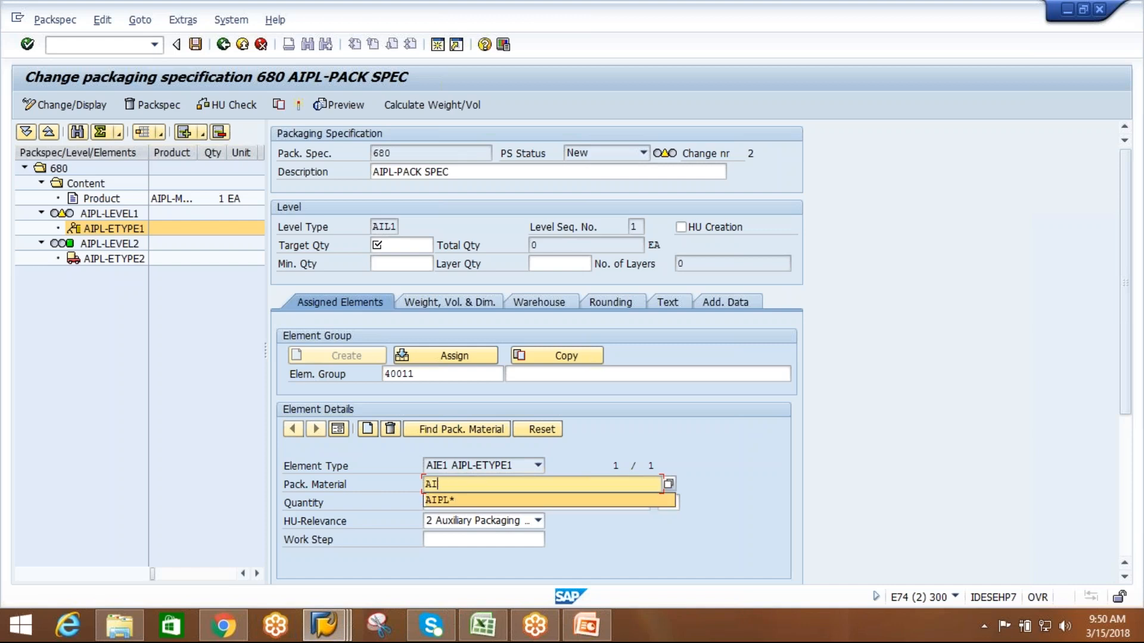
{"action": "type", "text": "*"}
{"action": "key", "text": "F4"}
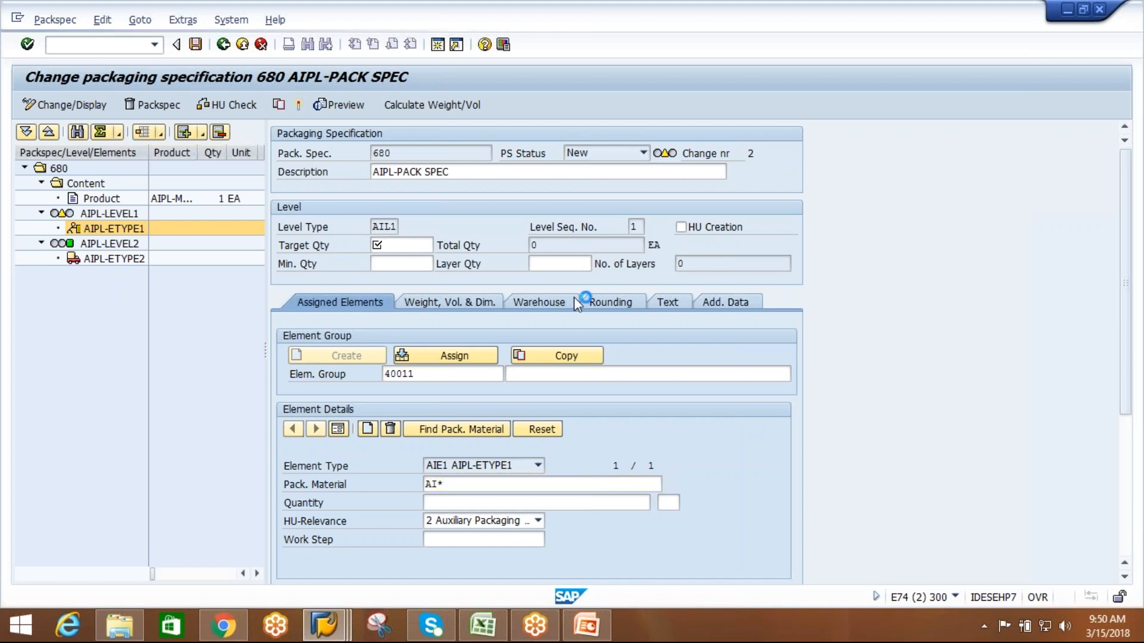
{"action": "left_click", "coordinate": [876, 495]}
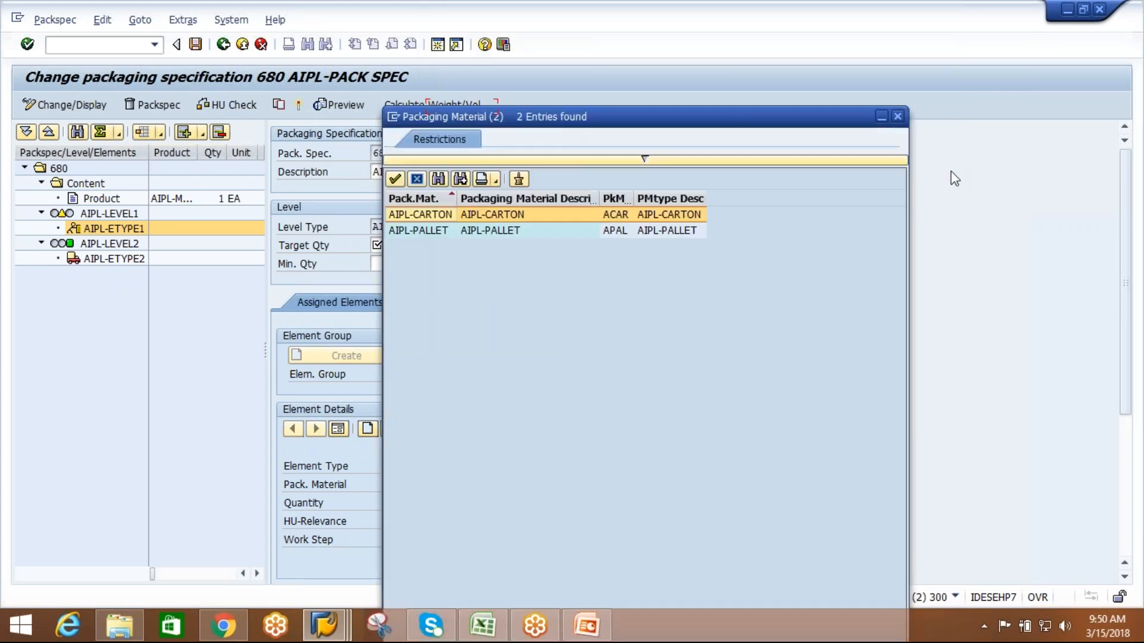
{"action": "left_click", "coordinate": [905, 114]}
Search the packaging materials of AIPL-ETYPE1 for AUX* and close the search.
{"action": "left_click", "coordinate": [451, 485]}
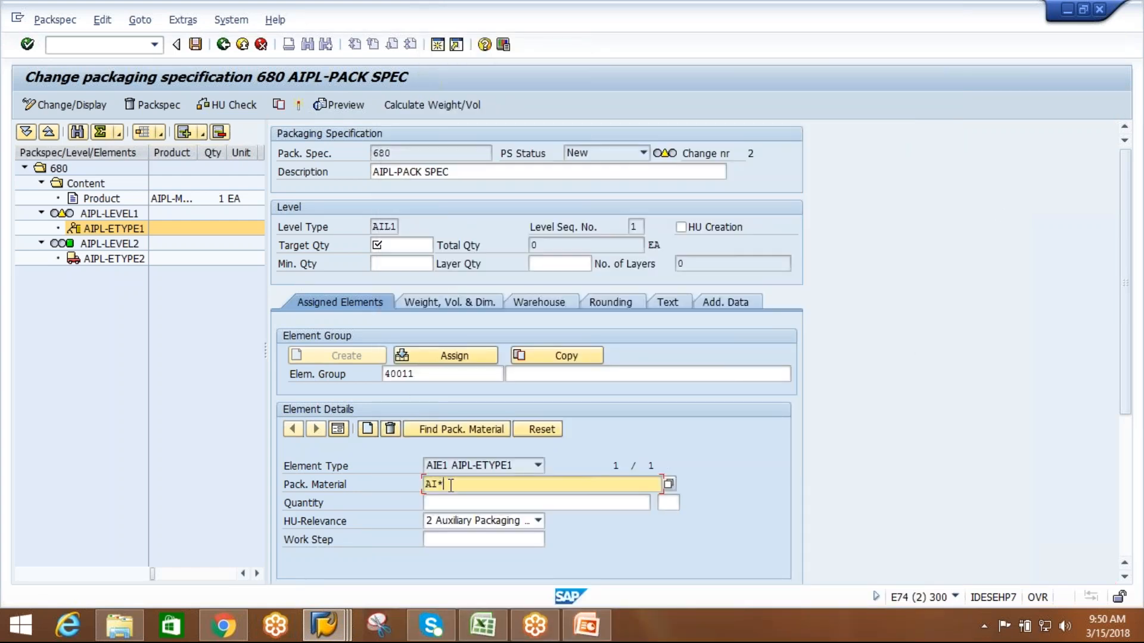
{"action": "key", "text": "BackSpace"}
{"action": "key", "text": "BackSpace"}
{"action": "type", "text": "UX"}
{"action": "left_click", "coordinate": [669, 483]}
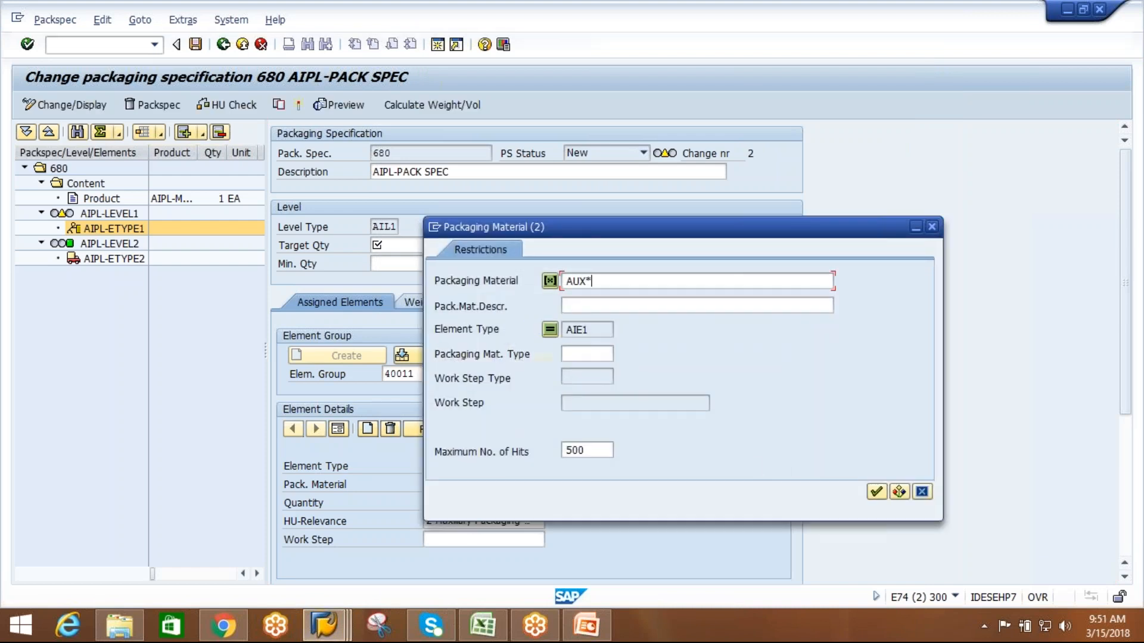
{"action": "left_click", "coordinate": [878, 492]}
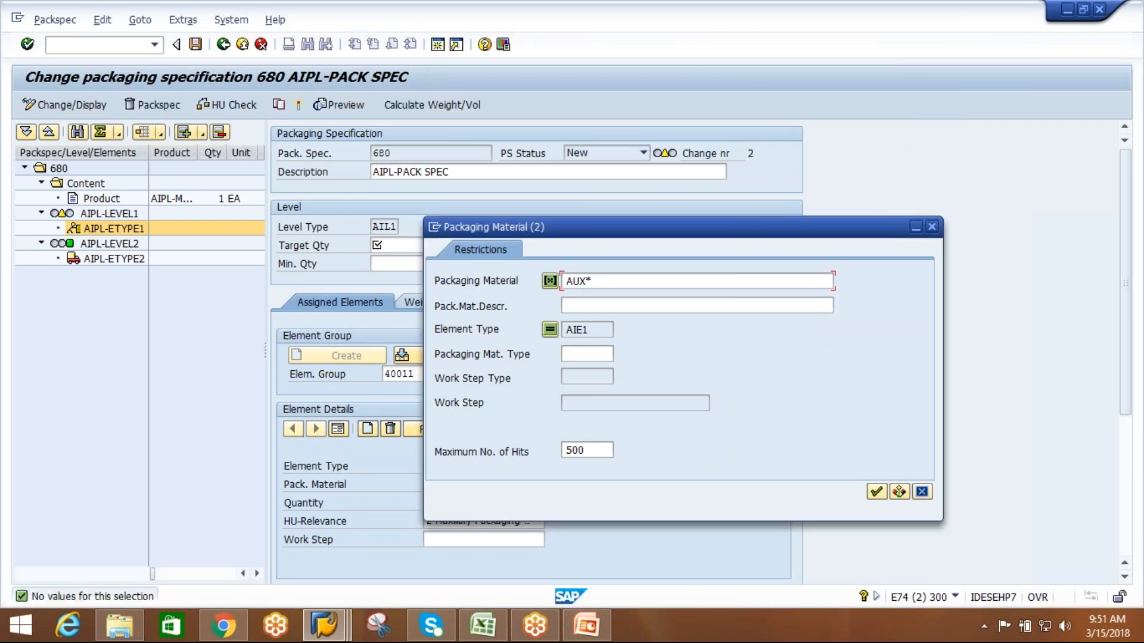
{"action": "left_click", "coordinate": [932, 227]}
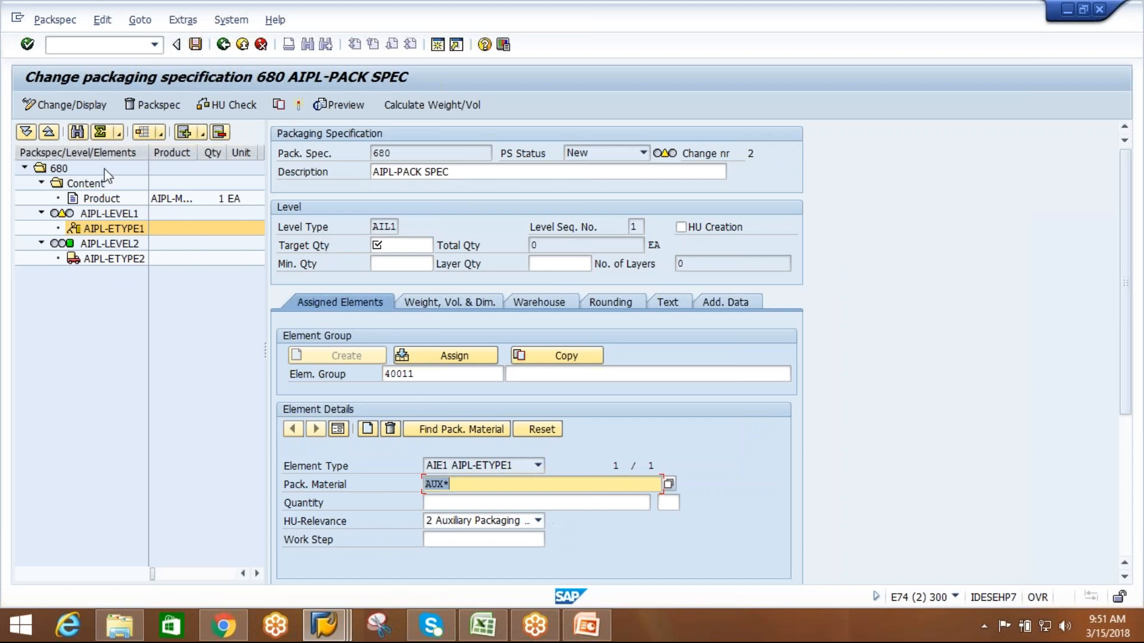
Clear the packaging material of AIPL-ETYPE1 and delete AIPL-LEVEL1 from the packaging specification.
{"action": "left_click", "coordinate": [111, 214]}
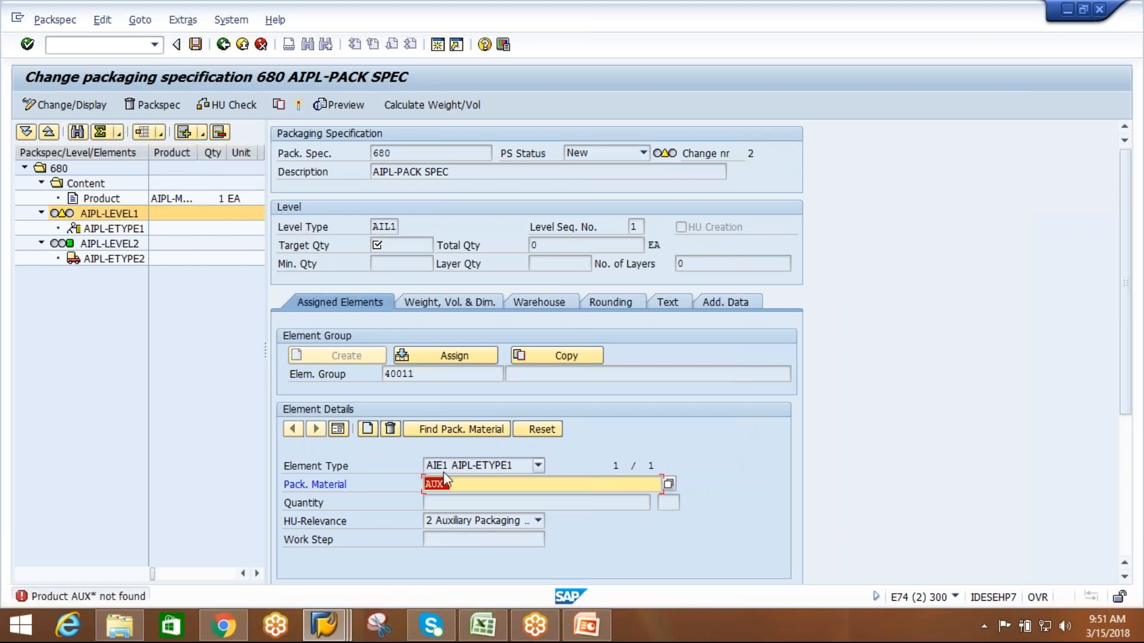
{"action": "key", "text": "Delete"}
{"action": "left_click", "coordinate": [219, 132]}
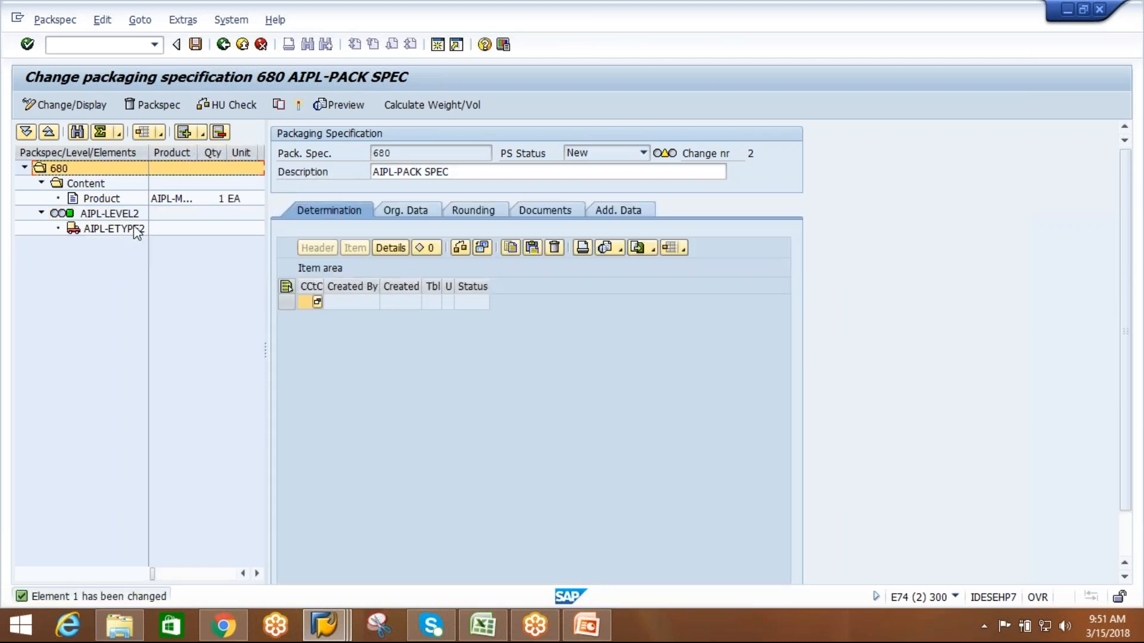
Assign packaging material AIPL-CARTON to element AIPL-ETYPE2 of AIPL-LEVEL2.
{"action": "left_click", "coordinate": [135, 228]}
{"action": "double_click", "coordinate": [137, 231]}
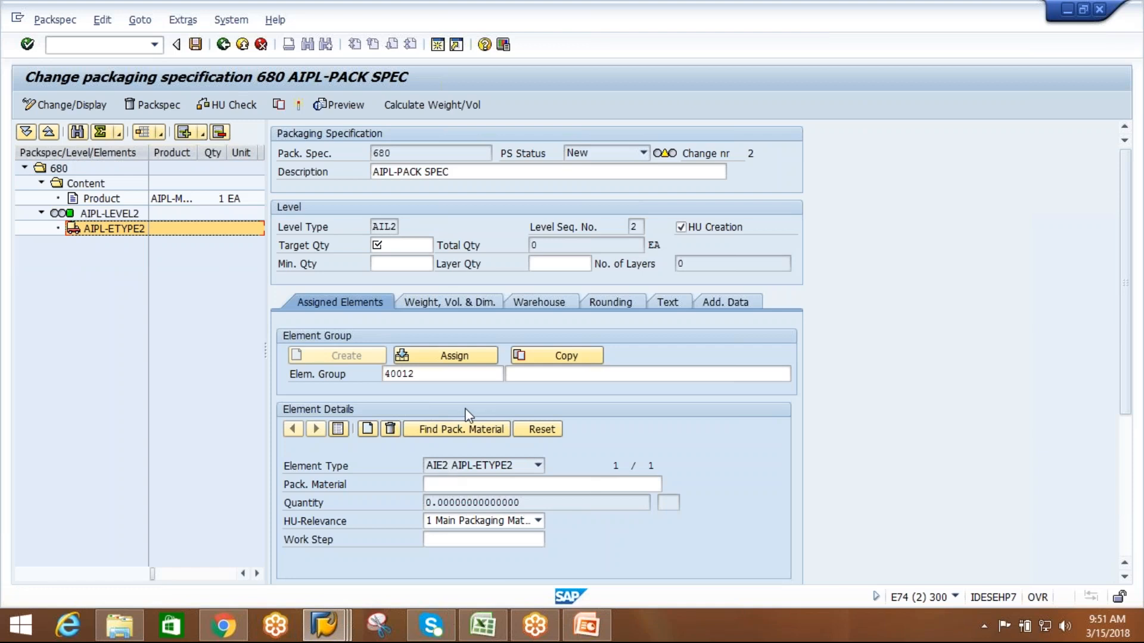
{"action": "left_click", "coordinate": [465, 484]}
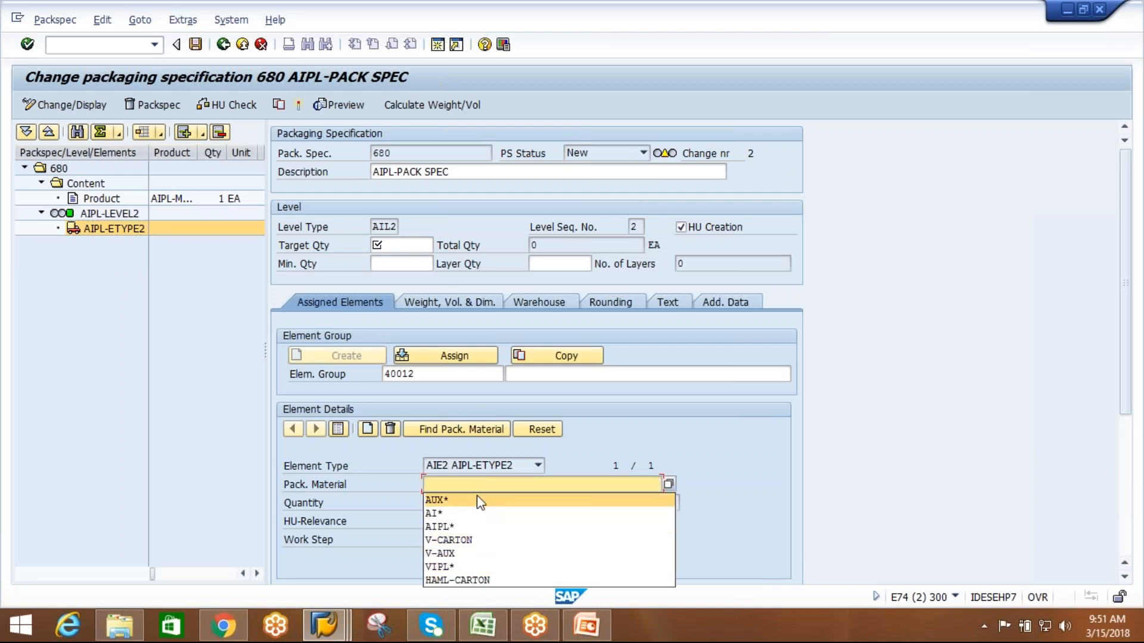
{"action": "type", "text": "AI"}
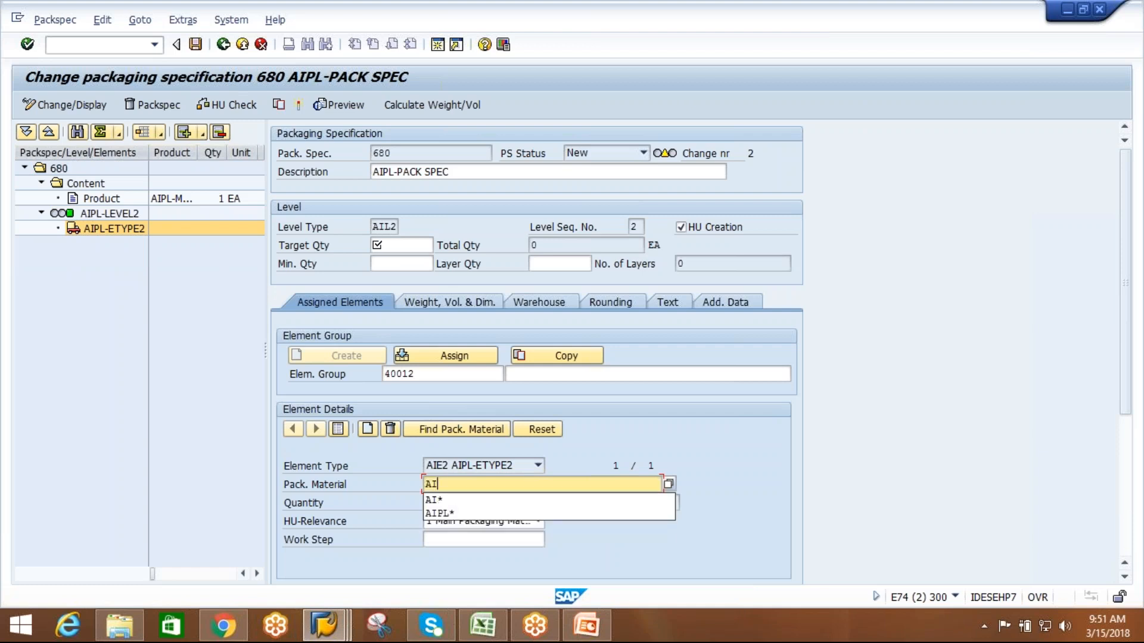
{"action": "type", "text": "PL"}
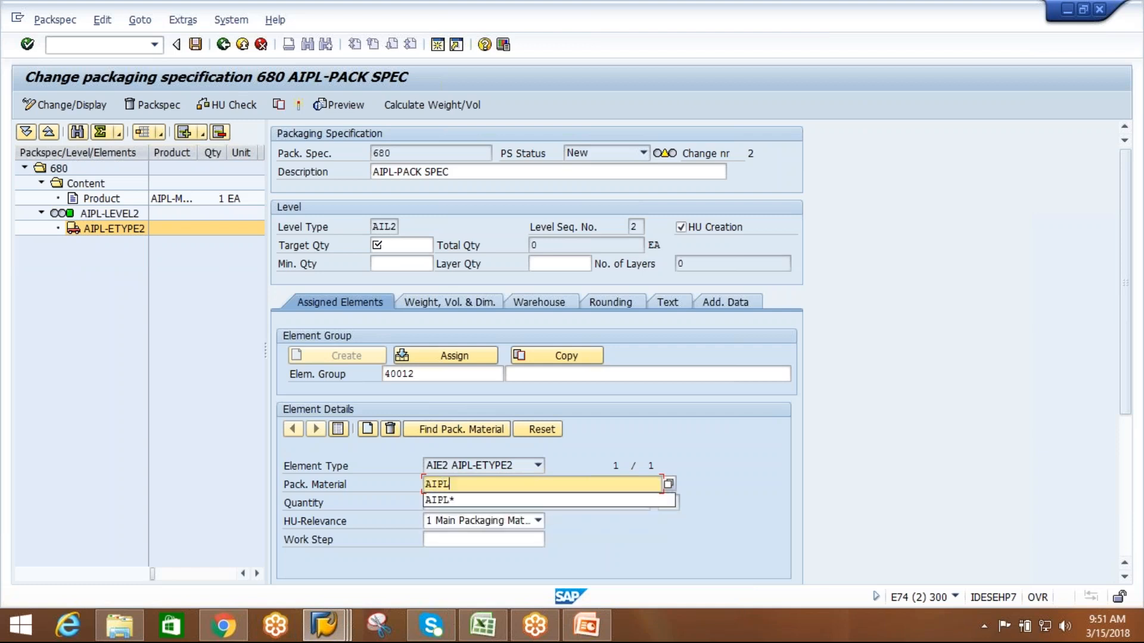
{"action": "type", "text": "-CARTON"}
{"action": "key", "text": "Return"}
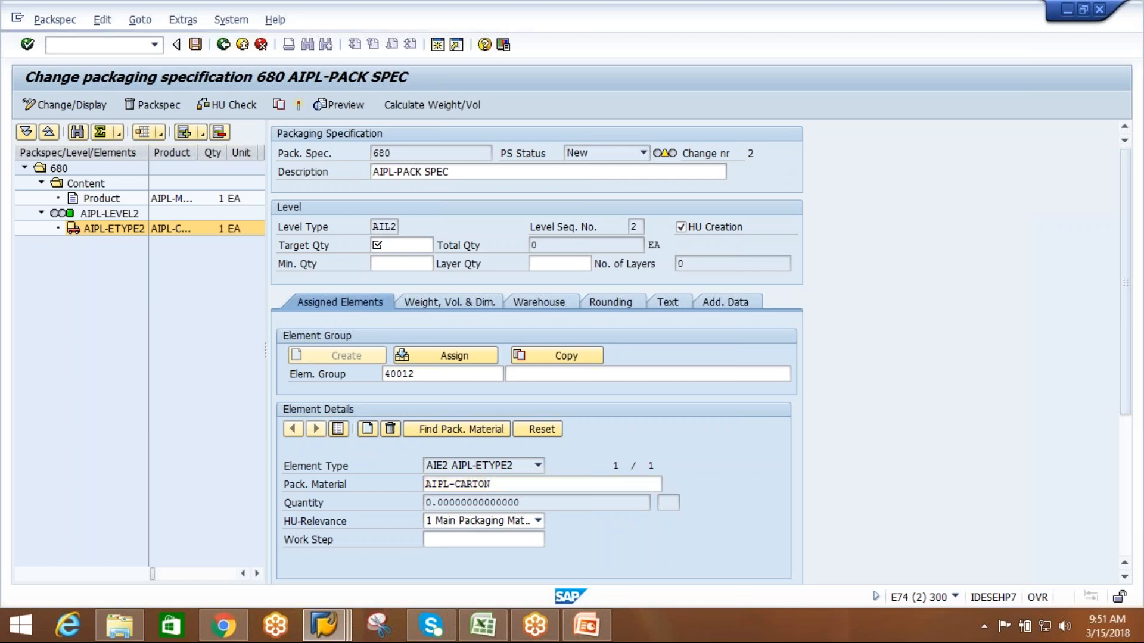
{"action": "key", "text": "Return"}
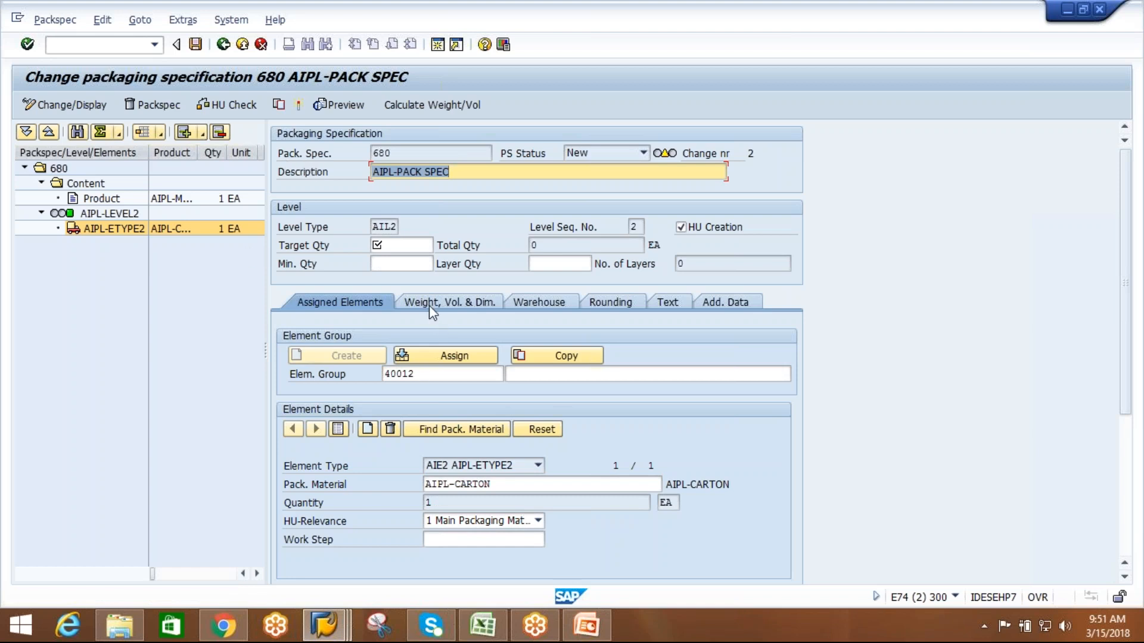
Set AIPL-LEVEL2's target quantity to 24 and minimum quantity to 1, and try to activate the packaging specification.
{"action": "left_click", "coordinate": [420, 249]}
{"action": "type", "text": "10"}
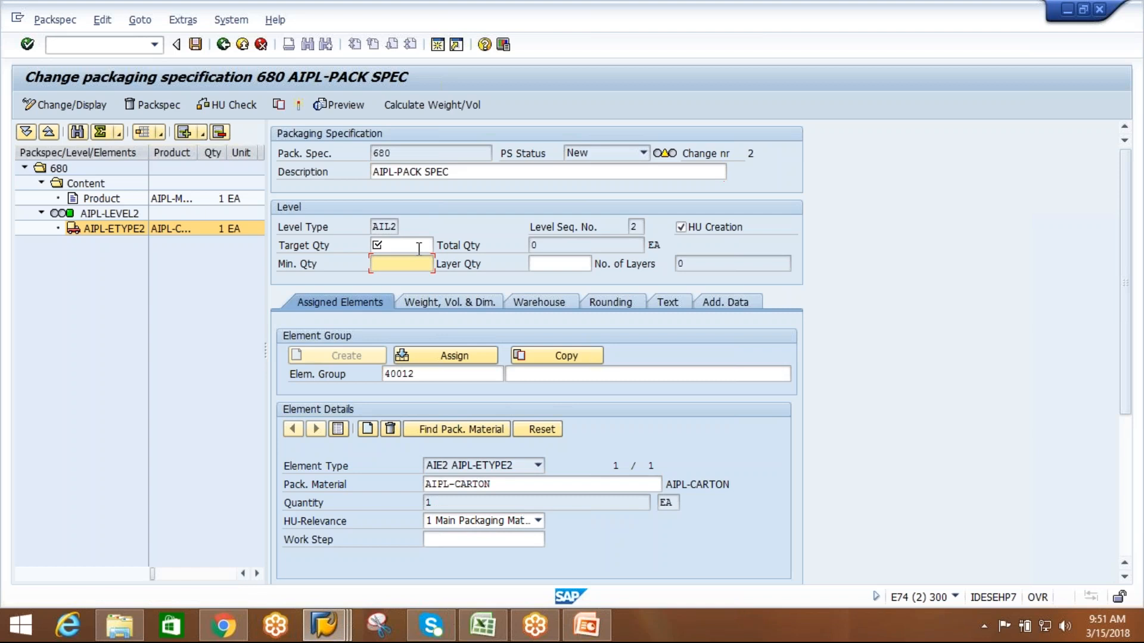
{"action": "type", "text": "00"}
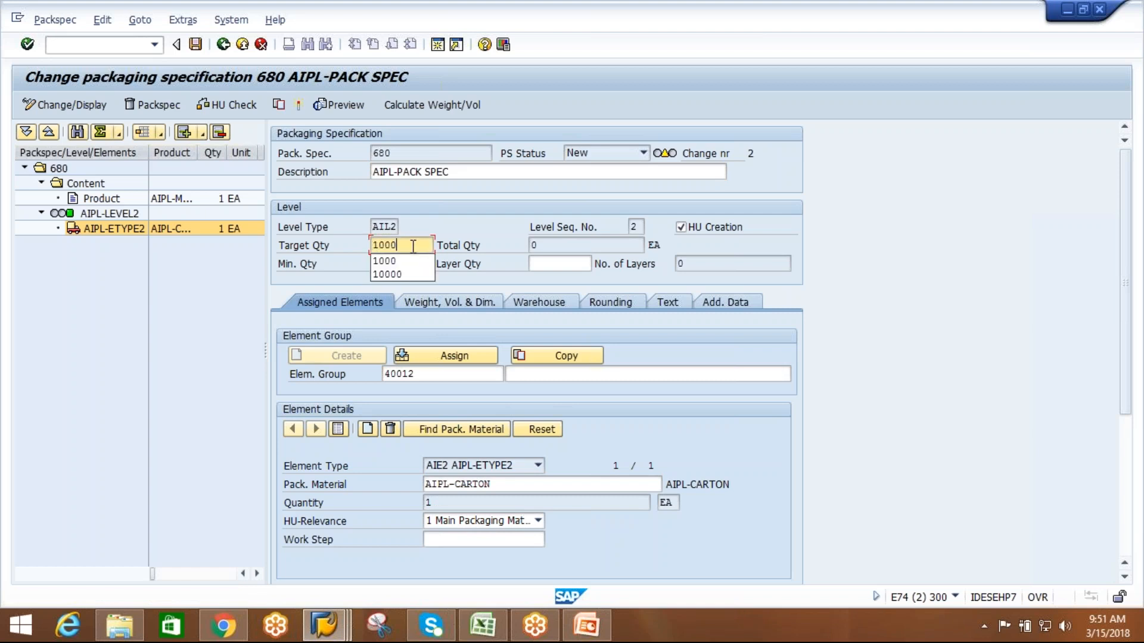
{"action": "key", "text": "BackSpace"}
{"action": "key", "text": "BackSpace"}
{"action": "key", "text": "BackSpace"}
{"action": "key", "text": "BackSpace"}
{"action": "type", "text": "24"}
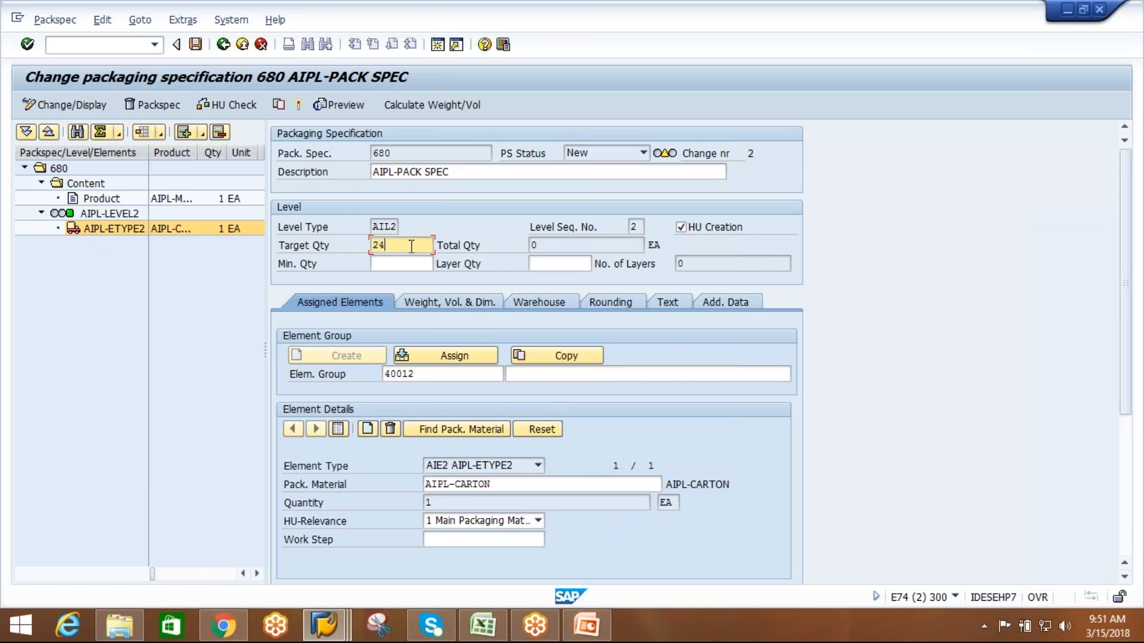
{"action": "left_click", "coordinate": [396, 265]}
{"action": "type", "text": "1"}
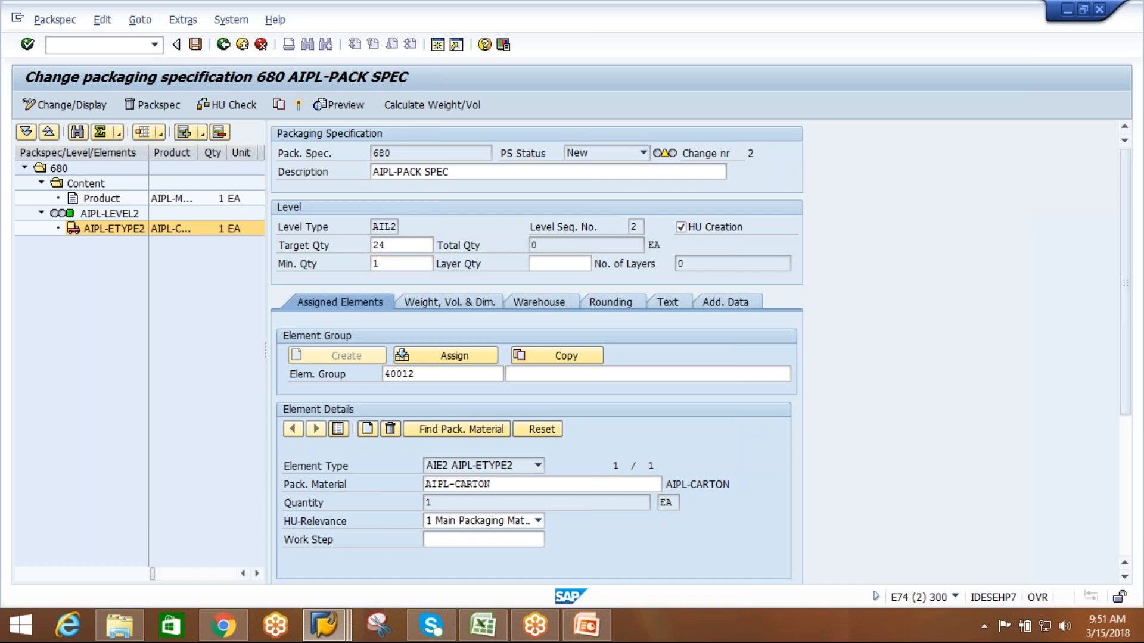
{"action": "key", "text": "Return"}
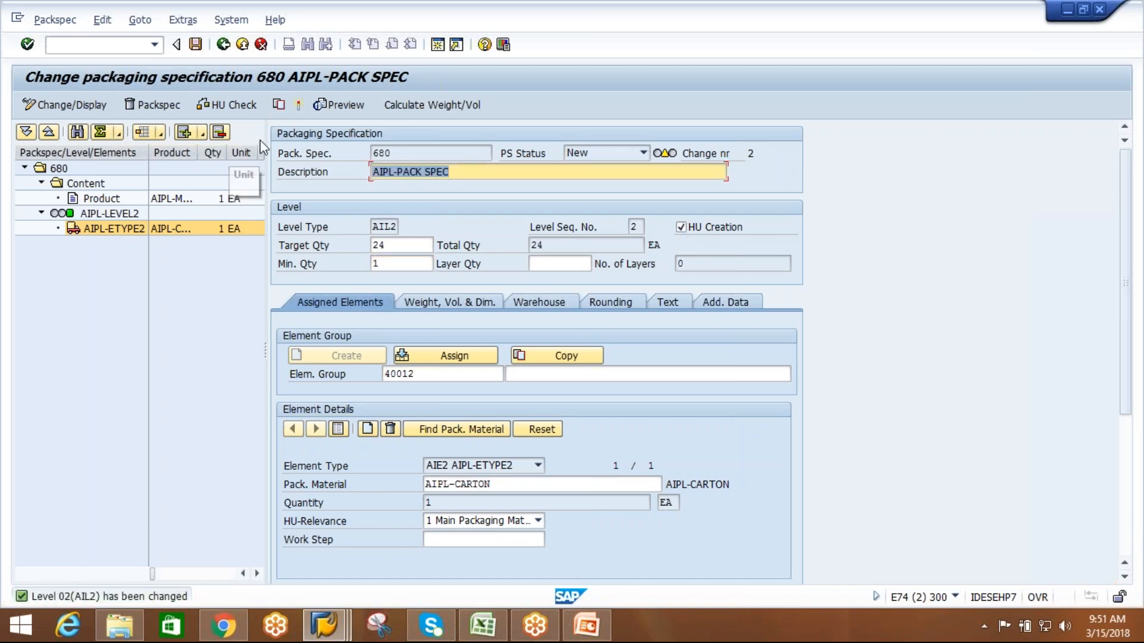
{"action": "left_click", "coordinate": [236, 107]}
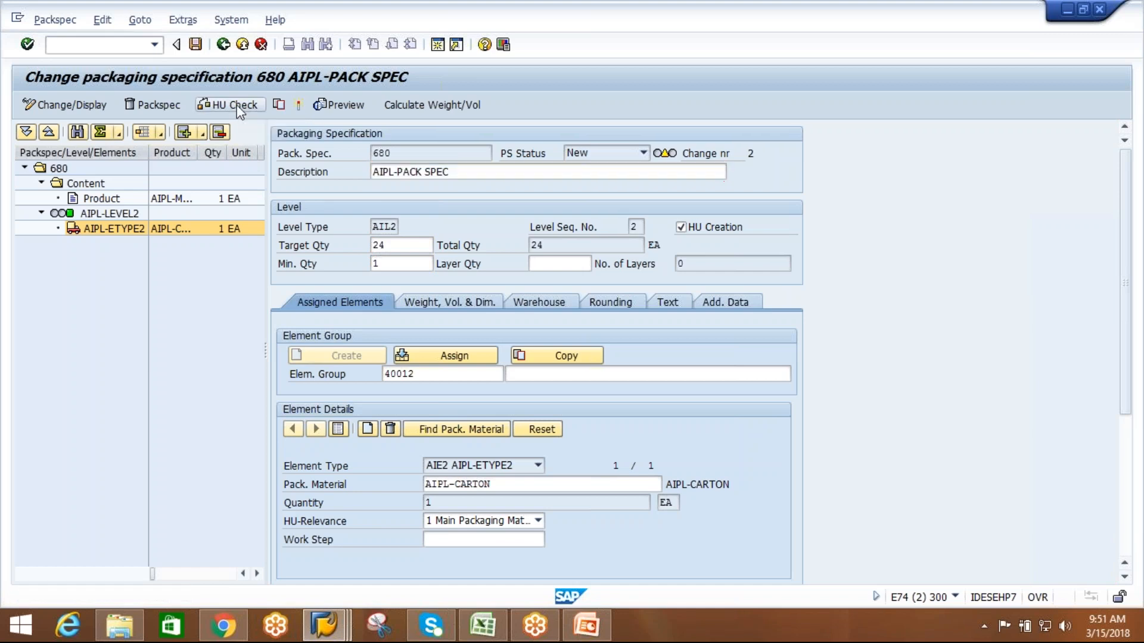
{"action": "left_click", "coordinate": [299, 110]}
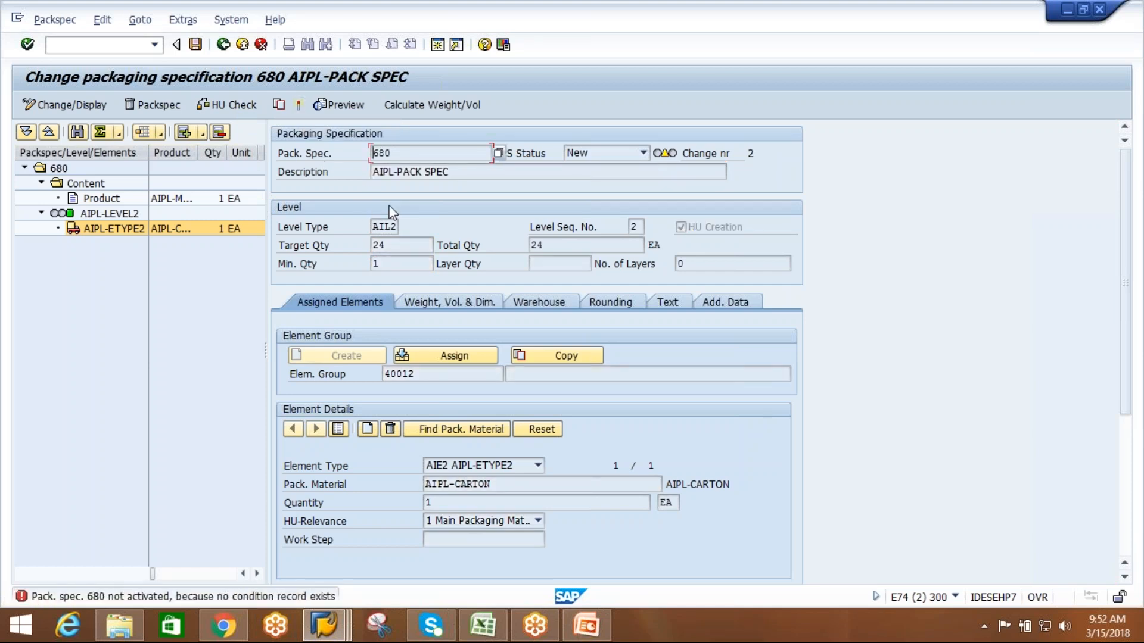
Add a determination record with condition type 0IBD at the header of packaging specification 680.
{"action": "left_click", "coordinate": [69, 173]}
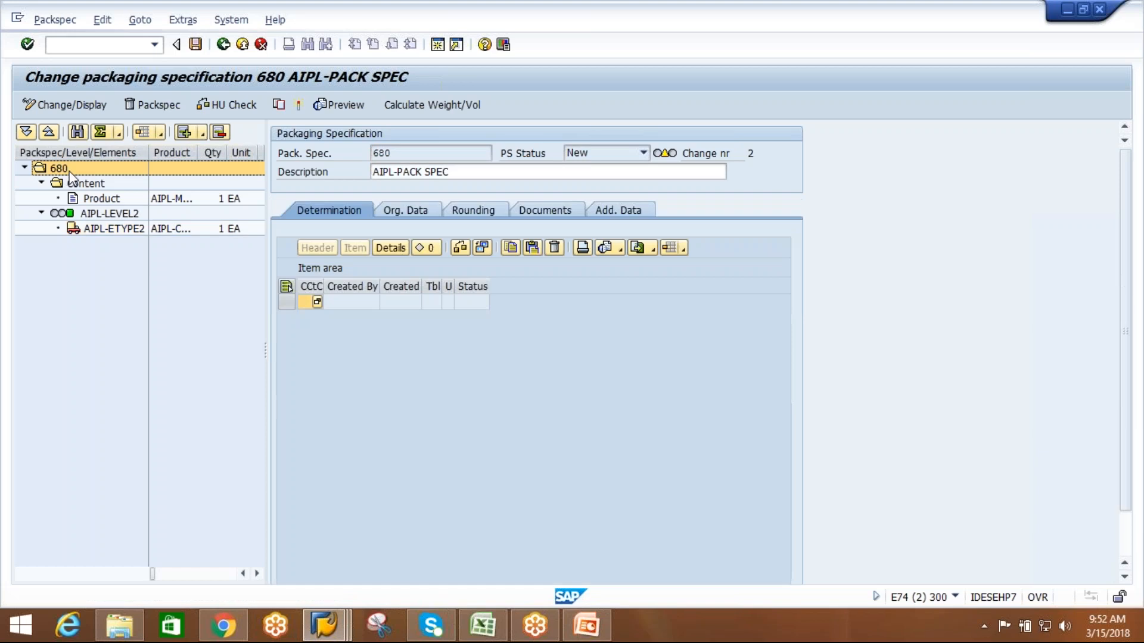
{"action": "left_click_drag", "start_coordinate": [324, 280], "coordinate": [357, 281]}
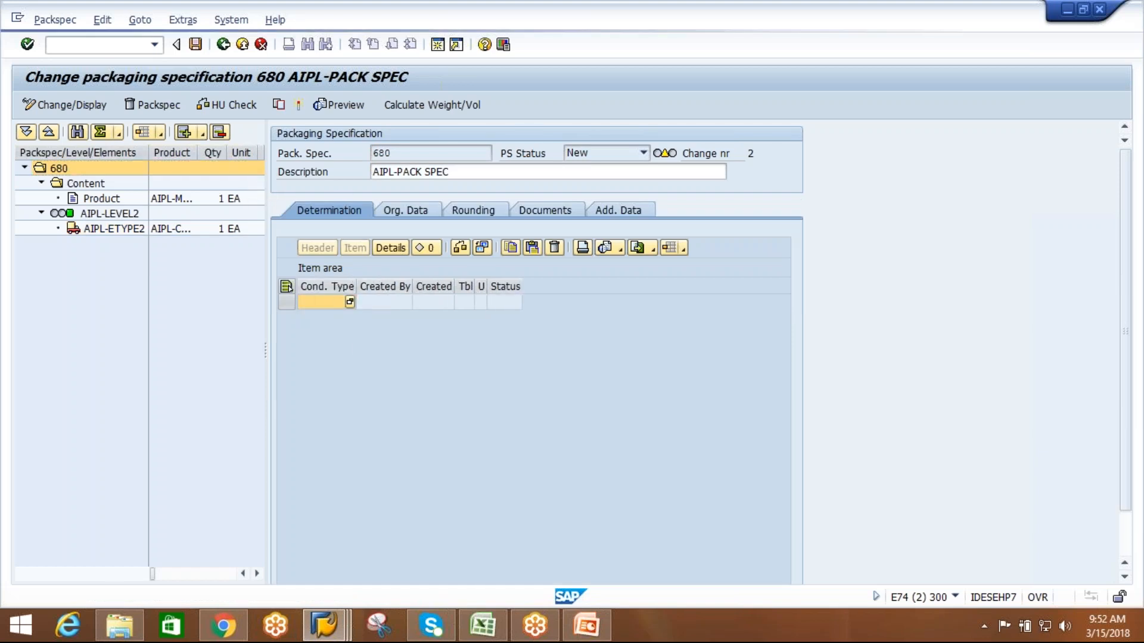
{"action": "key", "text": "F4"}
{"action": "double_click", "coordinate": [296, 155]}
{"action": "key", "text": "Return"}
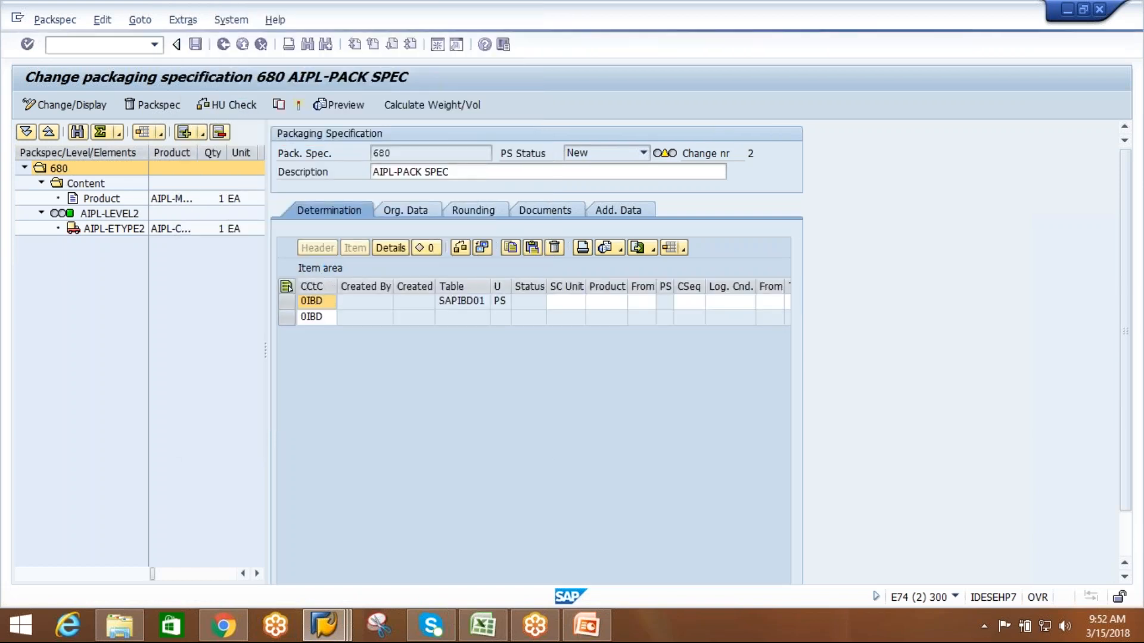
Set the 0IBD record's supply chain unit to AIPL_SCU and its product to AIPL-MAT1.
{"action": "left_click_drag", "start_coordinate": [586, 287], "coordinate": [611, 287]}
{"action": "left_click", "coordinate": [588, 311]}
{"action": "type", "text": "AIPL*"}
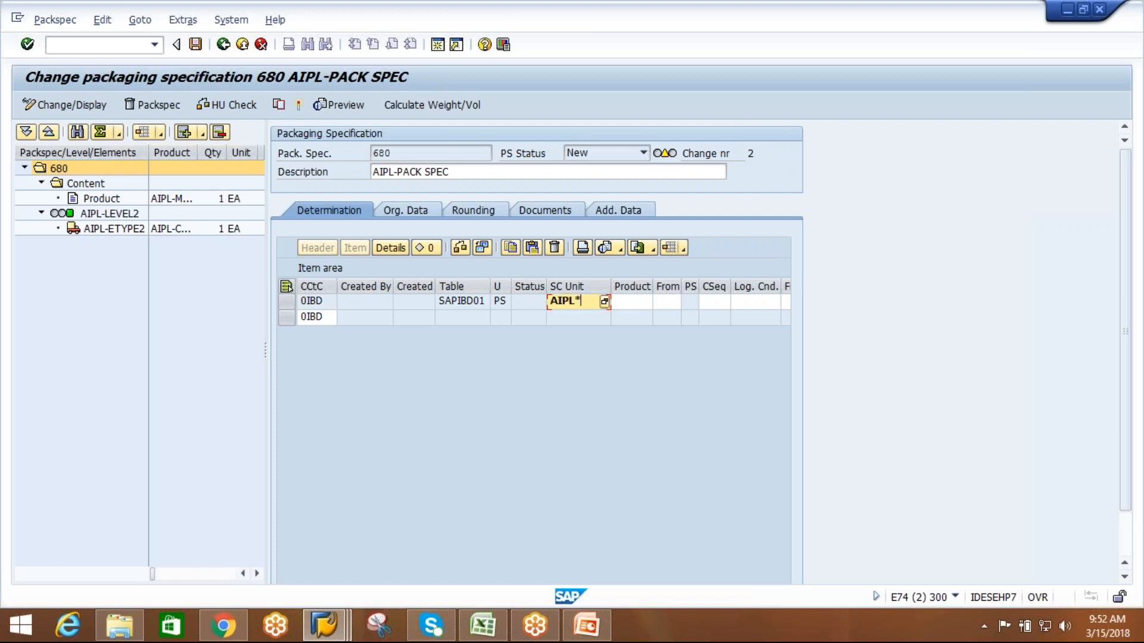
{"action": "left_click", "coordinate": [605, 302]}
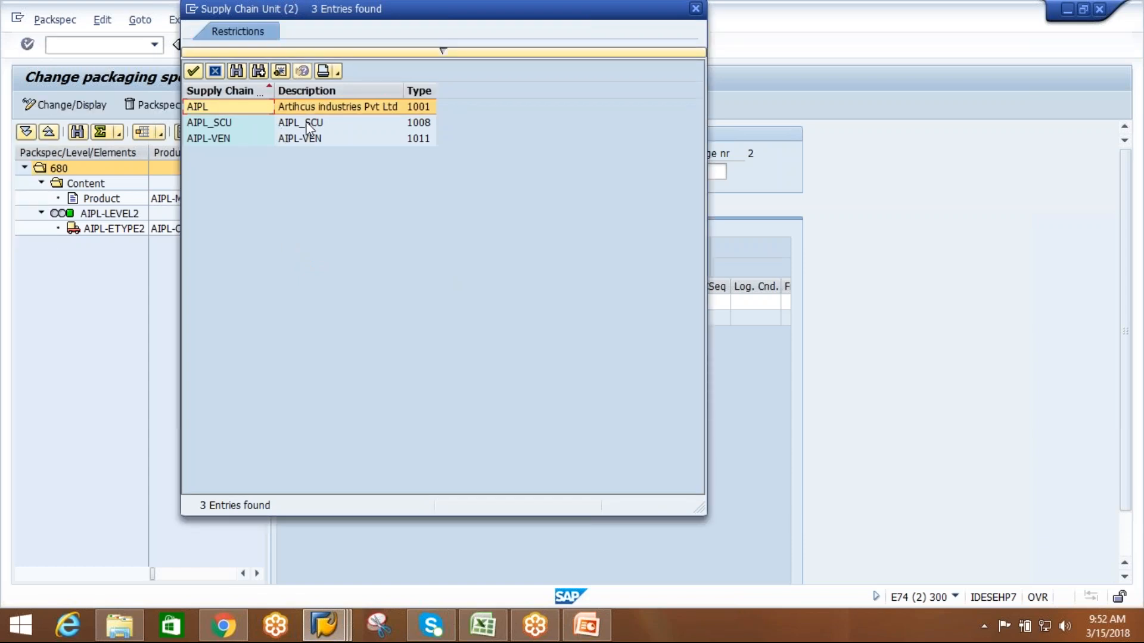
{"action": "double_click", "coordinate": [307, 126]}
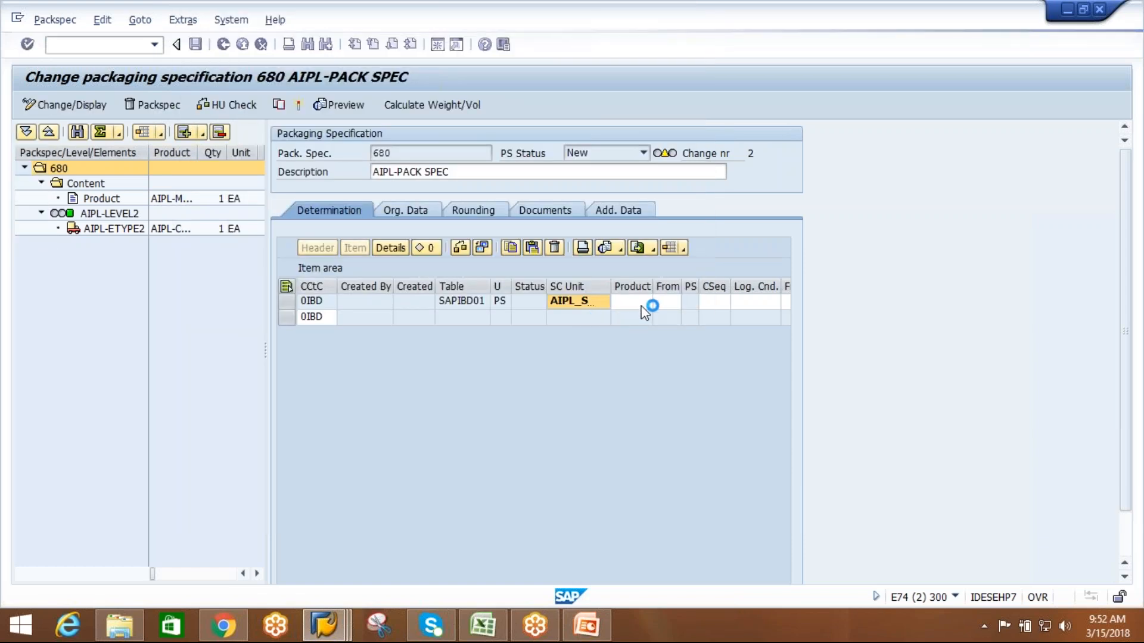
{"action": "left_click_drag", "start_coordinate": [670, 287], "coordinate": [692, 290]}
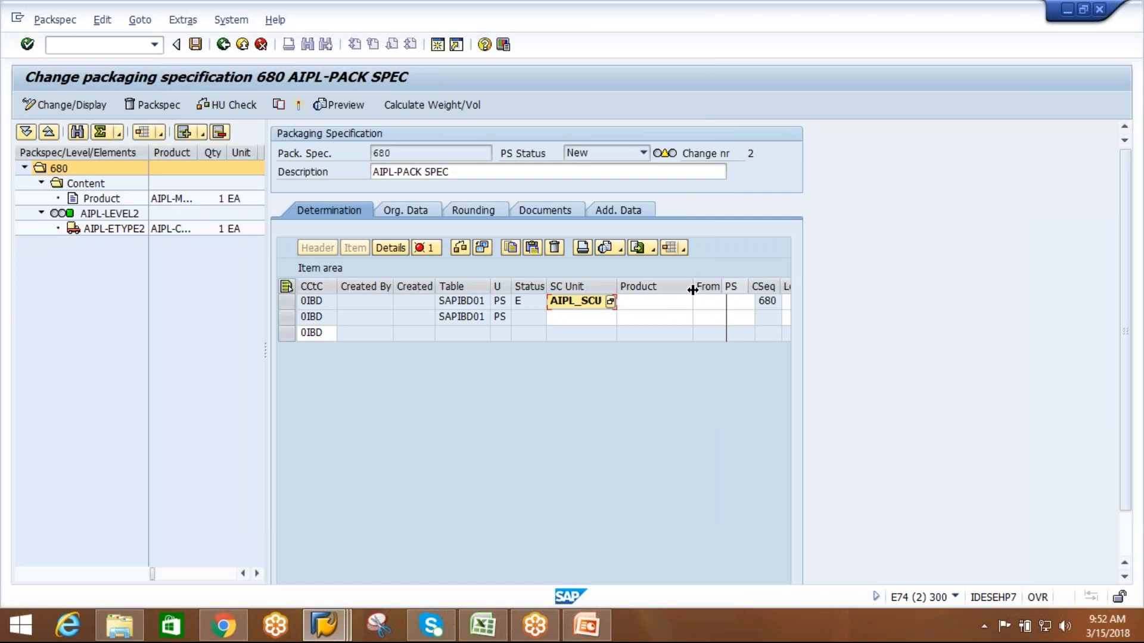
{"action": "left_click", "coordinate": [651, 303]}
{"action": "type", "text": "AIPL-MAT1"}
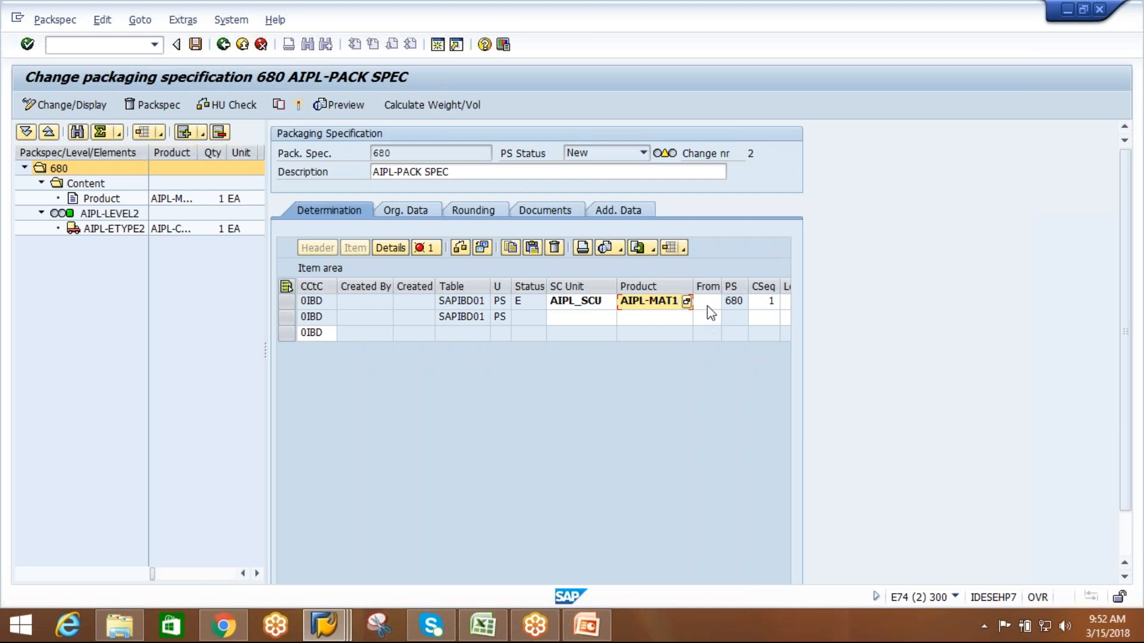
Search business partners for AIPL* and choose AIPL-VEN as the 0IBD record's ship-from partner.
{"action": "left_click", "coordinate": [711, 304]}
{"action": "left_click_drag", "start_coordinate": [721, 287], "coordinate": [735, 286]}
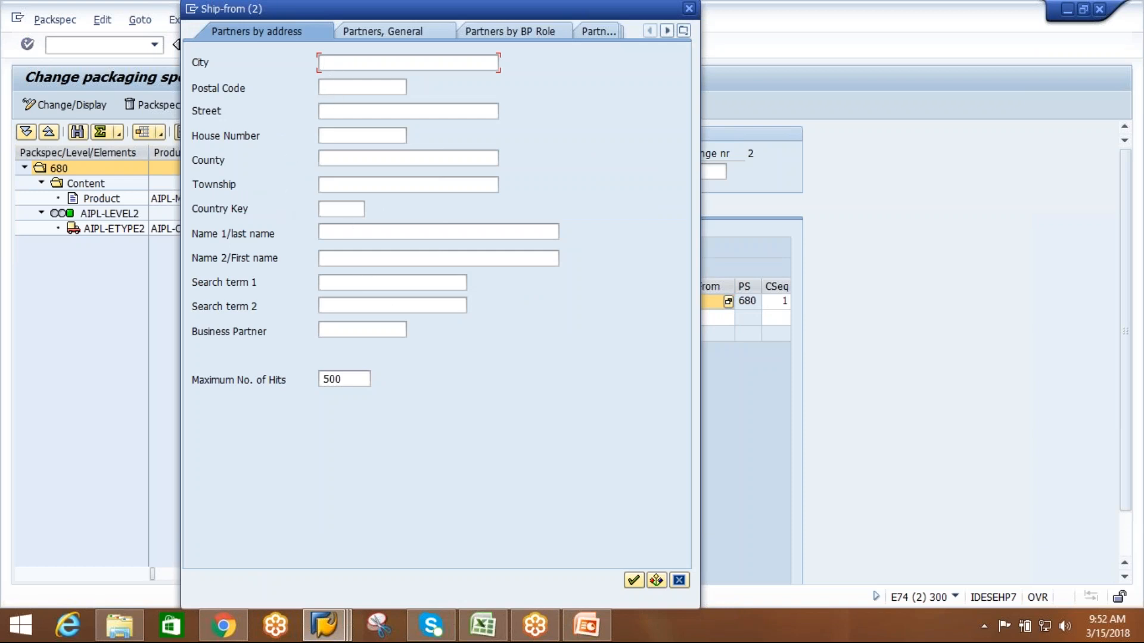
{"action": "left_click", "coordinate": [360, 331]}
{"action": "type", "text": "AIPL*"}
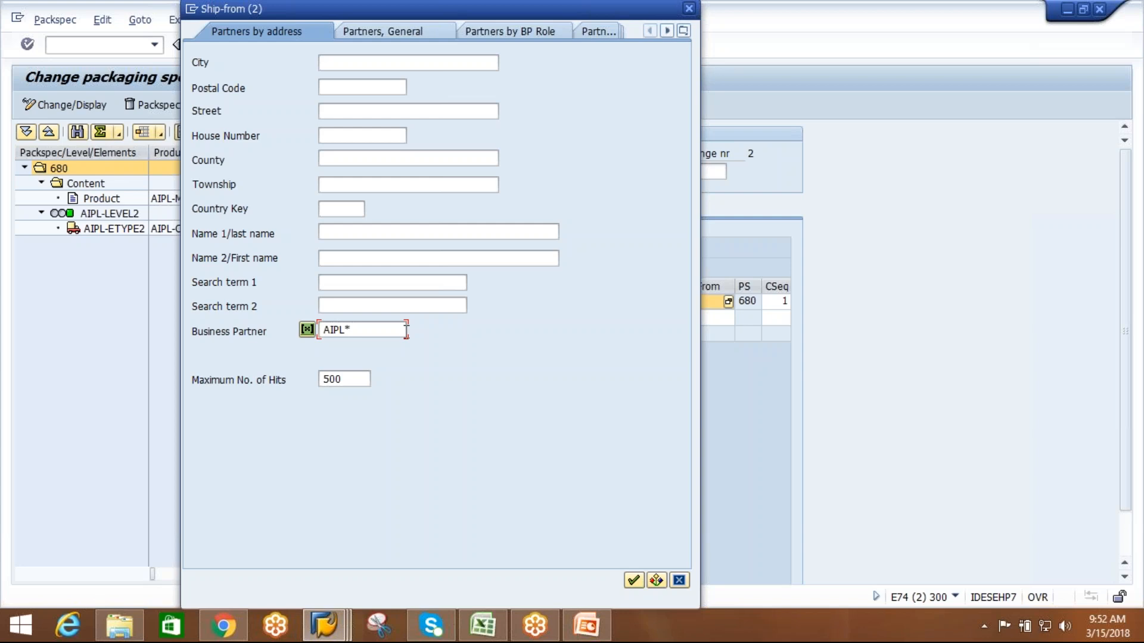
{"action": "left_click", "coordinate": [634, 580]}
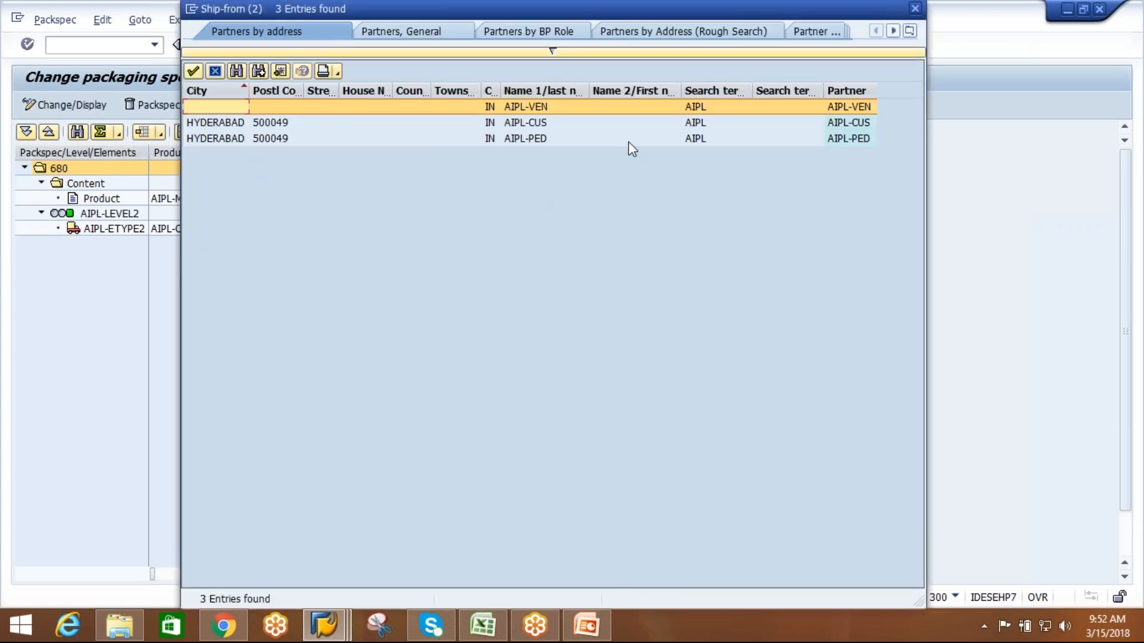
{"action": "double_click", "coordinate": [714, 106]}
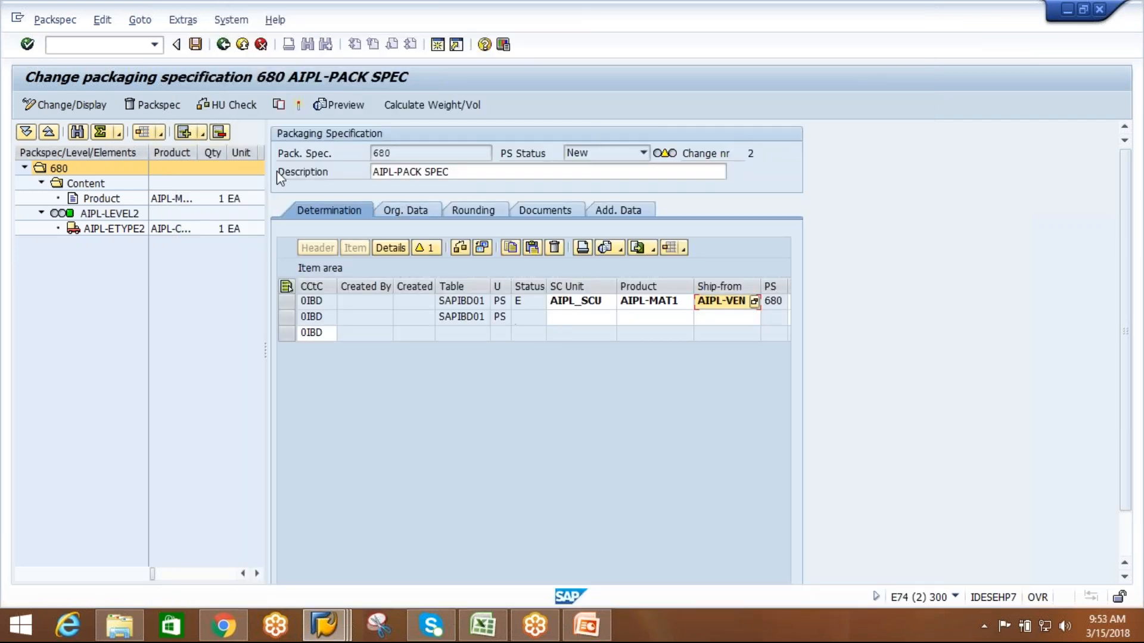
Activate the packaging specification with its determination record.
{"action": "left_click", "coordinate": [298, 105]}
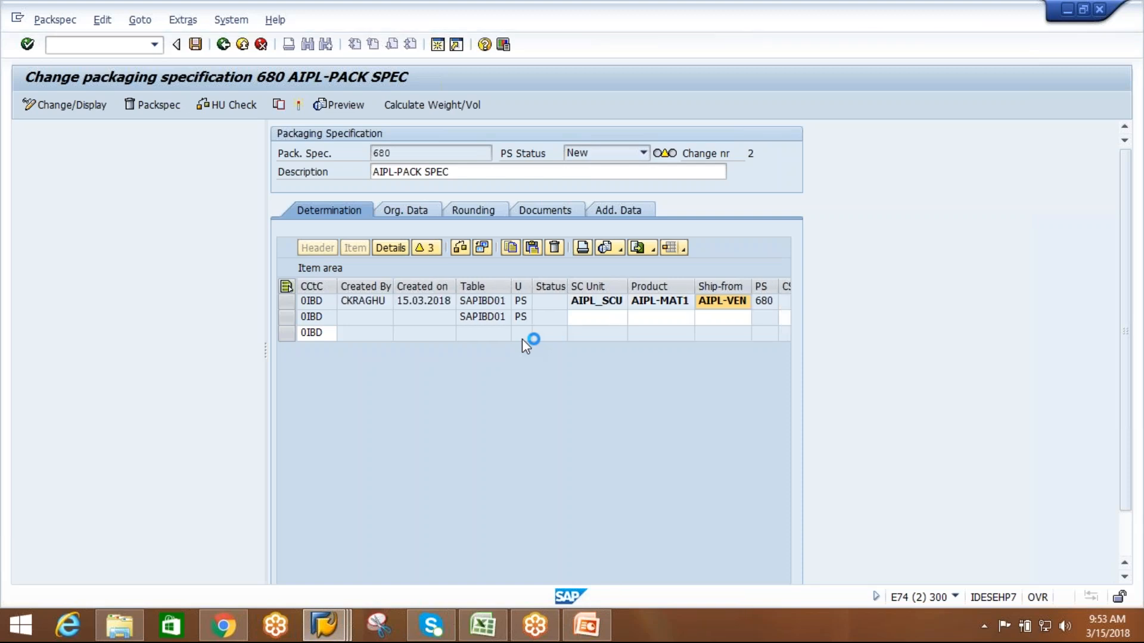
{"action": "left_click", "coordinate": [566, 296]}
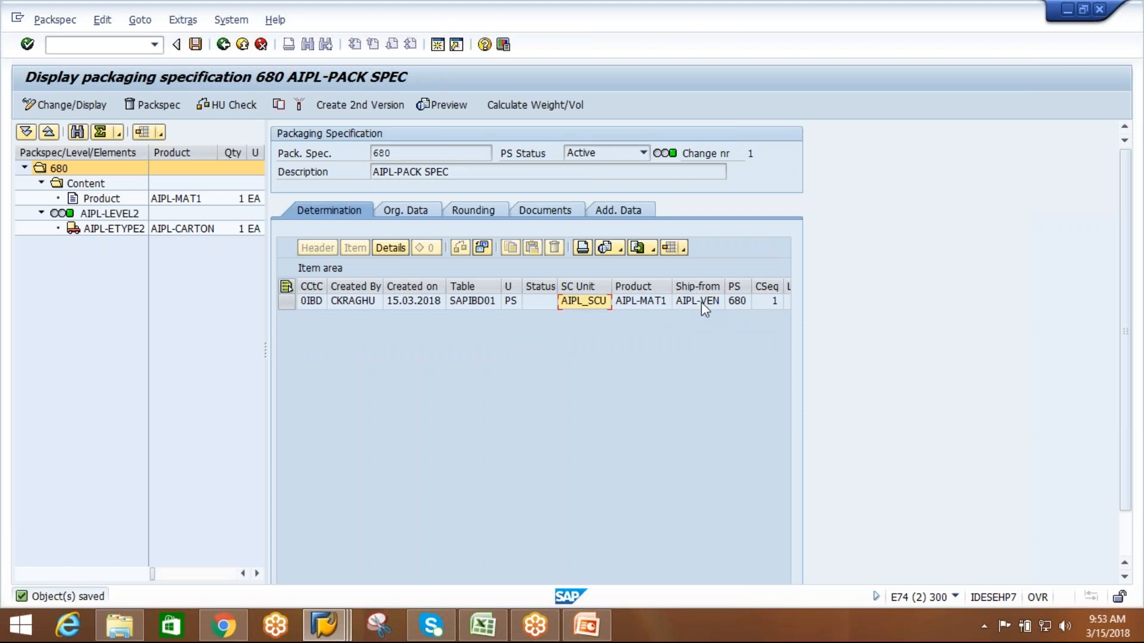
Review the details of the content product and of AIPL-LEVEL2 in the packaging specification.
{"action": "left_click", "coordinate": [88, 185]}
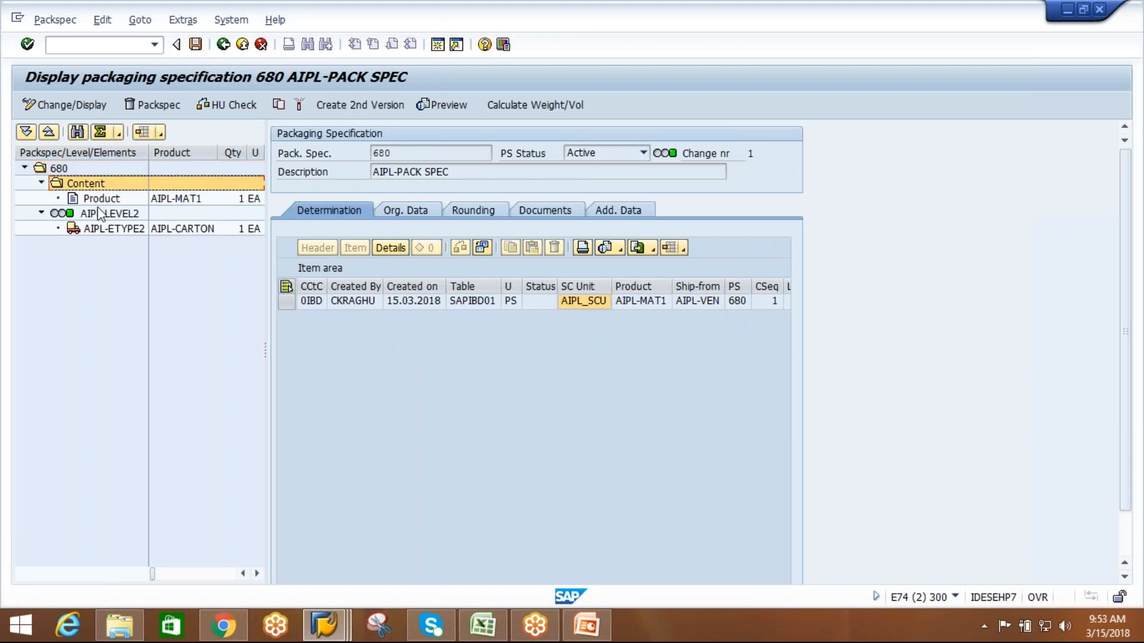
{"action": "left_click", "coordinate": [102, 200]}
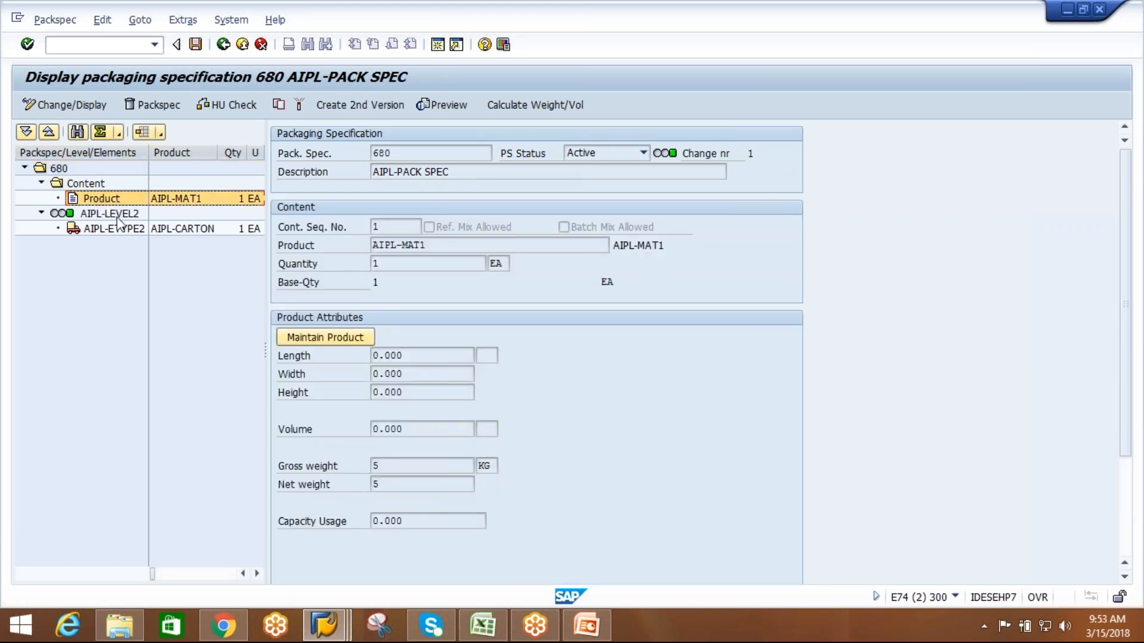
{"action": "left_click", "coordinate": [113, 214]}
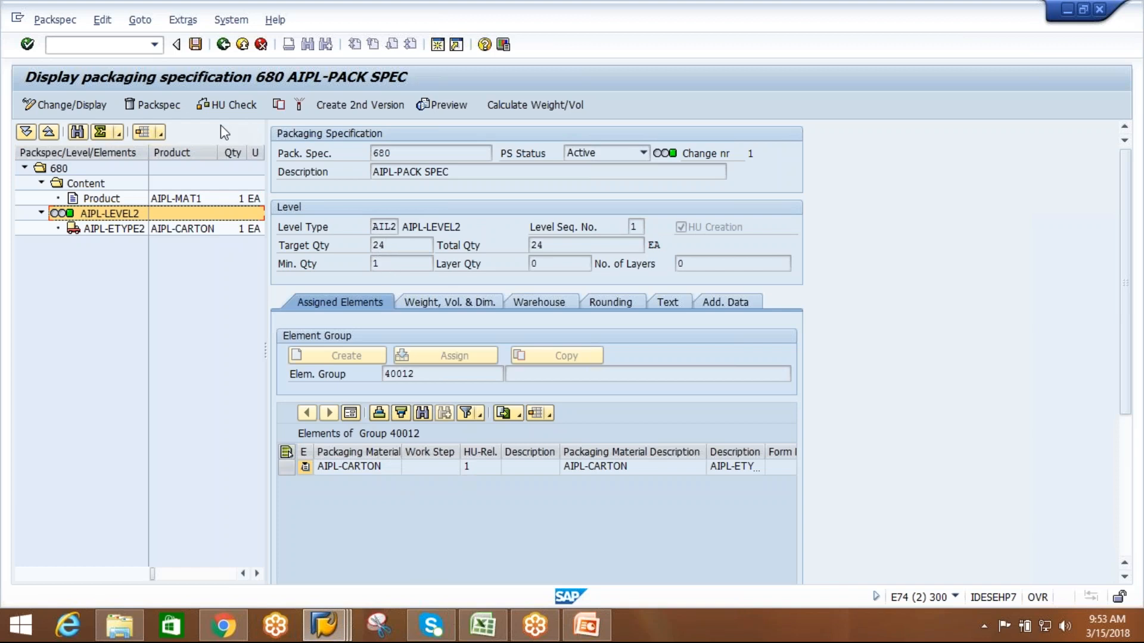
Open the packaging specification's print preview with output device LP01 and check its determination, product and level data.
{"action": "left_click", "coordinate": [444, 104]}
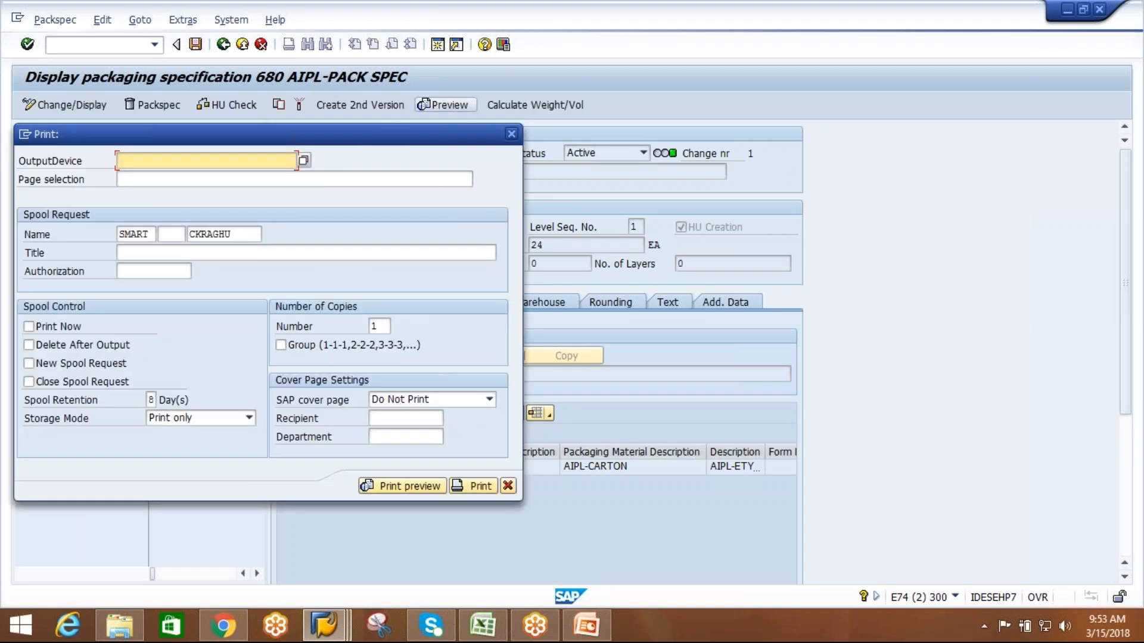
{"action": "left_click", "coordinate": [256, 162]}
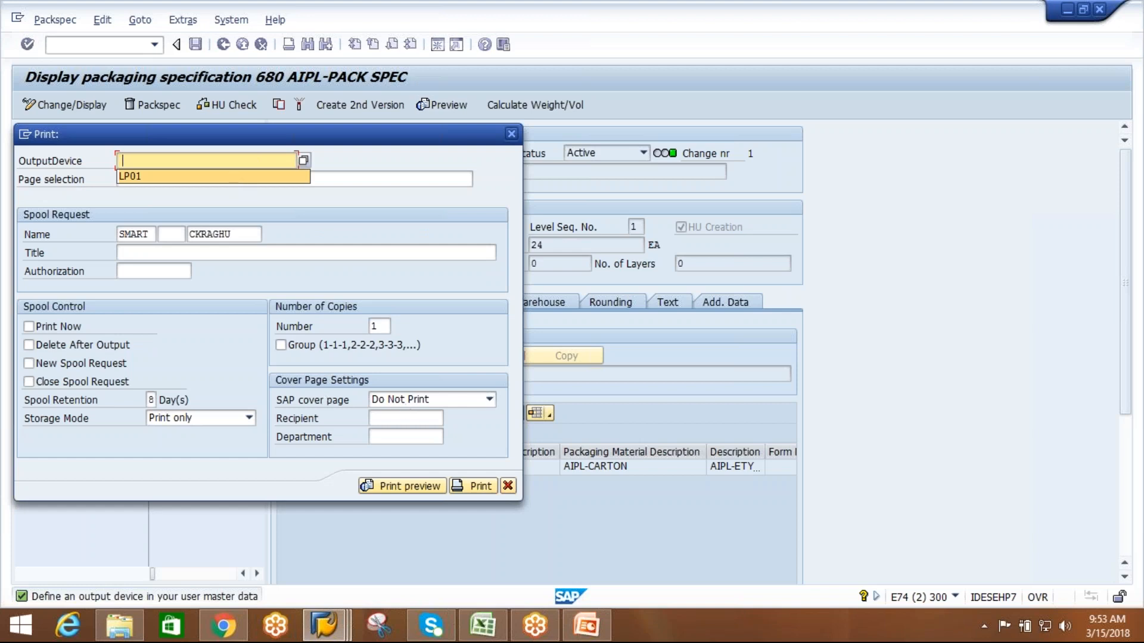
{"action": "left_click", "coordinate": [182, 178]}
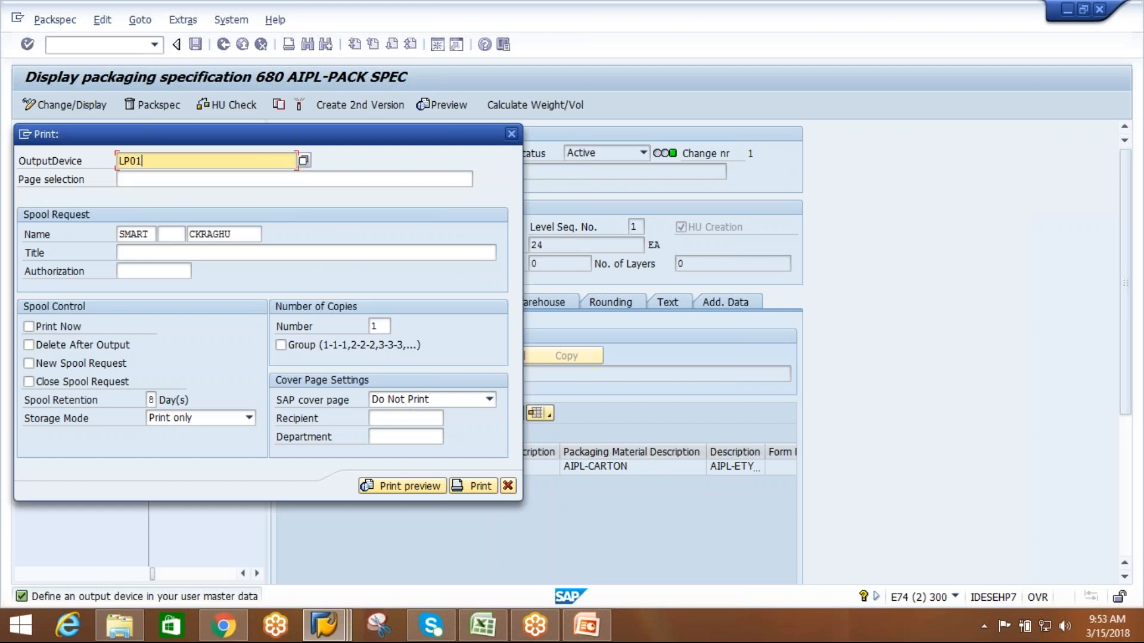
{"action": "left_click", "coordinate": [409, 486]}
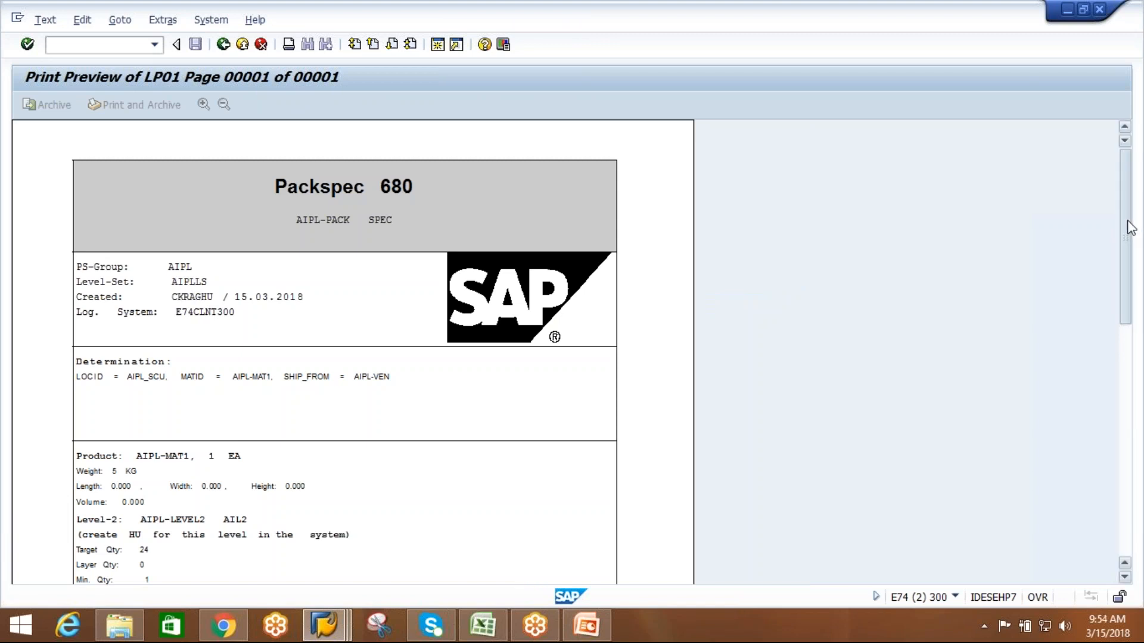
{"action": "scroll", "coordinate": [1126, 222], "scroll_direction": "down", "scroll_amount": 3}
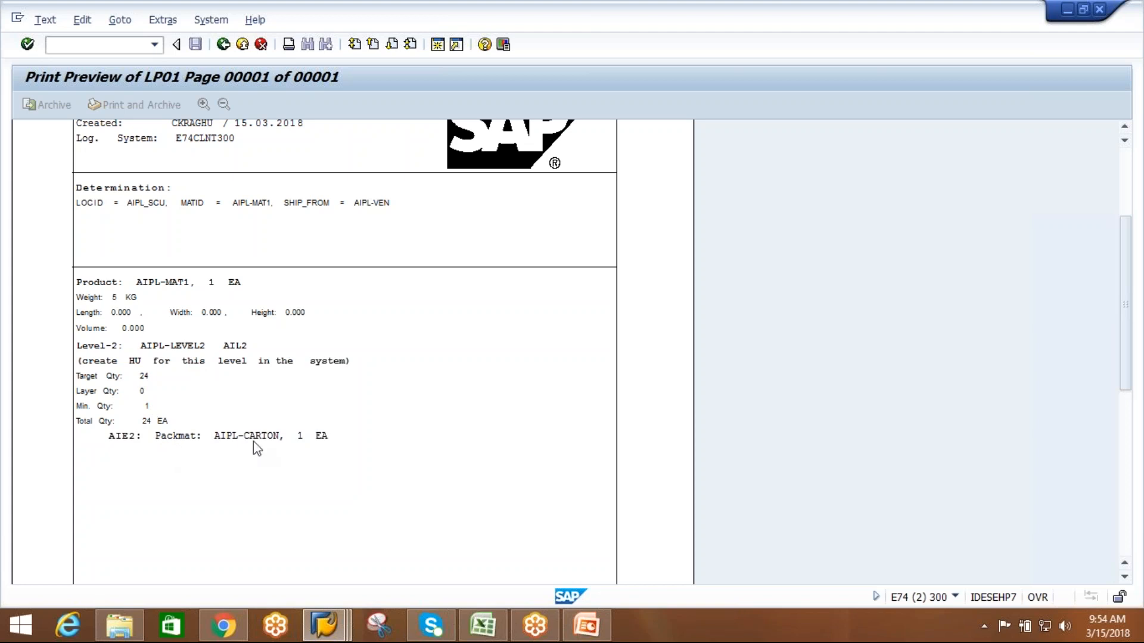
Leave the packaging specification display and log on to EH7 client 800, entering the user ID and the password.
{"action": "left_click", "coordinate": [225, 55]}
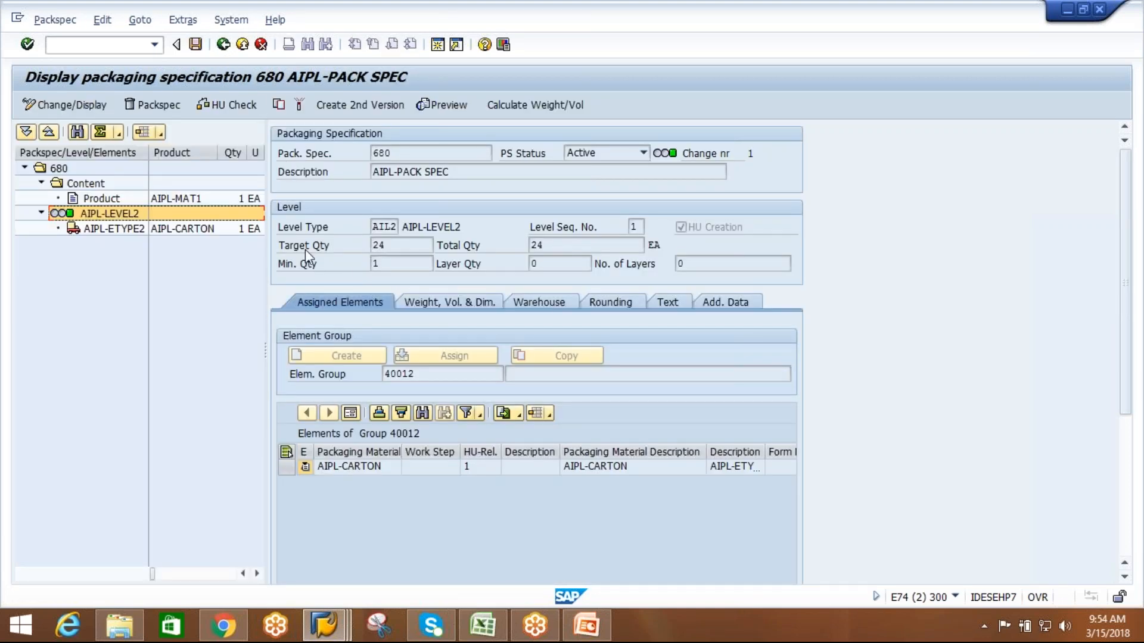
{"action": "left_click", "coordinate": [224, 51]}
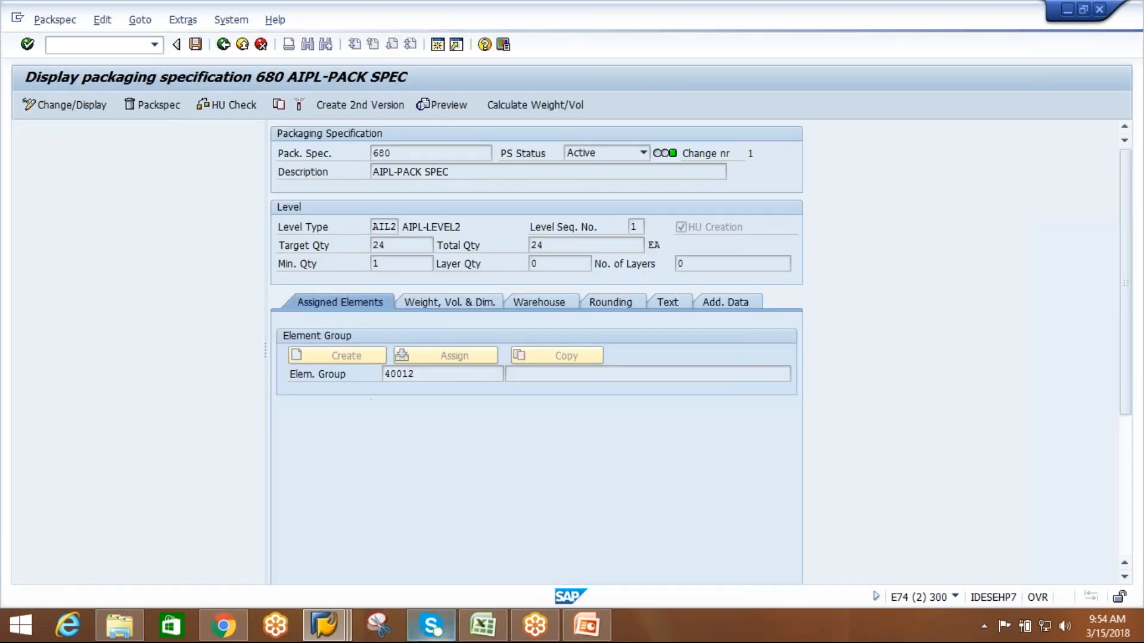
{"action": "left_click", "coordinate": [325, 626]}
{"action": "left_click", "coordinate": [120, 564]}
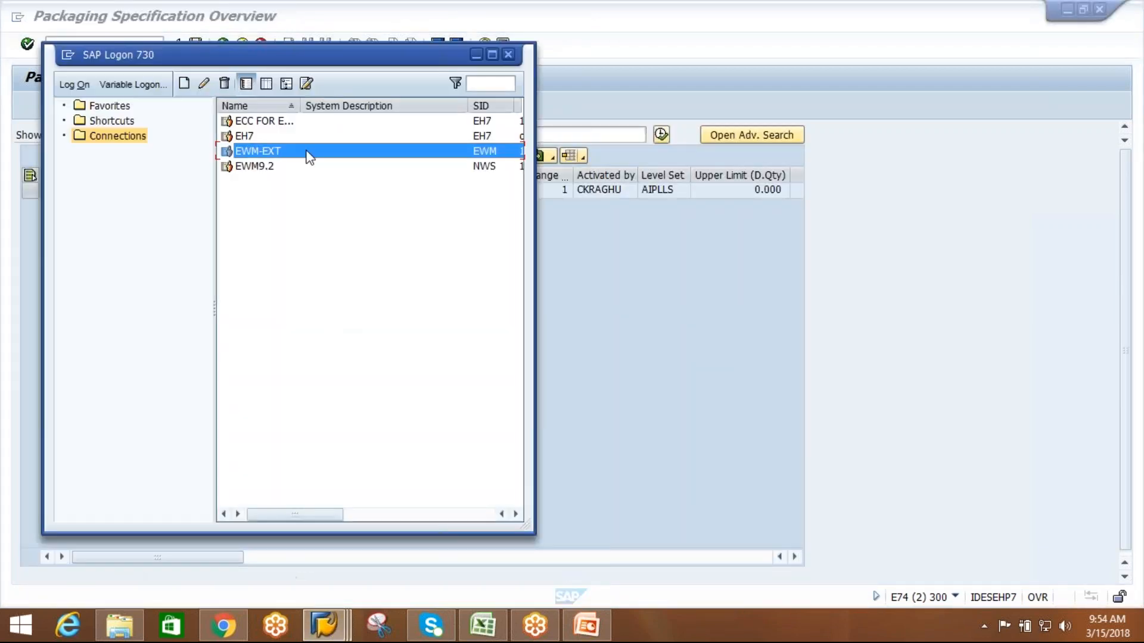
{"action": "left_click", "coordinate": [252, 137]}
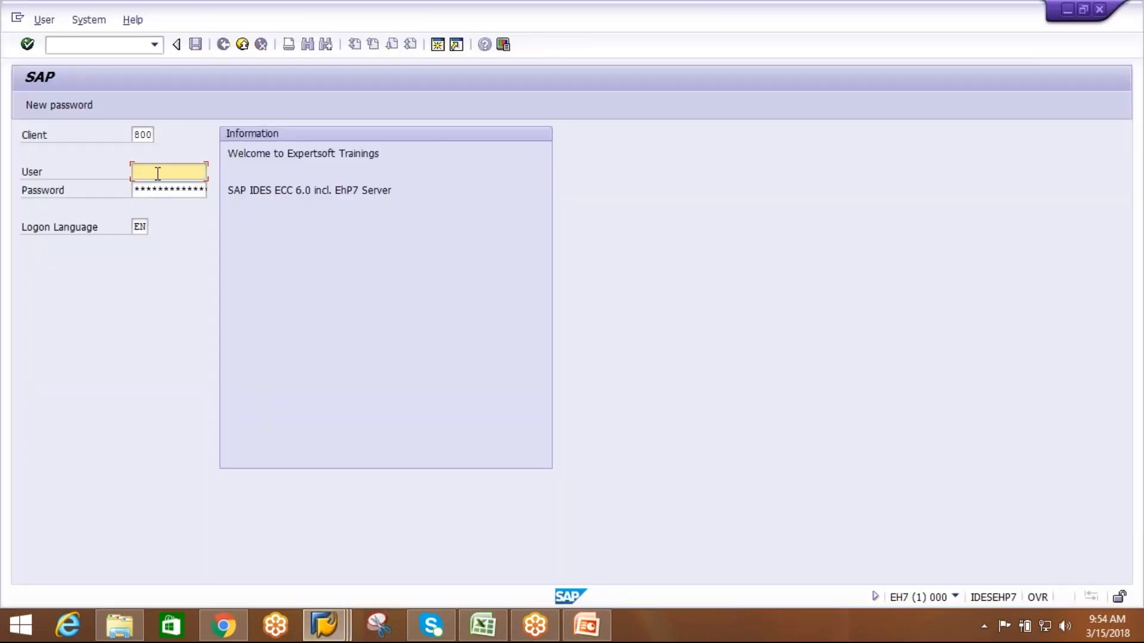
{"action": "left_click", "coordinate": [158, 174]}
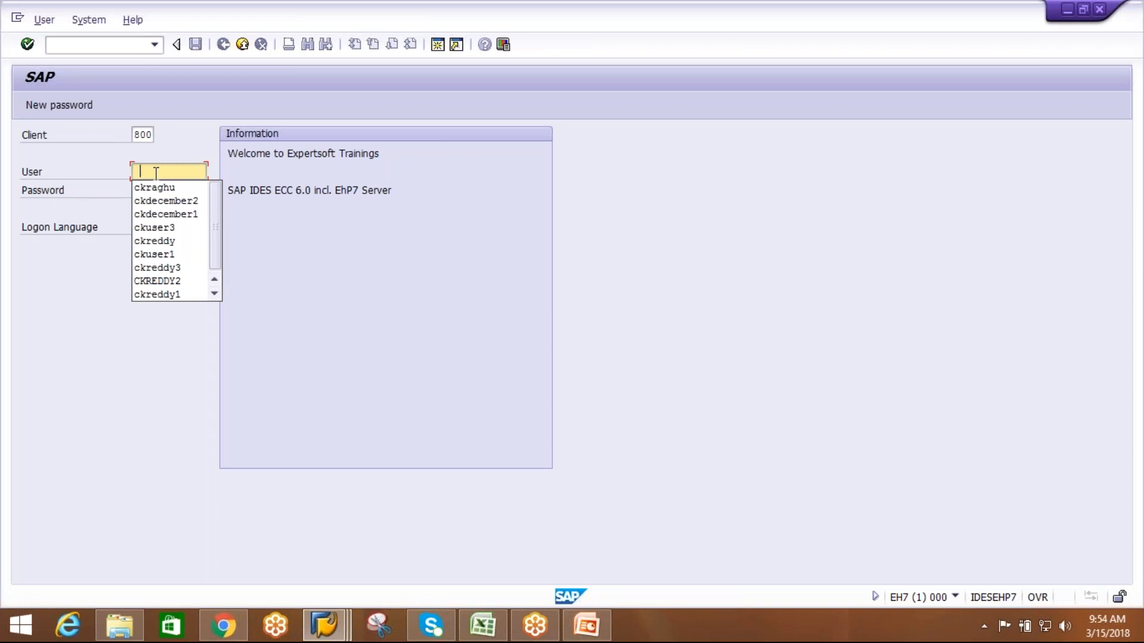
{"action": "left_click", "coordinate": [155, 188]}
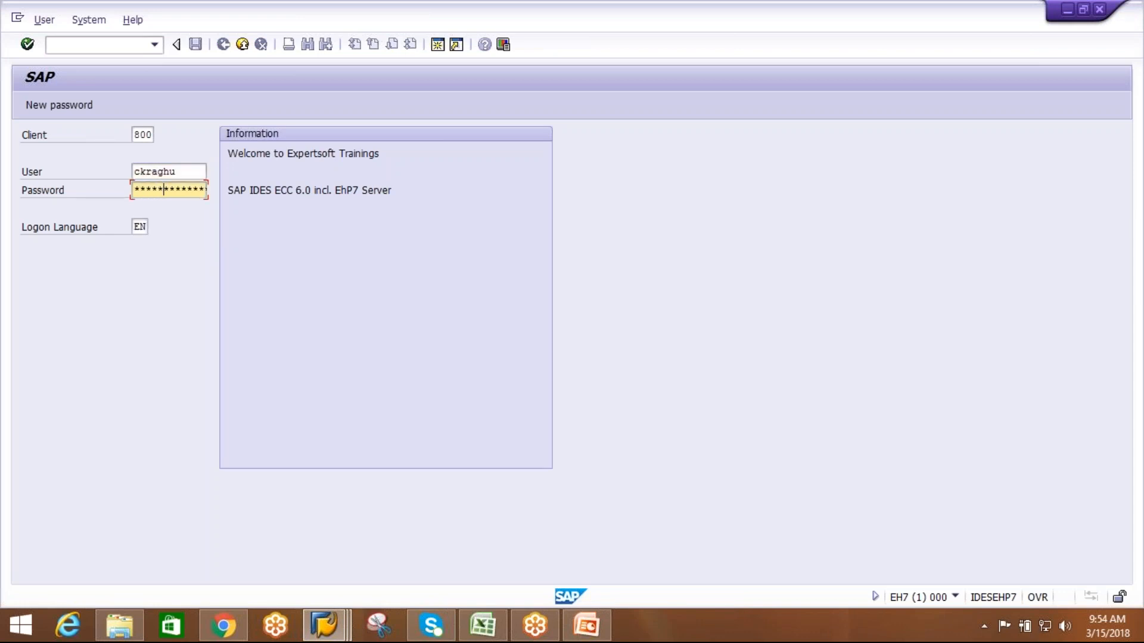
{"action": "key", "text": "Return"}
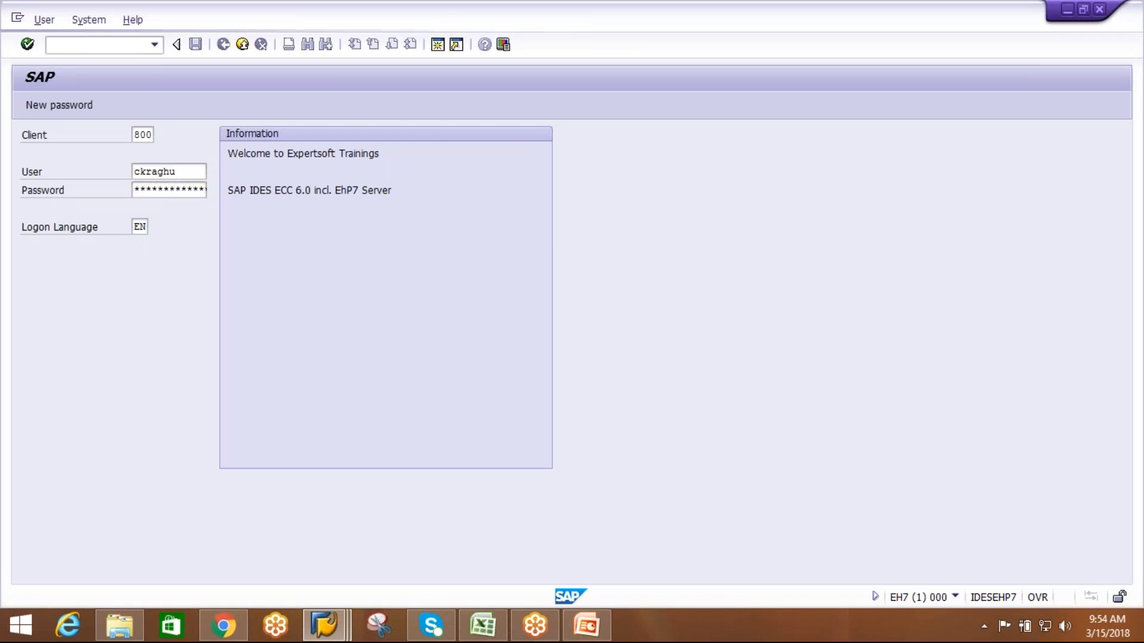
Start transaction VL31N and choose the first suggested purchase order for the new inbound delivery.
{"action": "type", "text": "vl31n"}
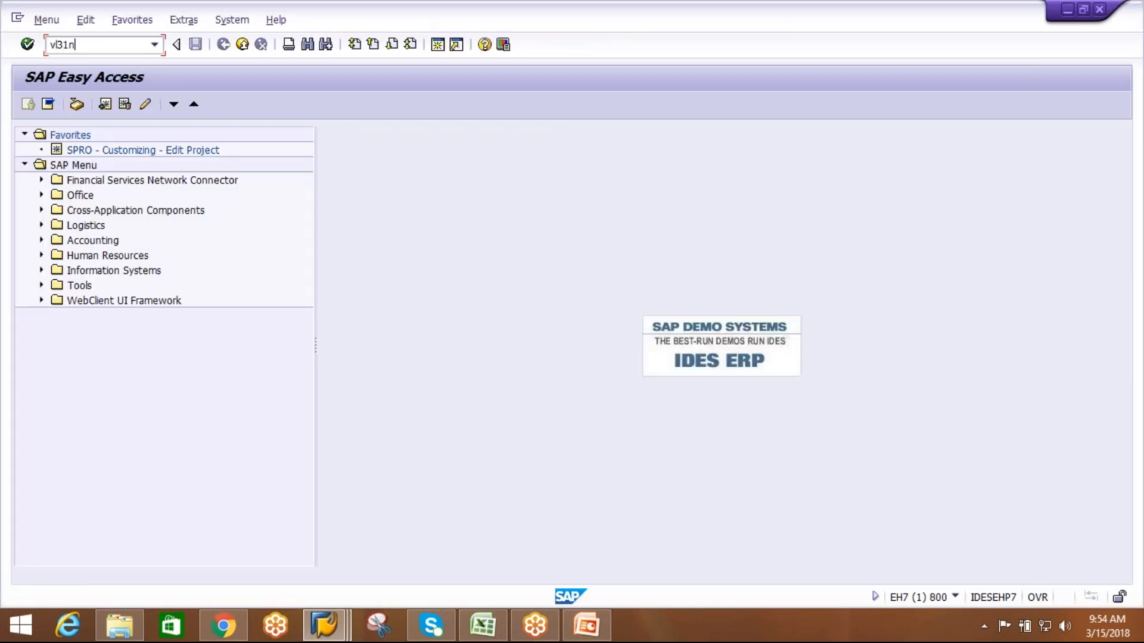
{"action": "key", "text": "Return"}
{"action": "left_click", "coordinate": [180, 192]}
{"action": "key", "text": "Down"}
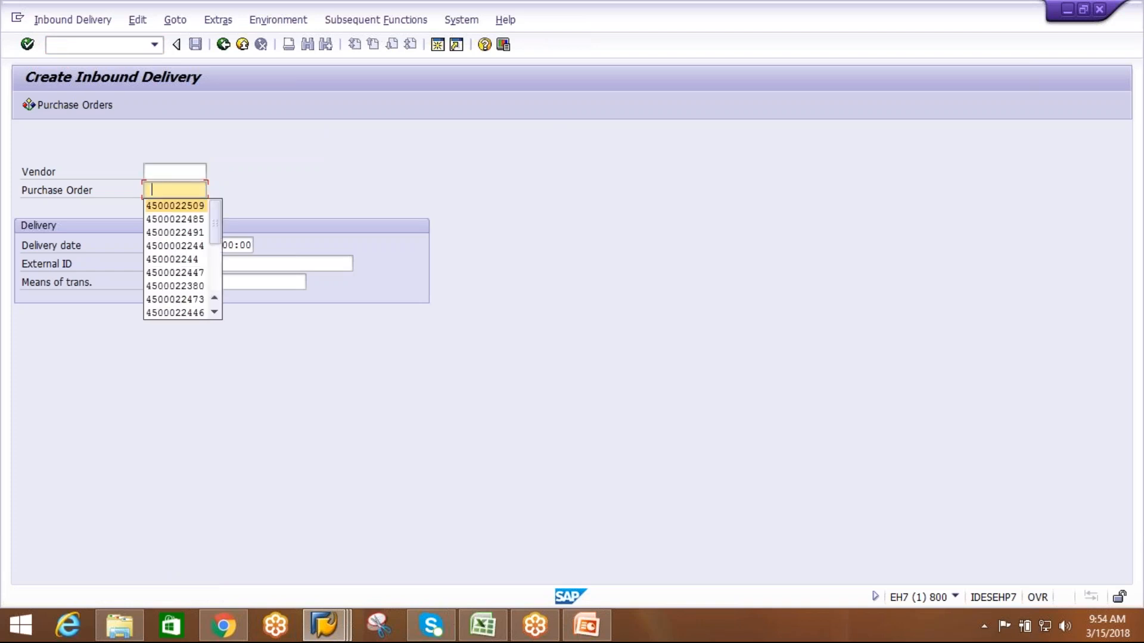
{"action": "key", "text": "Return"}
Set the delivery's external ID to the purchase order number with the suffix -ATH1 and continue to the item overview.
{"action": "left_click", "coordinate": [173, 265]}
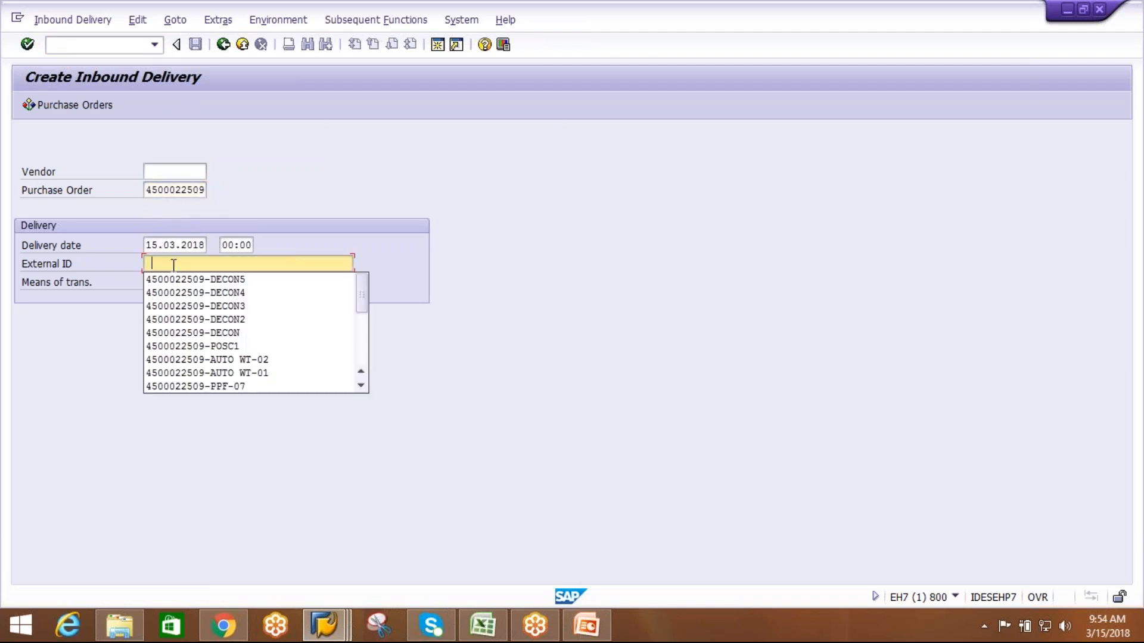
{"action": "key", "text": "Return"}
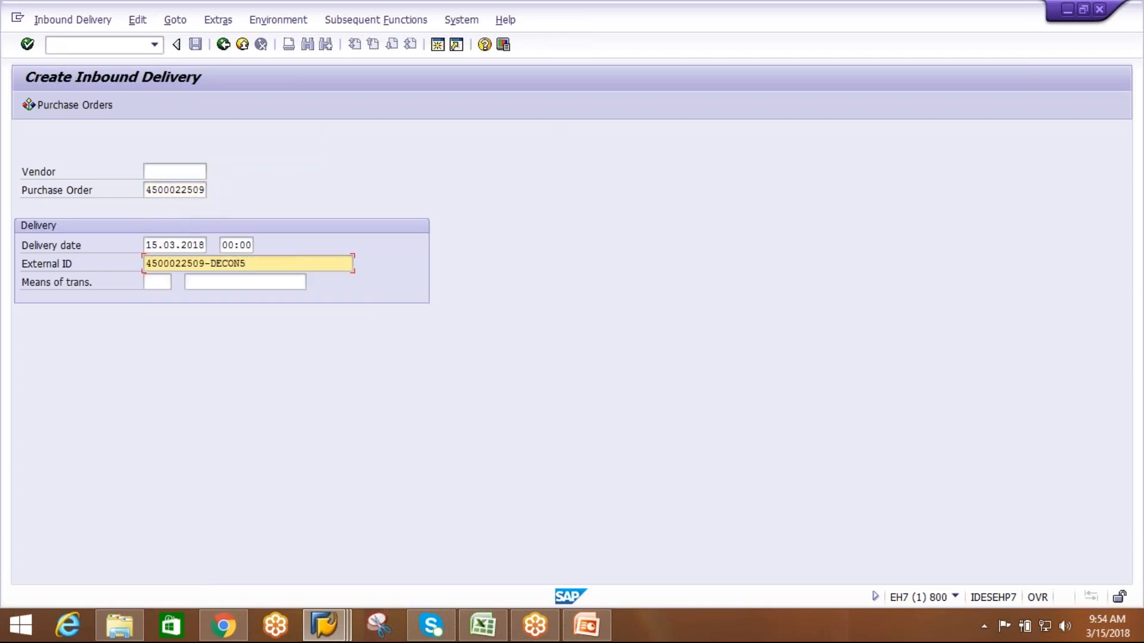
{"action": "key", "text": "BackSpace"}
{"action": "key", "text": "BackSpace"}
{"action": "key", "text": "BackSpace"}
{"action": "key", "text": "BackSpace"}
{"action": "type", "text": "ATH"}
{"action": "key", "text": "Return"}
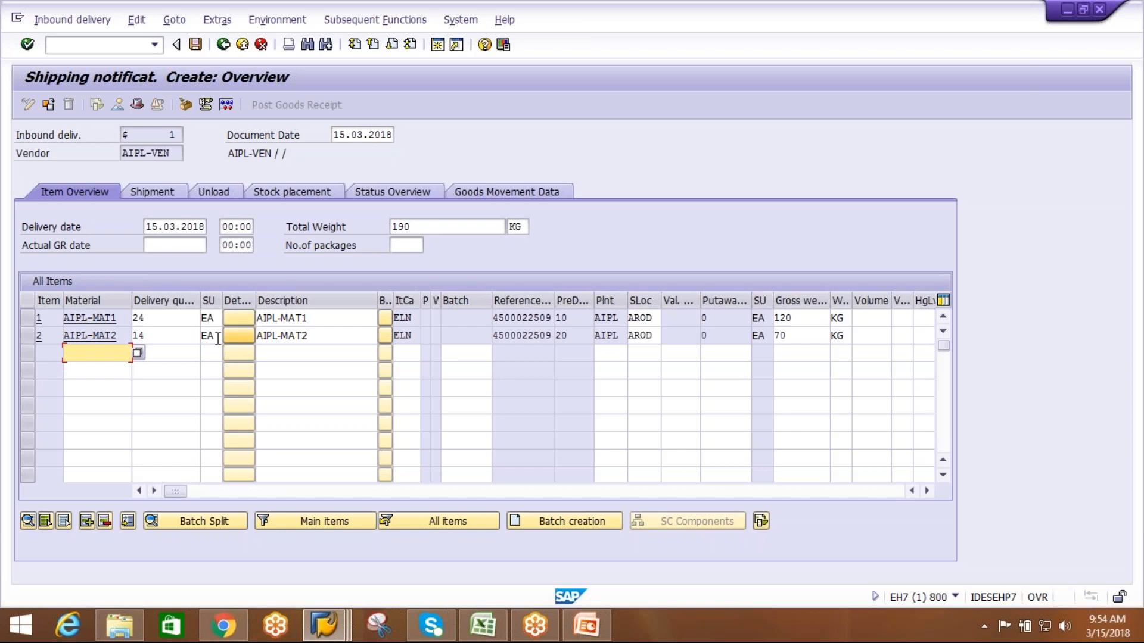
Delete the AIPL-MAT2 item from the inbound delivery and save it with only AIPL-MAT1.
{"action": "left_click", "coordinate": [26, 335]}
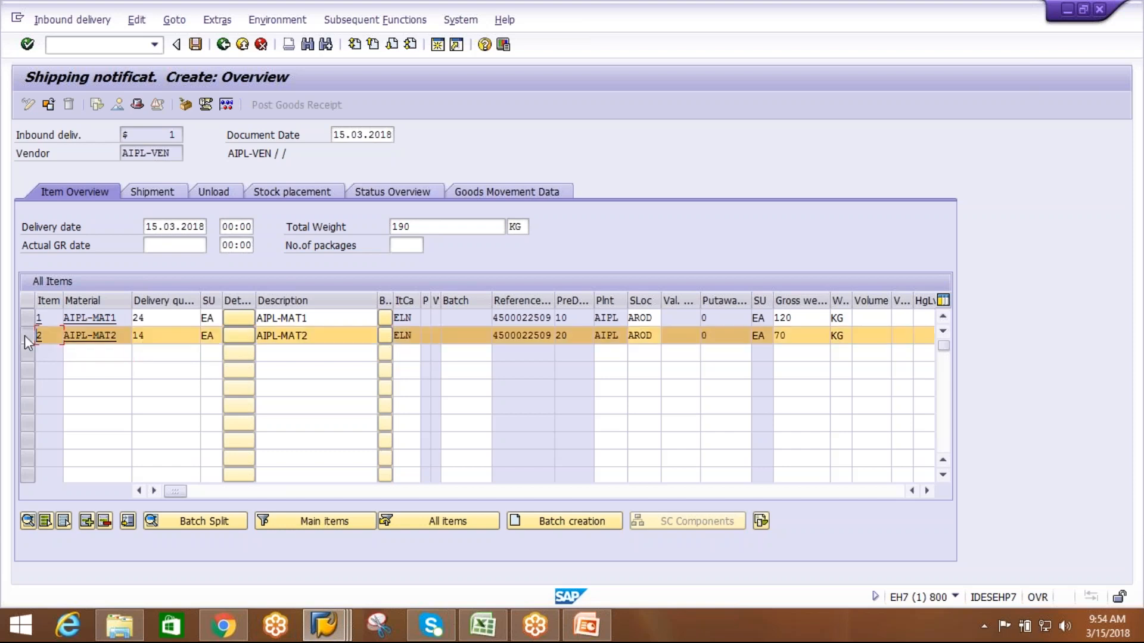
{"action": "left_click", "coordinate": [104, 521]}
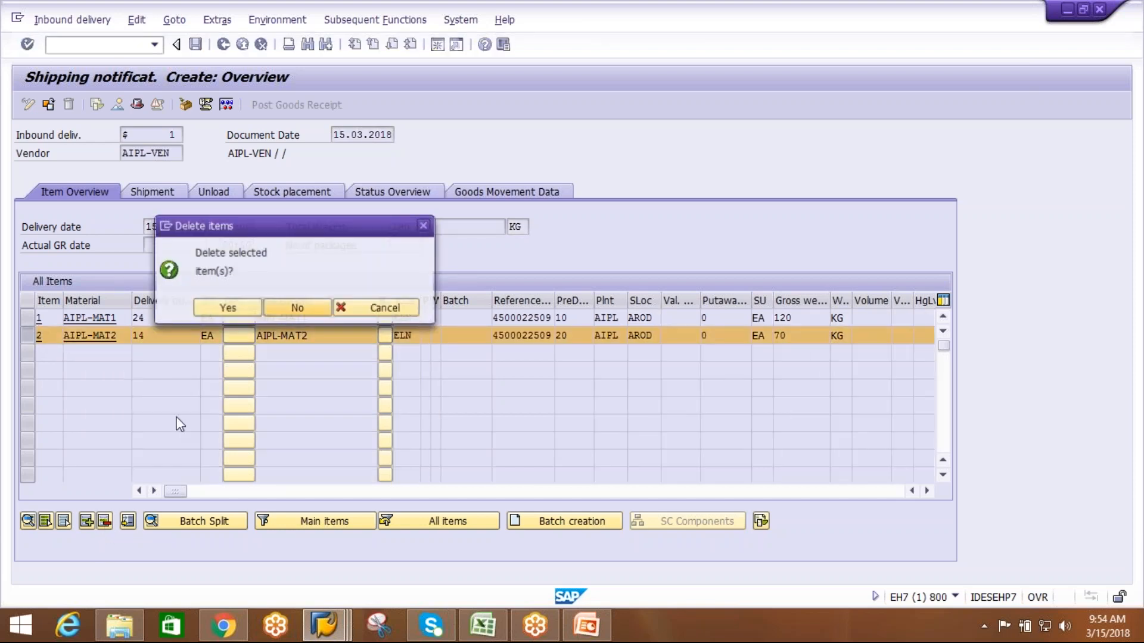
{"action": "left_click", "coordinate": [226, 304]}
{"action": "left_click", "coordinate": [165, 320]}
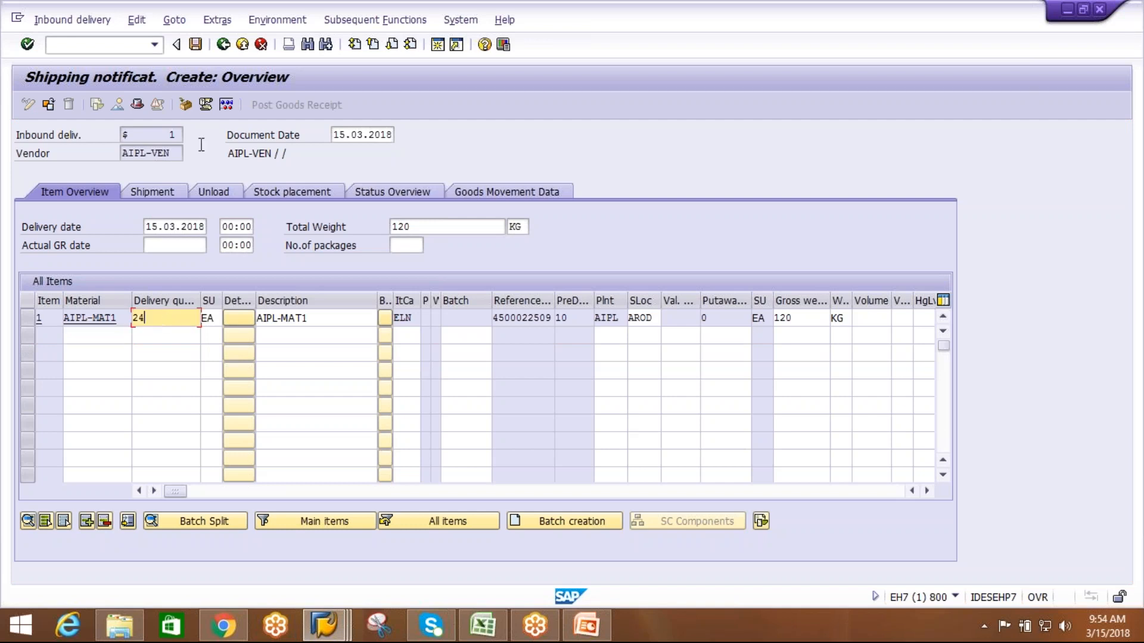
{"action": "left_click", "coordinate": [196, 44]}
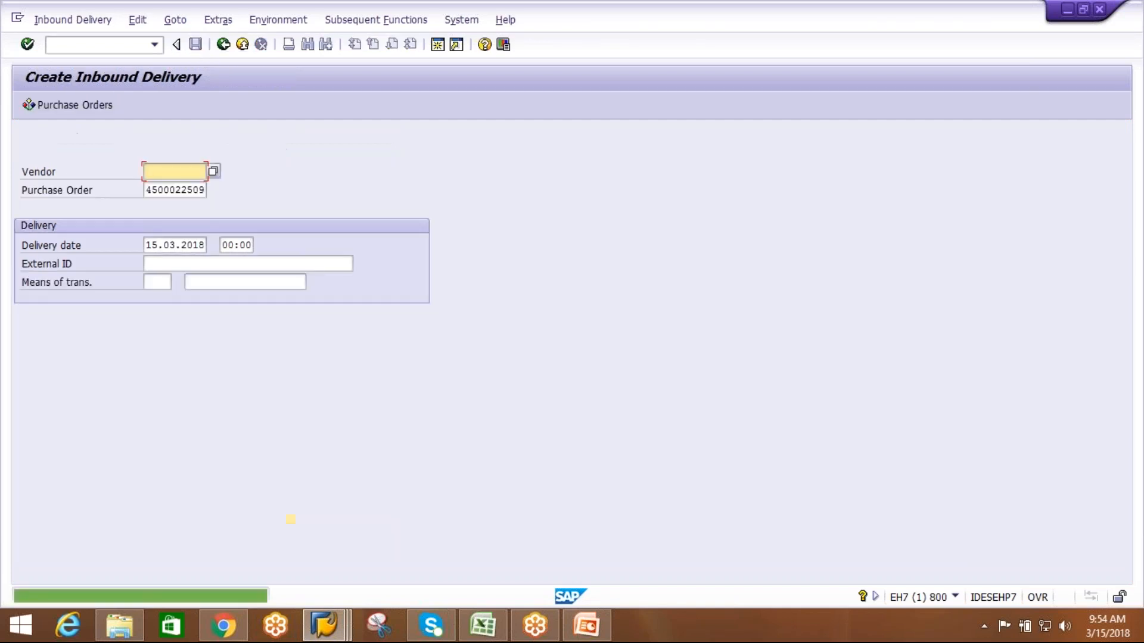
Switch to the EWM session with the work step type assignment, leave the customizing and return to SAP Easy Access.
{"action": "mouse_move", "coordinate": [335, 623]}
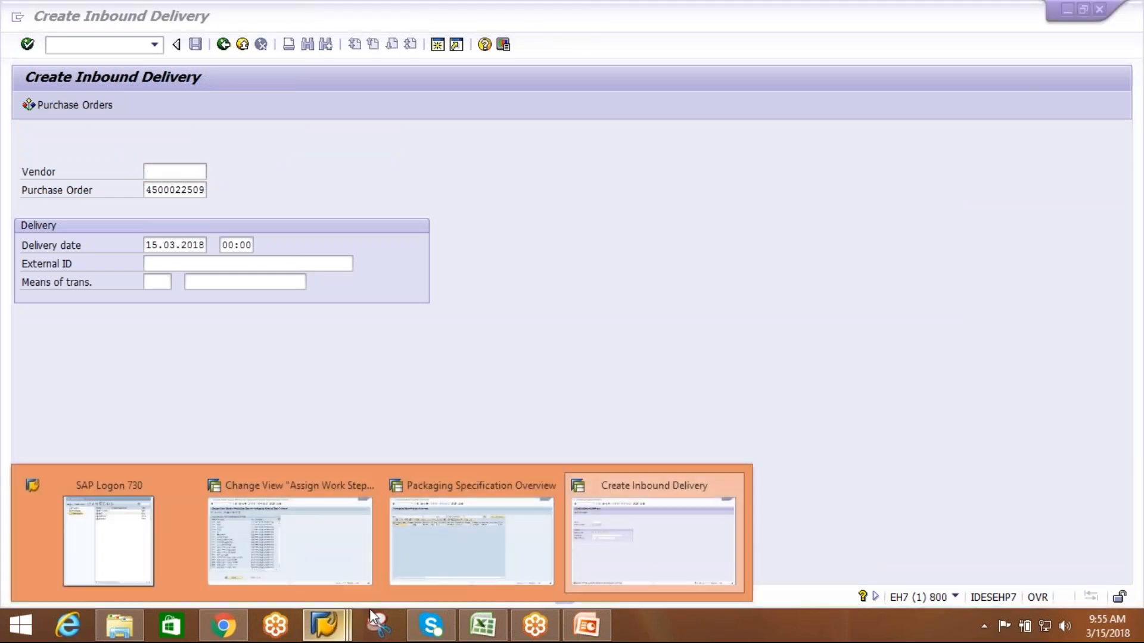
{"action": "left_click", "coordinate": [290, 566]}
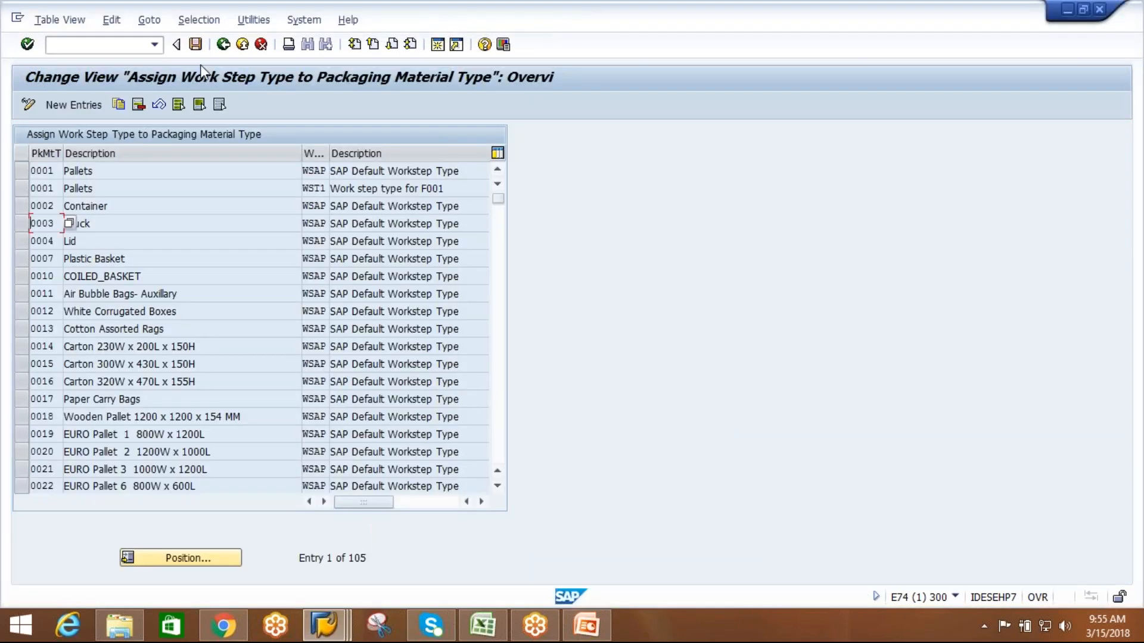
{"action": "left_click", "coordinate": [222, 49]}
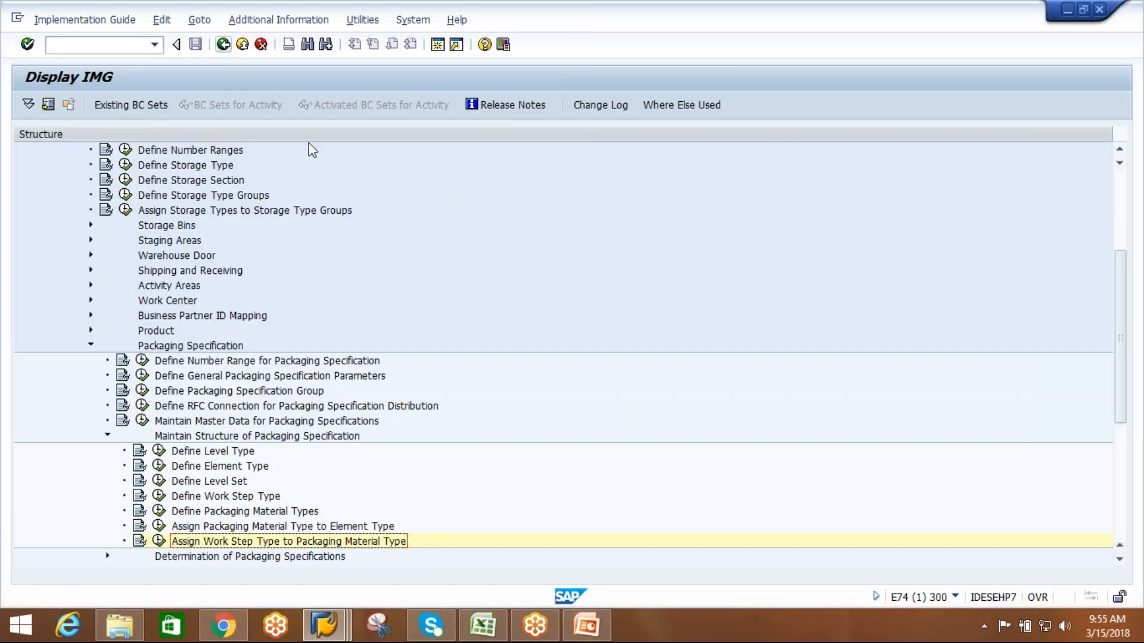
{"action": "key", "text": "alt+Tab"}
{"action": "key", "text": "alt+Tab"}
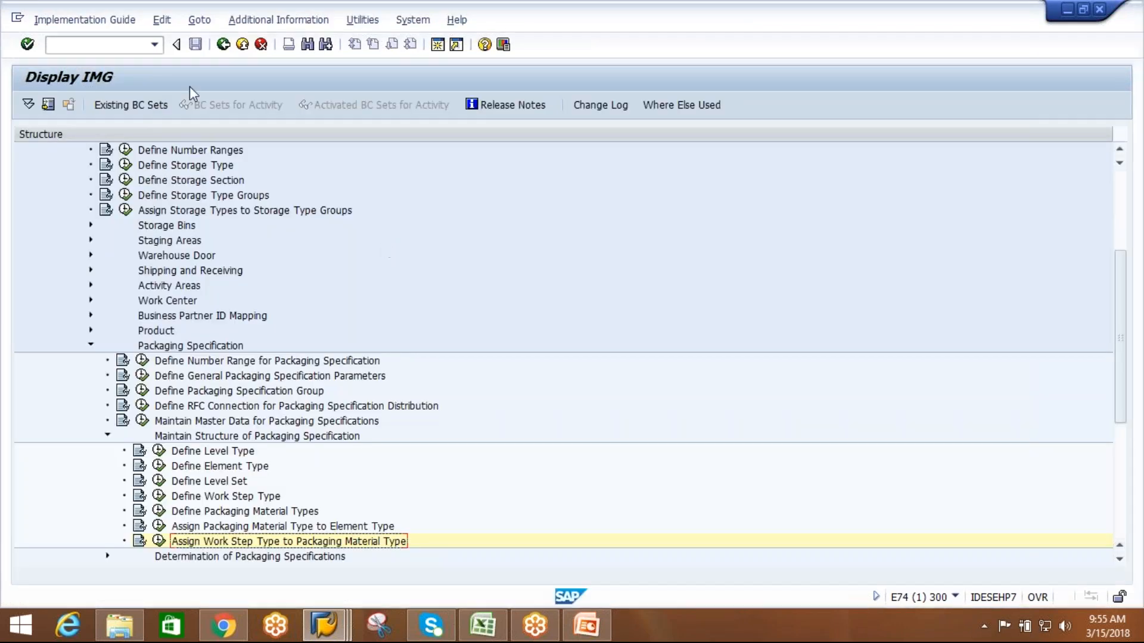
{"action": "left_click", "coordinate": [224, 45]}
{"action": "left_click", "coordinate": [224, 45]}
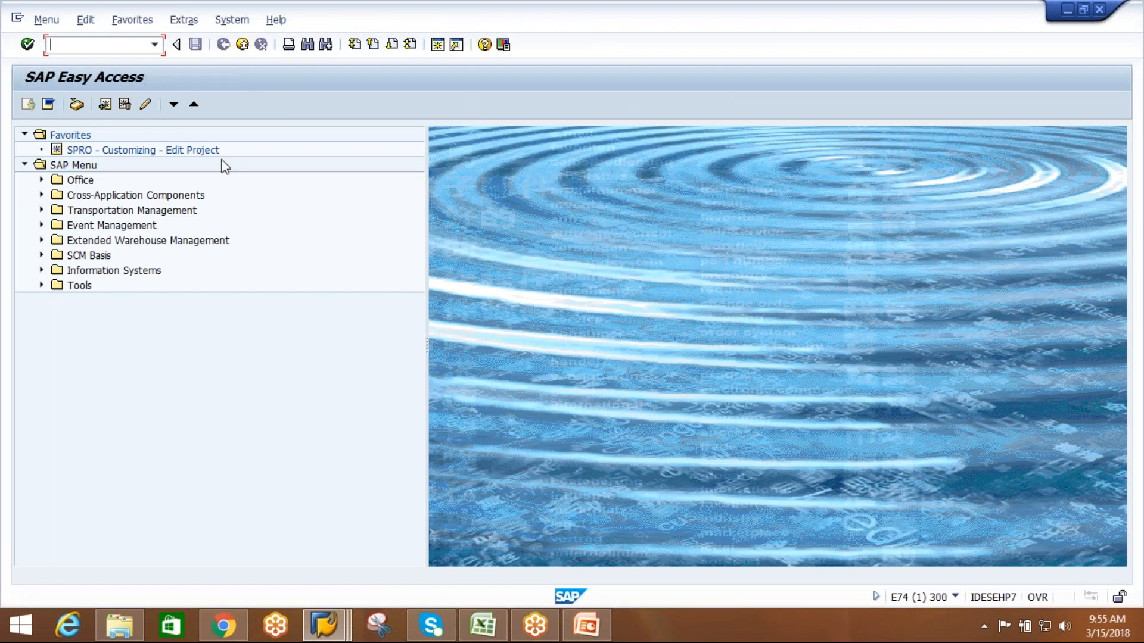
Open inbound delivery notification maintenance under EWM Delivery Processing and list the notifications for warehouse AIPL.
{"action": "left_click", "coordinate": [42, 240]}
{"action": "left_click", "coordinate": [58, 270]}
{"action": "left_click", "coordinate": [74, 286]}
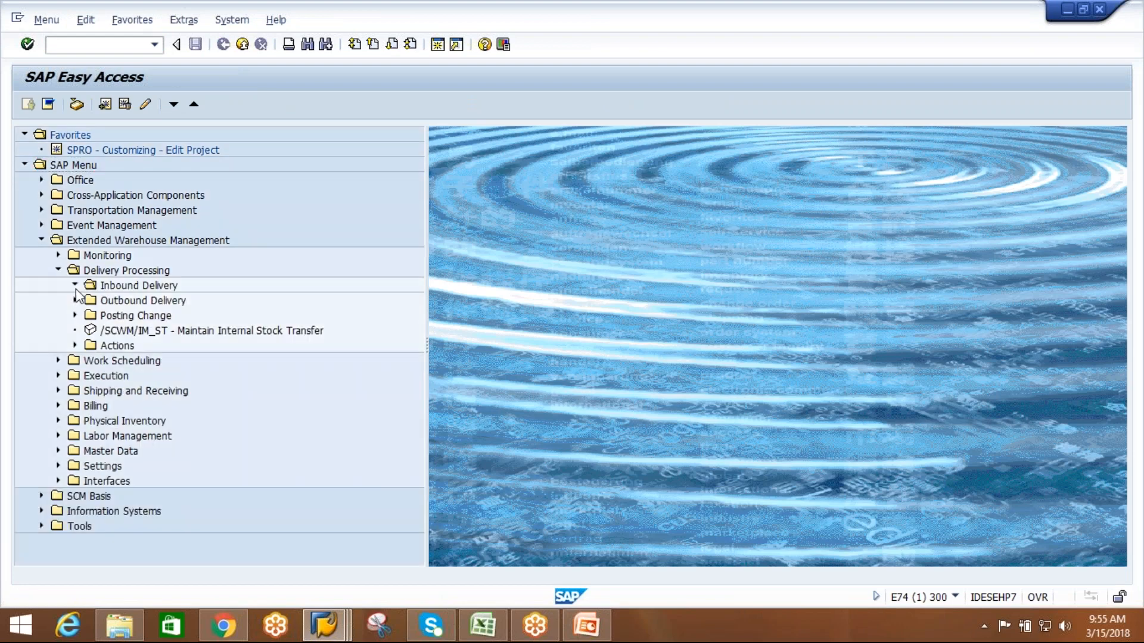
{"action": "double_click", "coordinate": [192, 301]}
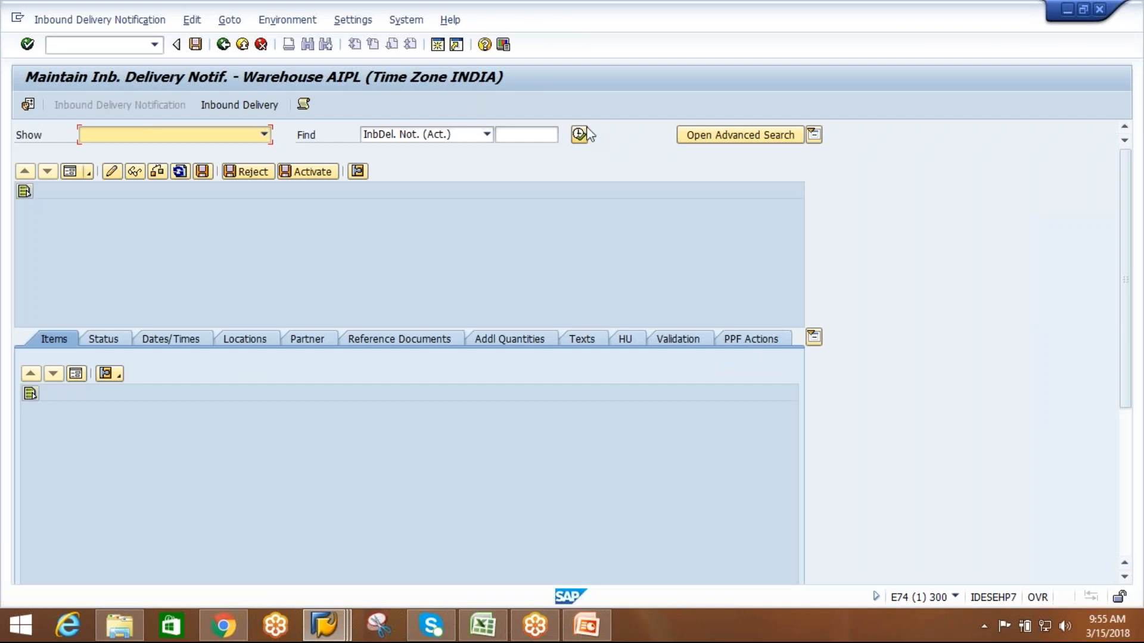
{"action": "left_click", "coordinate": [234, 323]}
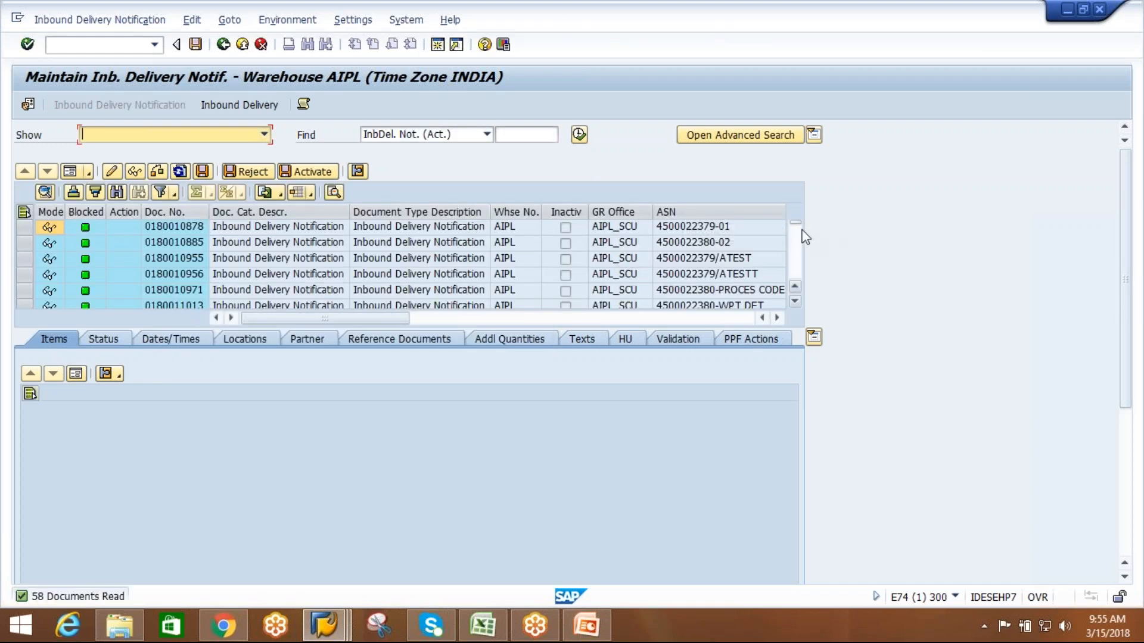
Open the notification whose ASN ends in -ATH1, check its HU data, and view the handling units of its inbound delivery.
{"action": "left_click_drag", "start_coordinate": [797, 225], "coordinate": [796, 321]}
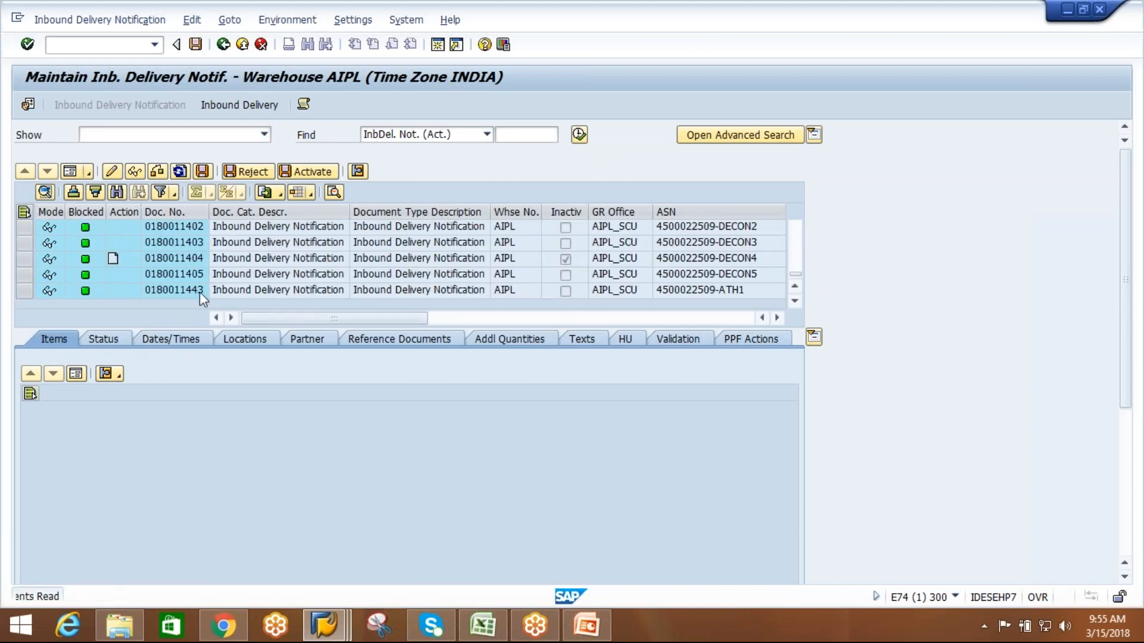
{"action": "left_click", "coordinate": [199, 292]}
{"action": "double_click", "coordinate": [199, 291]}
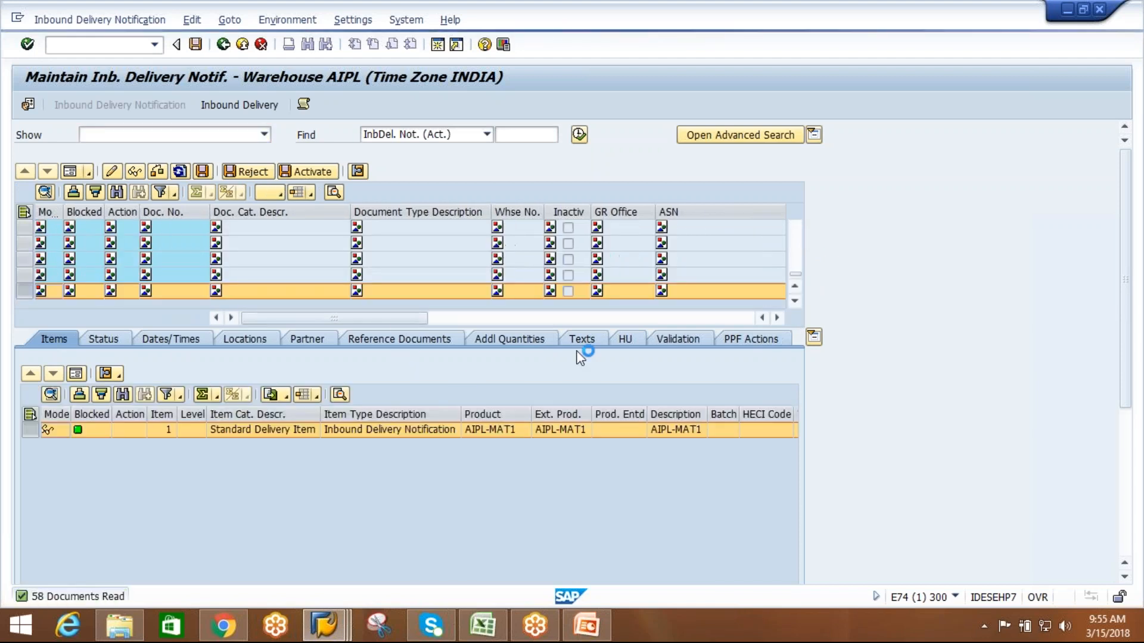
{"action": "left_click", "coordinate": [624, 339]}
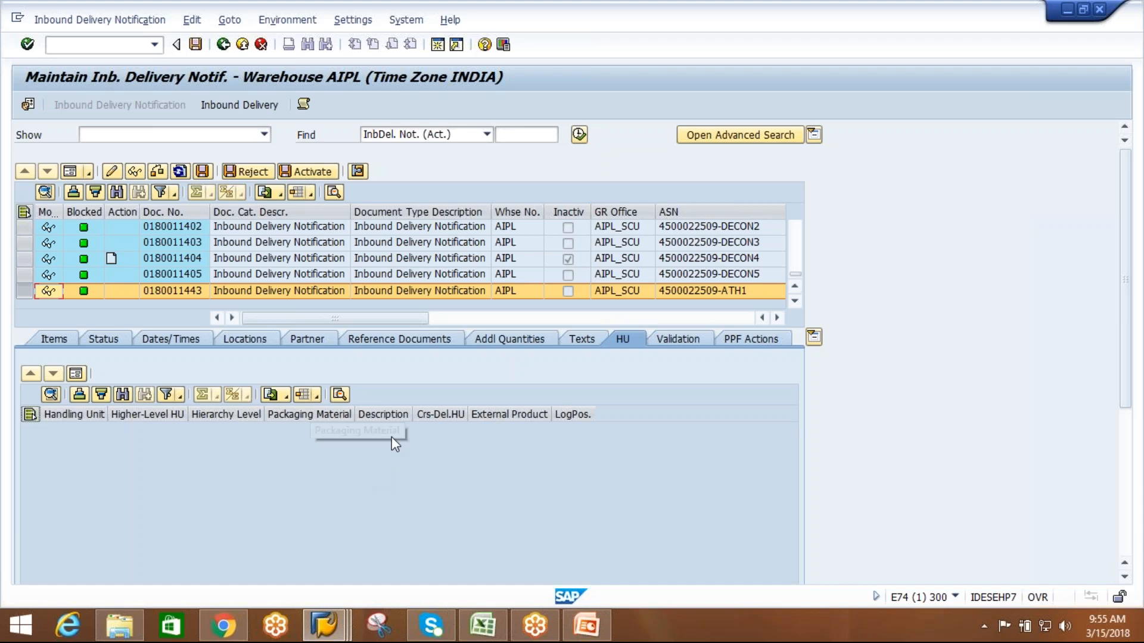
{"action": "left_click", "coordinate": [250, 111]}
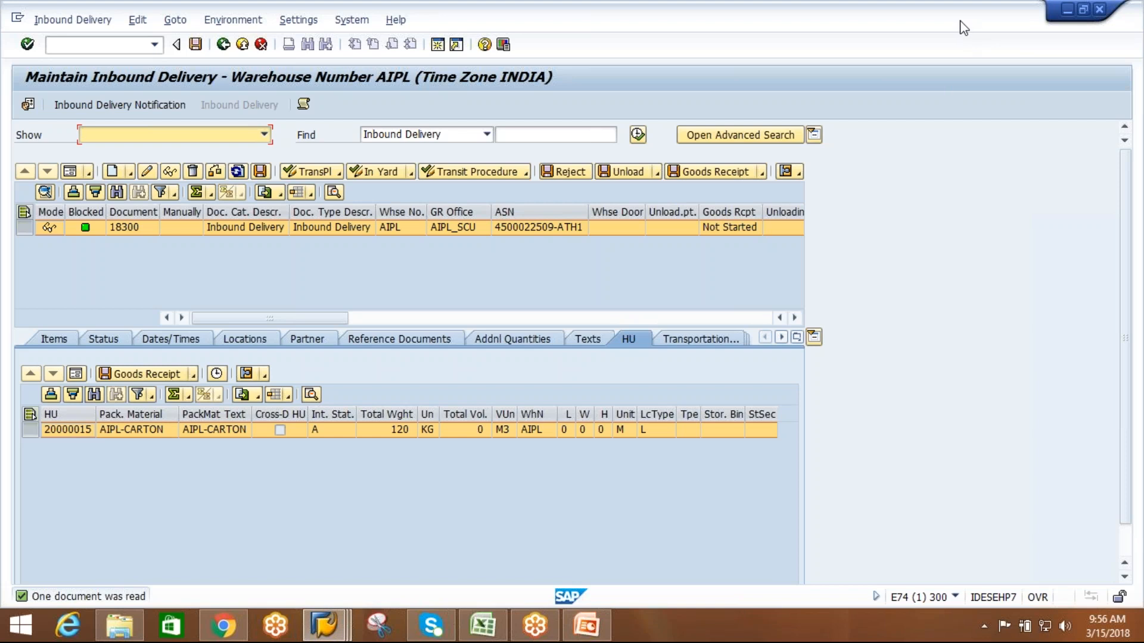
{"action": "key", "text": "alt+Tab"}
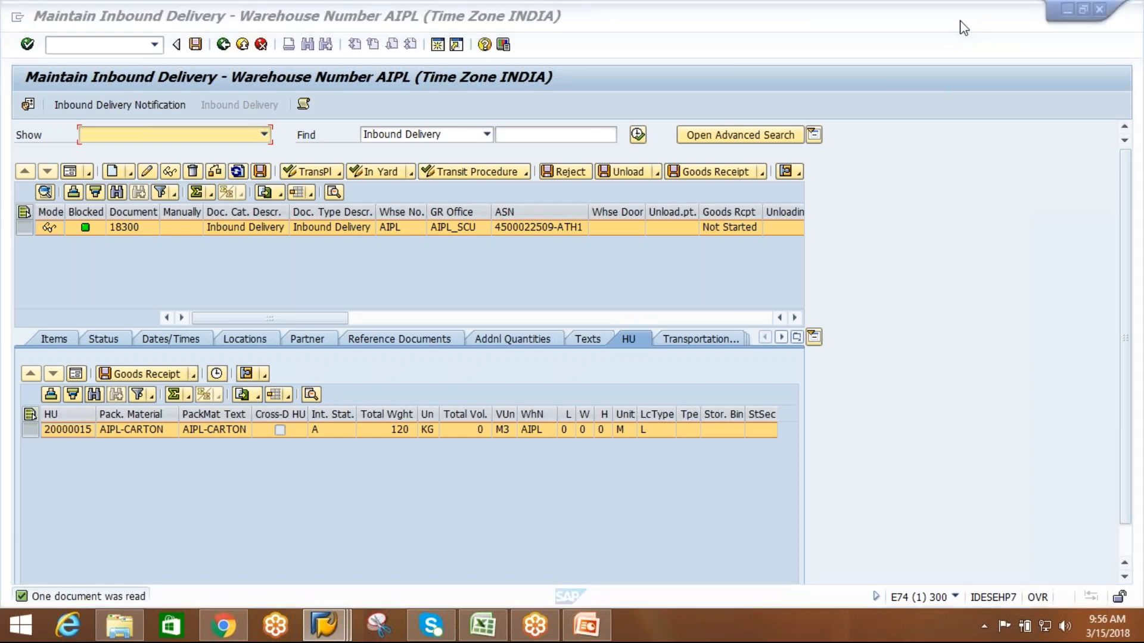
{"action": "left_click", "coordinate": [1137, 39]}
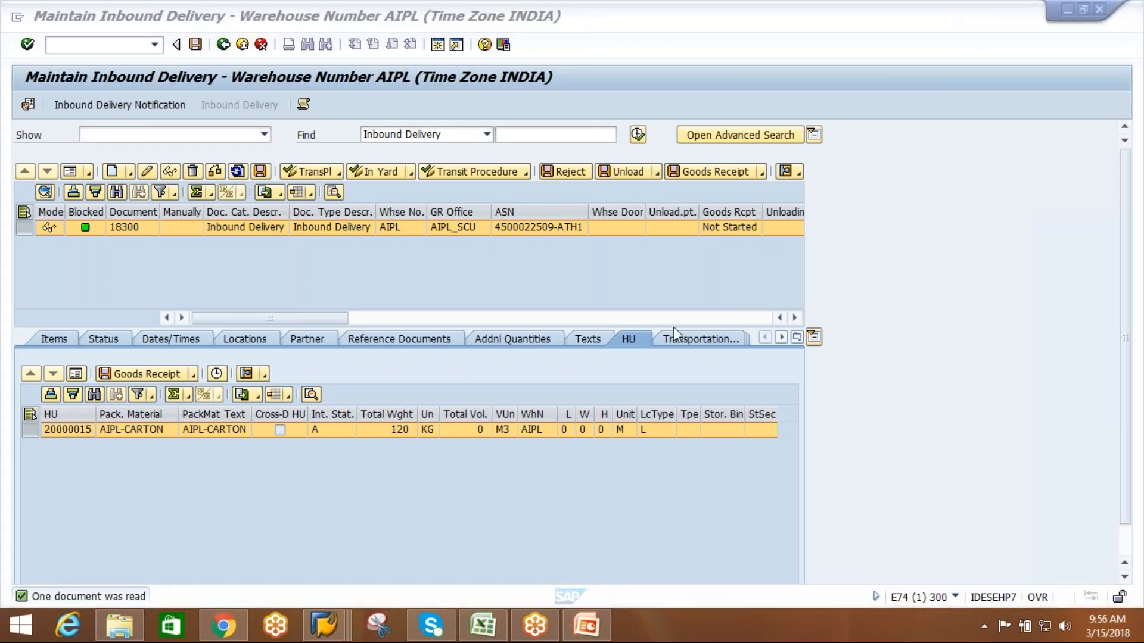